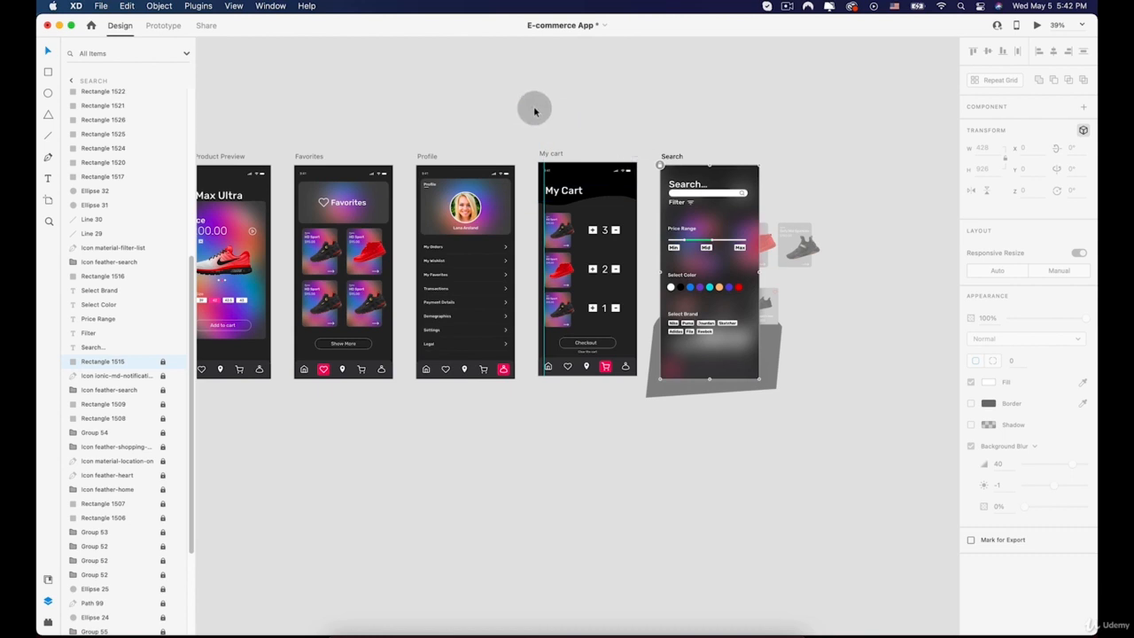
# Step: Inspect the Search artboard's layer stack, from the search field down to the locked blurred background rectangle
pyautogui.click(534, 109)
pyautogui.scroll(5, 732, 187)
pyautogui.moveTo(729, 237); pyautogui.dragTo(562, 189)
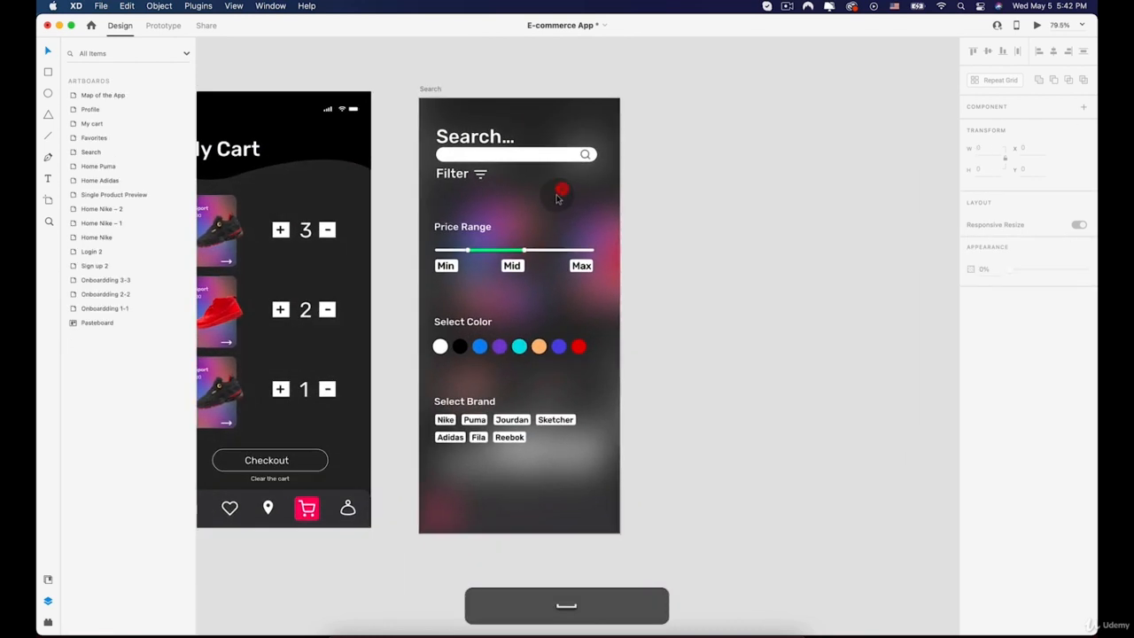
pyautogui.click(517, 156)
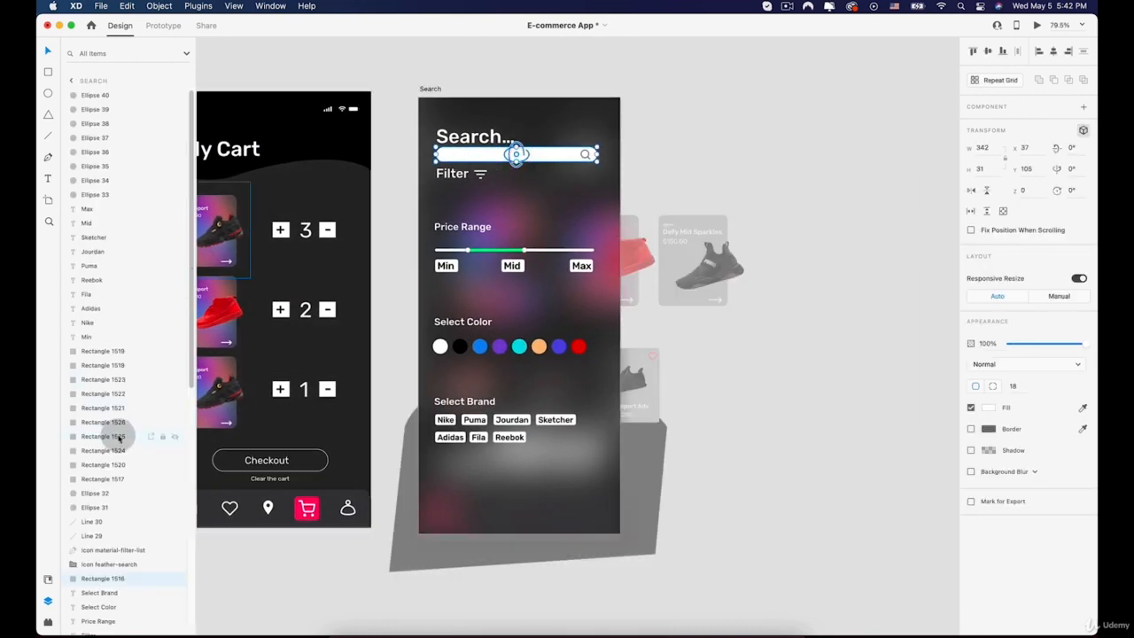
pyautogui.scroll(-10, 128, 407)
pyautogui.scroll(10, 129, 470)
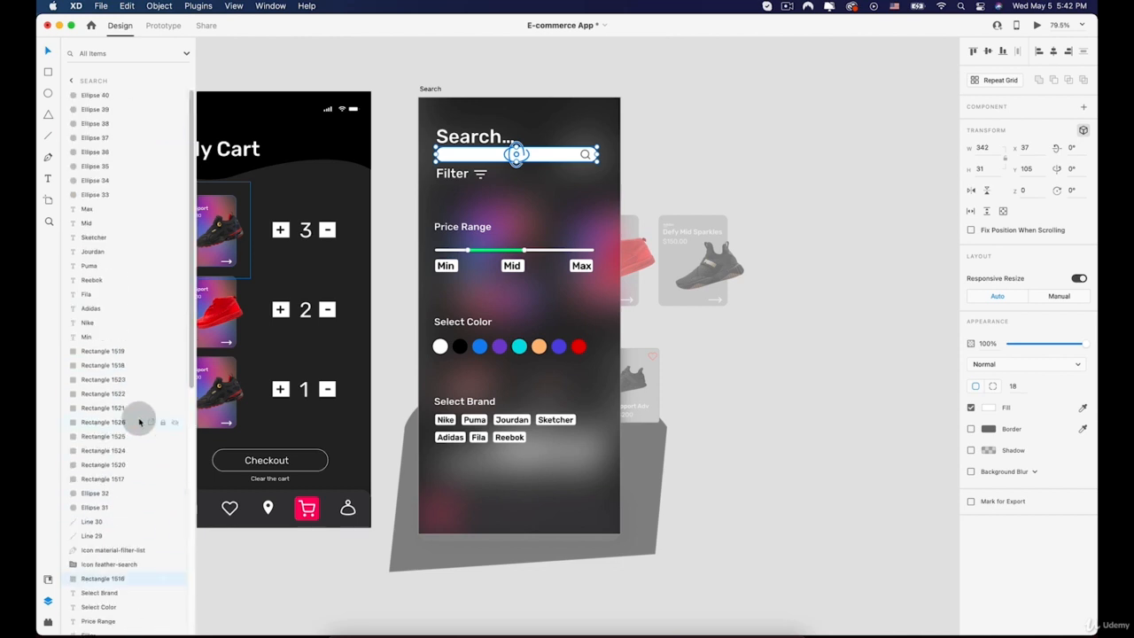
pyautogui.scroll(-5, 139, 421)
pyautogui.click(109, 471)
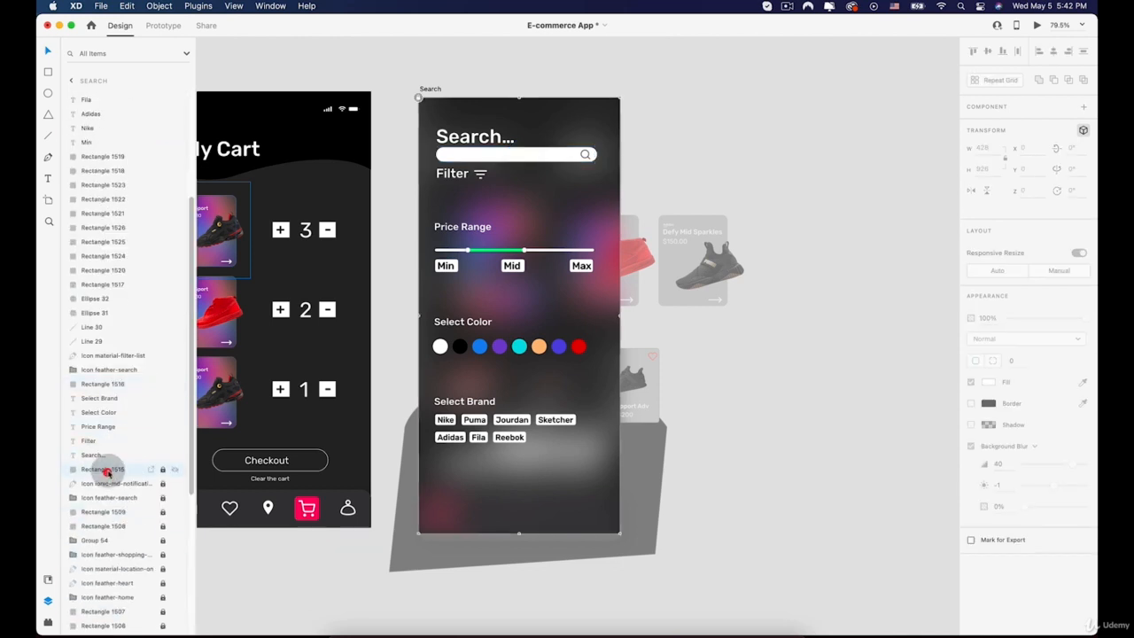
pyautogui.scroll(2, 108, 468)
pyautogui.scroll(-6, 118, 364)
pyautogui.scroll(5, 115, 359)
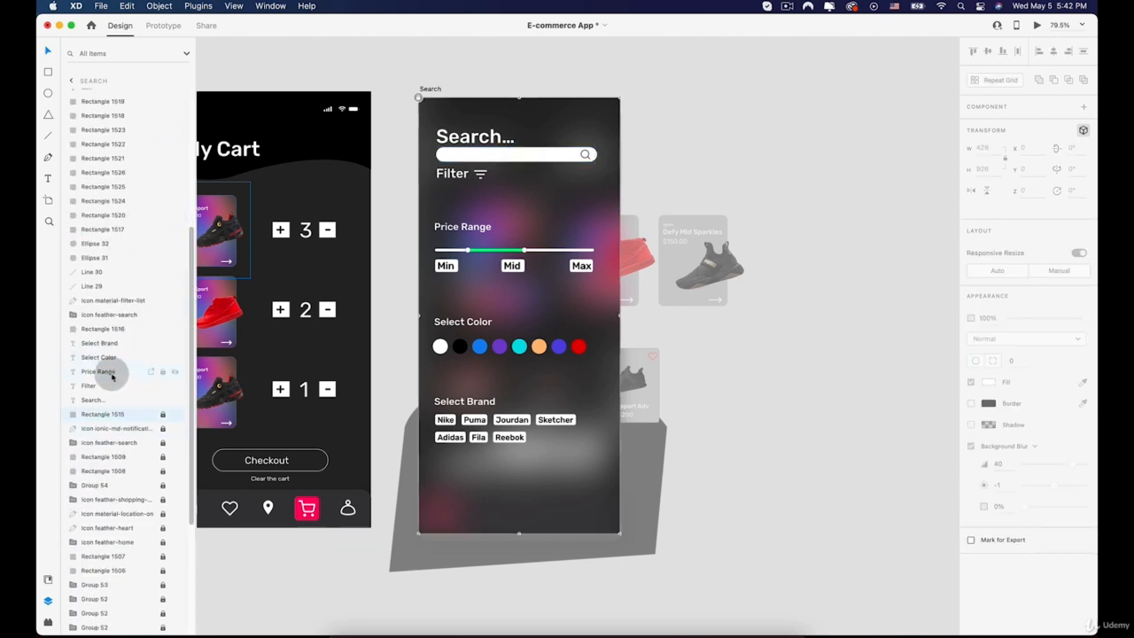
# Step: Group all unlocked Search artboard layers, from the "Search..." title up to the topmost ellipse, and name the group Serach overlay
pyautogui.click(91, 398)
pyautogui.scroll(5, 124, 358)
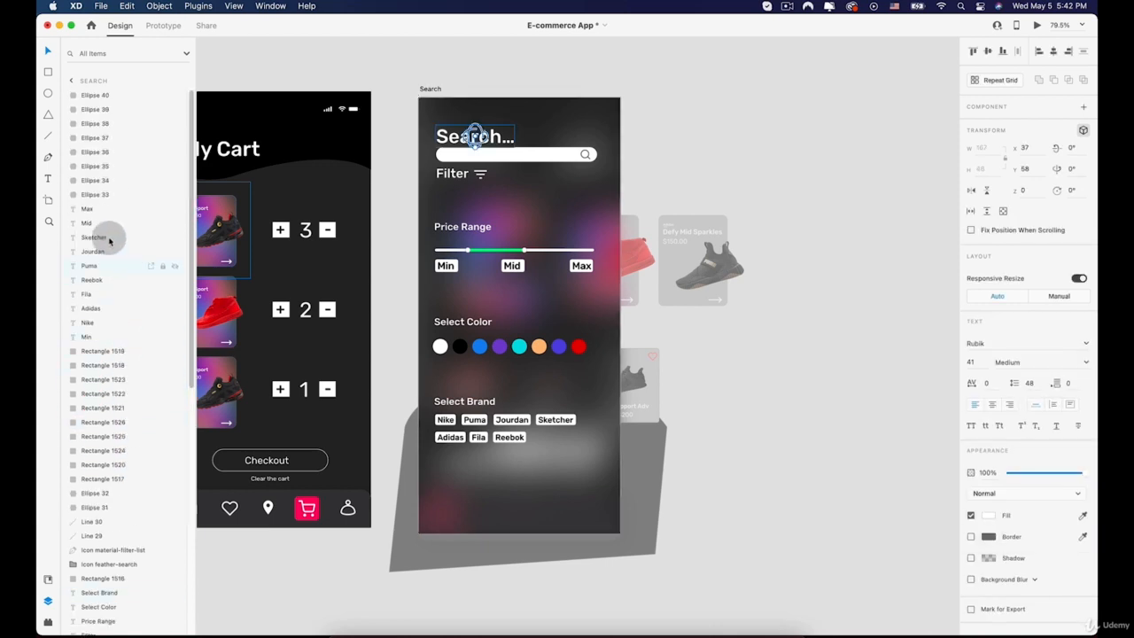
pyautogui.press('shift')
pyautogui.keyDown('shift'); pyautogui.click(97, 96); pyautogui.keyUp('shift')
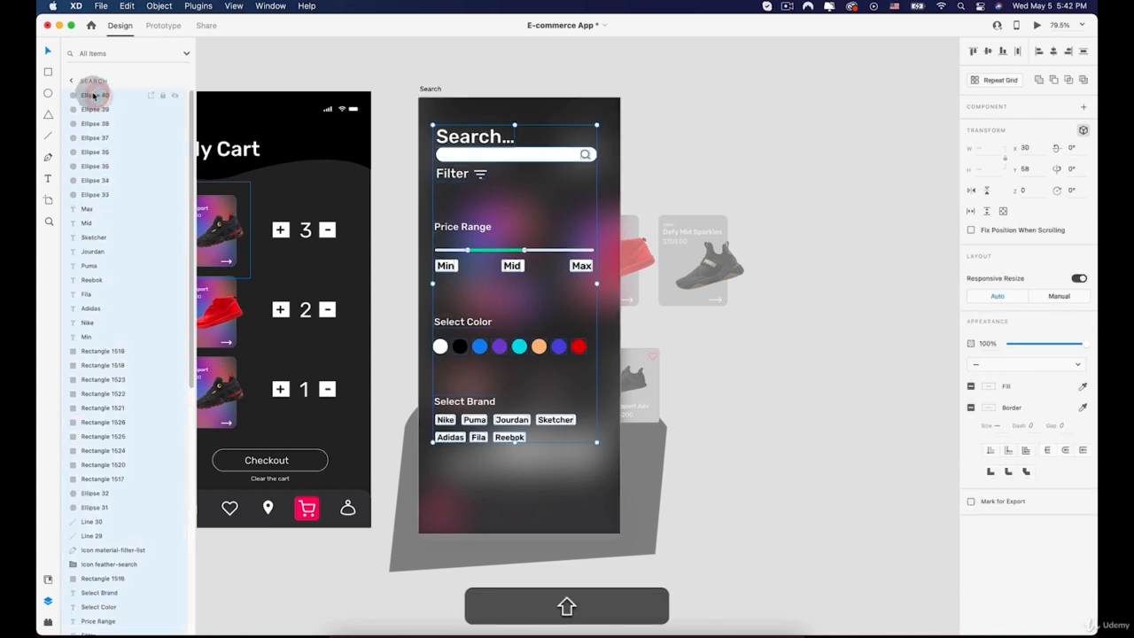
pyautogui.rightClick(93, 96)
pyautogui.click(114, 215)
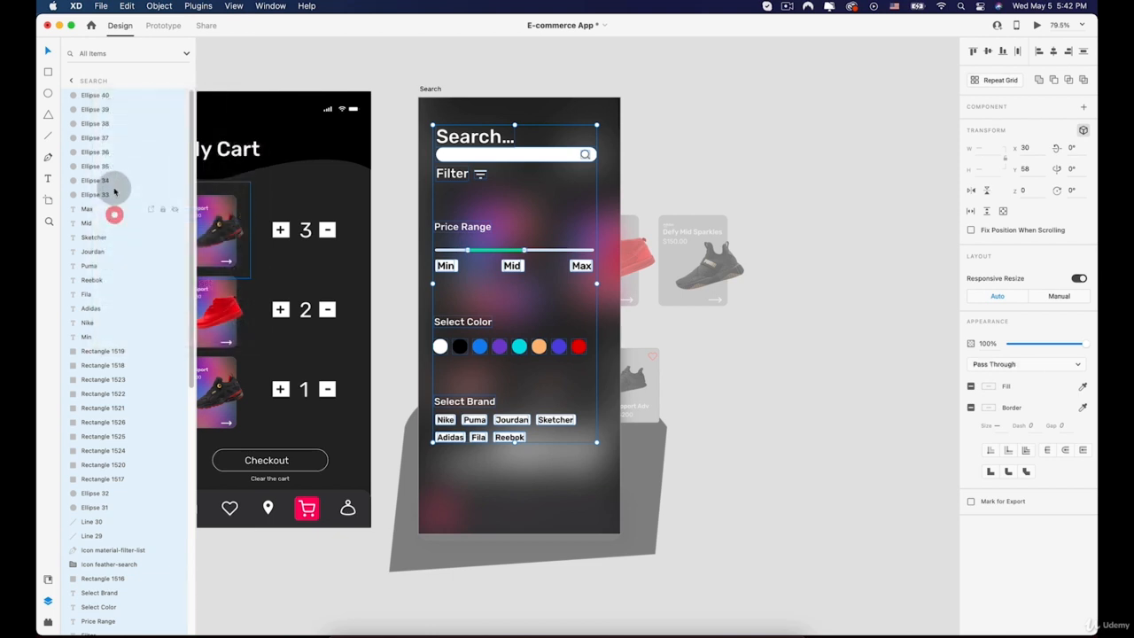
pyautogui.press('shift')
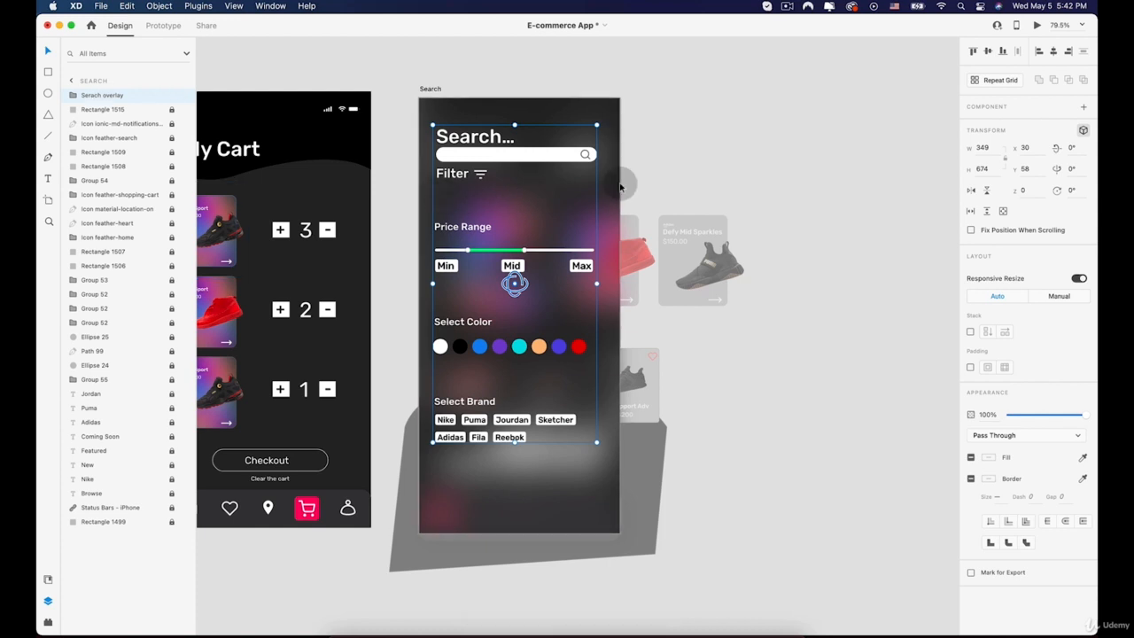
# Step: Unlock the full-size blurred background rectangle on the Search artboard
pyautogui.click(747, 132)
pyautogui.press('space')
pyautogui.moveTo(460, 137); pyautogui.dragTo(508, 196)
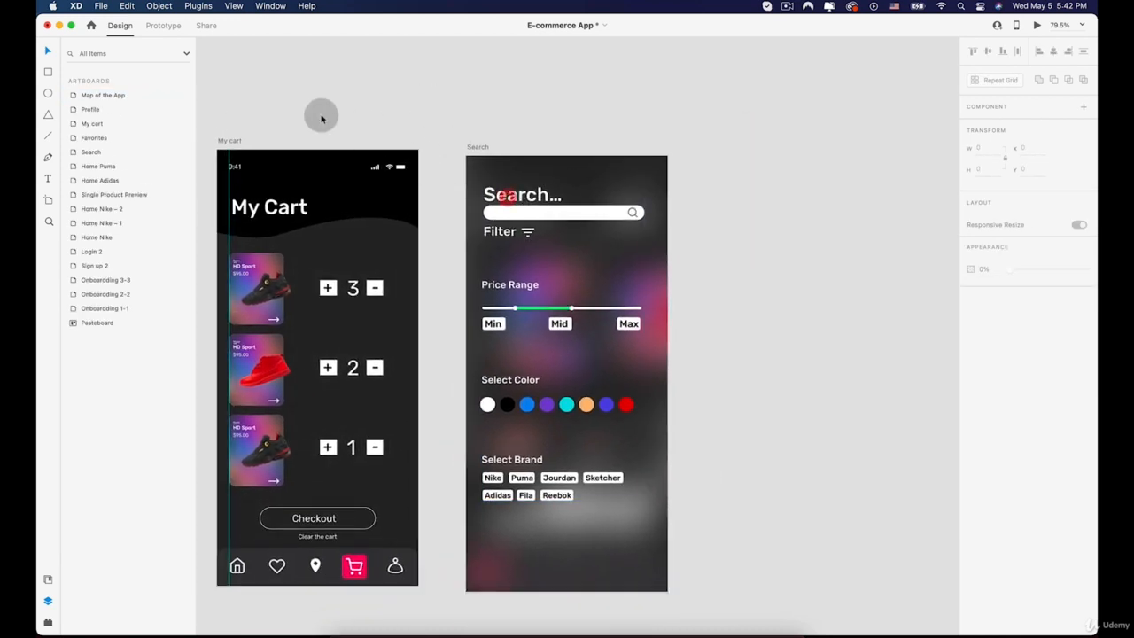
pyautogui.click(476, 145)
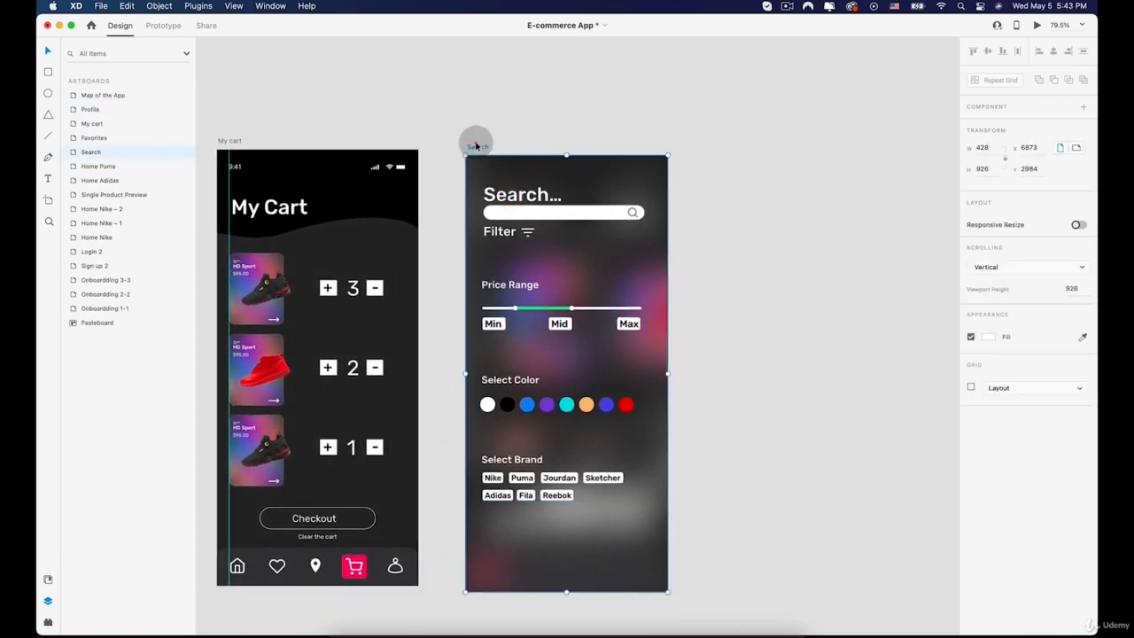
pyautogui.press('space')
pyautogui.moveTo(476, 145); pyautogui.dragTo(540, 158)
pyautogui.click(558, 181)
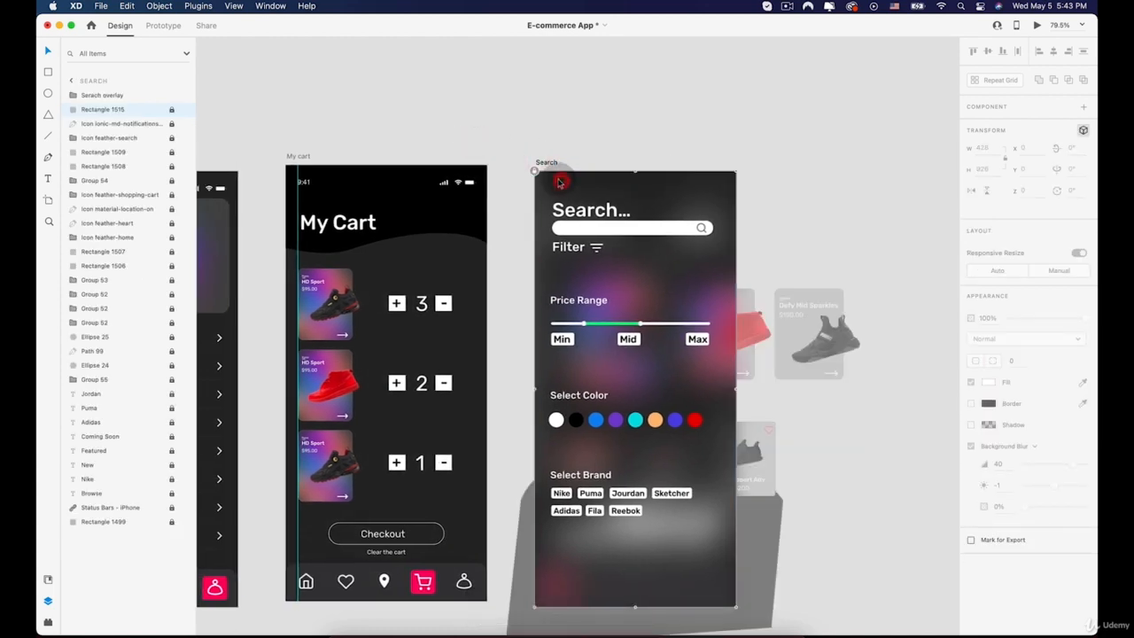
pyautogui.click(107, 95)
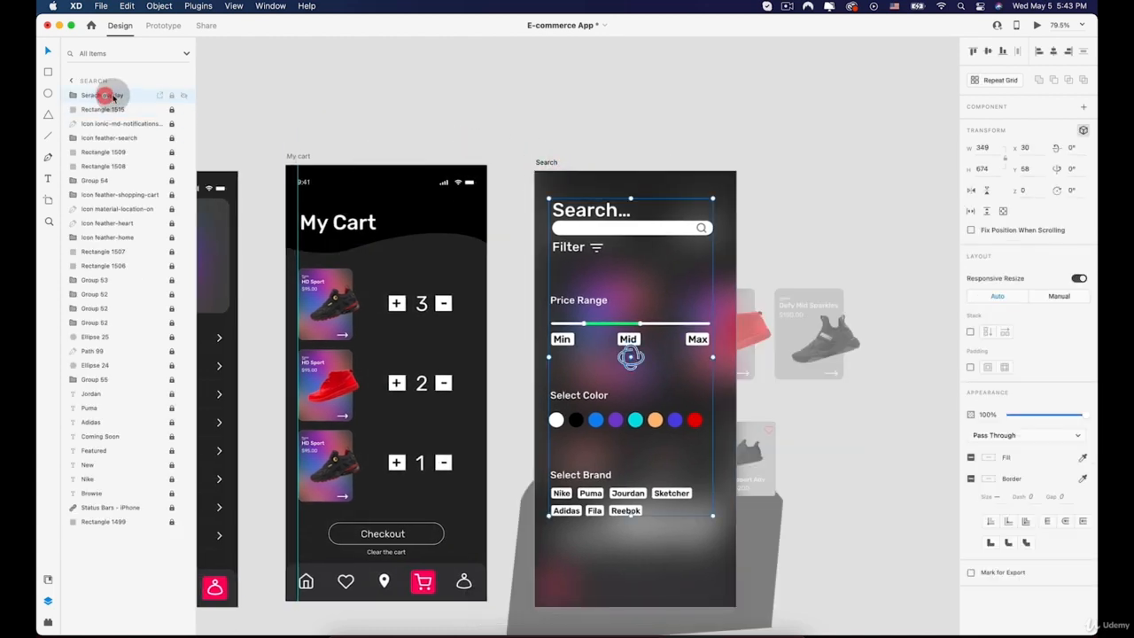
pyautogui.click(560, 176)
pyautogui.click(533, 172)
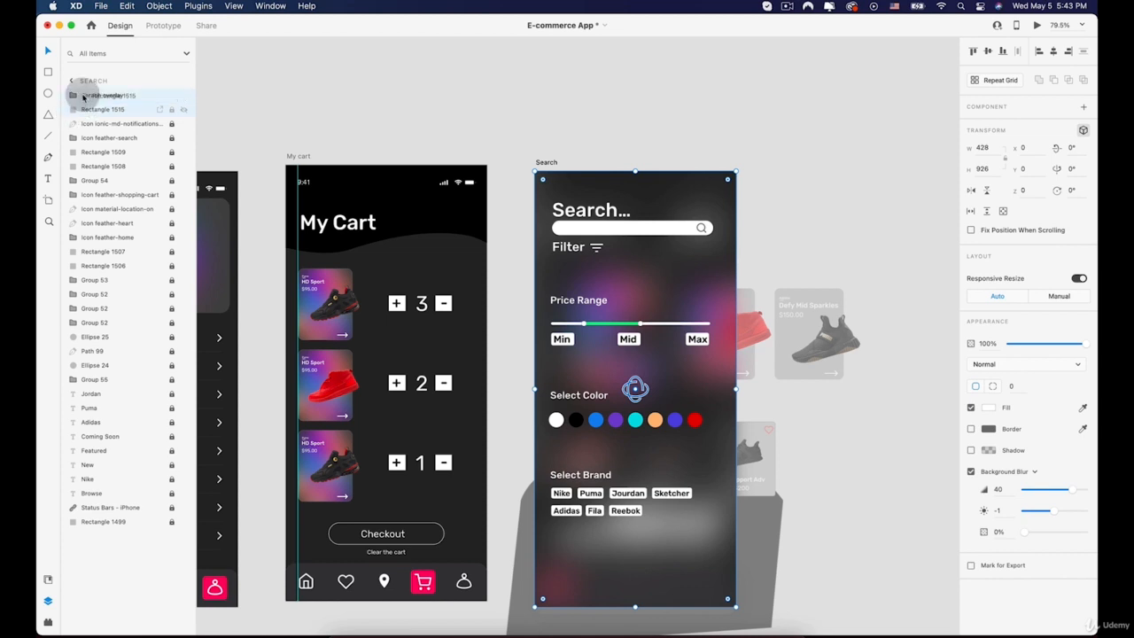
# Step: Move the blurred background rectangle into the Serach overlay group as its bottommost layer, then collapse the group
pyautogui.moveTo(82, 98); pyautogui.dragTo(80, 97)
pyautogui.click(75, 95)
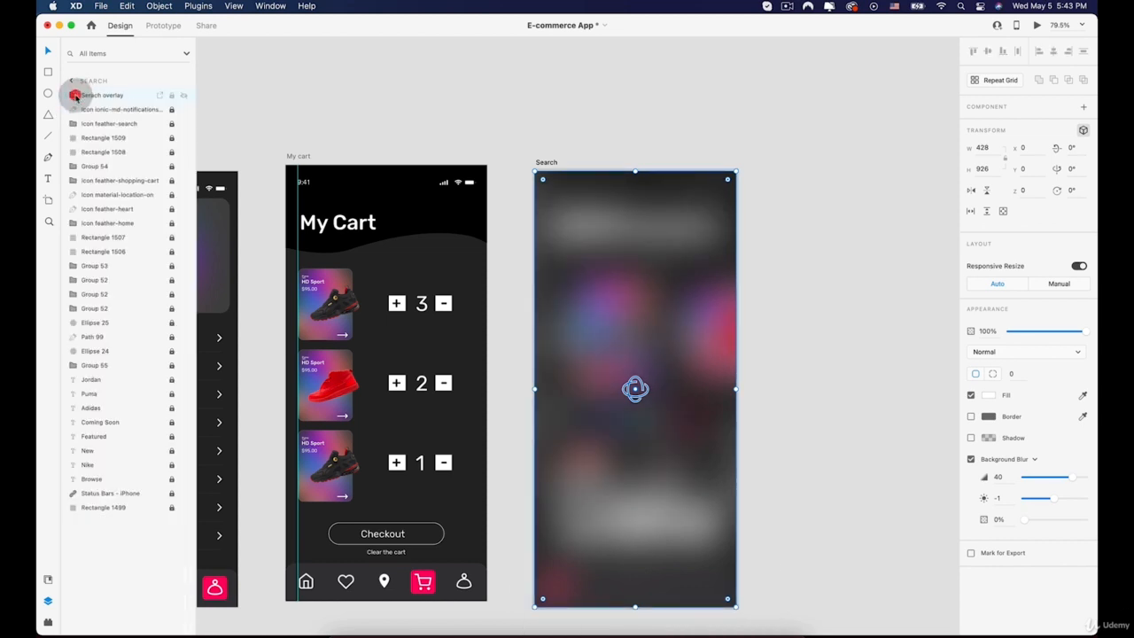
pyautogui.click(73, 96)
pyautogui.click(72, 96)
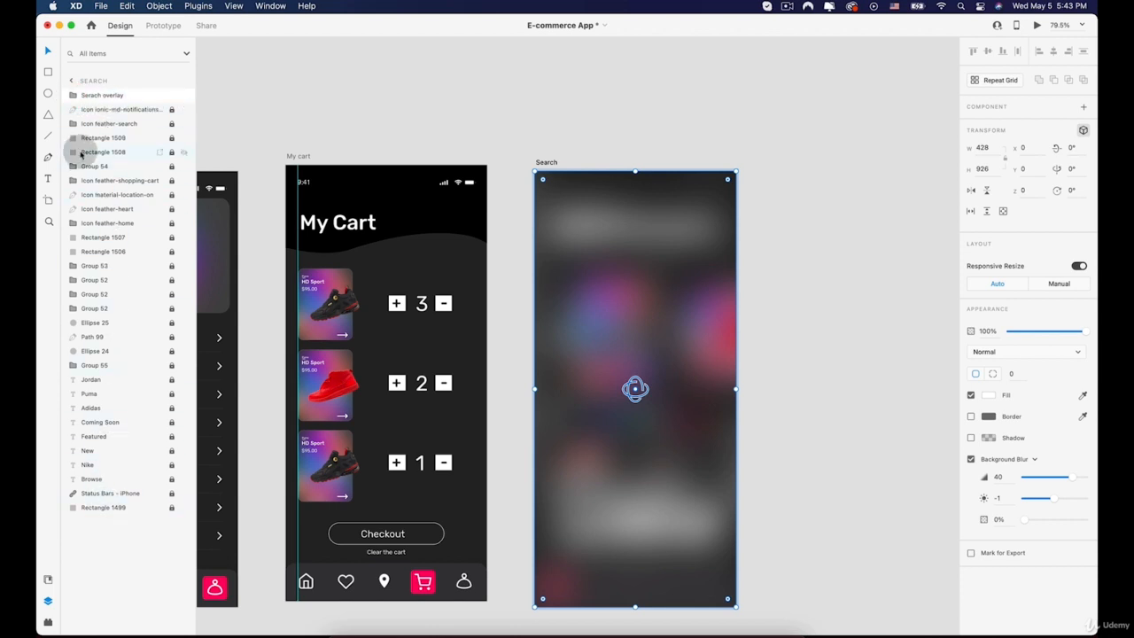
pyautogui.click(73, 94)
pyautogui.moveTo(99, 113); pyautogui.dragTo(97, 400)
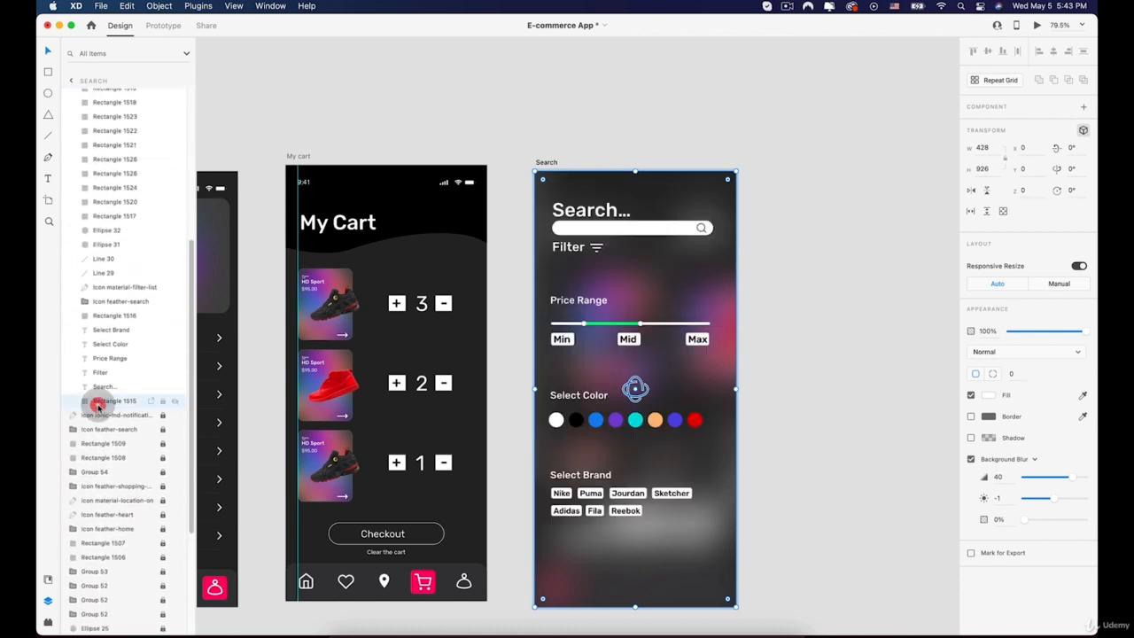
pyautogui.scroll(5, 80, 151)
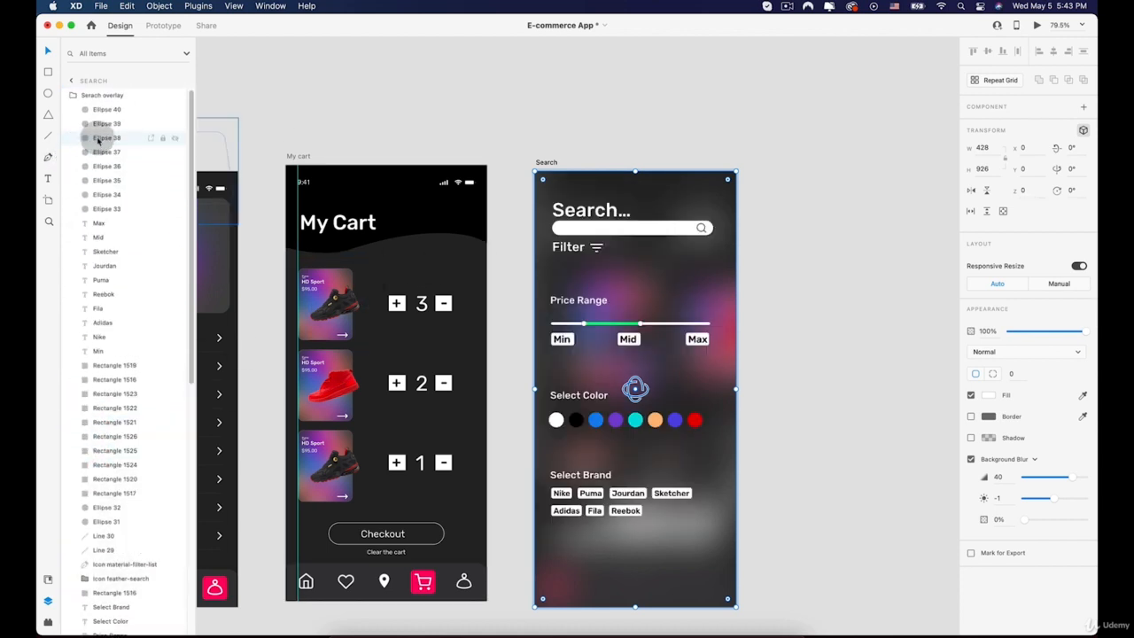
pyautogui.click(72, 95)
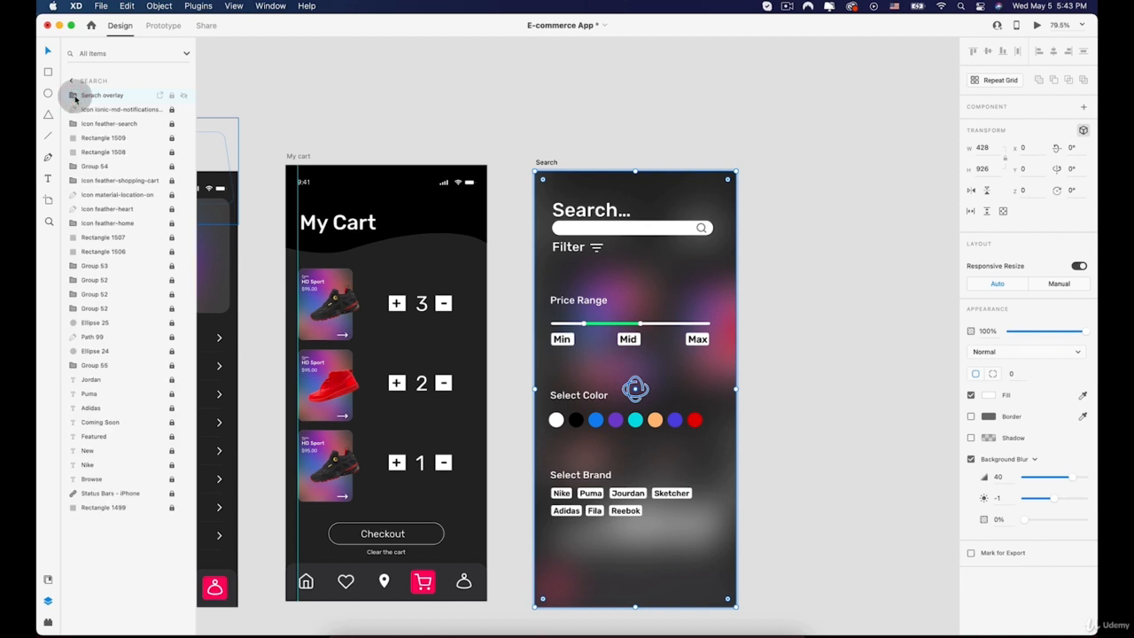
pyautogui.click(796, 203)
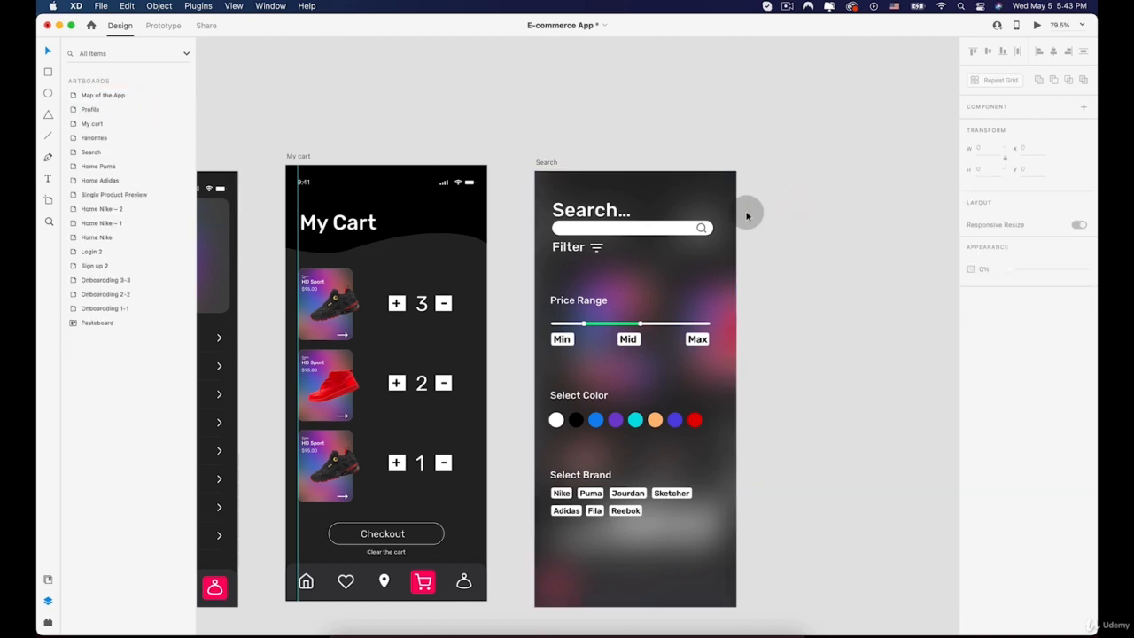
pyautogui.scroll(3, 742, 232)
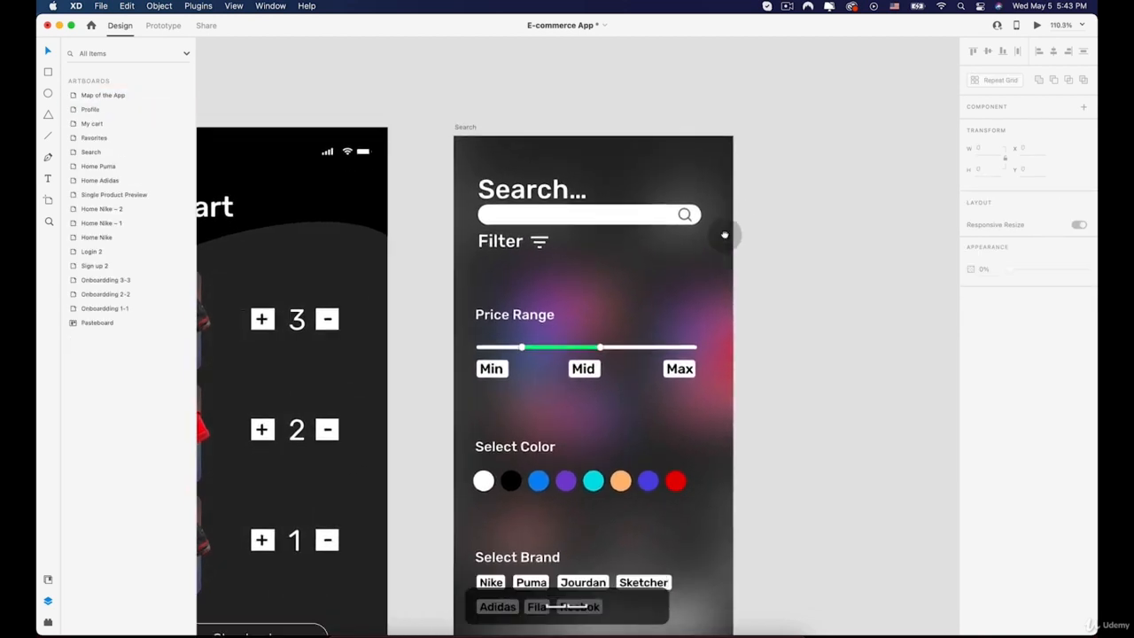
pyautogui.moveTo(729, 243); pyautogui.dragTo(714, 117)
pyautogui.scroll(-4, 686, 194)
pyautogui.moveTo(602, 111); pyautogui.dragTo(740, 186)
pyautogui.click(630, 144)
pyautogui.press('super+z')
pyautogui.press('super+z')
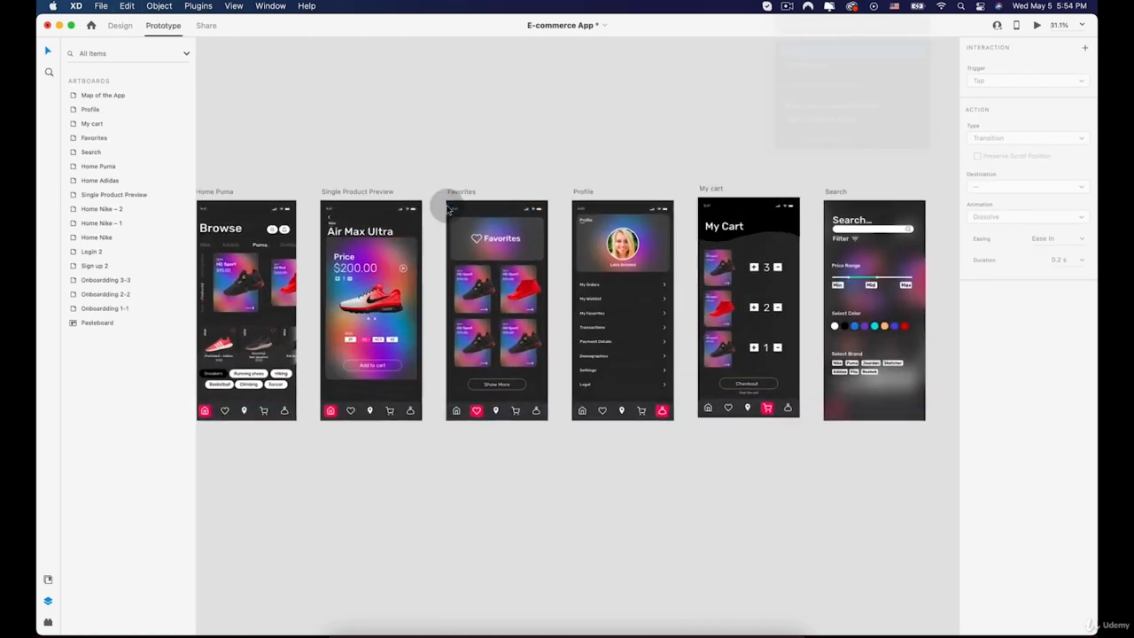
# Step: Return to design mode and go to the header of the Home Puma artboard
pyautogui.scroll(2, 451, 203)
pyautogui.moveTo(596, 190); pyautogui.dragTo(443, 118)
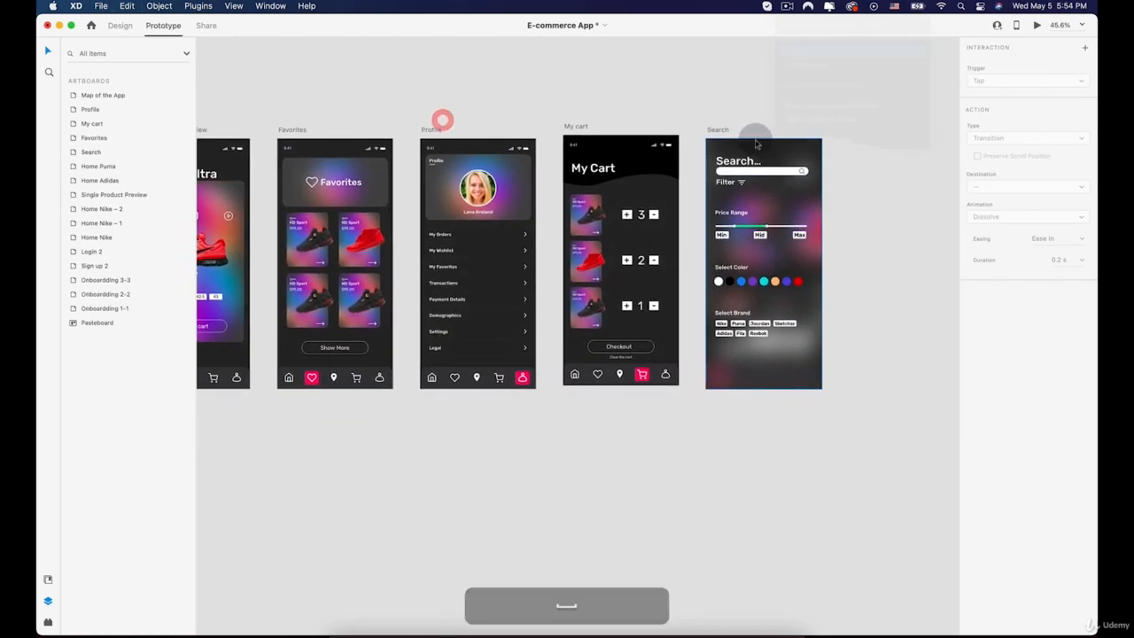
pyautogui.click(736, 142)
pyautogui.moveTo(615, 127); pyautogui.dragTo(805, 118)
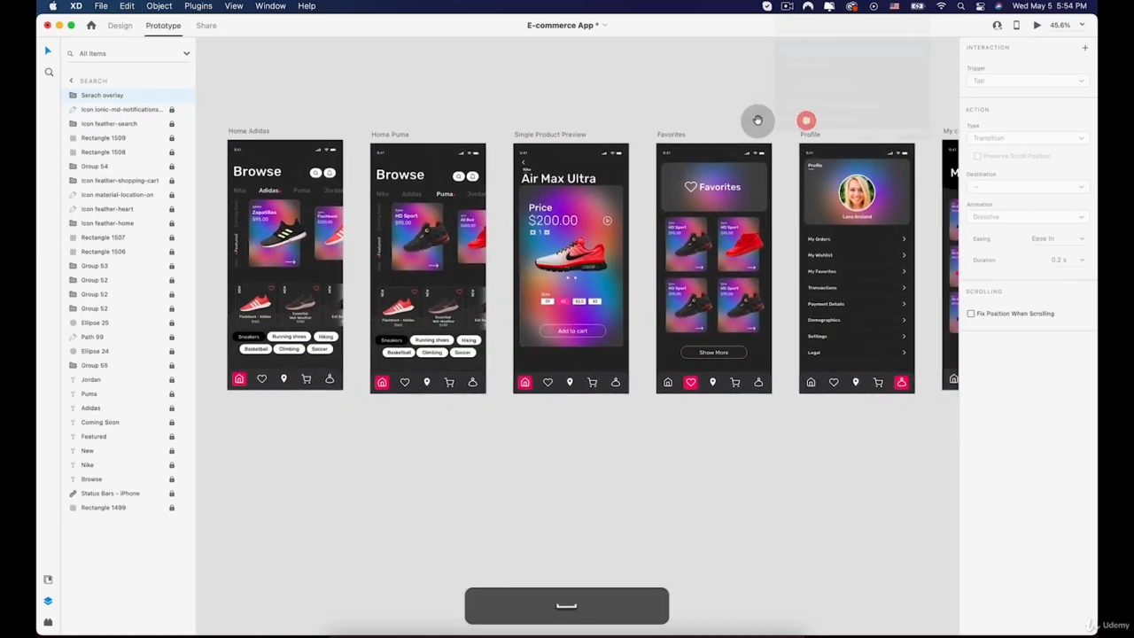
pyautogui.moveTo(456, 144); pyautogui.dragTo(727, 176)
pyautogui.moveTo(549, 152); pyautogui.dragTo(571, 215)
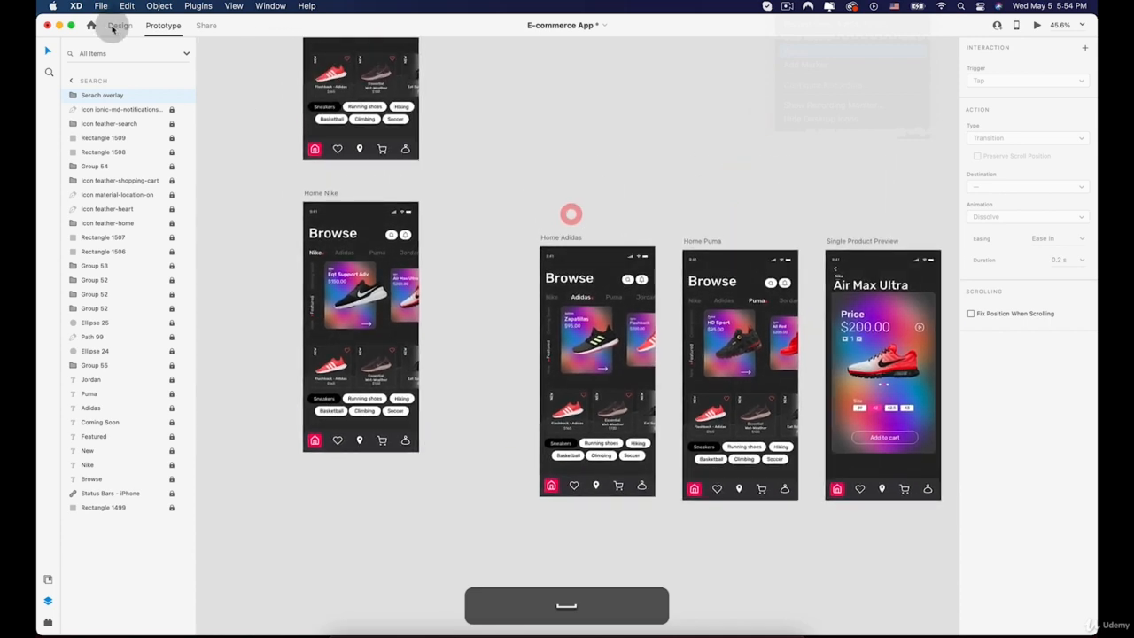
pyautogui.click(116, 26)
pyautogui.scroll(4, 709, 290)
pyautogui.moveTo(671, 259); pyautogui.dragTo(456, 239)
pyautogui.scroll(5, 622, 251)
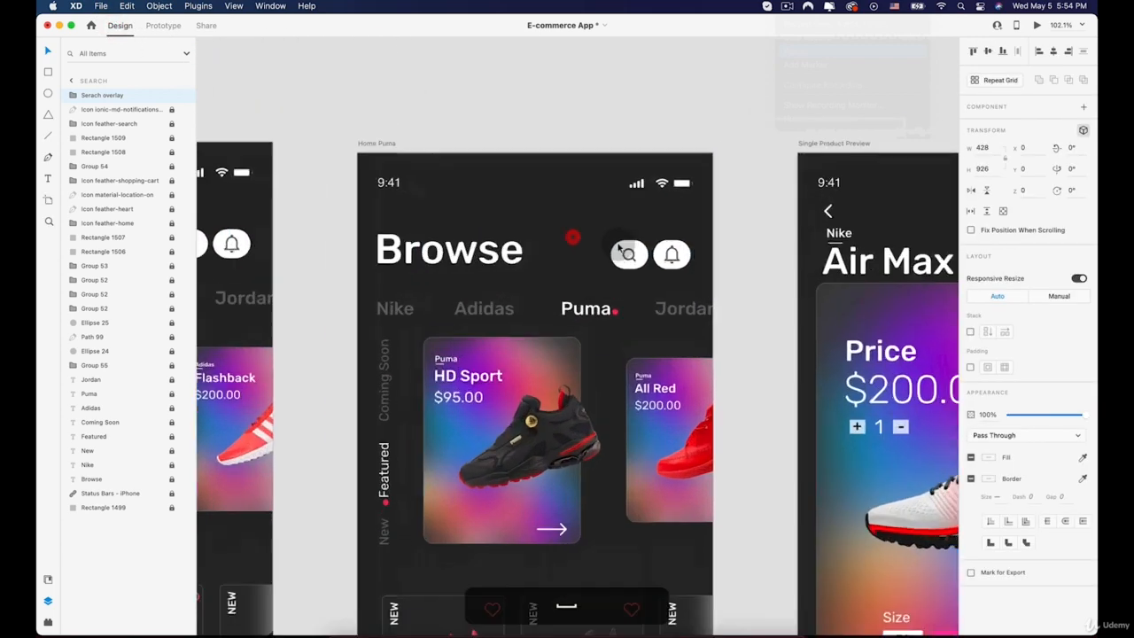
pyautogui.click(632, 258)
pyautogui.keyDown('shift'); pyautogui.click(620, 255); pyautogui.keyUp('shift')
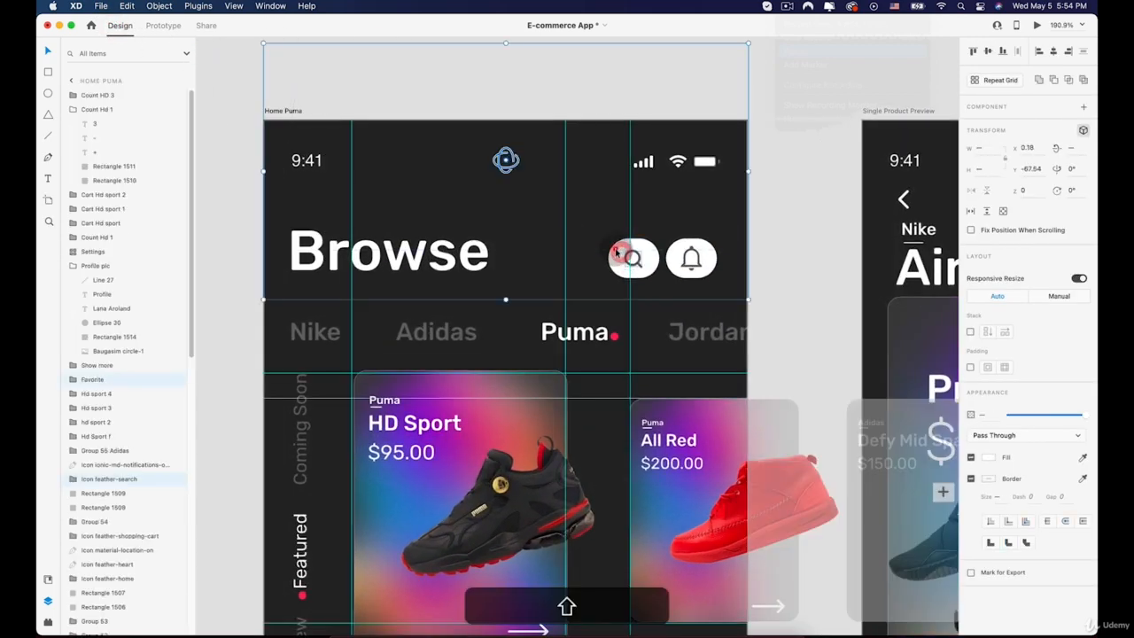
pyautogui.click(638, 265)
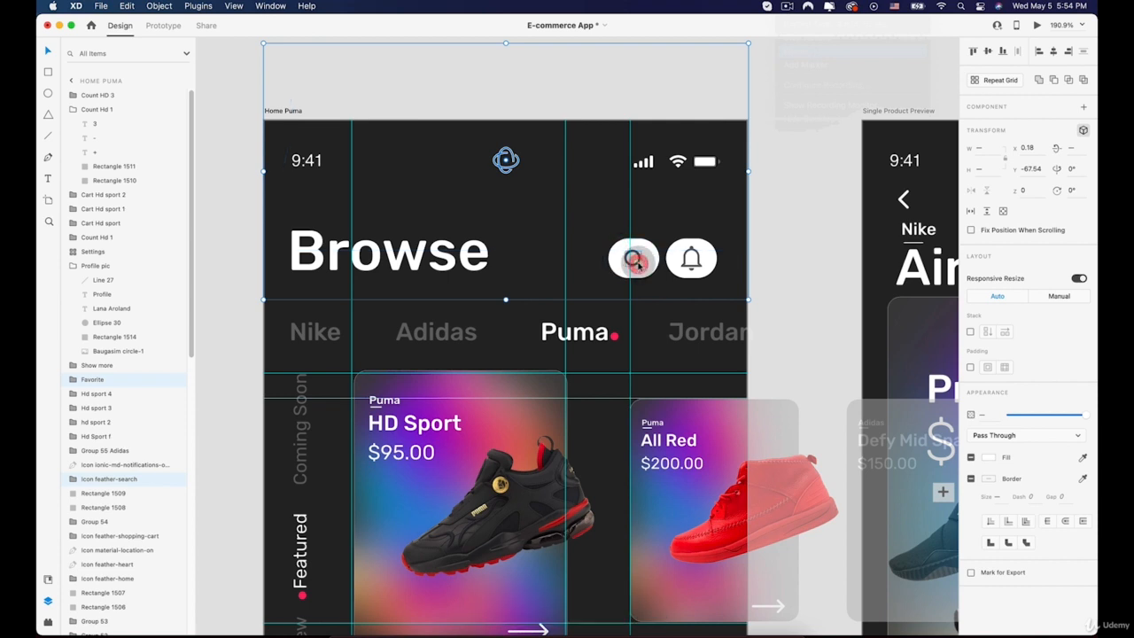
pyautogui.click(819, 180)
# Step: Group the search icon with its white rounded background on the Home Puma artboard
pyautogui.click(630, 258)
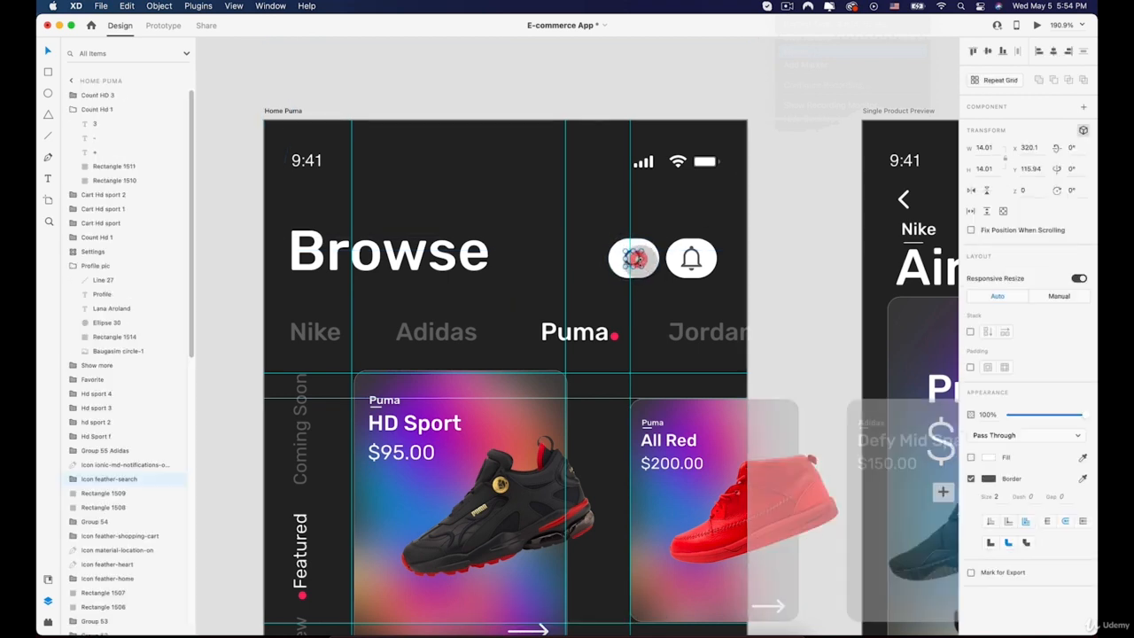
pyautogui.keyDown('shift'); pyautogui.click(652, 267); pyautogui.keyUp('shift')
pyautogui.rightClick(651, 266)
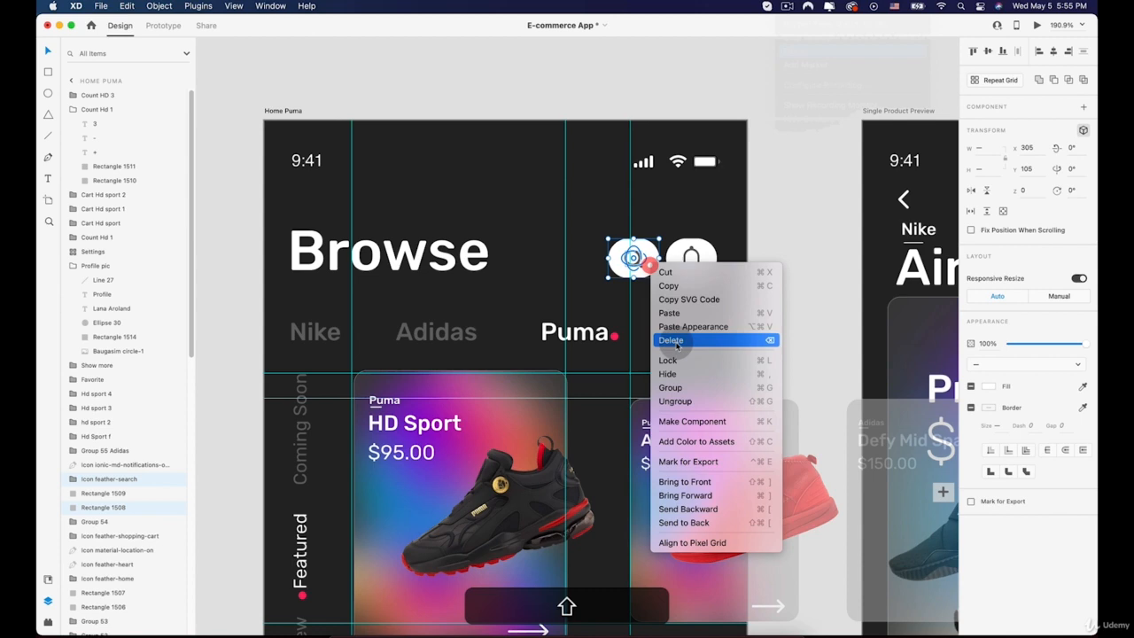
pyautogui.click(672, 389)
# Step: Group the search icon with its white rounded background on the Home Adidas artboard
pyautogui.scroll(-5, 621, 326)
pyautogui.hscroll(-4, 544, 203)
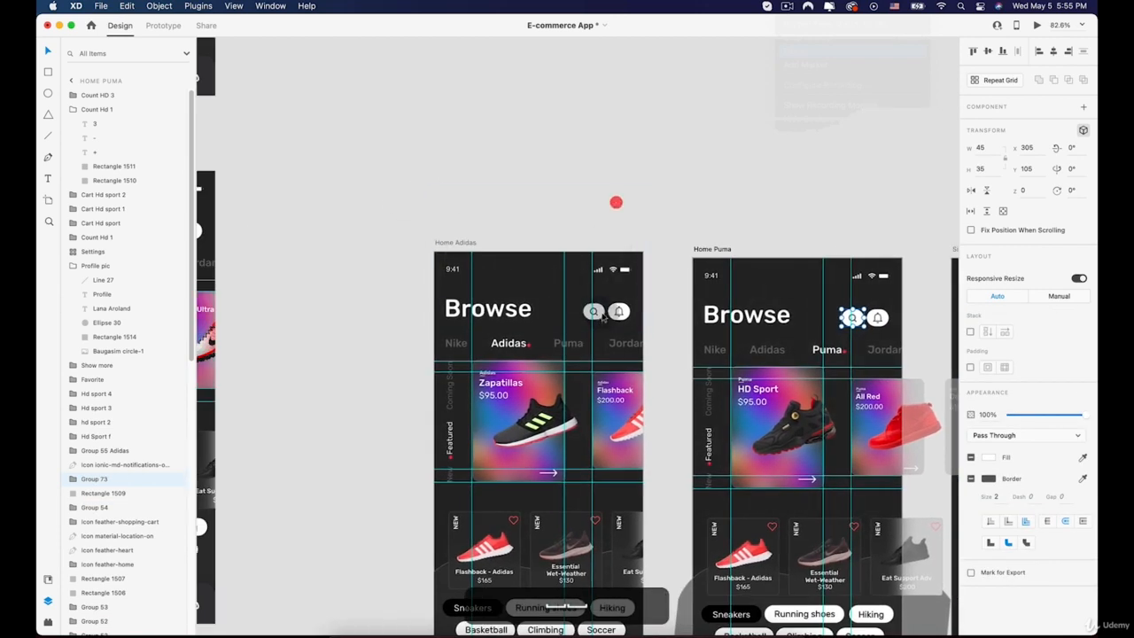
pyautogui.scroll(5, 596, 315)
pyautogui.click(585, 312)
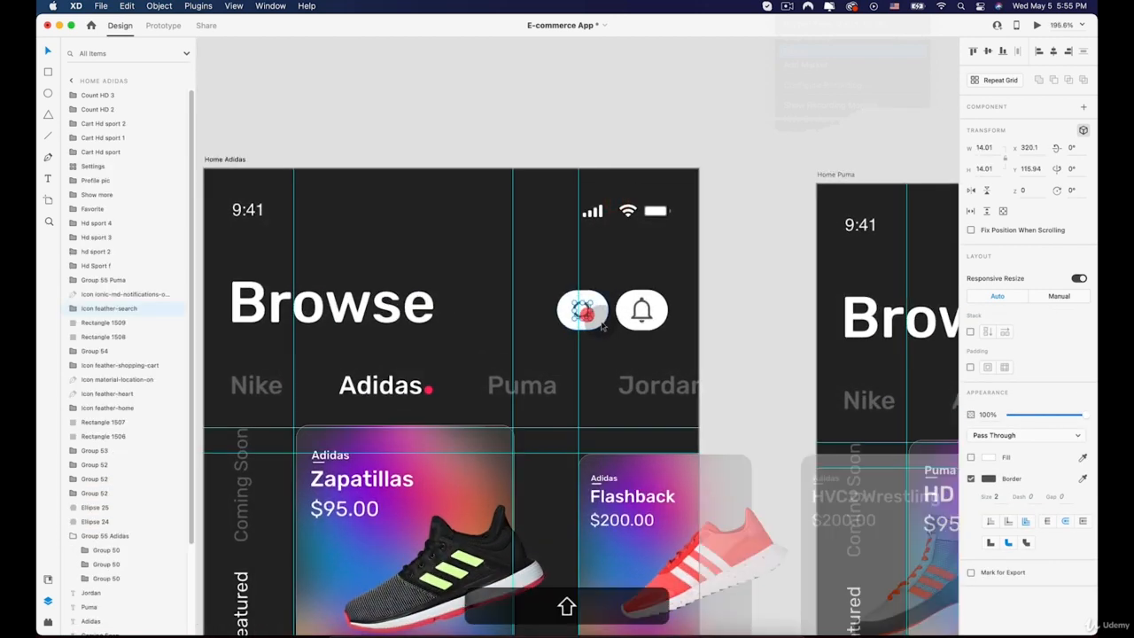
pyautogui.keyDown('shift'); pyautogui.click(603, 324); pyautogui.keyUp('shift')
pyautogui.rightClick(603, 316)
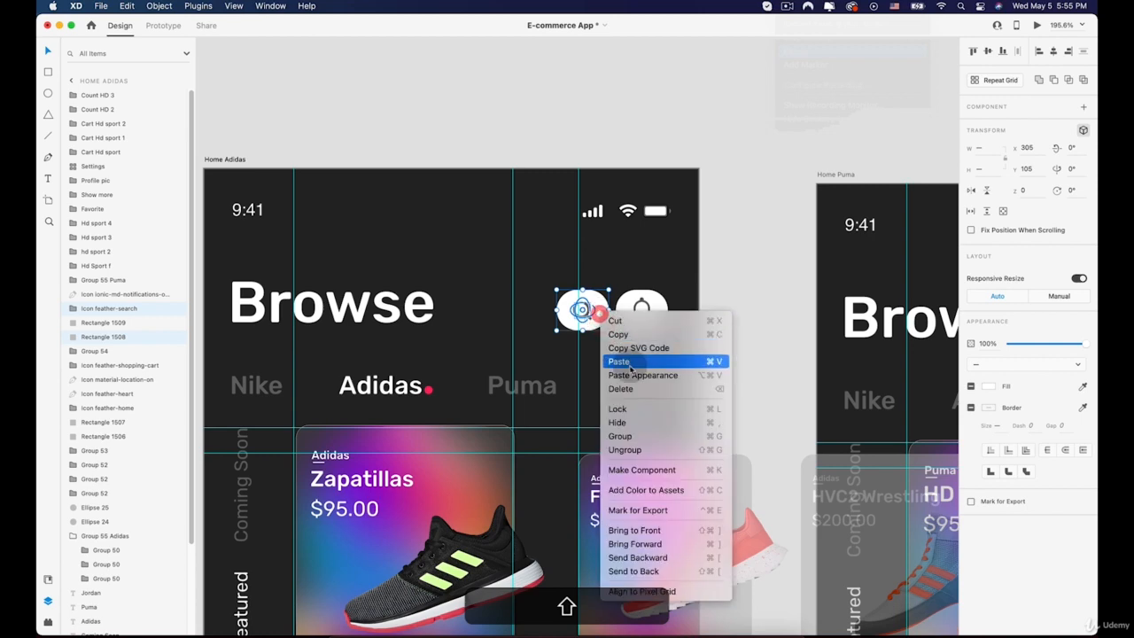
pyautogui.click(620, 437)
# Step: Group the search icon with its white rounded background on the Home Nike artboard
pyautogui.scroll(-5, 637, 319)
pyautogui.hscroll(-5, 656, 266)
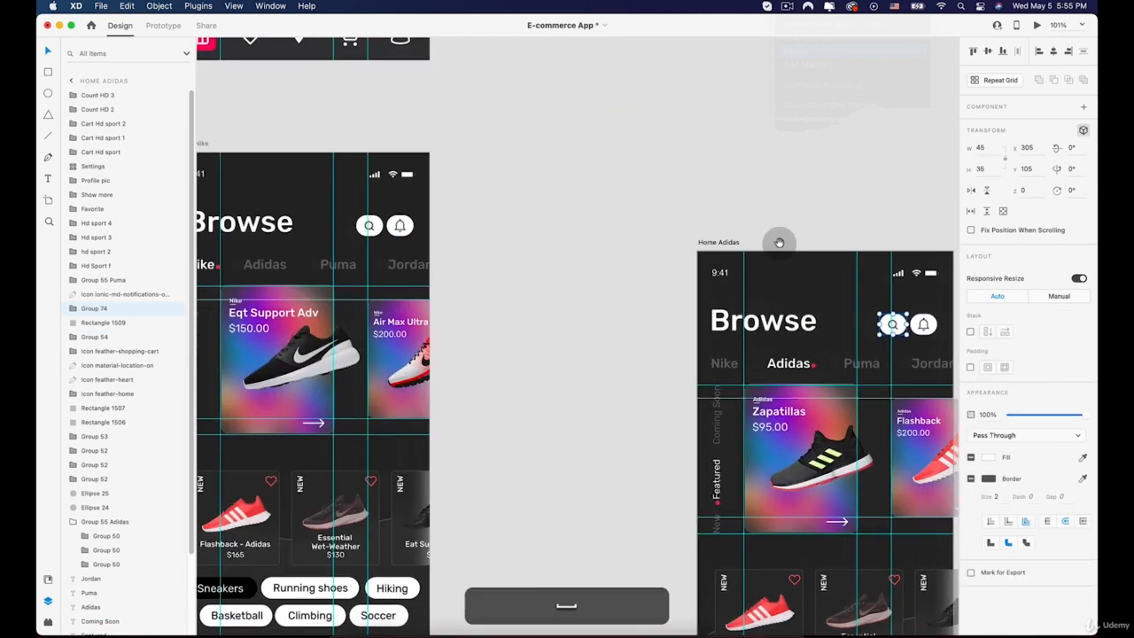
pyautogui.scroll(2, 657, 253)
pyautogui.scroll(5, 668, 243)
pyautogui.click(493, 263)
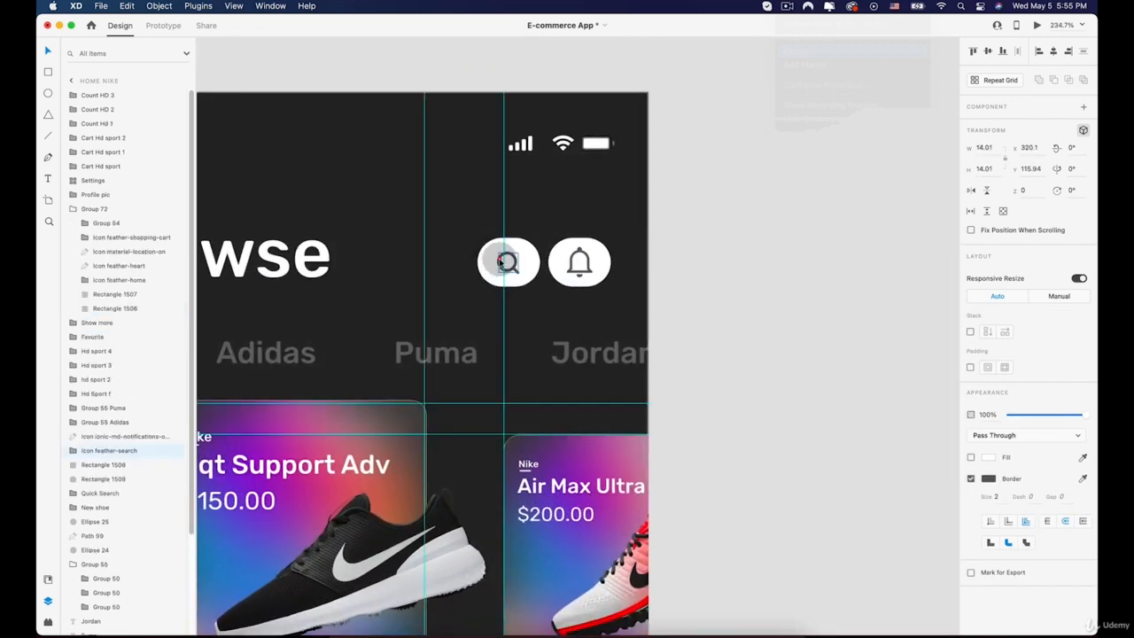
pyautogui.keyDown('shift'); pyautogui.click(491, 262); pyautogui.keyUp('shift')
pyautogui.rightClick(493, 256)
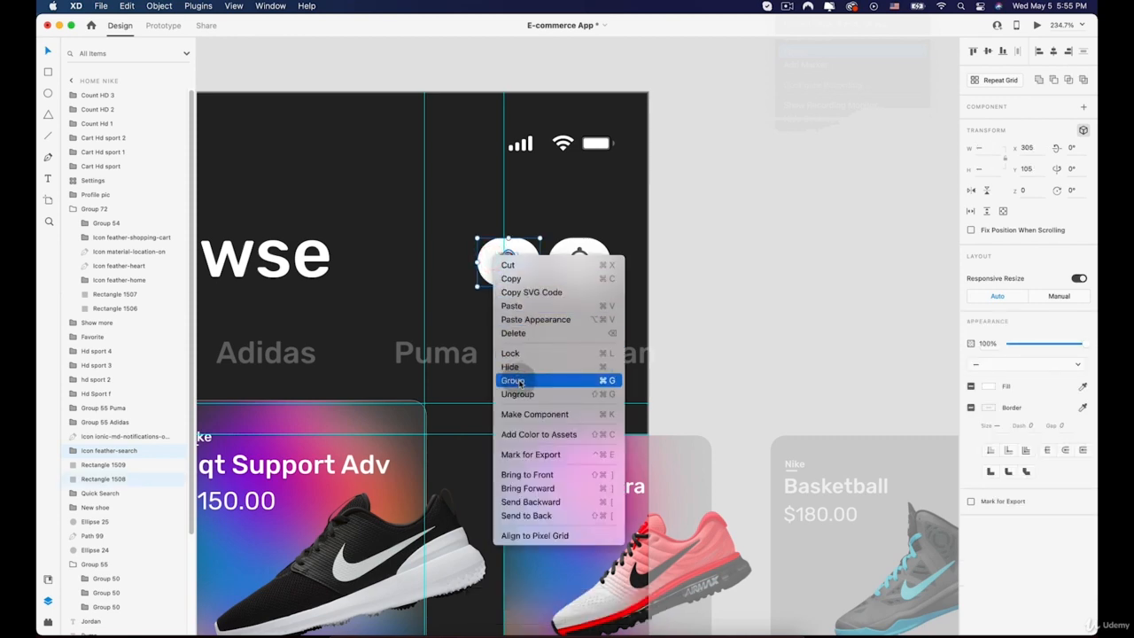
pyautogui.click(521, 382)
# Step: Group the search icon with its white rounded background on the Home Nike – 1 artboard
pyautogui.scroll(-4, 514, 316)
pyautogui.moveTo(466, 145); pyautogui.dragTo(471, 354)
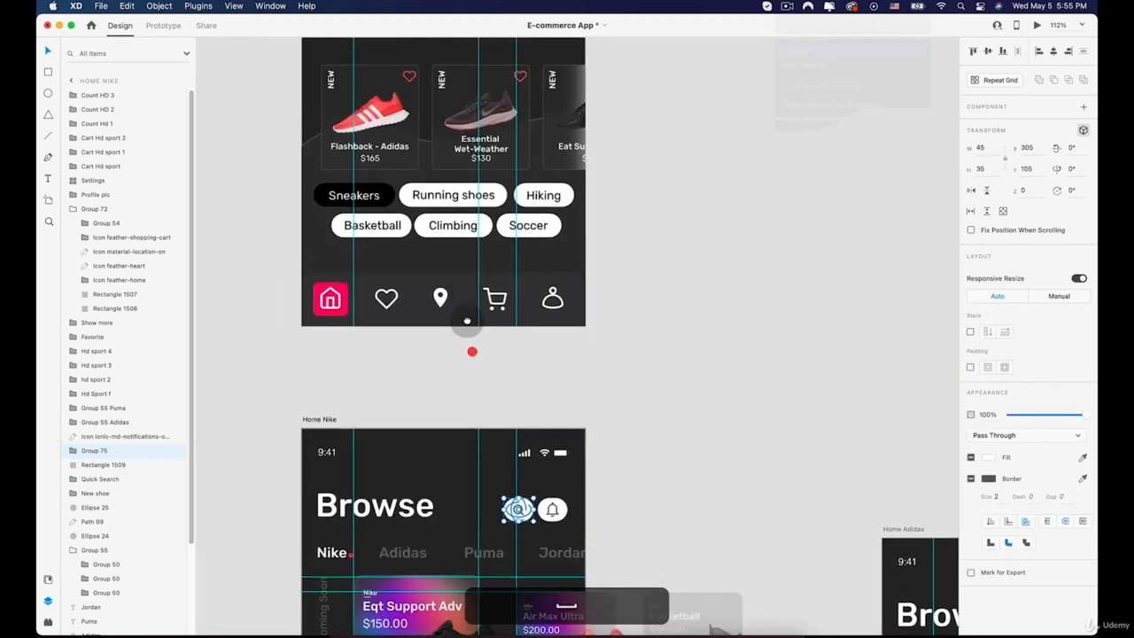
pyautogui.moveTo(467, 125); pyautogui.dragTo(469, 384)
pyautogui.moveTo(487, 158); pyautogui.dragTo(476, 390)
pyautogui.scroll(5, 505, 276)
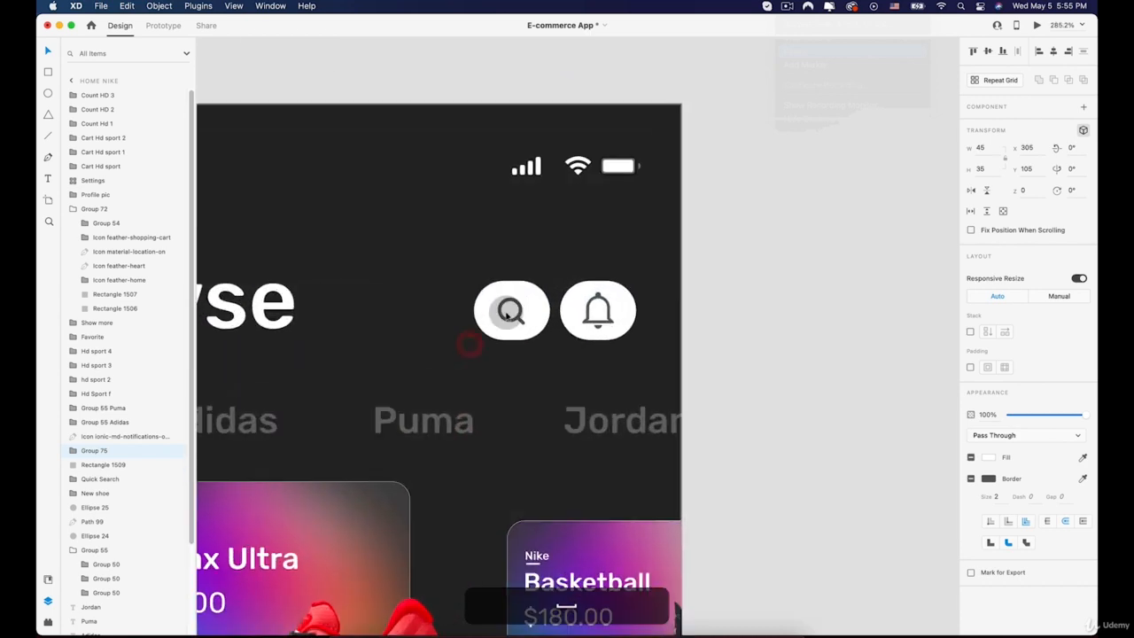
pyautogui.doubleClick(501, 306)
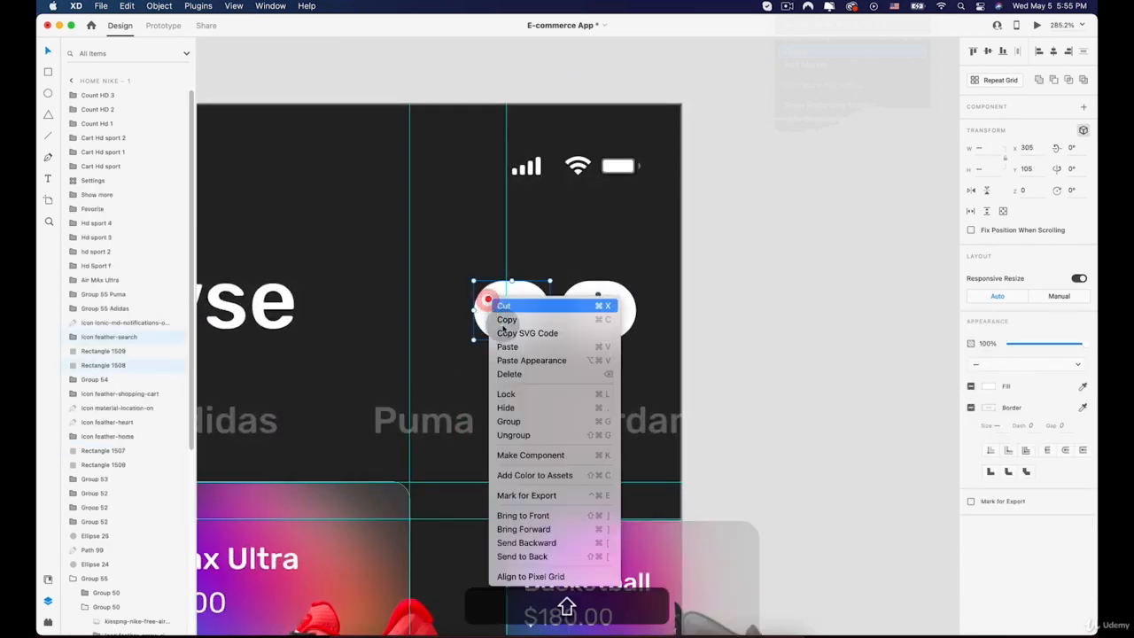
pyautogui.rightClick(488, 301)
pyautogui.click(508, 421)
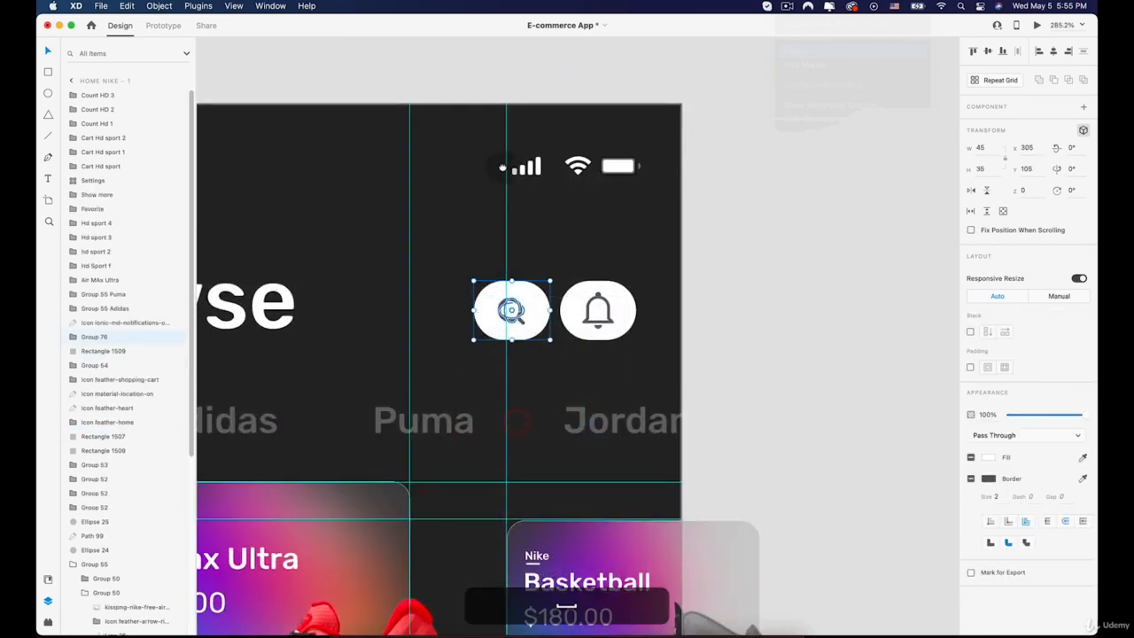
# Step: Group the search icon with its white rounded background on the Home Nike – 2 artboard
pyautogui.moveTo(486, 150); pyautogui.dragTo(488, 372)
pyautogui.moveTo(488, 196); pyautogui.dragTo(506, 382)
pyautogui.moveTo(506, 212); pyautogui.dragTo(488, 440)
pyautogui.moveTo(470, 203); pyautogui.dragTo(455, 446)
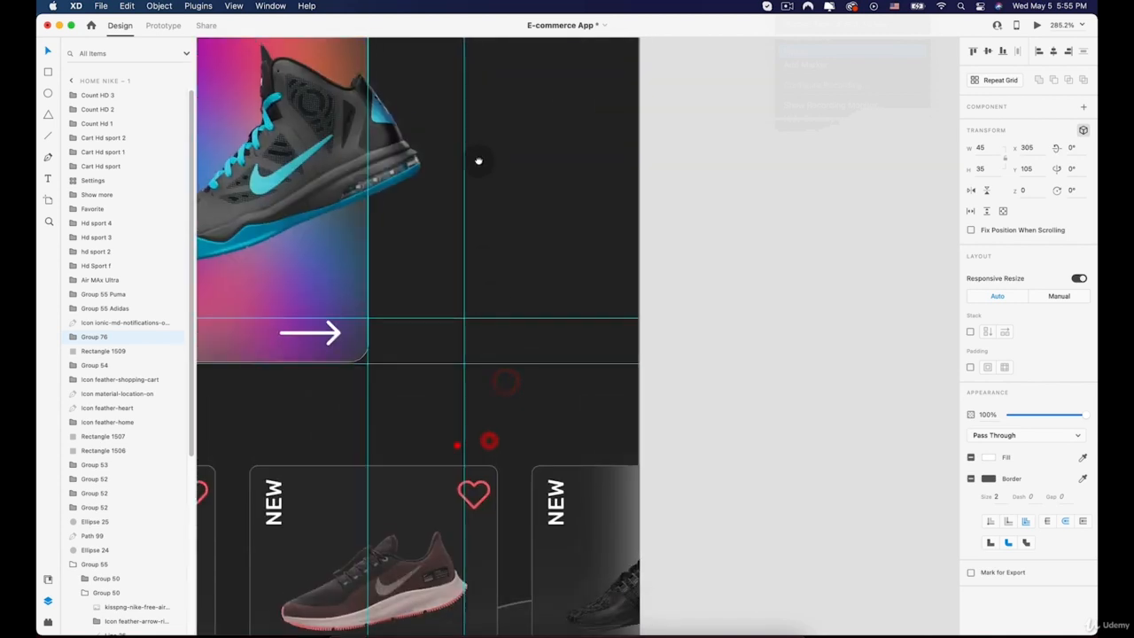
pyautogui.moveTo(478, 162); pyautogui.dragTo(476, 410)
pyautogui.press('shift+super+g')
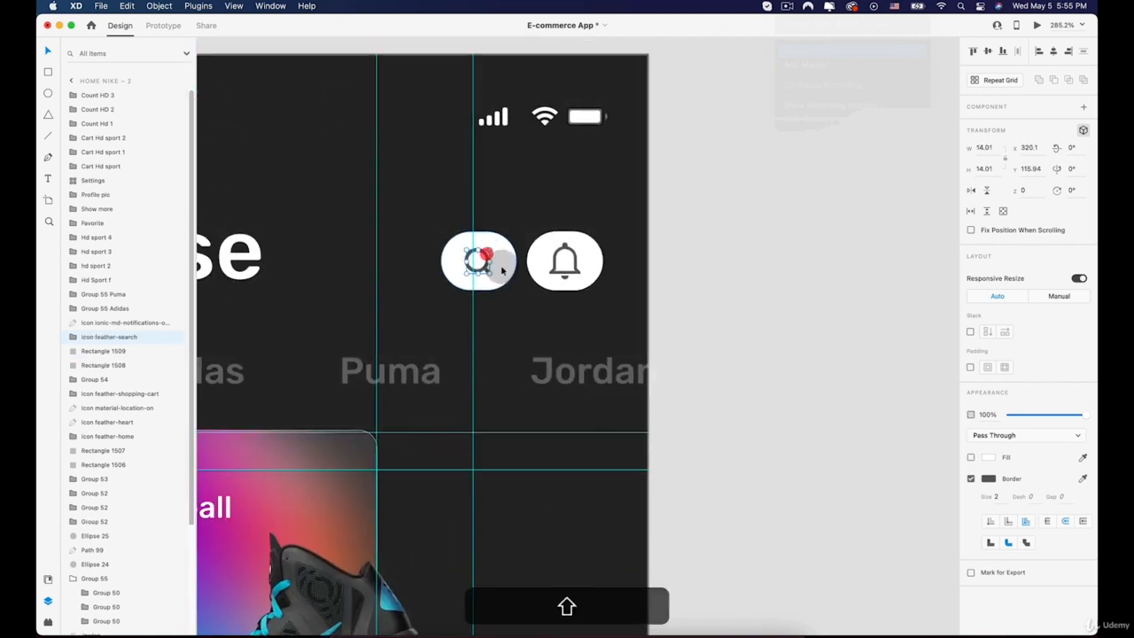
pyautogui.rightClick(504, 265)
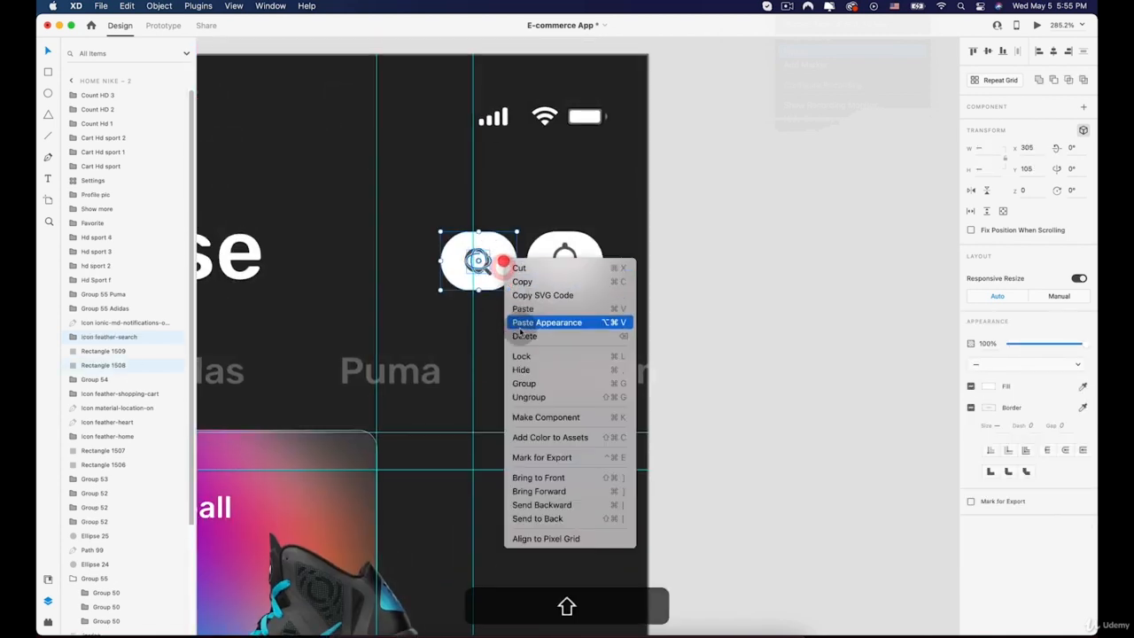
pyautogui.click(527, 381)
# Step: Switch to prototype mode and link the search icon on the Home Puma artboard to the Search artboard
pyautogui.scroll(-5, 528, 365)
pyautogui.moveTo(611, 362); pyautogui.dragTo(483, 114)
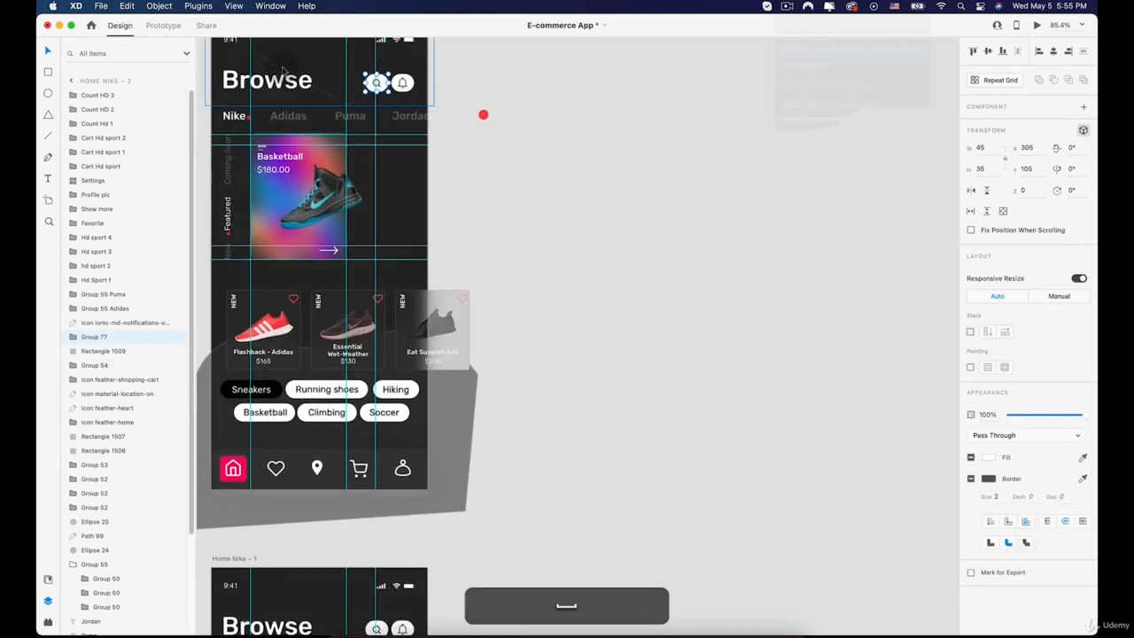
pyautogui.click(170, 26)
pyautogui.scroll(-5, 458, 127)
pyautogui.scroll(-3, 506, 221)
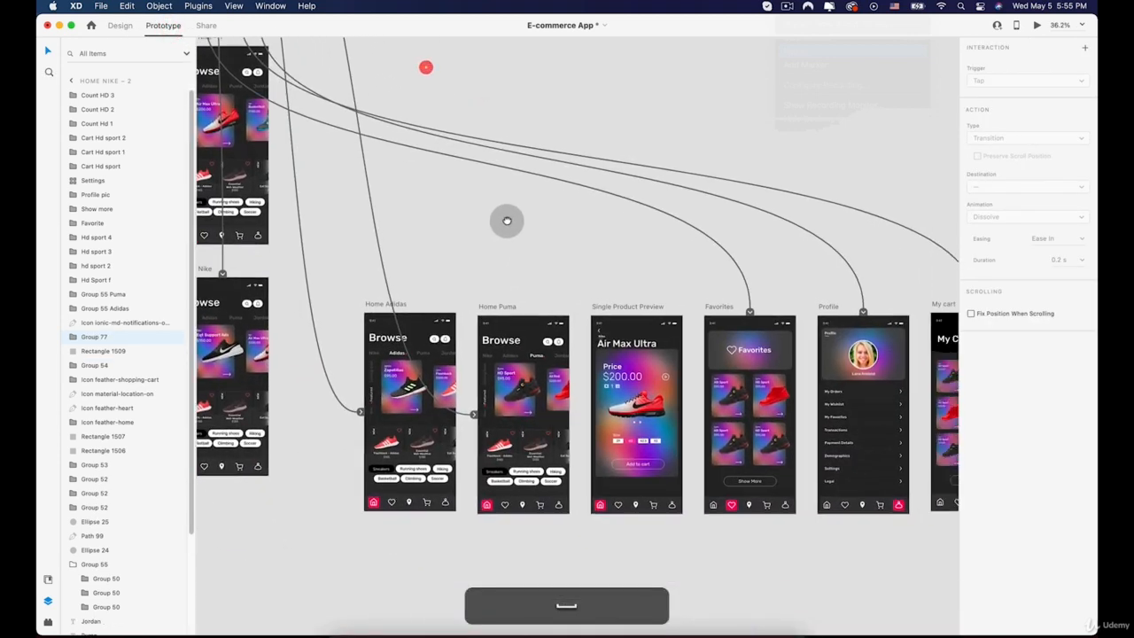
pyautogui.moveTo(638, 209); pyautogui.dragTo(487, 184)
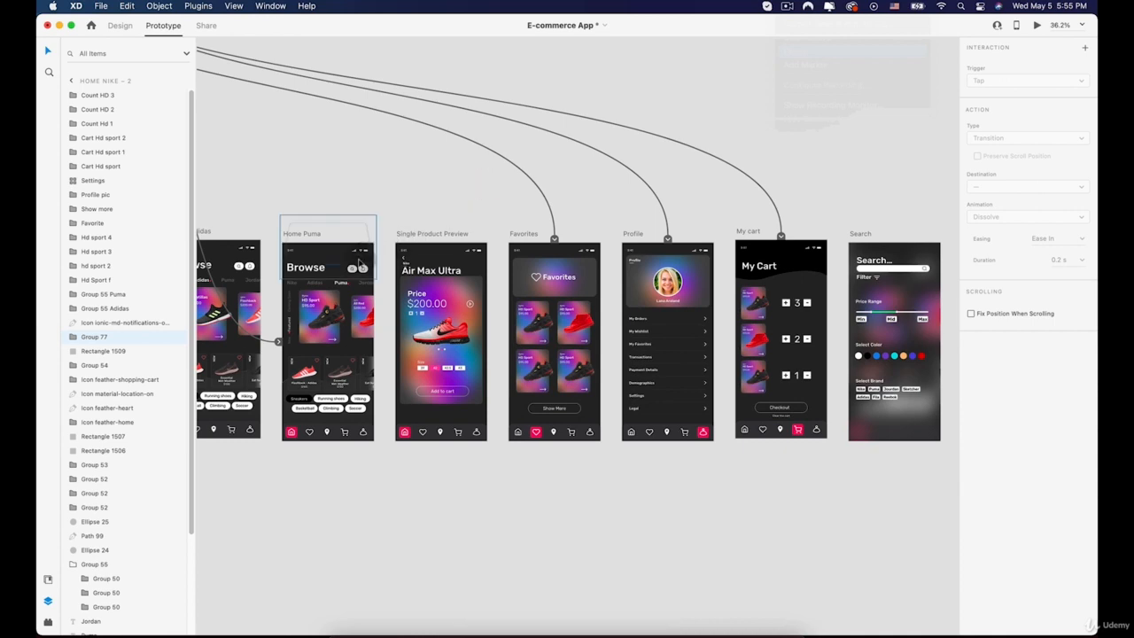
pyautogui.scroll(5, 353, 268)
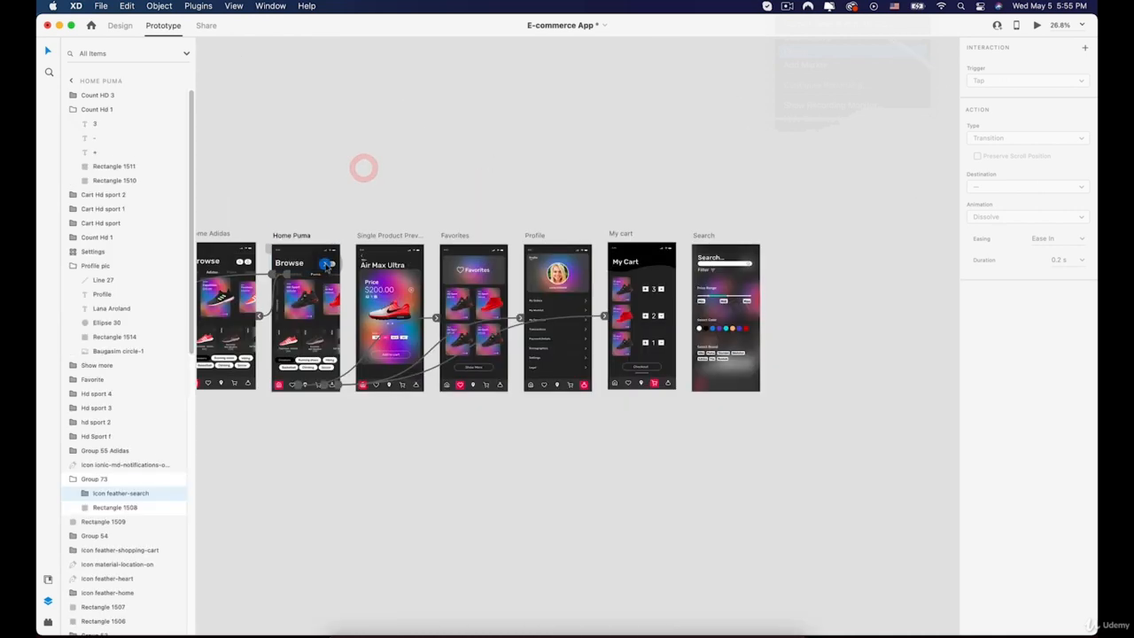
pyautogui.moveTo(477, 313); pyautogui.dragTo(709, 282)
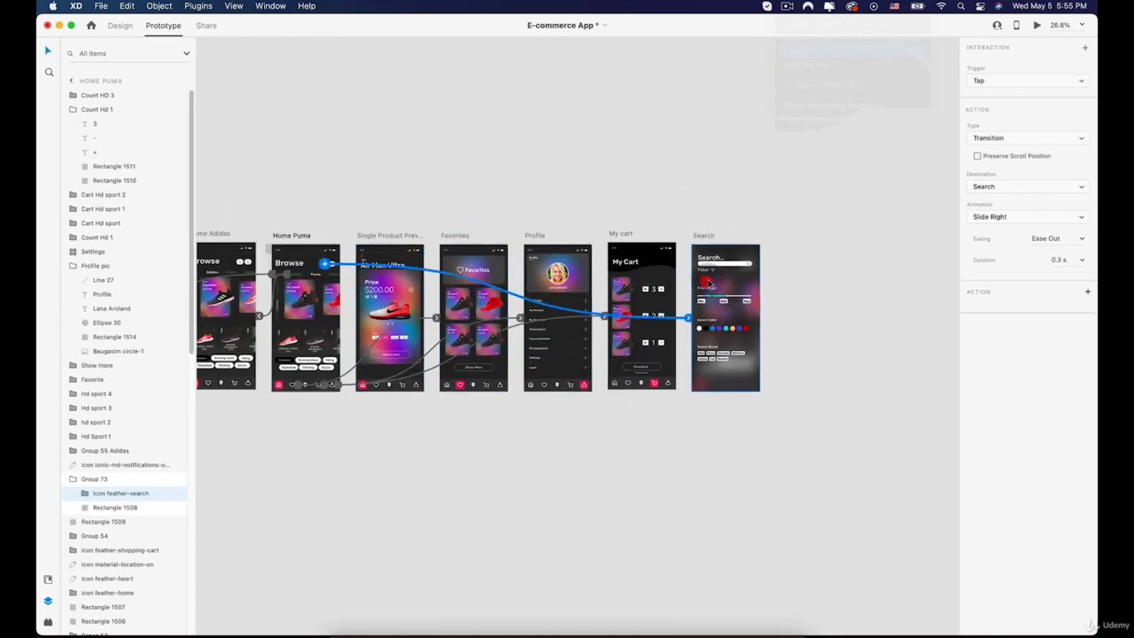
# Step: Use a Tap trigger, the Transition action type and the Slide Right animation for the Home Puma search link
pyautogui.click(998, 81)
pyautogui.click(990, 83)
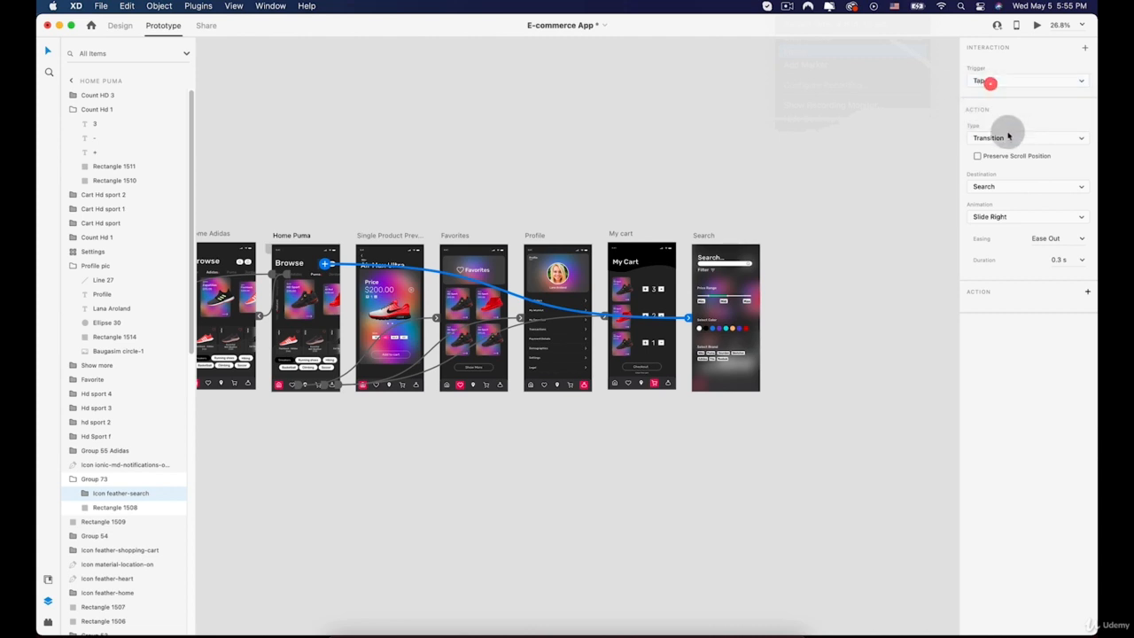
pyautogui.click(1005, 138)
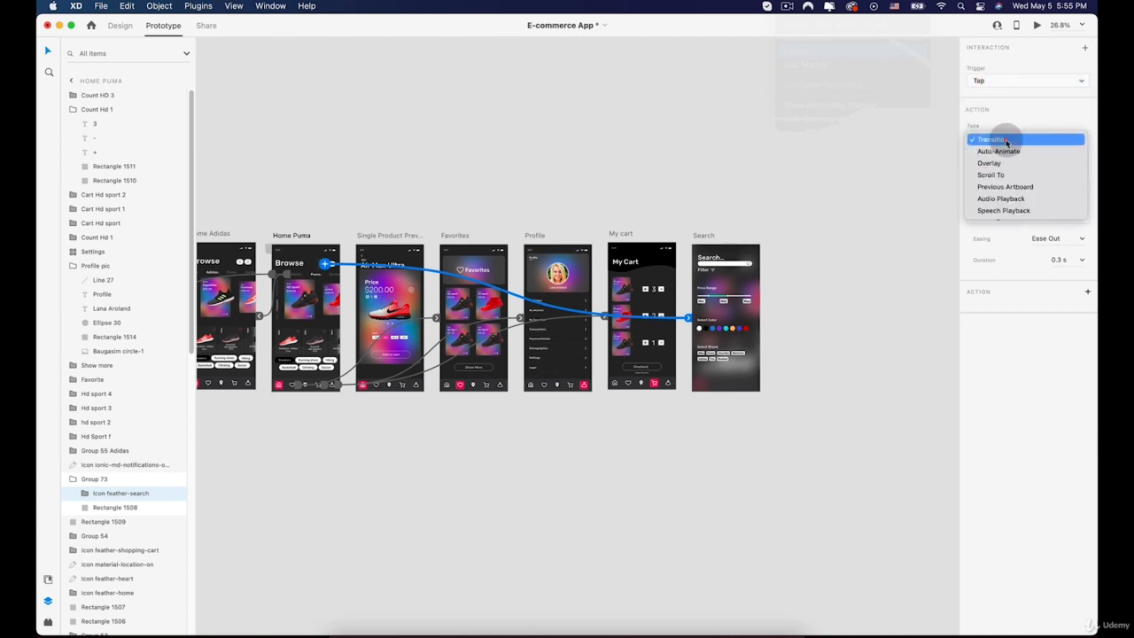
pyautogui.click(1005, 140)
pyautogui.click(1029, 215)
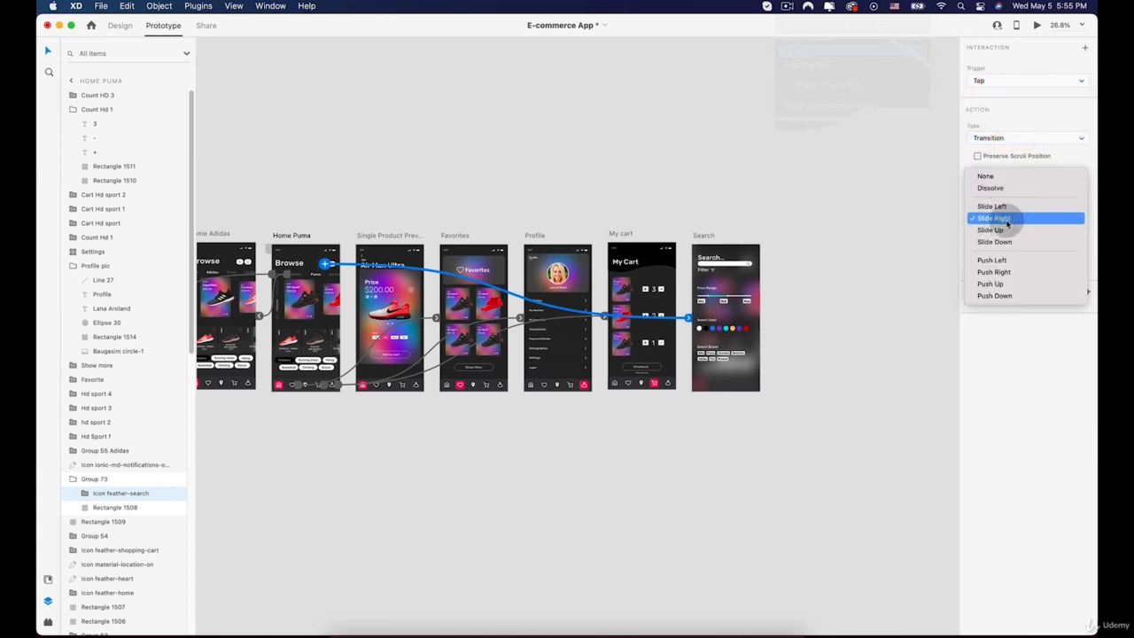
pyautogui.click(995, 218)
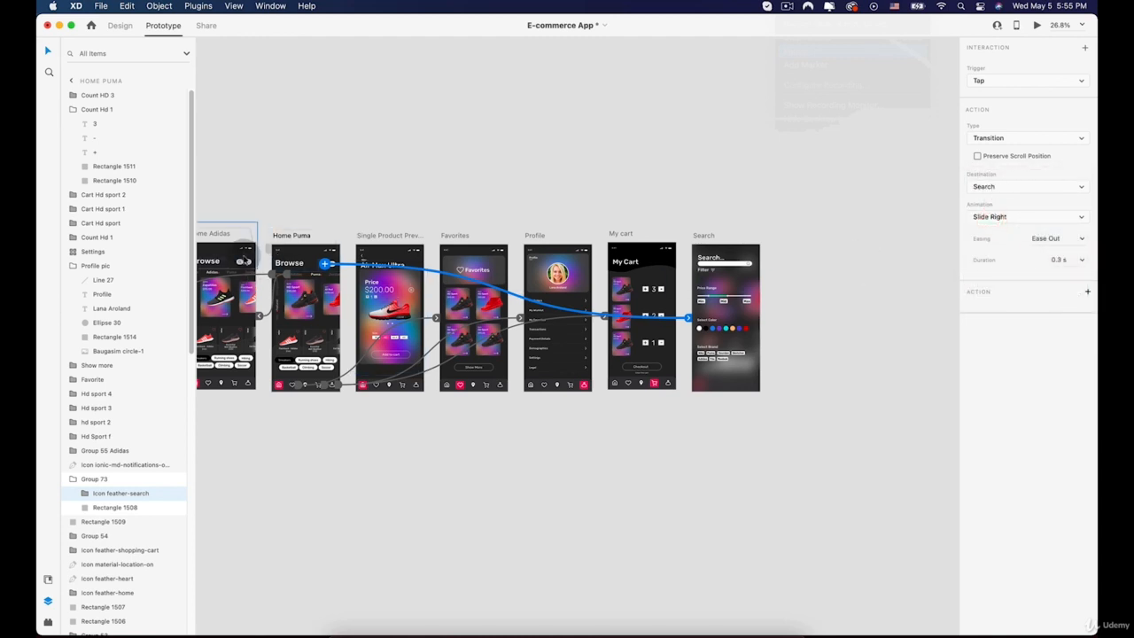
# Step: Link the grouped search buttons on the Home Adidas and Home Nike artboards to the Search artboard
pyautogui.click(243, 266)
pyautogui.moveTo(243, 262); pyautogui.dragTo(722, 319)
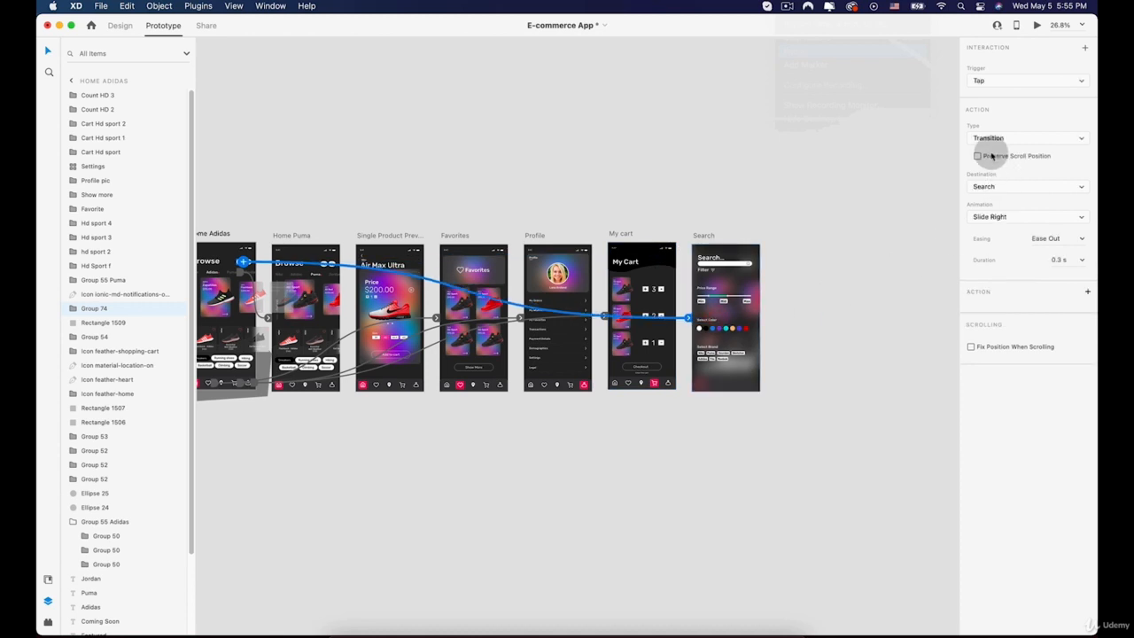
pyautogui.press('space')
pyautogui.moveTo(303, 187); pyautogui.dragTo(420, 183)
pyautogui.click(224, 233)
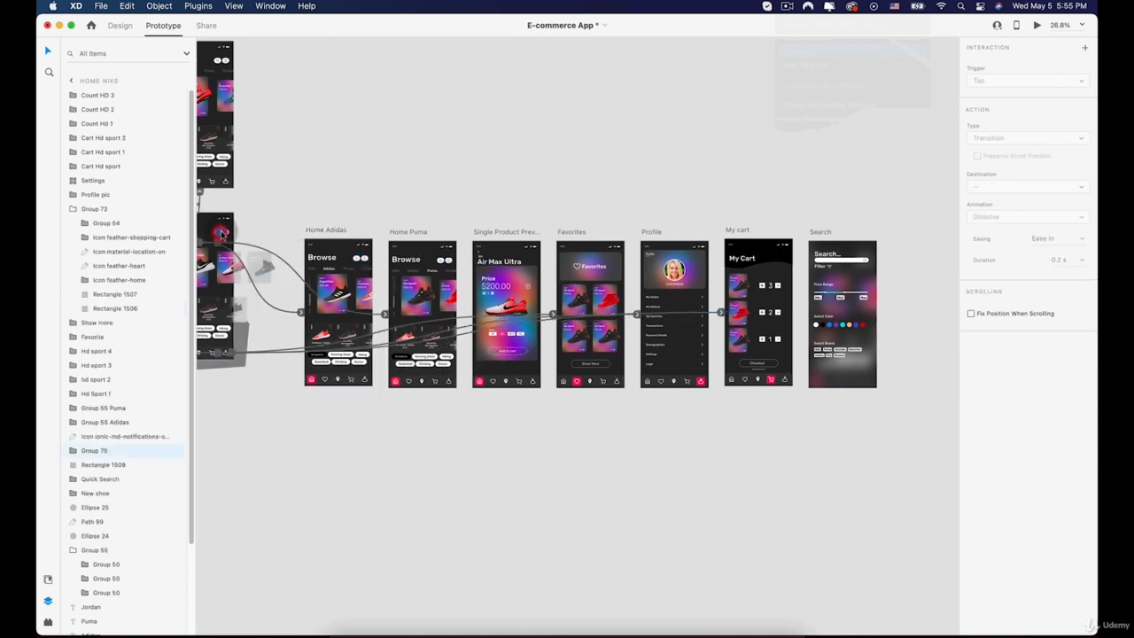
pyautogui.moveTo(222, 232); pyautogui.dragTo(848, 283)
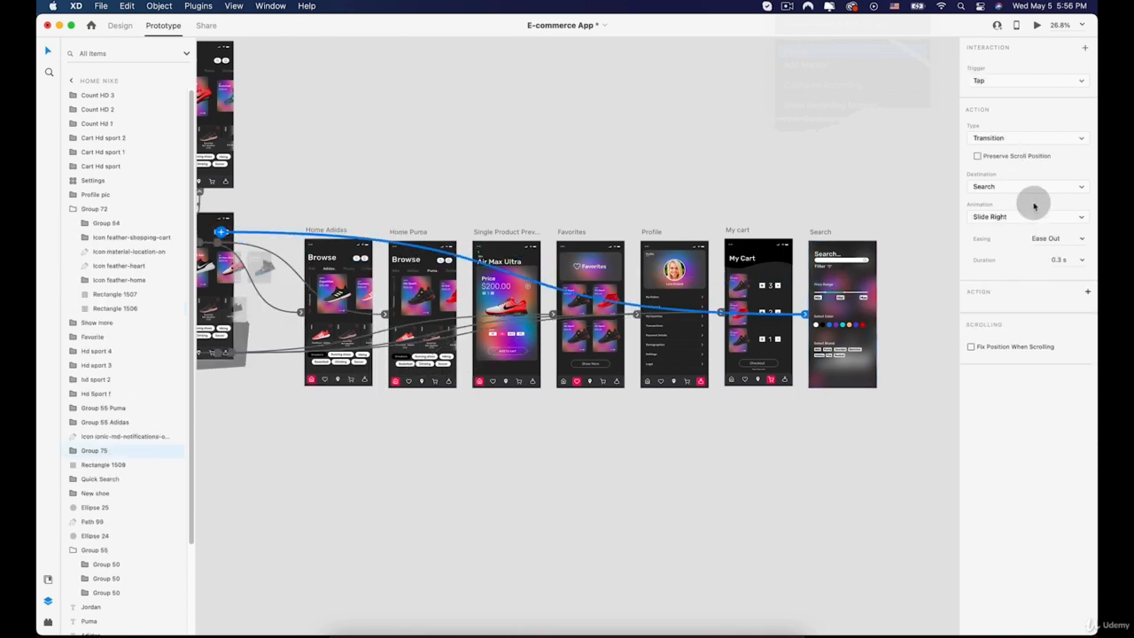
# Step: Link the grouped search button on the Home Nike – 1 artboard to the Search artboard
pyautogui.press('space')
pyautogui.moveTo(314, 134); pyautogui.dragTo(346, 182)
pyautogui.click(269, 156)
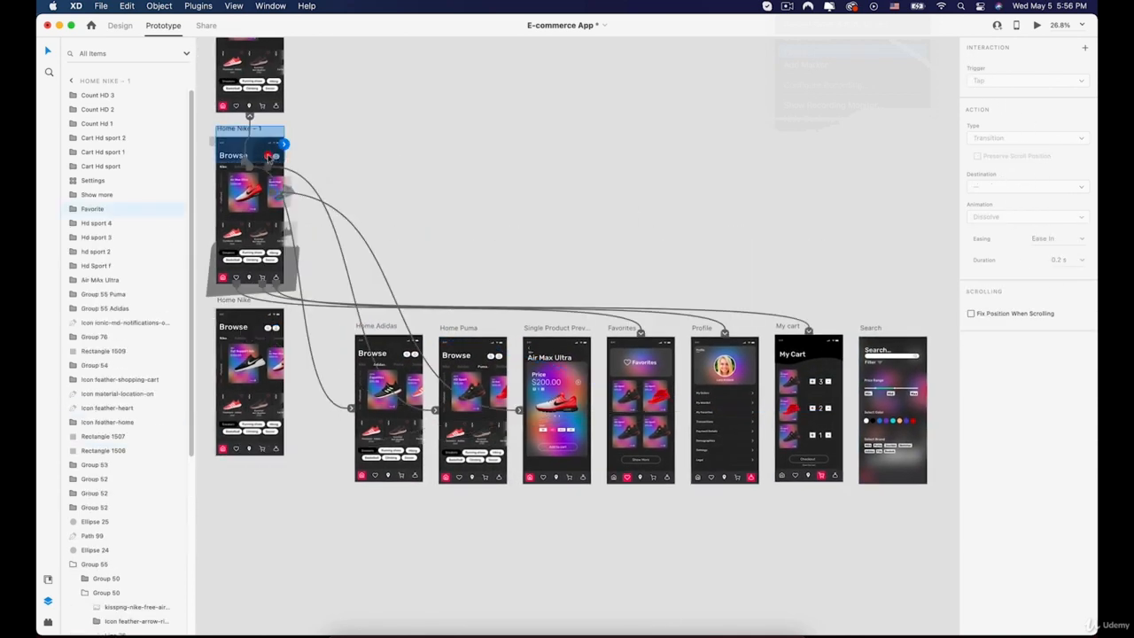
pyautogui.moveTo(283, 143); pyautogui.dragTo(837, 390)
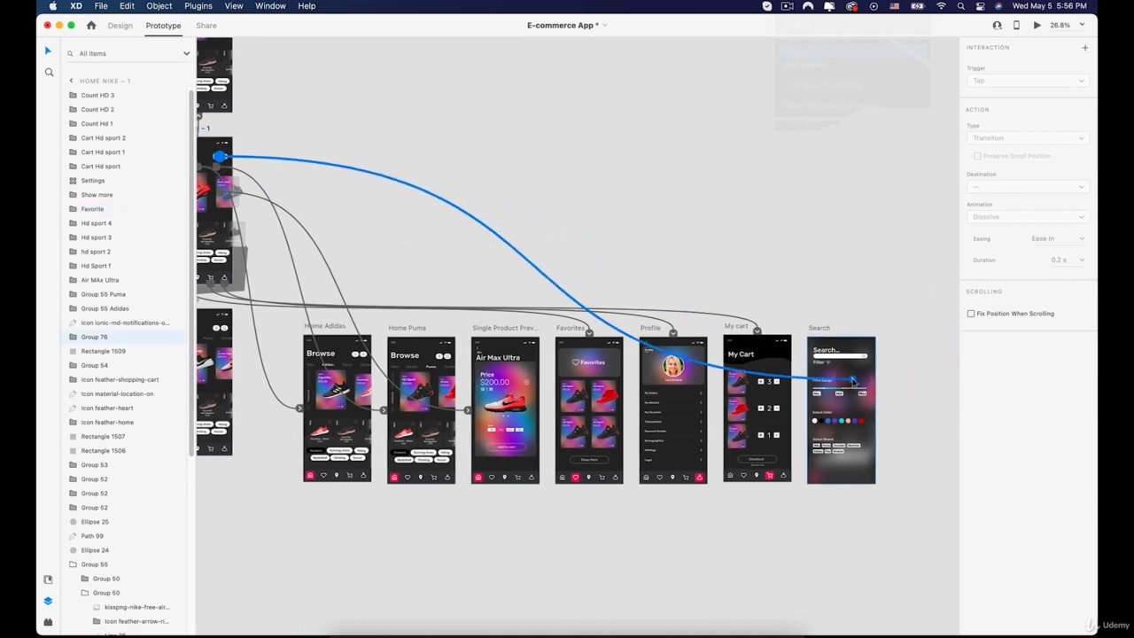
# Step: Link the grouped search button on the Home Nike – 2 artboard to the Search artboard
pyautogui.press('space')
pyautogui.moveTo(349, 139); pyautogui.dragTo(321, 225)
pyautogui.click(204, 114)
pyautogui.moveTo(207, 111); pyautogui.dragTo(856, 514)
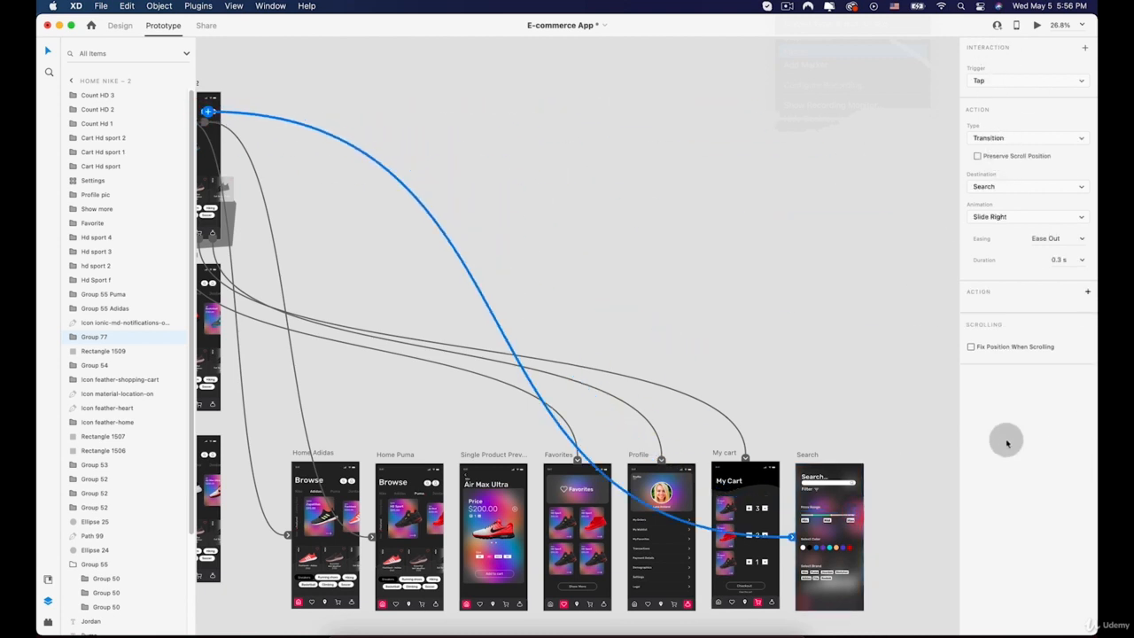
# Step: Start the desktop preview of the prototype from the Home Nike artboard
pyautogui.press('space')
pyautogui.moveTo(771, 333); pyautogui.dragTo(863, 145)
pyautogui.moveTo(753, 256); pyautogui.dragTo(853, 202)
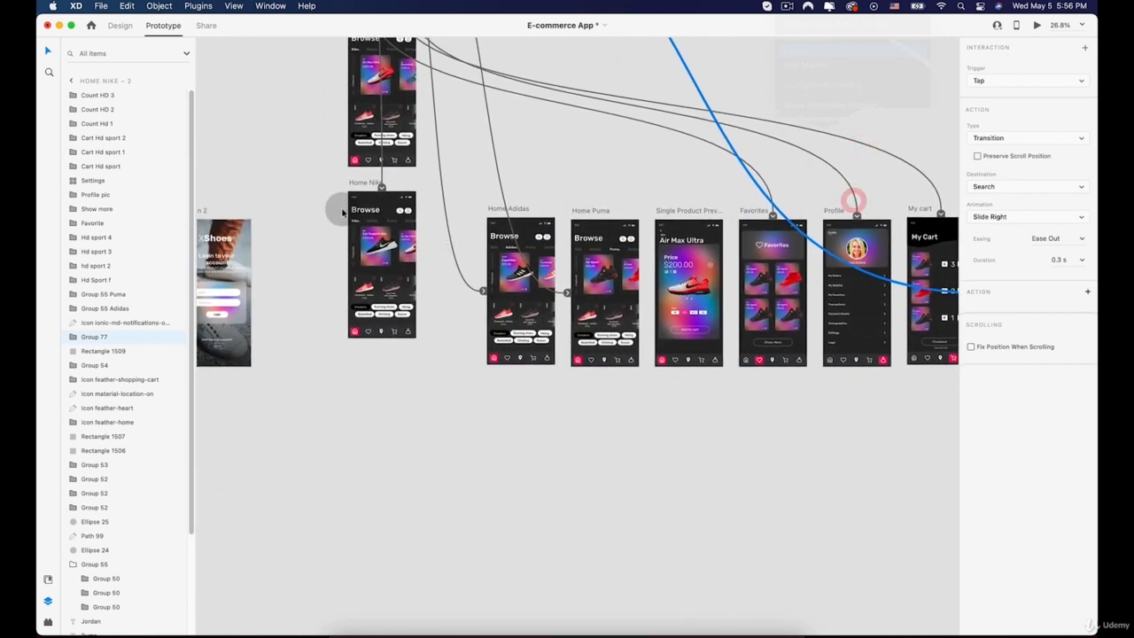
pyautogui.click(359, 185)
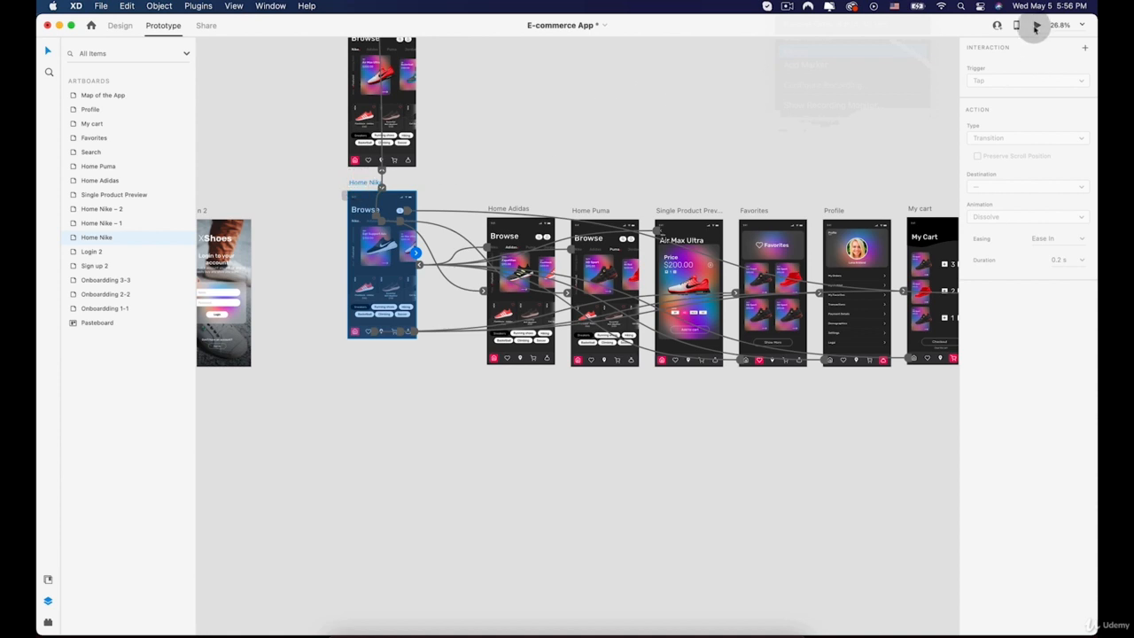
pyautogui.click(1037, 25)
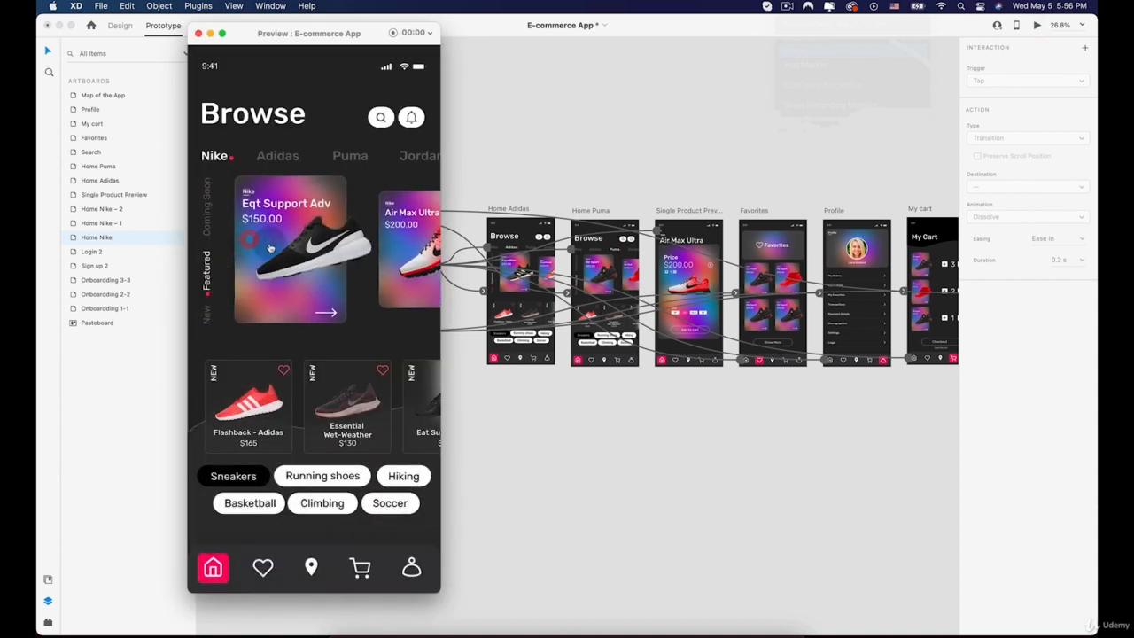
# Step: Test swiping forward and back through the featured Nike shoe cards in the preview
pyautogui.moveTo(288, 251); pyautogui.dragTo(172, 229)
pyautogui.moveTo(328, 266); pyautogui.dragTo(200, 250)
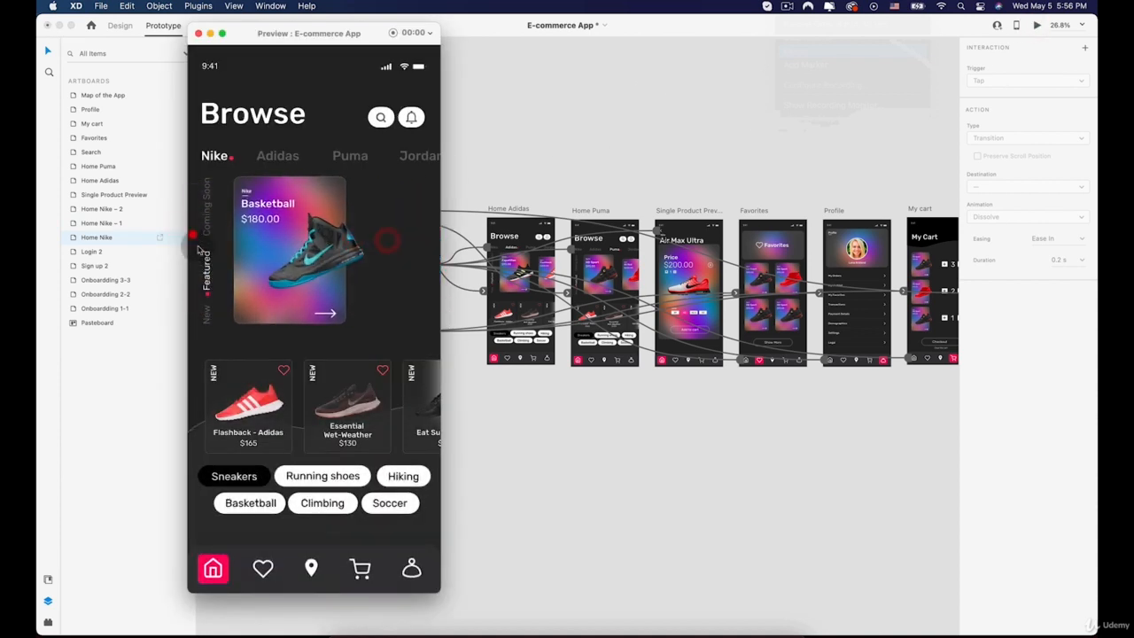
pyautogui.moveTo(282, 248); pyautogui.dragTo(413, 271)
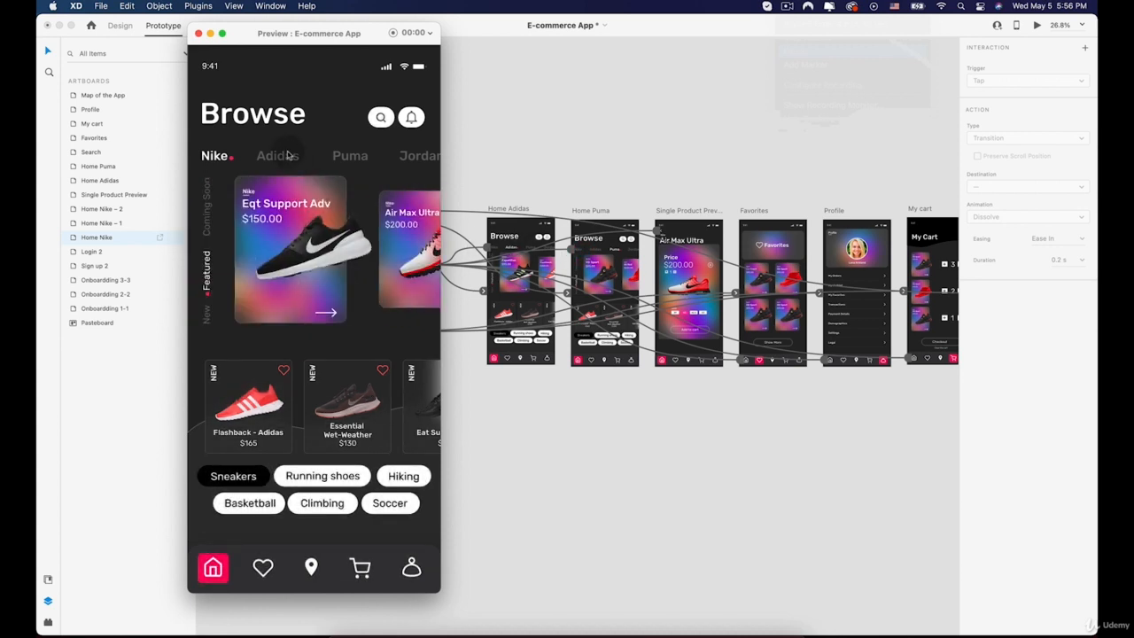
# Step: Test switching between the Nike, Adidas and Puma categories in the preview, ending on Nike with a swipe to its Air Max Ultra card
pyautogui.click(290, 157)
pyautogui.click(326, 156)
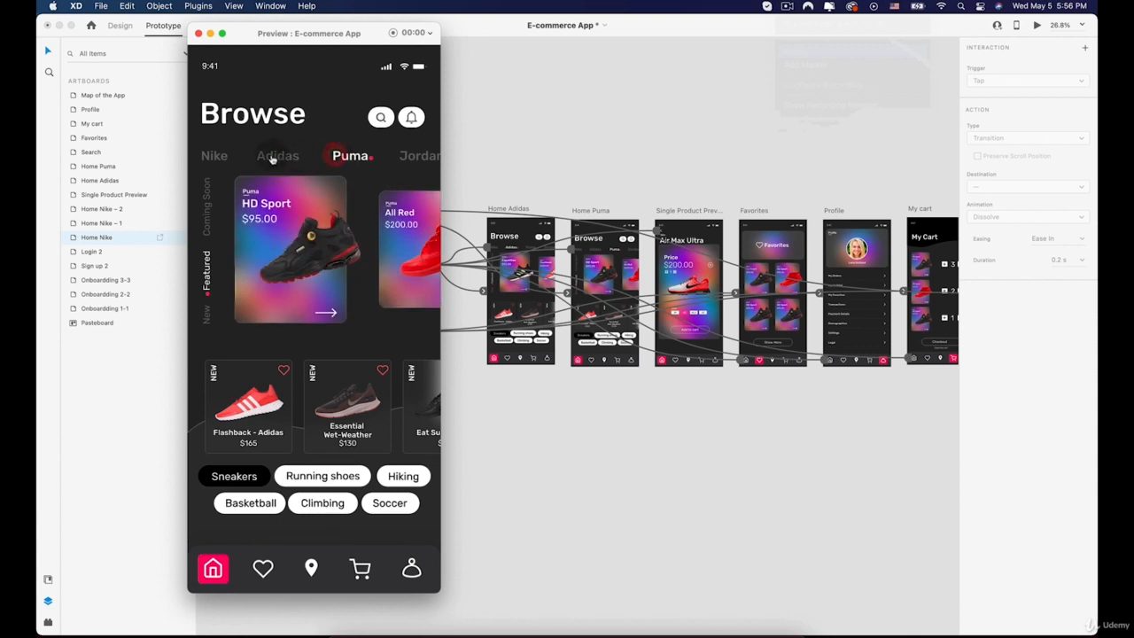
pyautogui.click(273, 157)
pyautogui.click(217, 157)
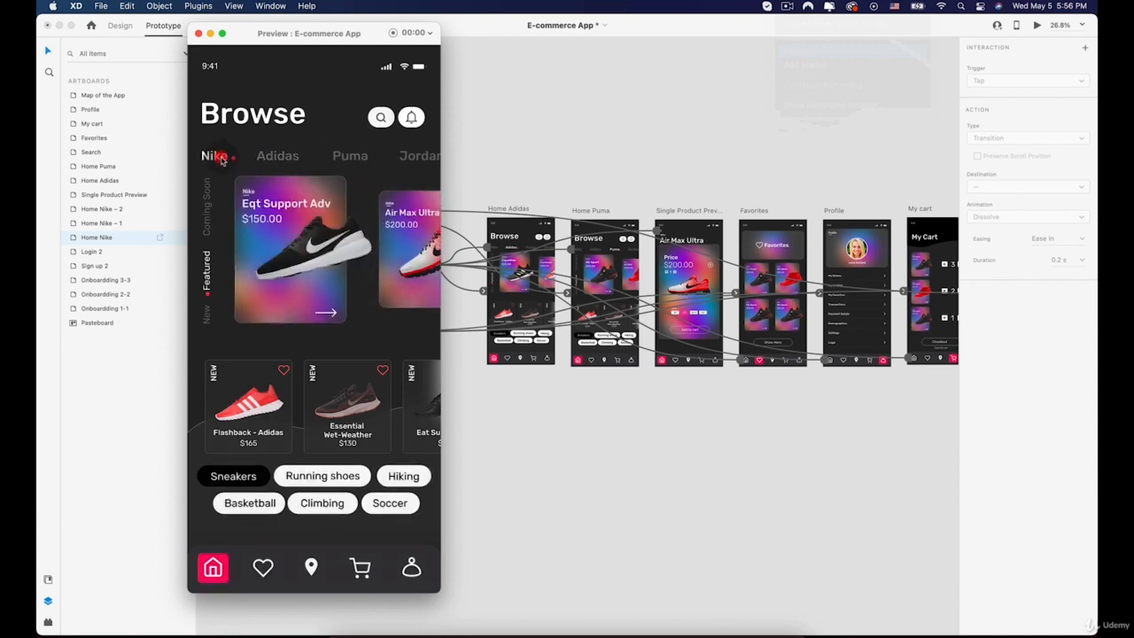
pyautogui.click(273, 161)
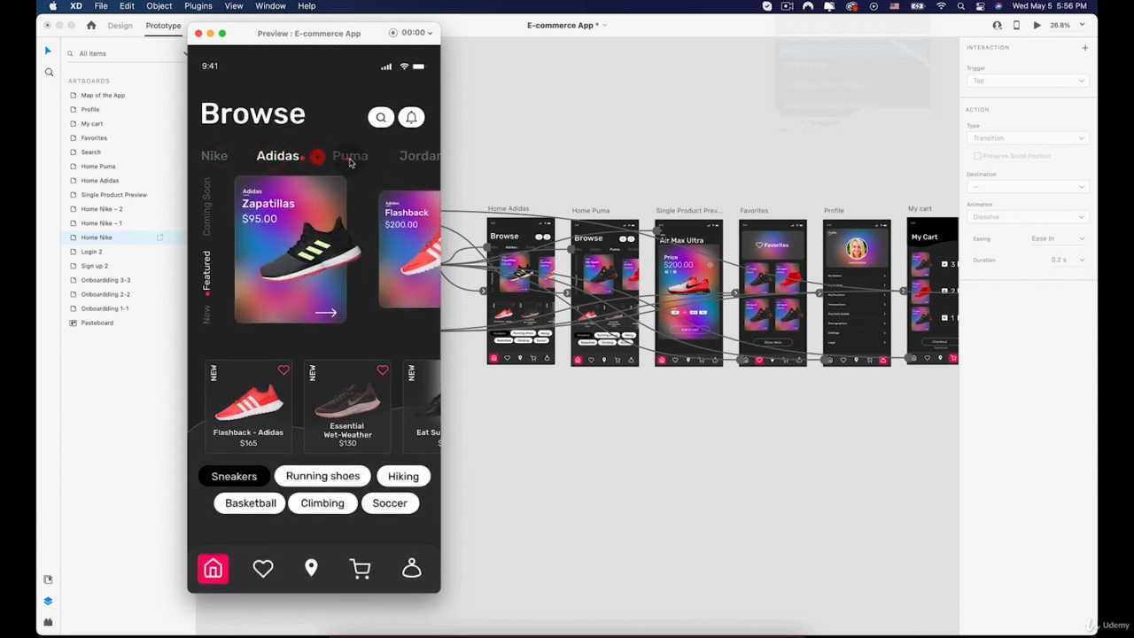
pyautogui.click(280, 157)
pyautogui.click(223, 156)
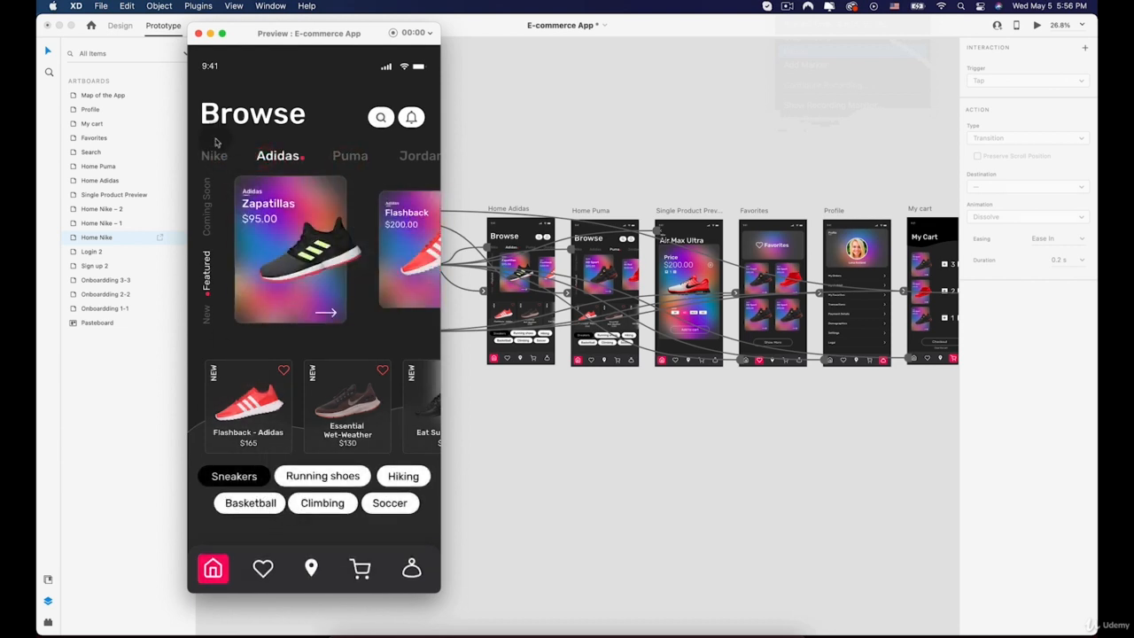
pyautogui.click(218, 155)
pyautogui.moveTo(307, 235); pyautogui.dragTo(196, 220)
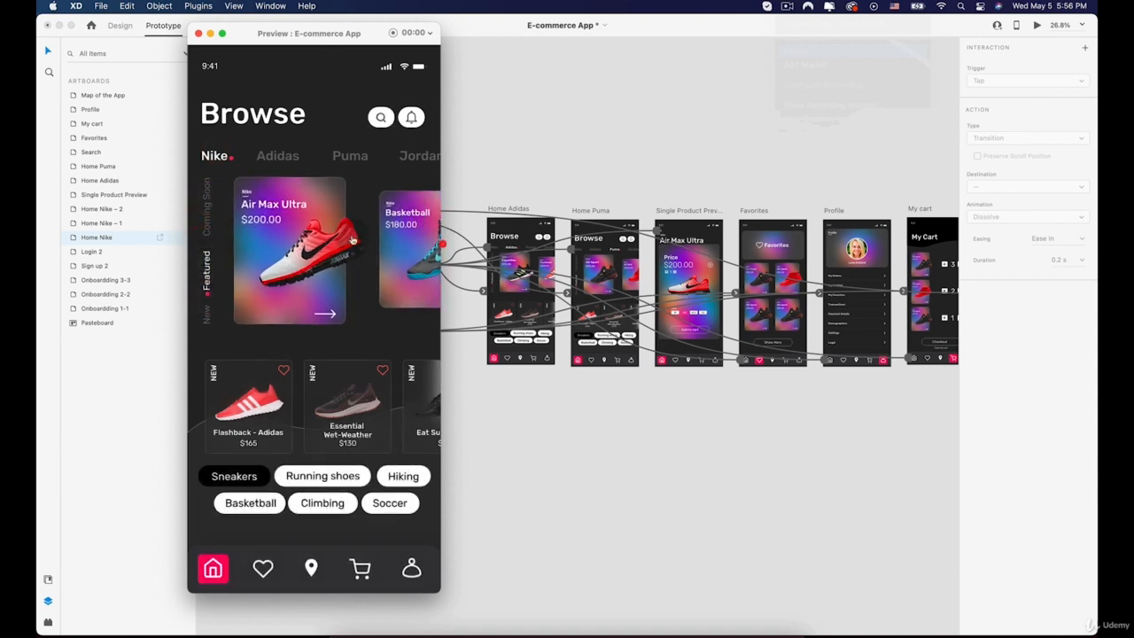
# Step: Test swiping back to the Nike Eqt Support Adv card and opening the Search screen from the preview's search button
pyautogui.moveTo(333, 243); pyautogui.dragTo(410, 229)
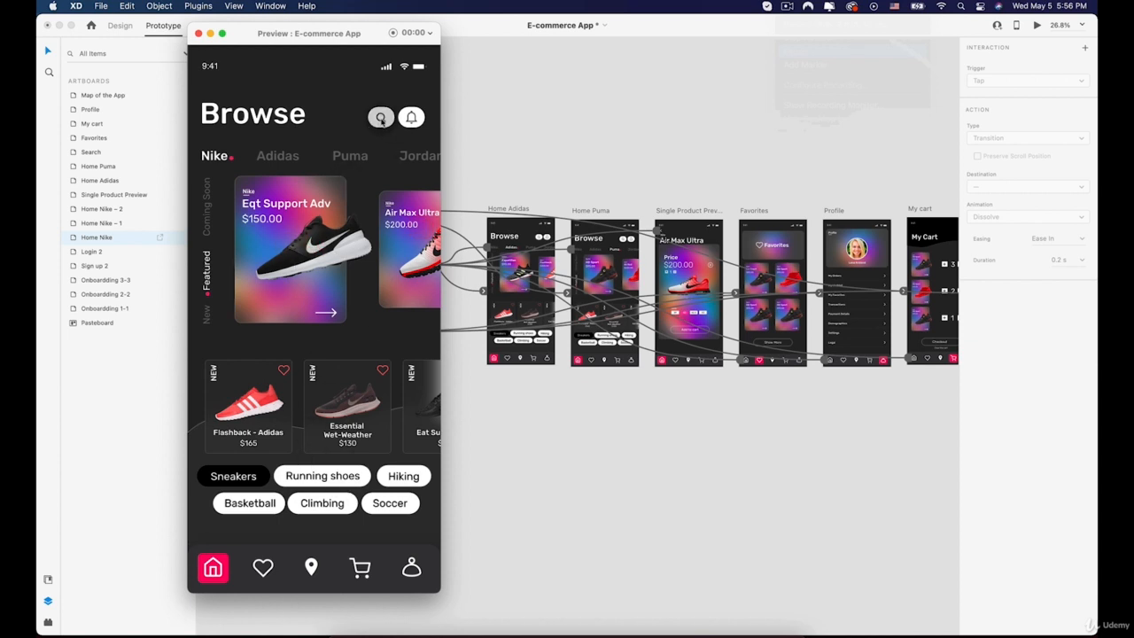
pyautogui.click(381, 118)
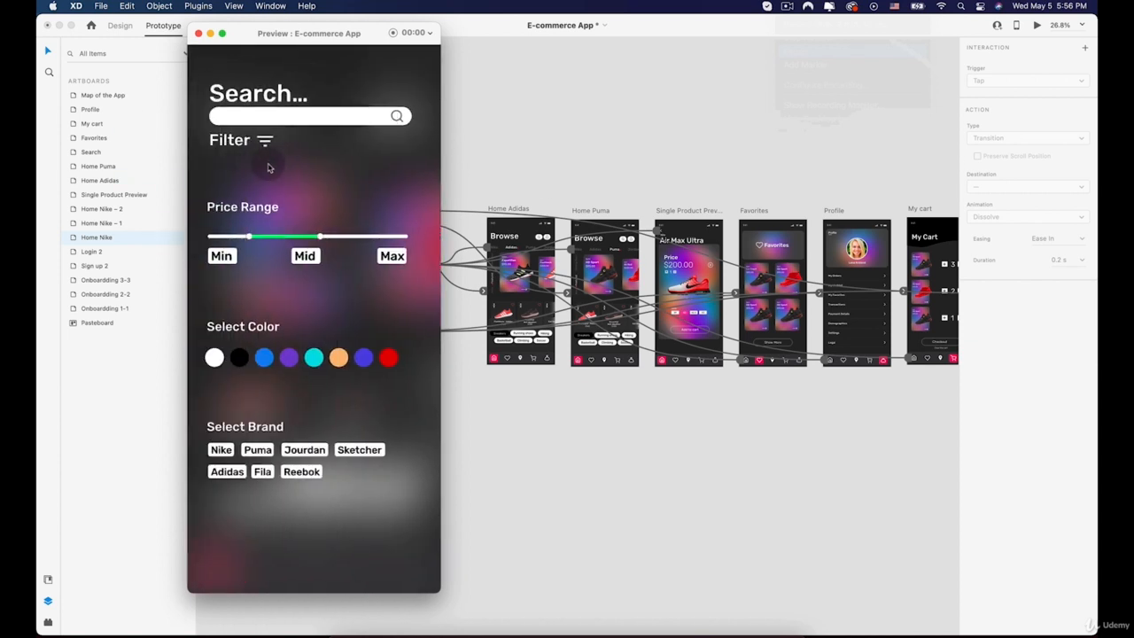
# Step: Search the Icons 4 Design plugin for "arrow" in Design mode and look through the icons for a Search artboard back arrow
pyautogui.press('space')
pyautogui.click(780, 167)
pyautogui.moveTo(845, 276); pyautogui.dragTo(491, 288)
pyautogui.scroll(5, 655, 253)
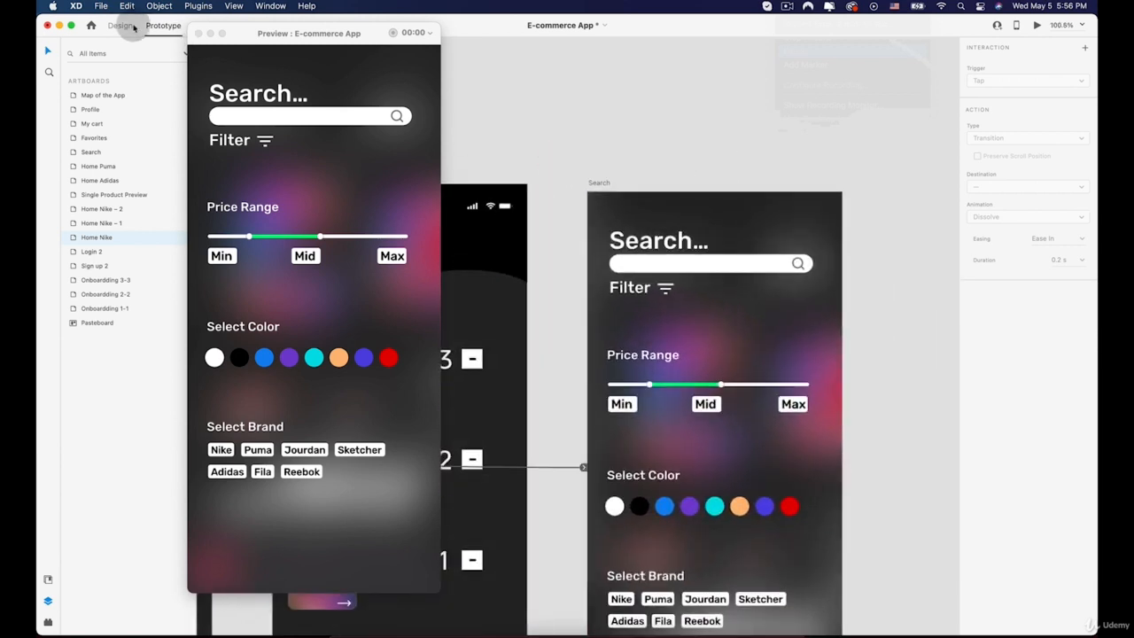
pyautogui.click(121, 26)
pyautogui.click(48, 622)
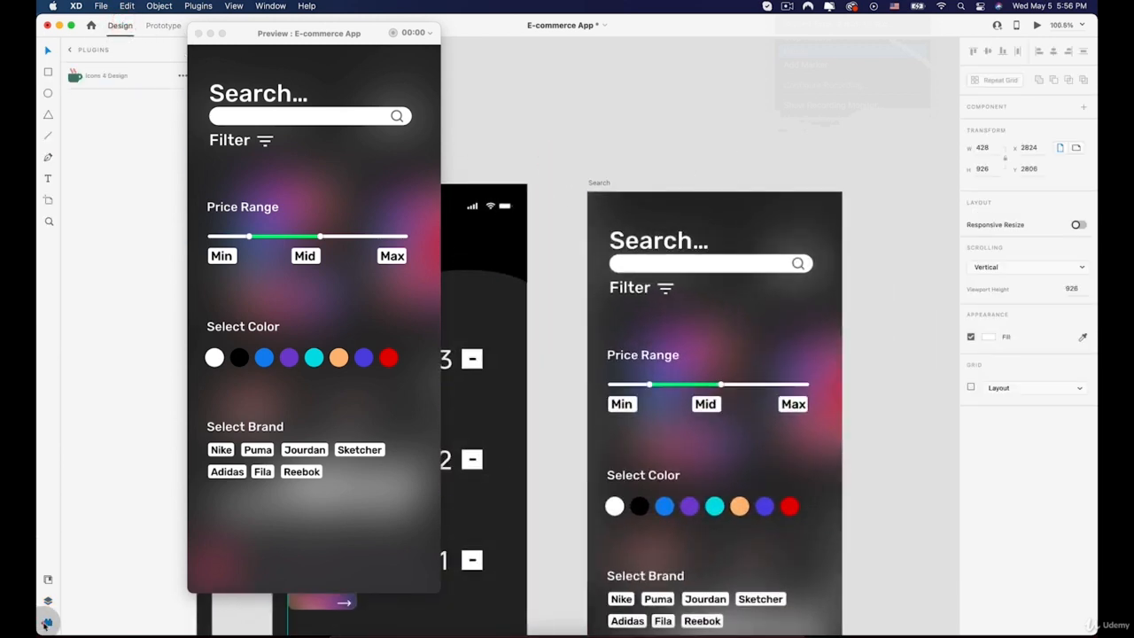
pyautogui.click(72, 77)
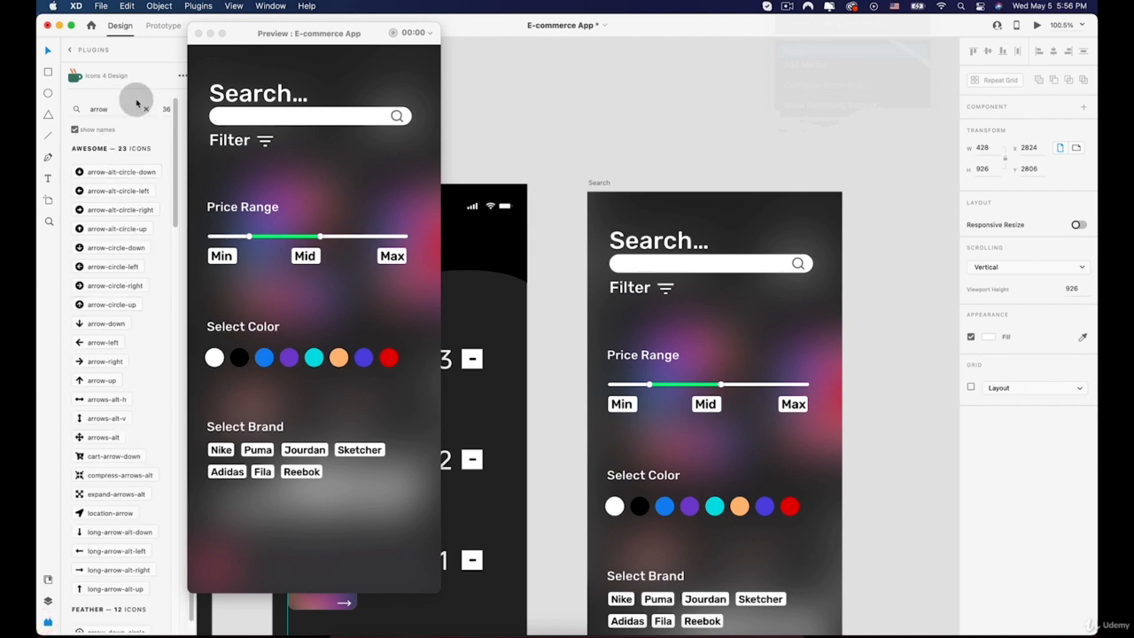
pyautogui.write('arro')
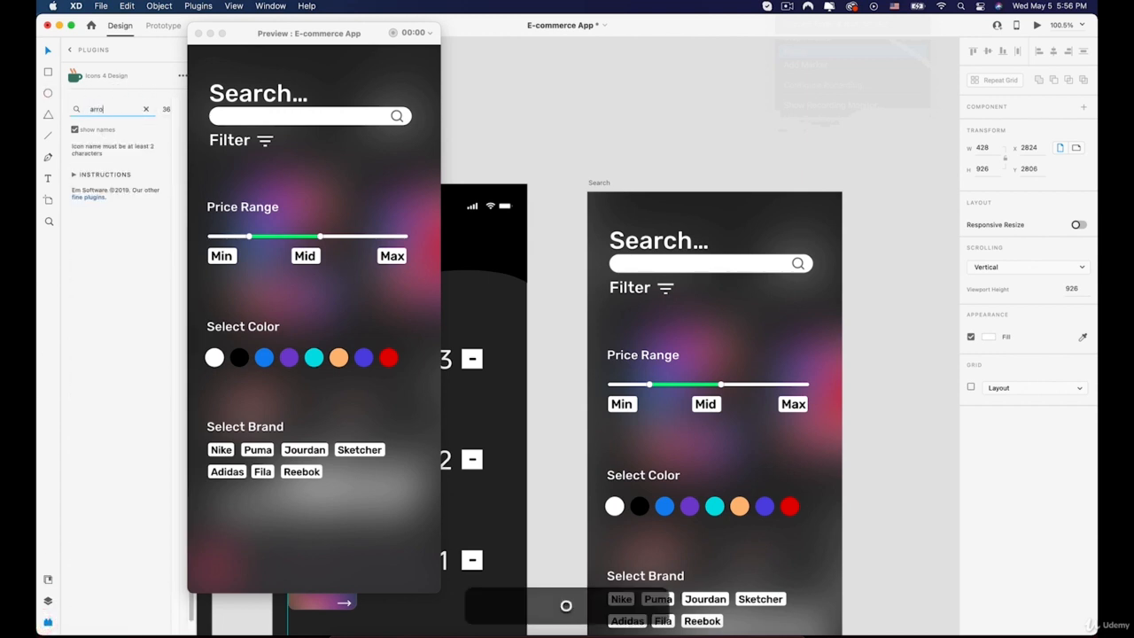
pyautogui.write('w')
pyautogui.scroll(-5, 121, 381)
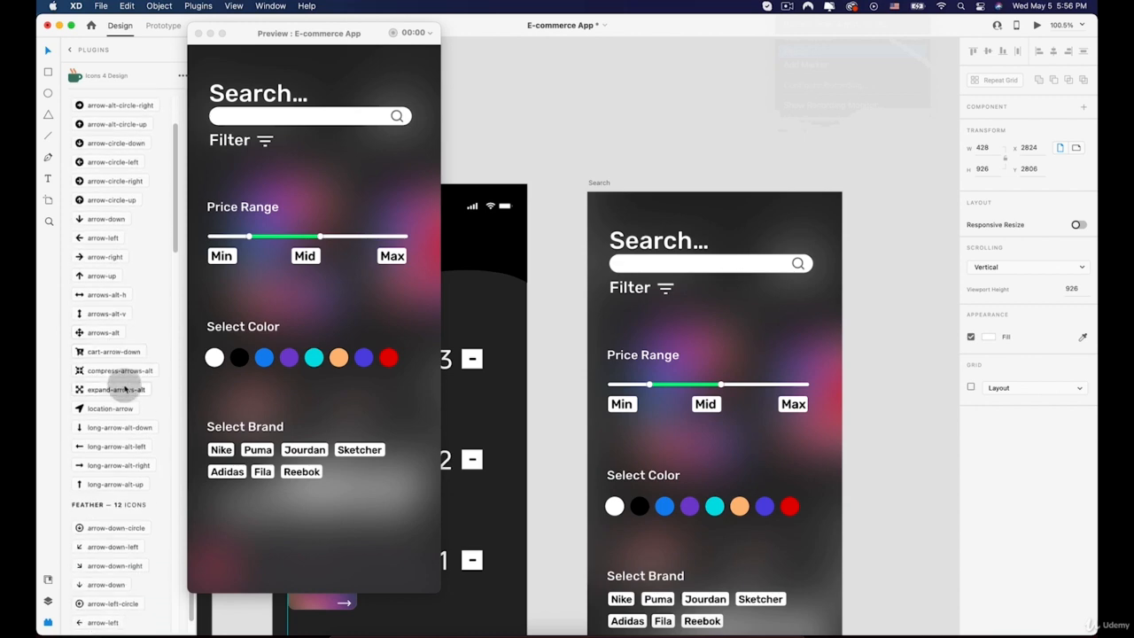
# Step: Copy the back arrow icon above the Nike label on the Single Product Preview artboard
pyautogui.moveTo(326, 41); pyautogui.dragTo(352, 359)
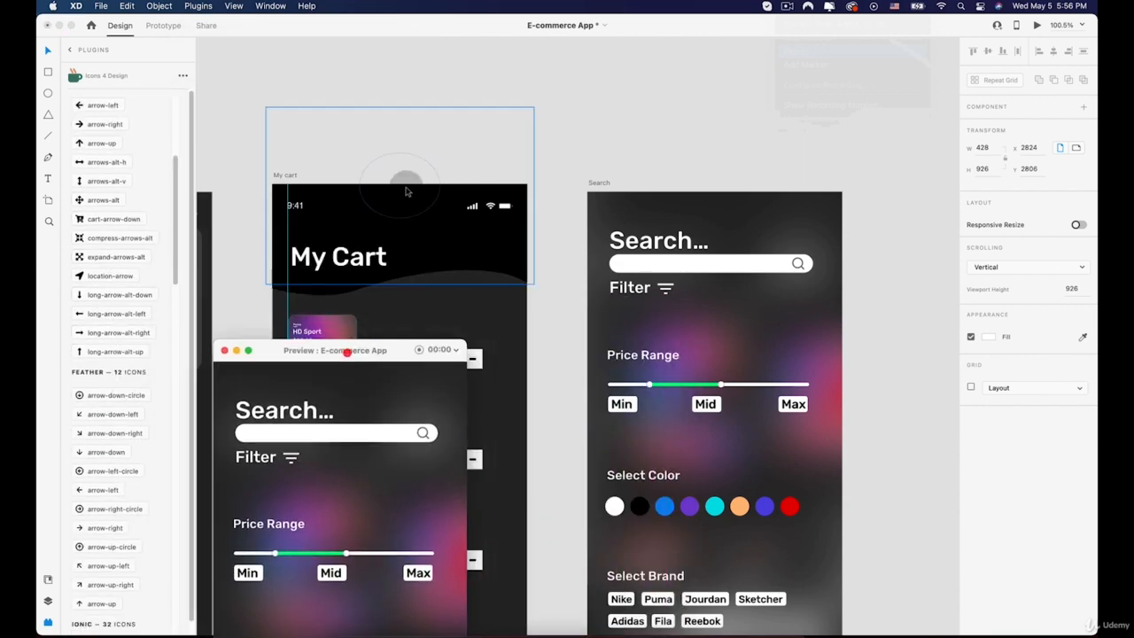
pyautogui.hscroll(-10, 424, 197)
pyautogui.hscroll(-15, 424, 197)
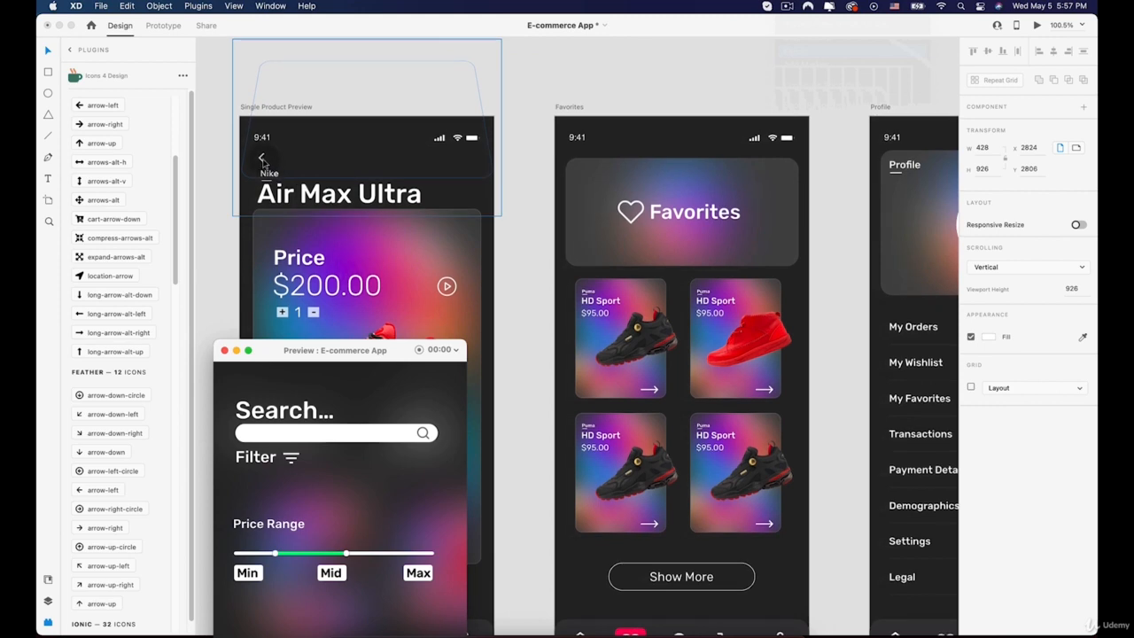
pyautogui.click(262, 162)
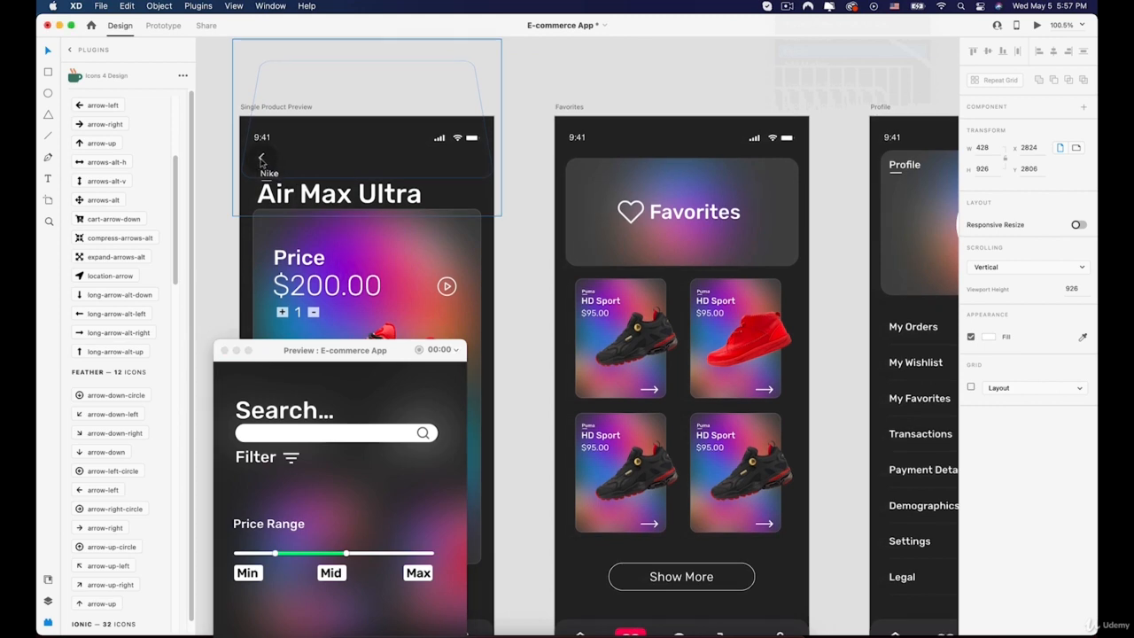
pyautogui.click(261, 159)
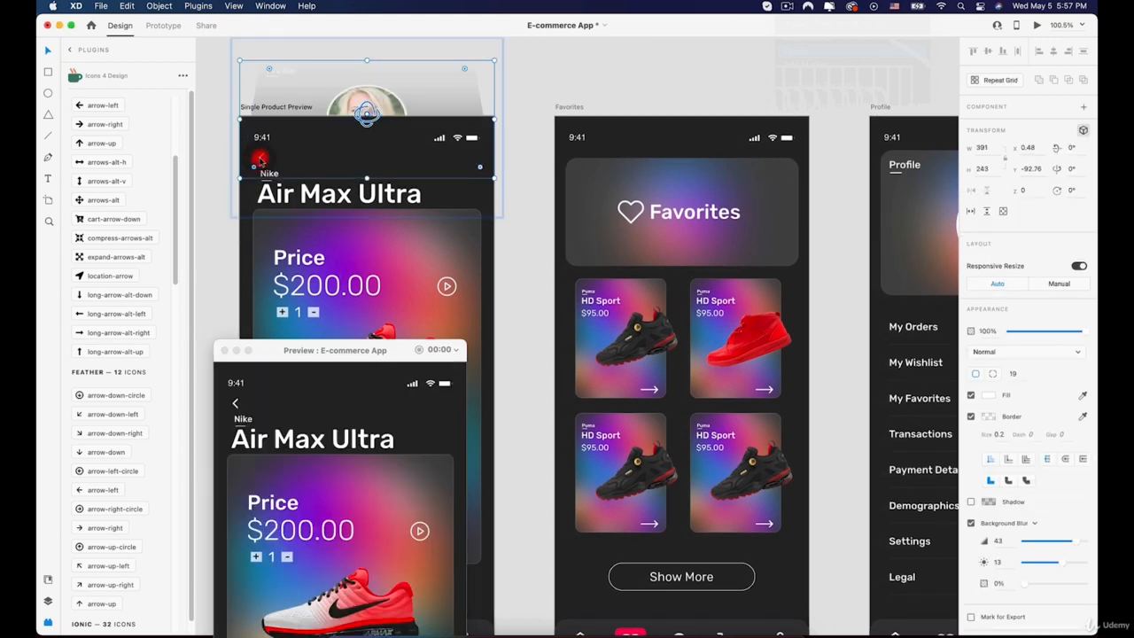
pyautogui.scroll(5, 260, 159)
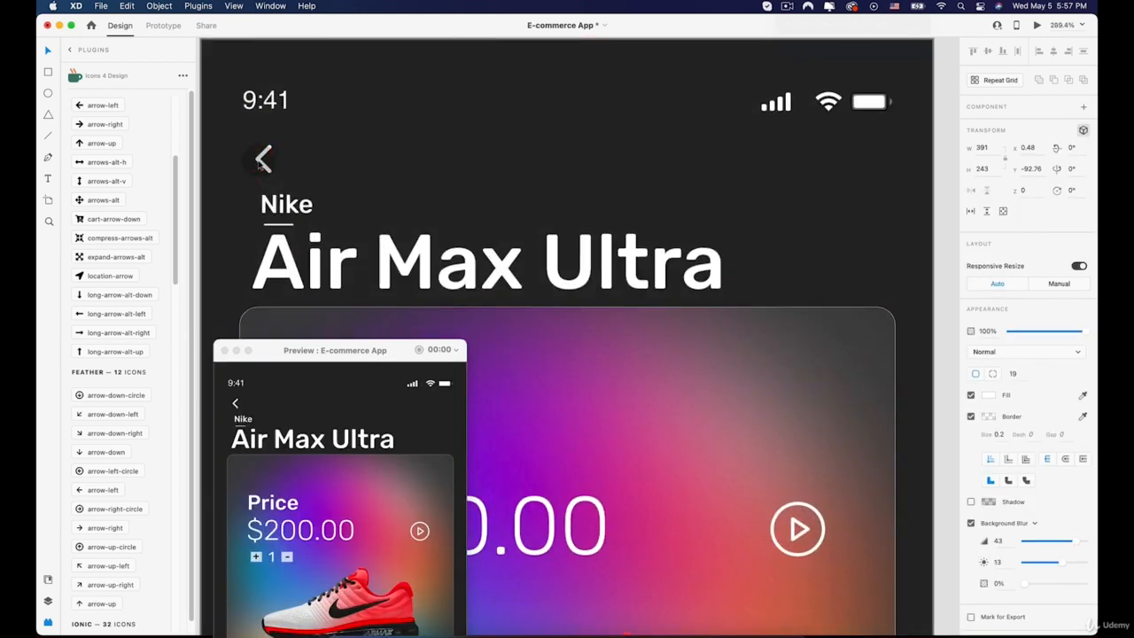
pyautogui.keyDown('super'); pyautogui.click(260, 159); pyautogui.keyUp('super')
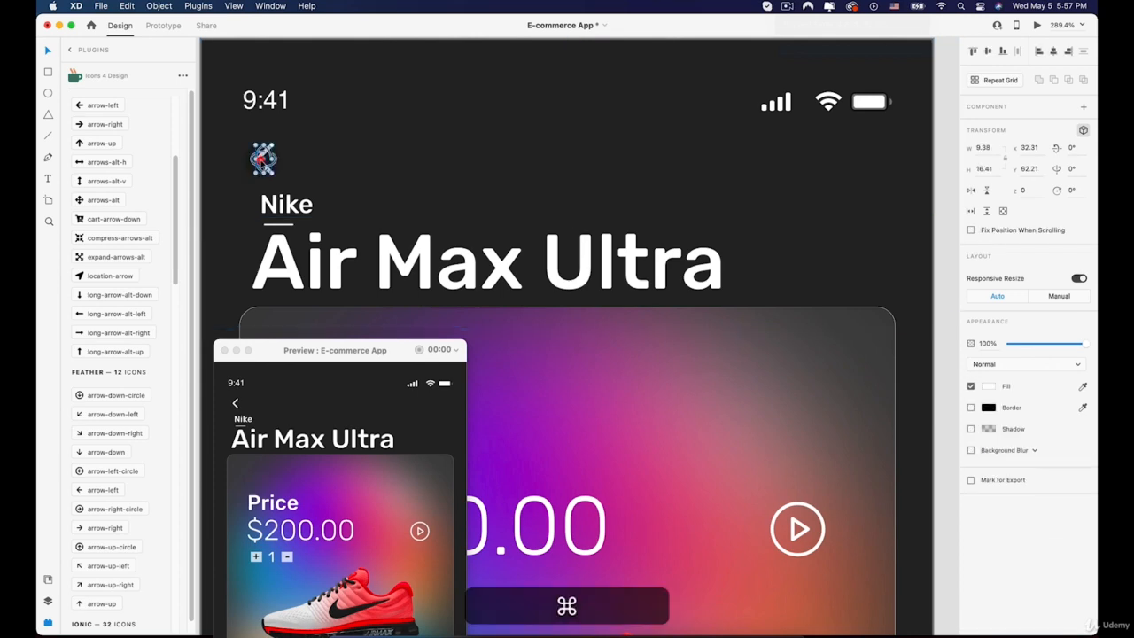
pyautogui.scroll(-5, 284, 183)
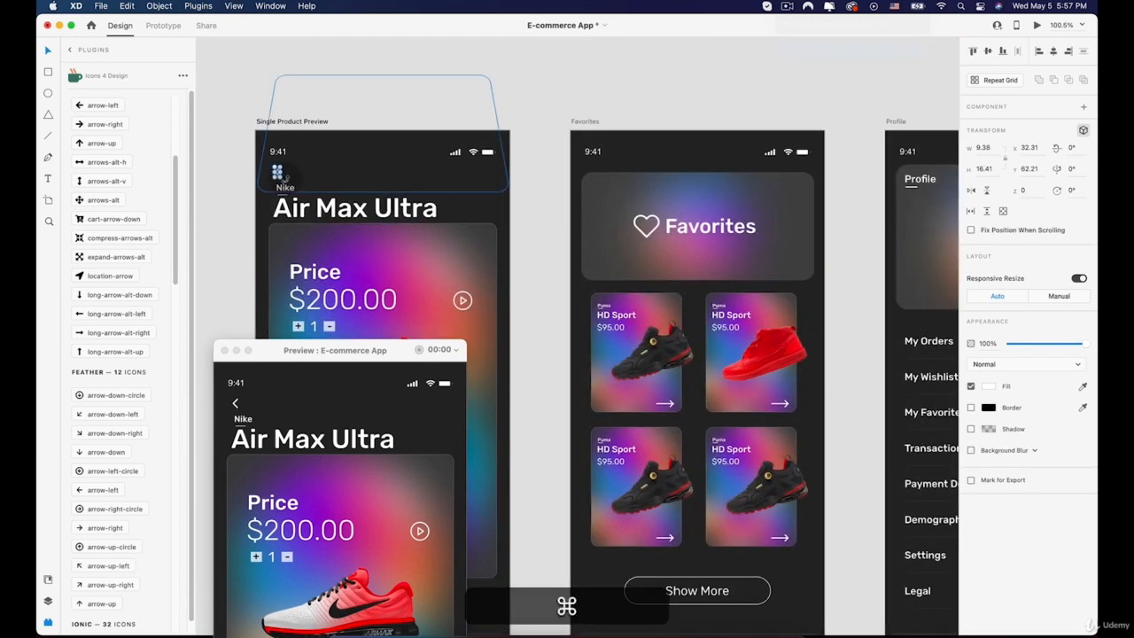
pyautogui.press('super+c')
# Step: Paste the back arrow onto the Search artboard and place it above the Search title at about X 32, Y 32
pyautogui.scroll(-4, 621, 196)
pyautogui.moveTo(845, 195); pyautogui.dragTo(331, 205)
pyautogui.scroll(5, 465, 169)
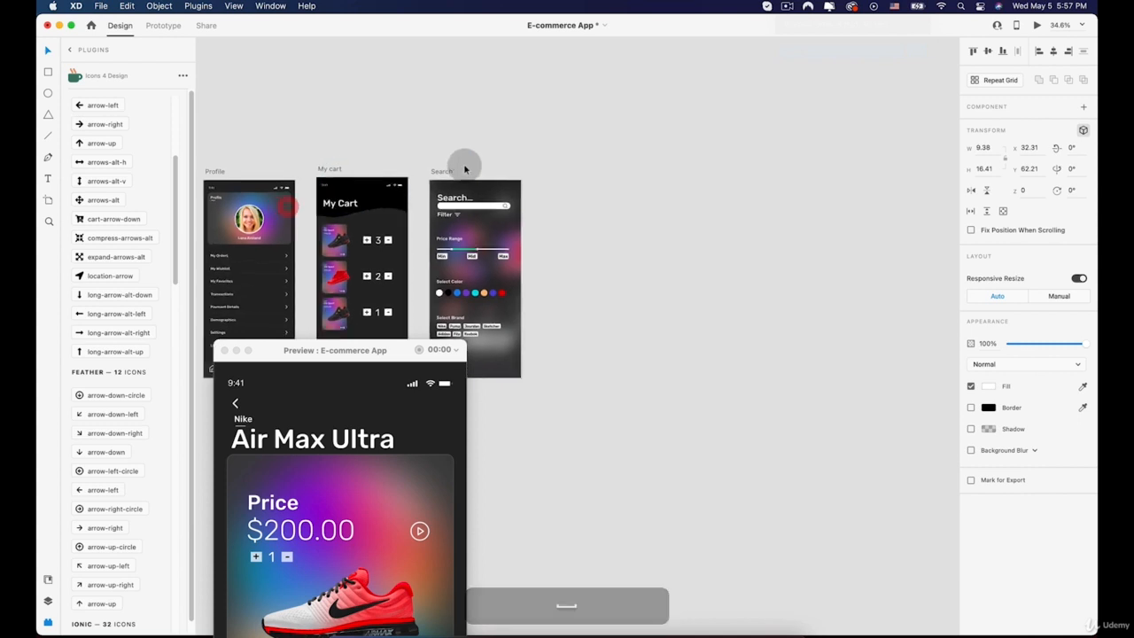
pyautogui.click(345, 206)
pyautogui.press('super+v')
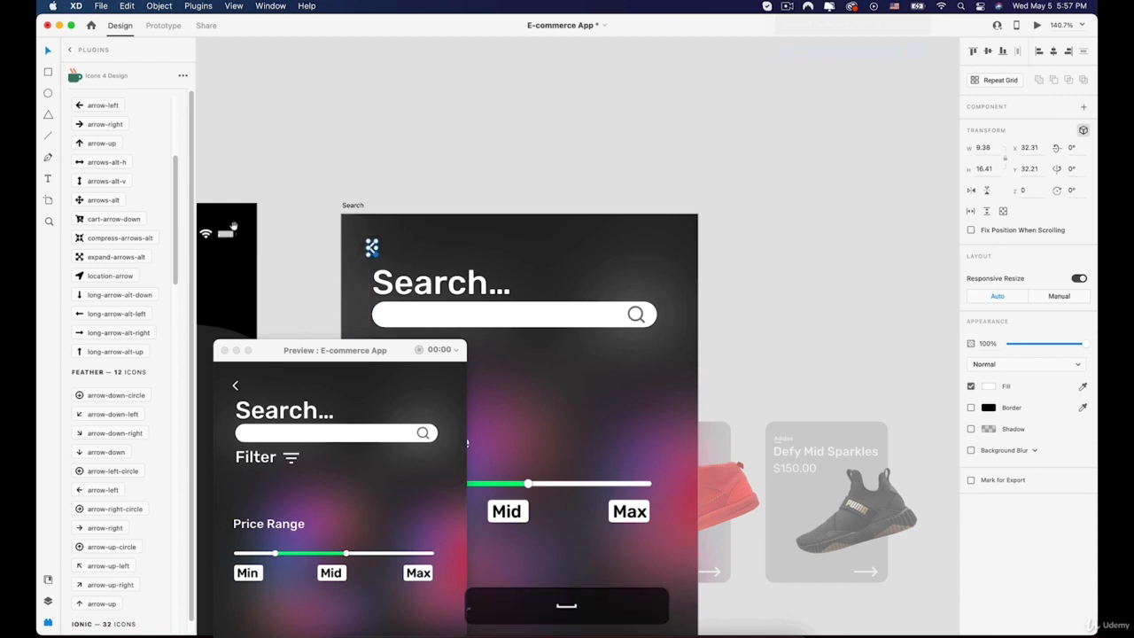
pyautogui.scroll(-5, 398, 58)
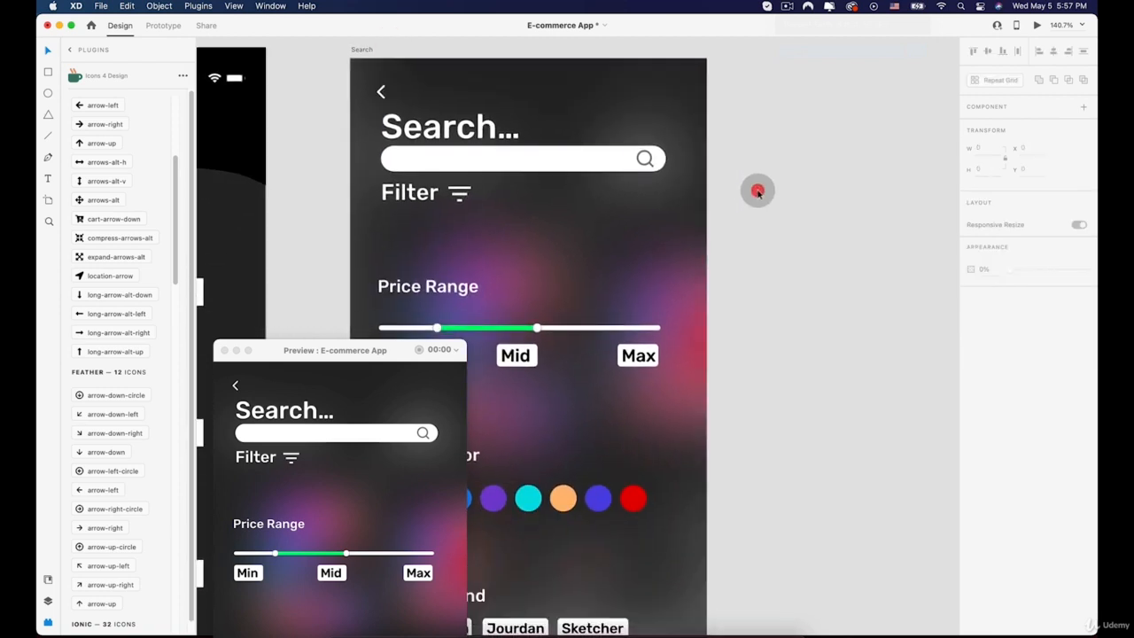
pyautogui.scroll(-5, 758, 194)
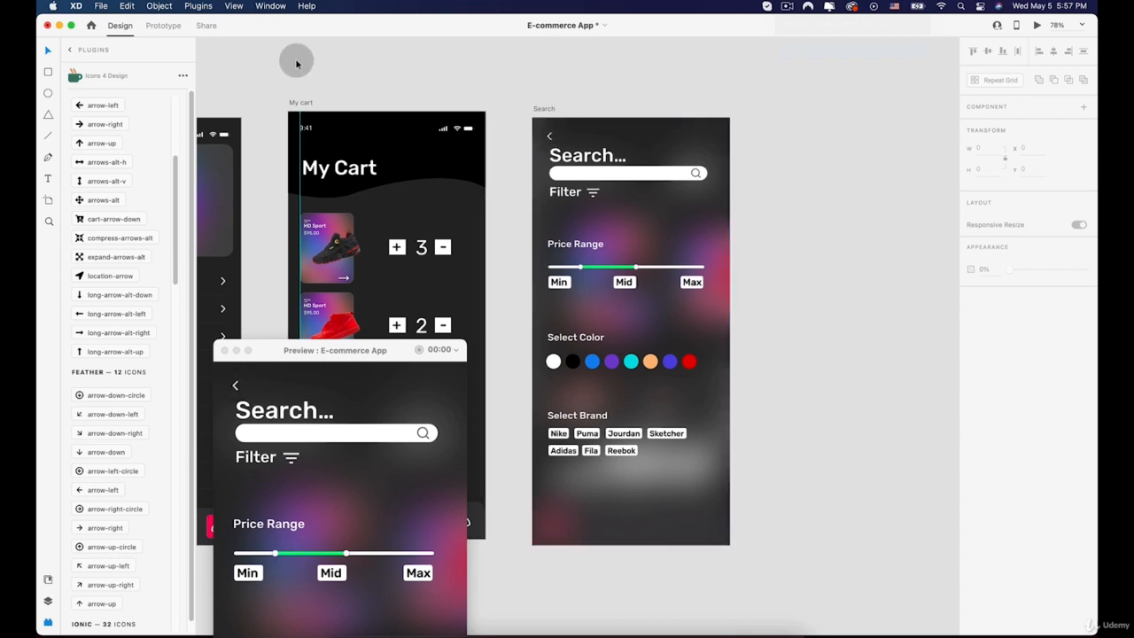
# Step: Wire a tap interaction from the back arrow on the Search artboard in Prototype mode
pyautogui.click(168, 29)
pyautogui.scroll(-1, 438, 111)
pyautogui.press('space')
pyautogui.moveTo(375, 104); pyautogui.dragTo(607, 137)
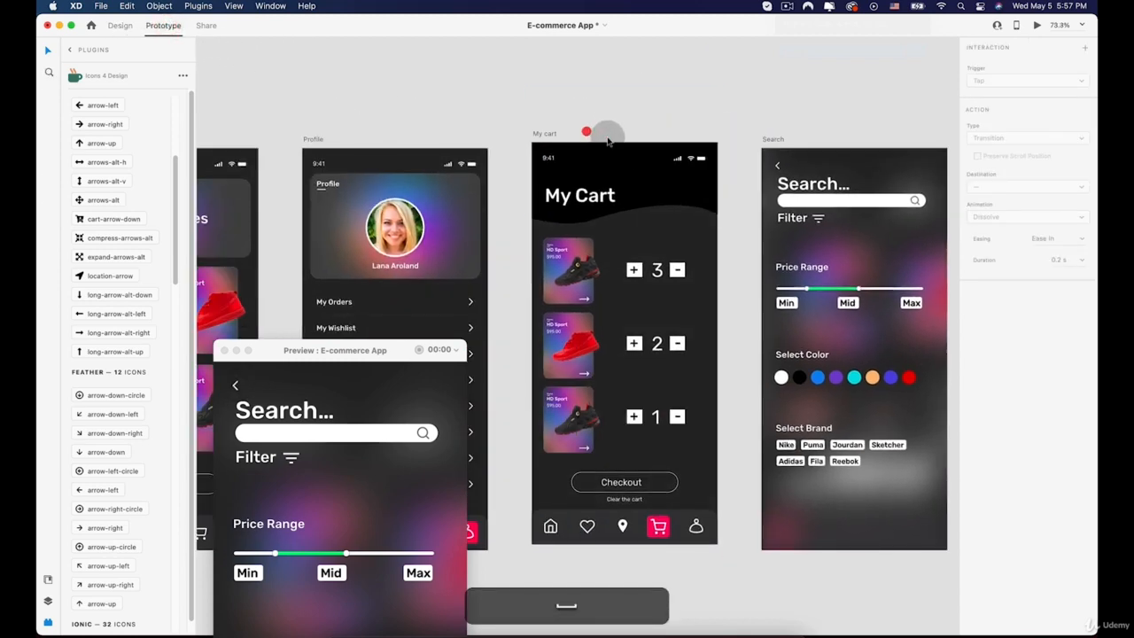
pyautogui.scroll(-3, 610, 138)
pyautogui.scroll(-4, 617, 160)
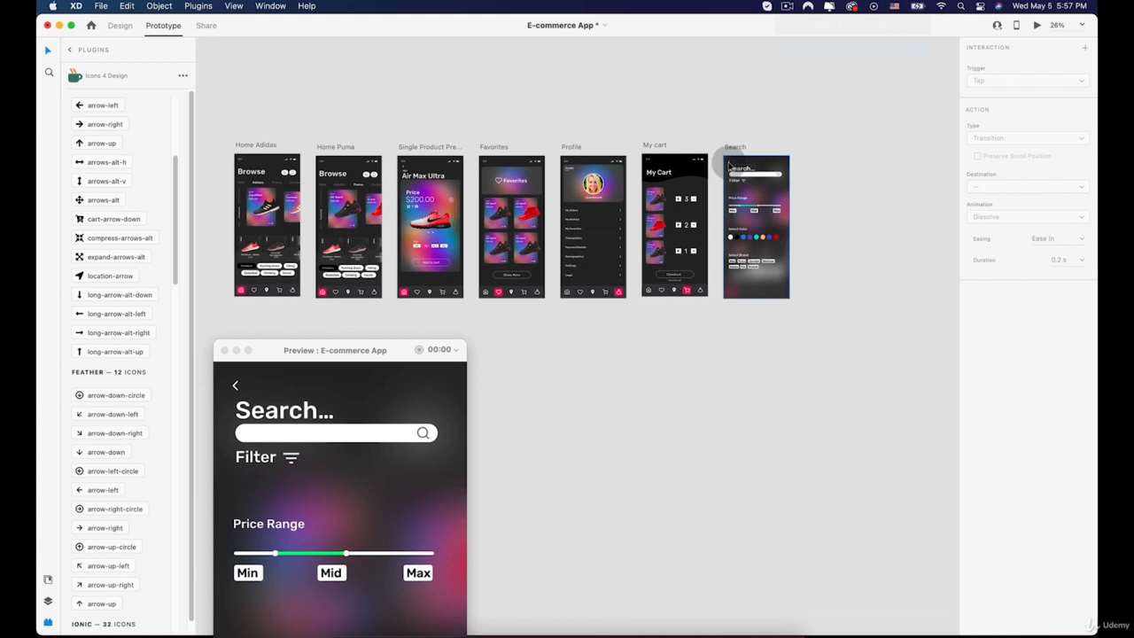
pyautogui.click(729, 164)
pyautogui.scroll(3, 728, 164)
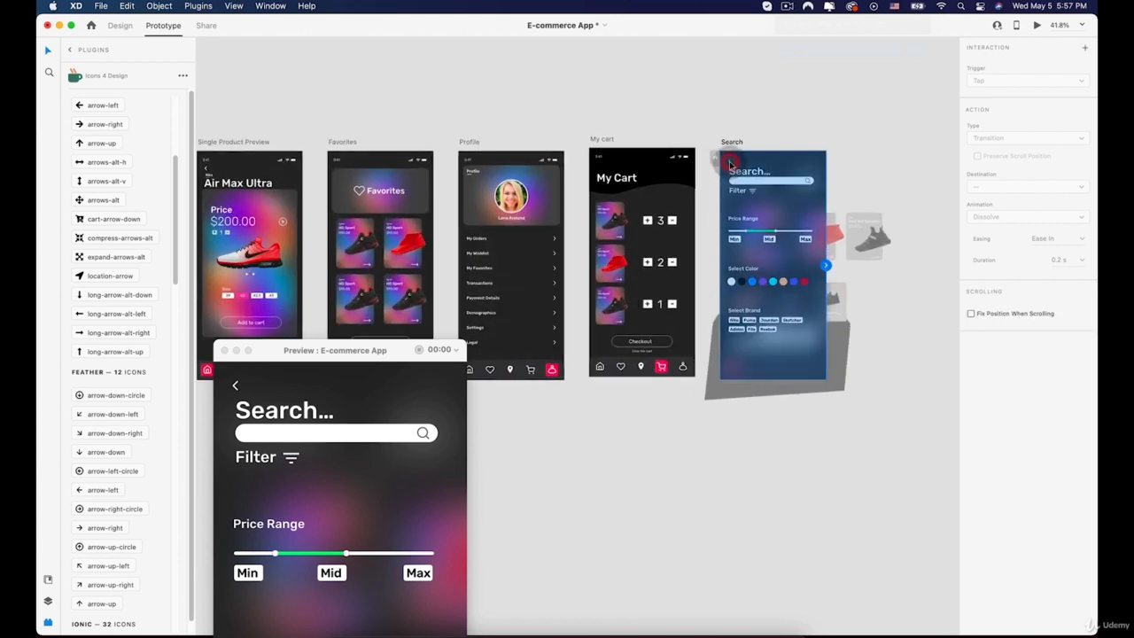
pyautogui.click(728, 162)
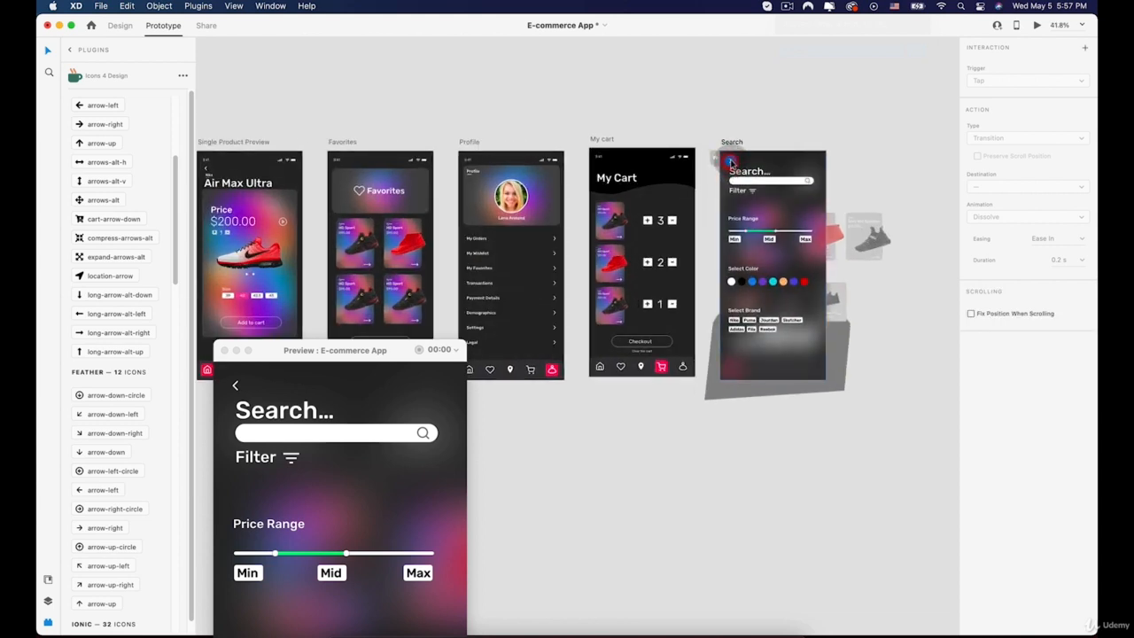
pyautogui.moveTo(728, 162); pyautogui.dragTo(675, 198)
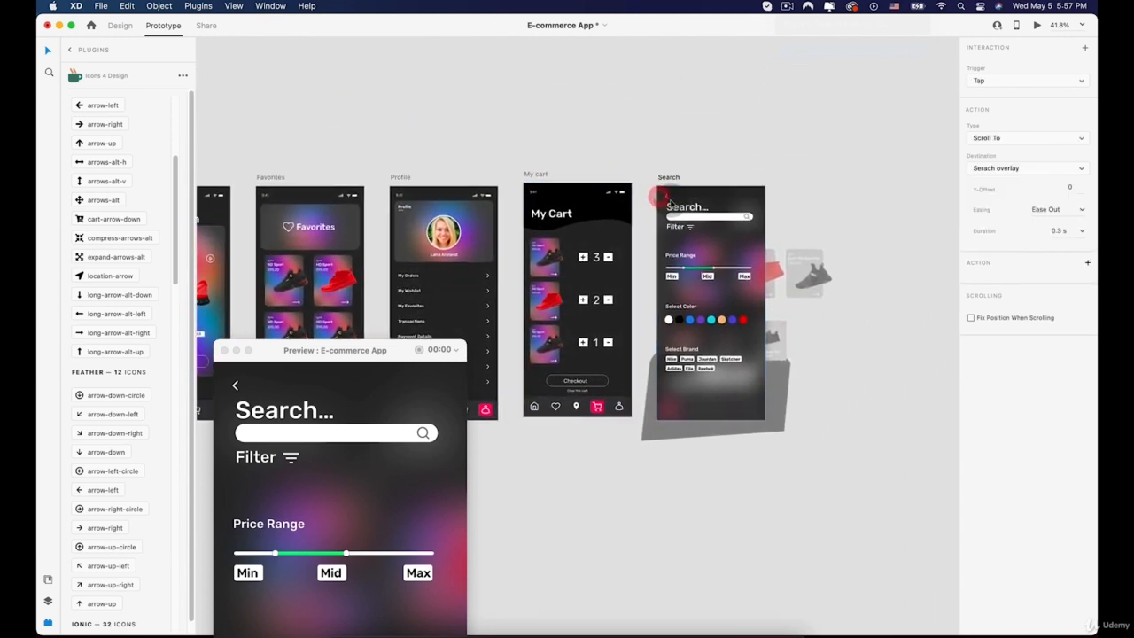
# Step: Set the action type of the back arrow's drag interaction on the Search artboard to Previous Artboard
pyautogui.scroll(3, 675, 198)
pyautogui.click(666, 192)
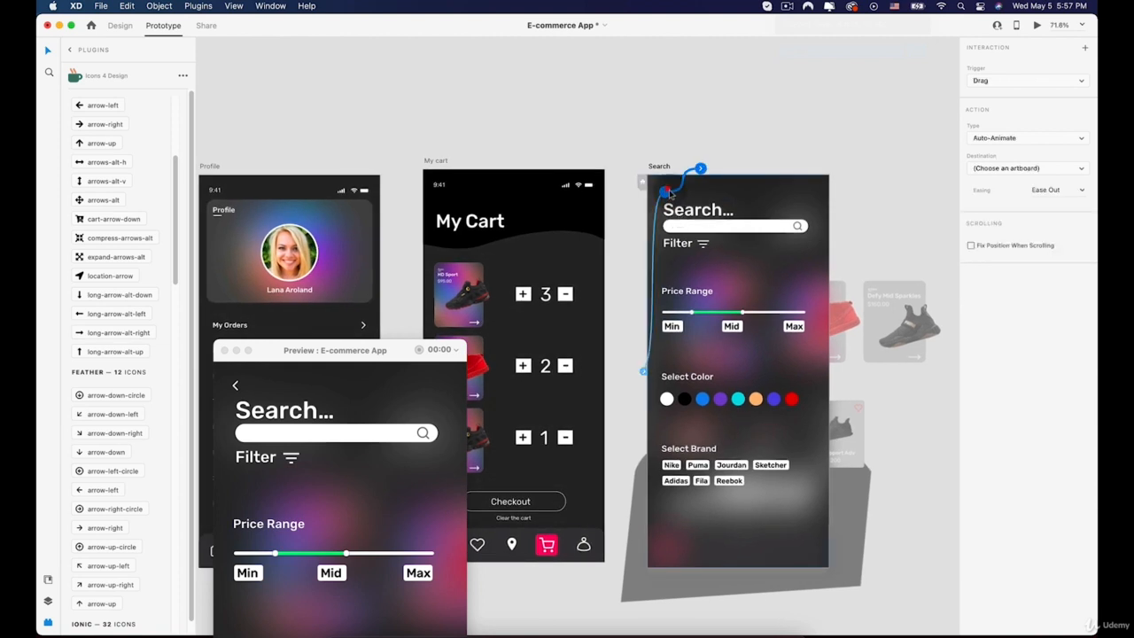
pyautogui.click(1020, 172)
pyautogui.click(998, 135)
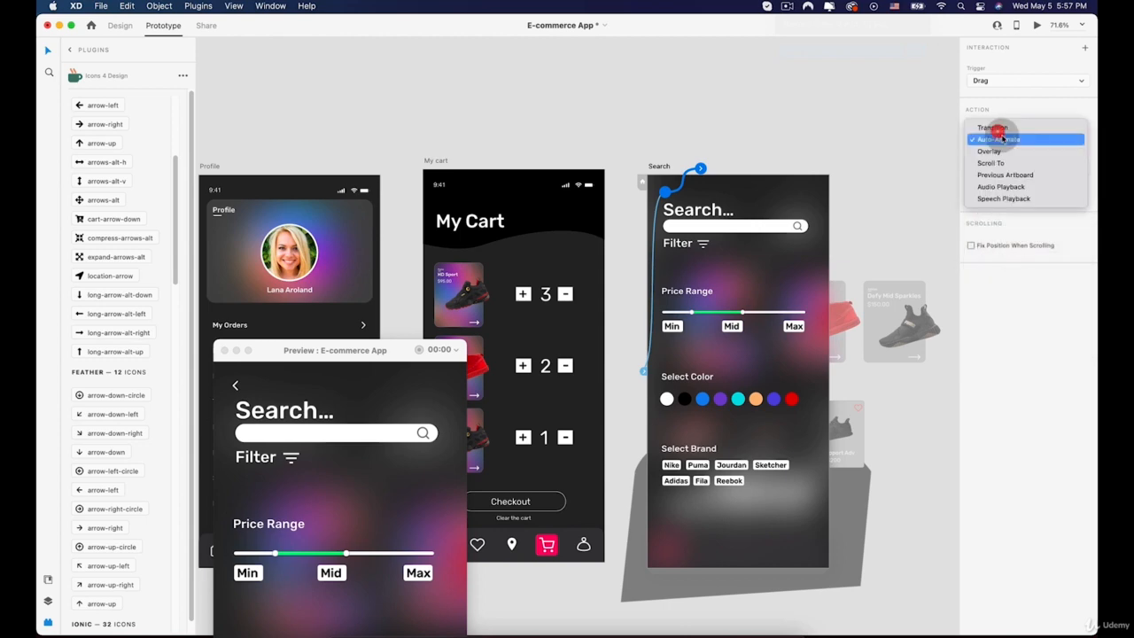
pyautogui.click(1011, 177)
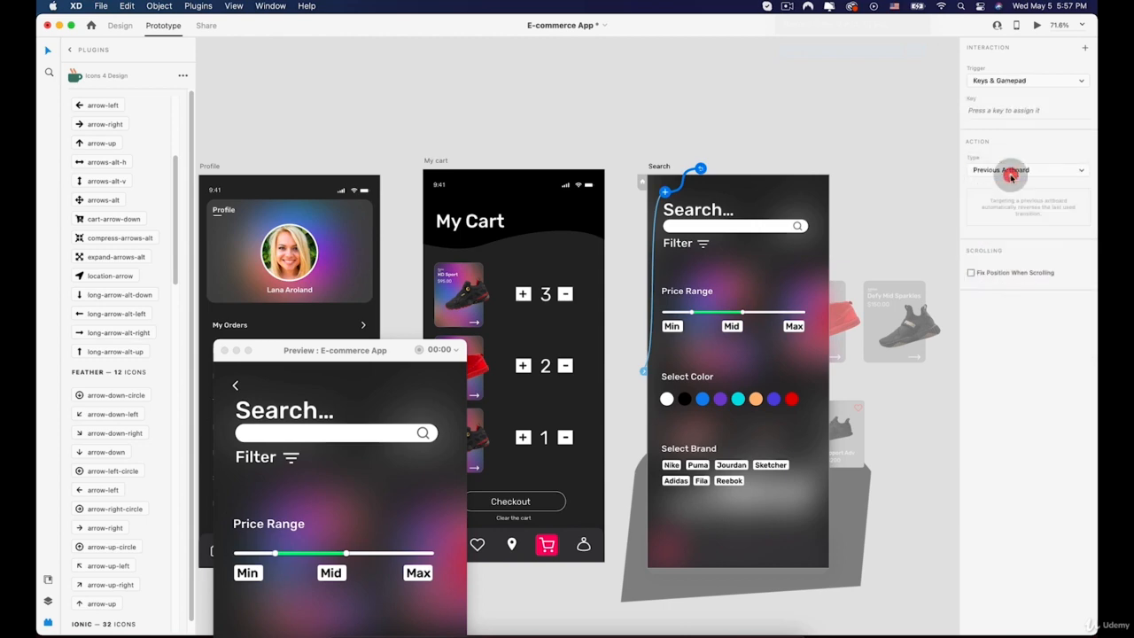
# Step: Restart the preview from the Home Adidas artboard, test opening Search from the Puma category, and close the preview
pyautogui.scroll(-6, 348, 132)
pyautogui.moveTo(348, 132); pyautogui.dragTo(531, 124)
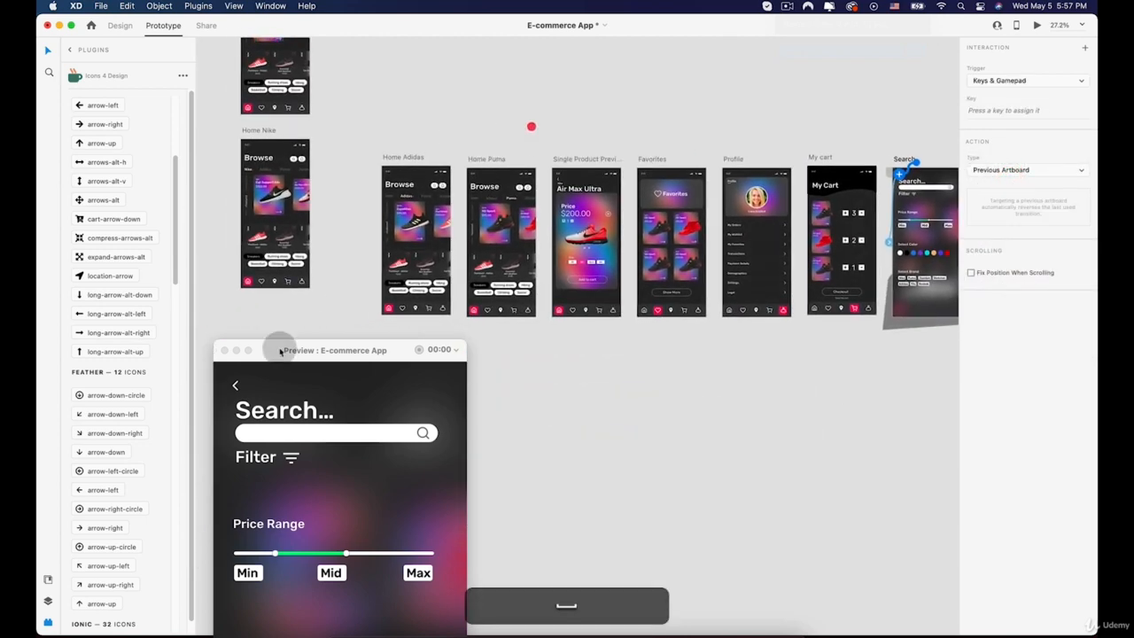
pyautogui.click(224, 350)
pyautogui.scroll(3, 411, 171)
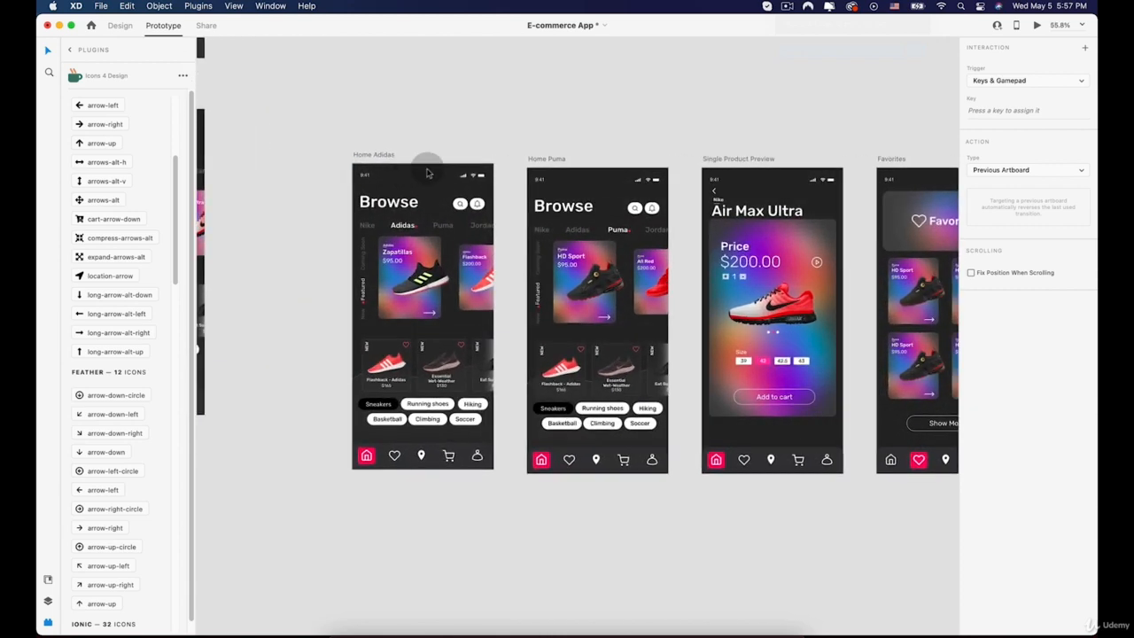
pyautogui.click(377, 156)
pyautogui.click(1037, 25)
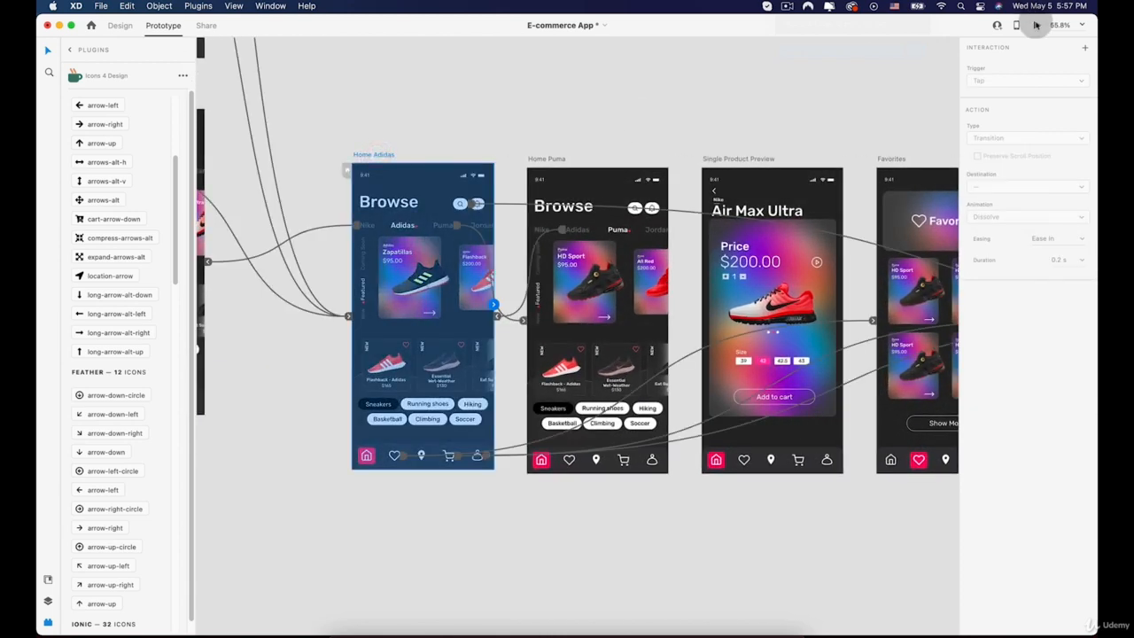
pyautogui.click(371, 197)
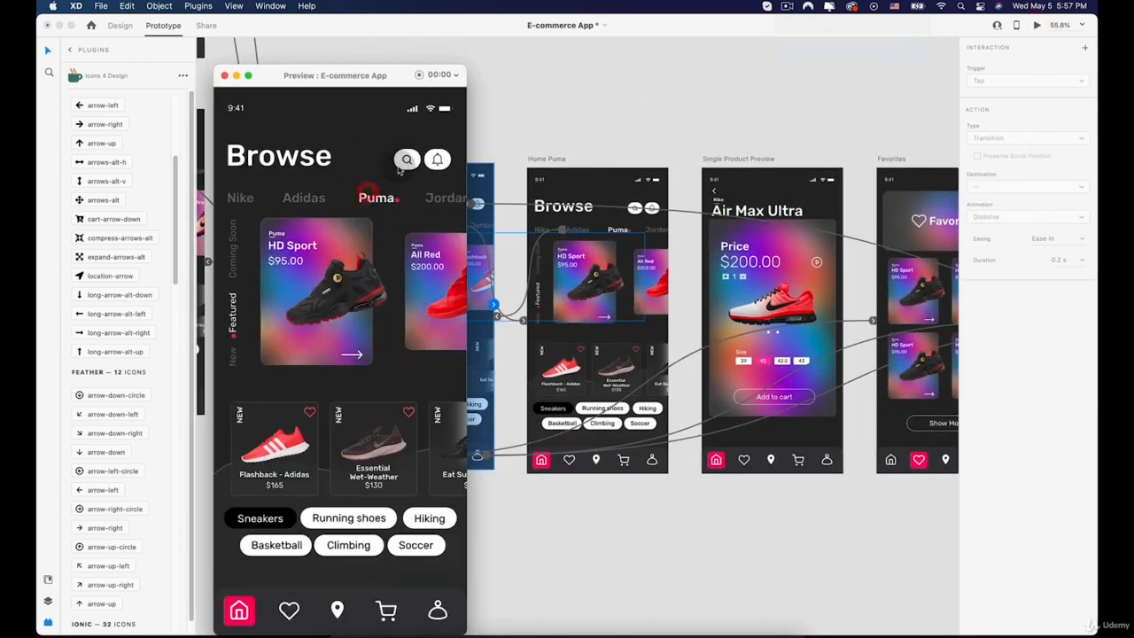
pyautogui.click(407, 159)
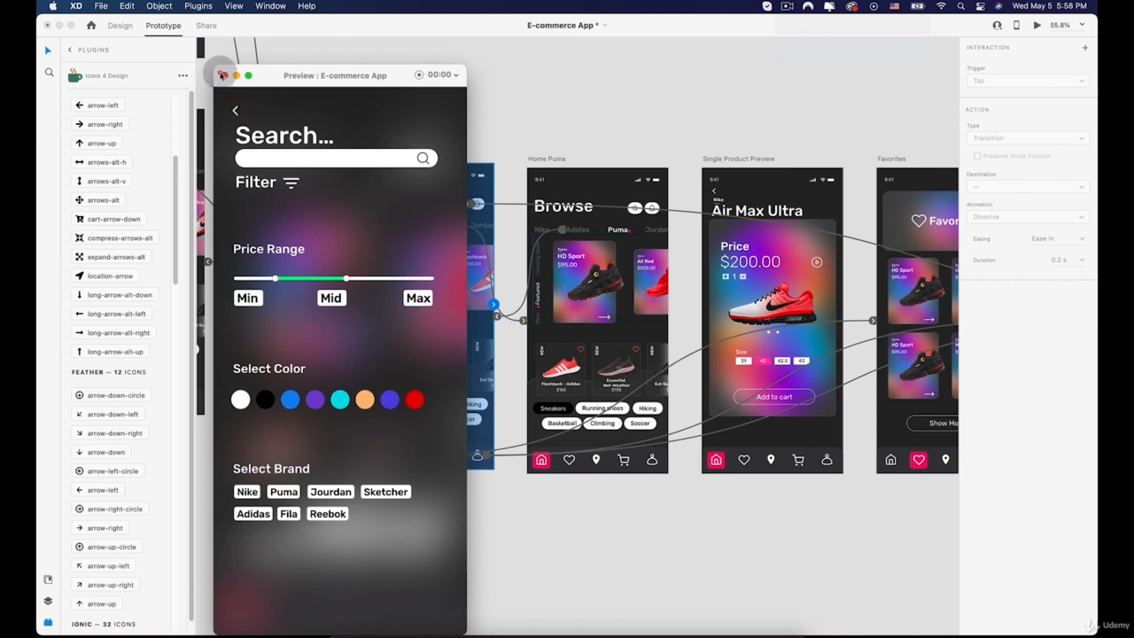
pyautogui.click(221, 74)
# Step: Remove the back arrow's tap interaction that scrolls to Serach overlay on the Search artboard
pyautogui.hscroll(10, 398, 97)
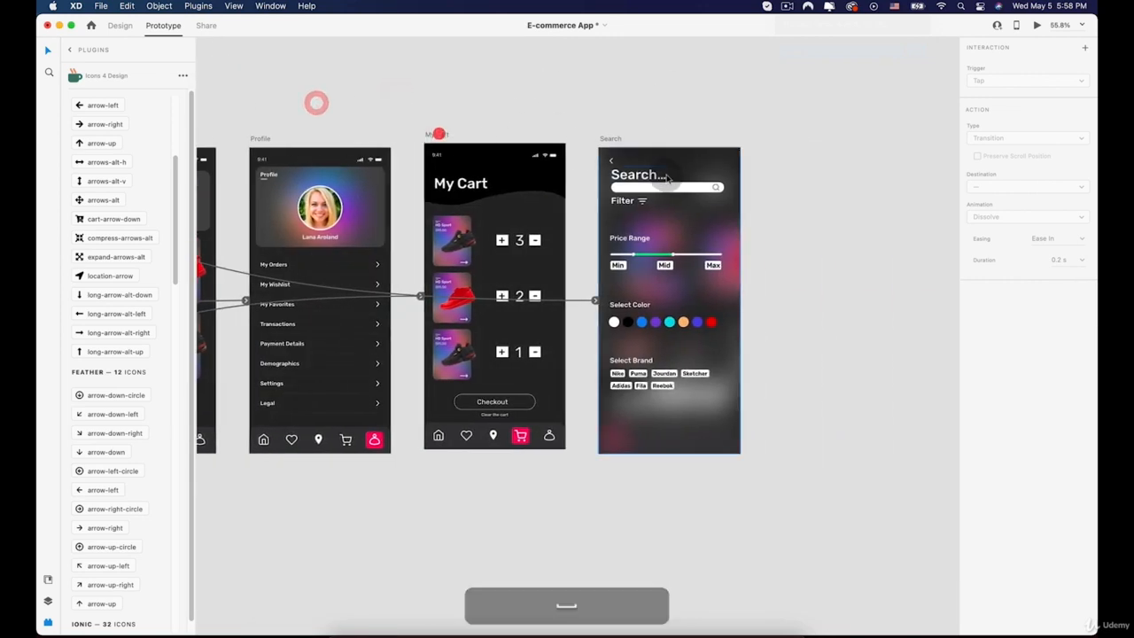
pyautogui.click(614, 165)
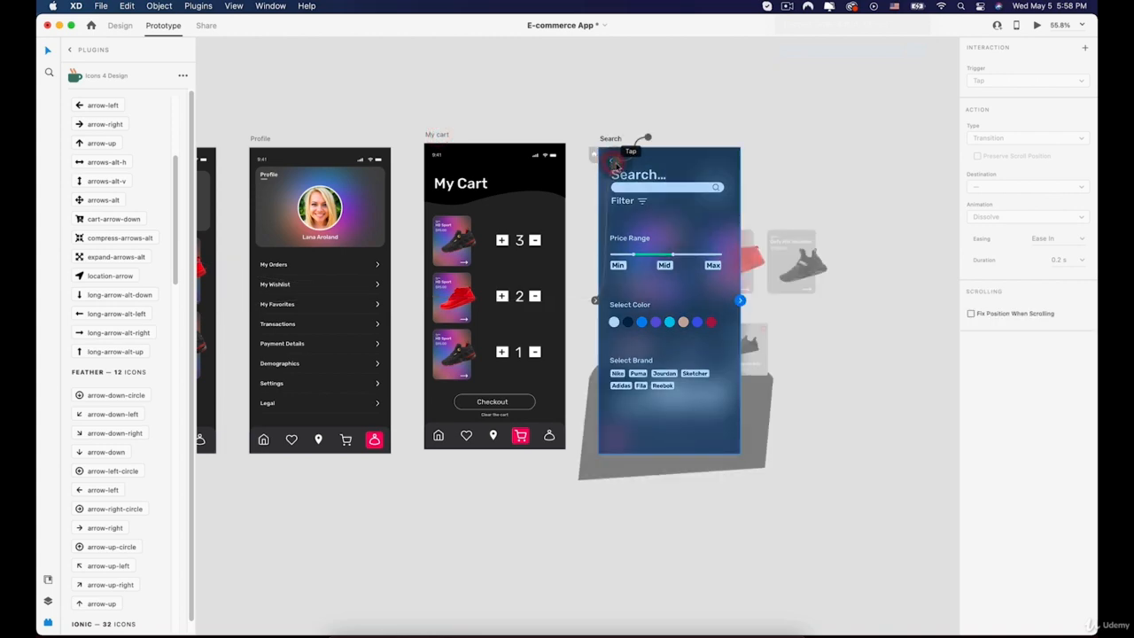
pyautogui.scroll(10, 616, 164)
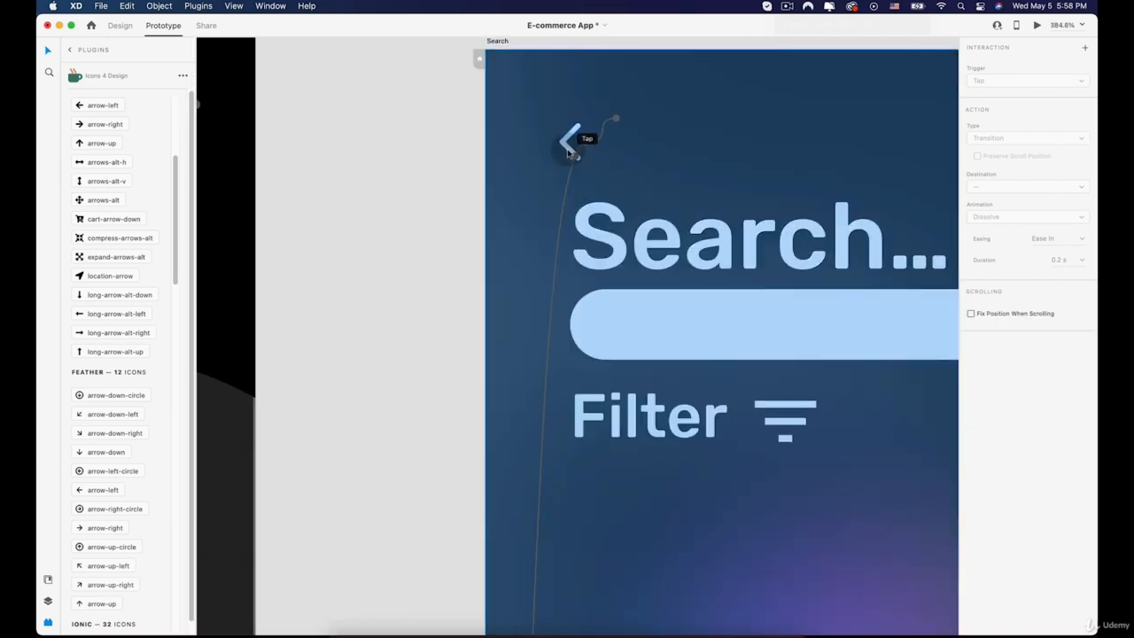
pyautogui.doubleClick(569, 149)
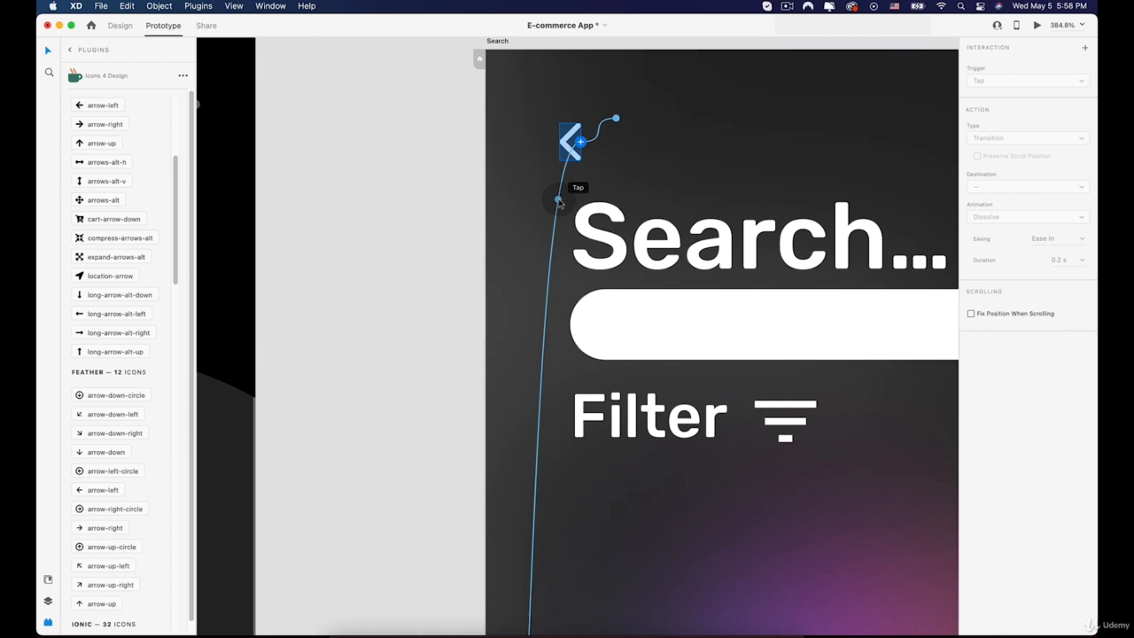
pyautogui.scroll(-5, 564, 195)
pyautogui.click(553, 213)
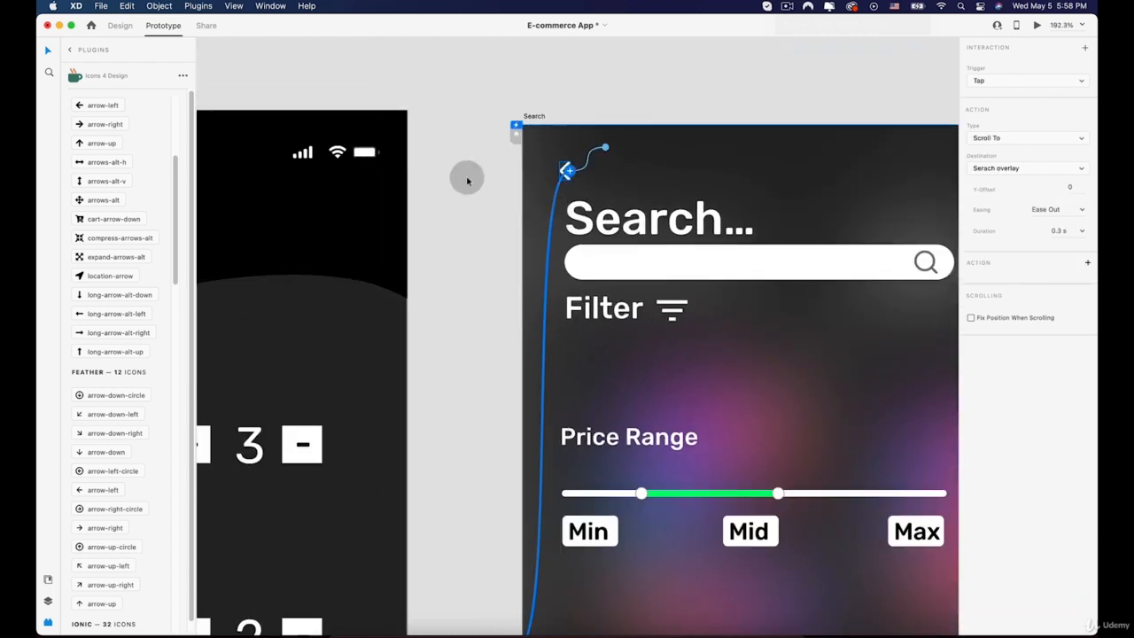
pyautogui.moveTo(549, 212); pyautogui.dragTo(474, 186)
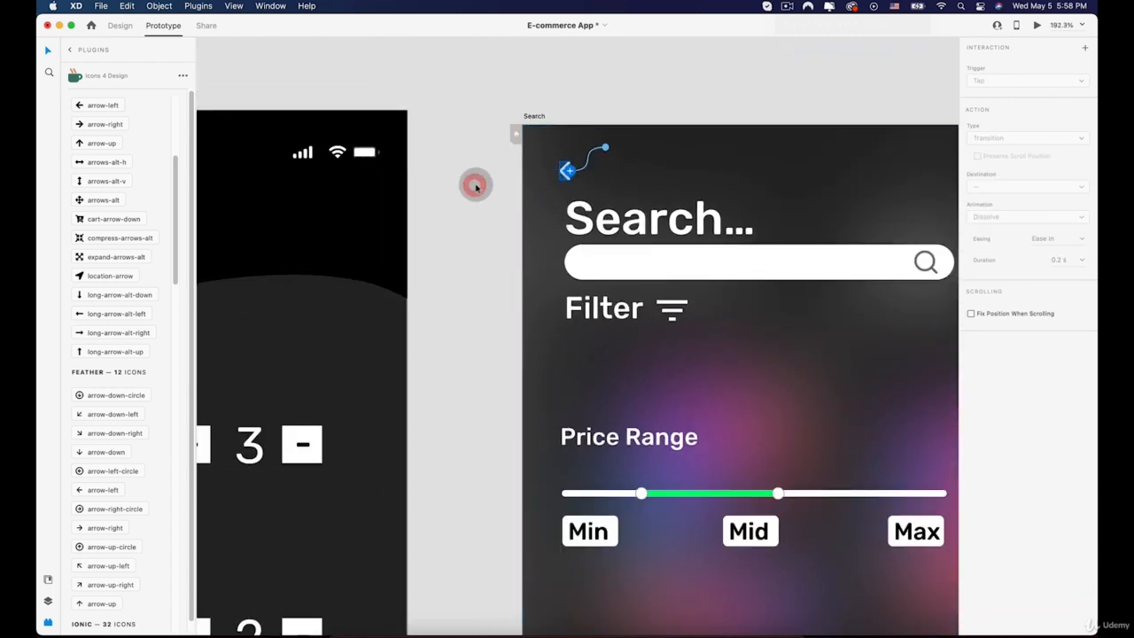
pyautogui.scroll(-5, 475, 186)
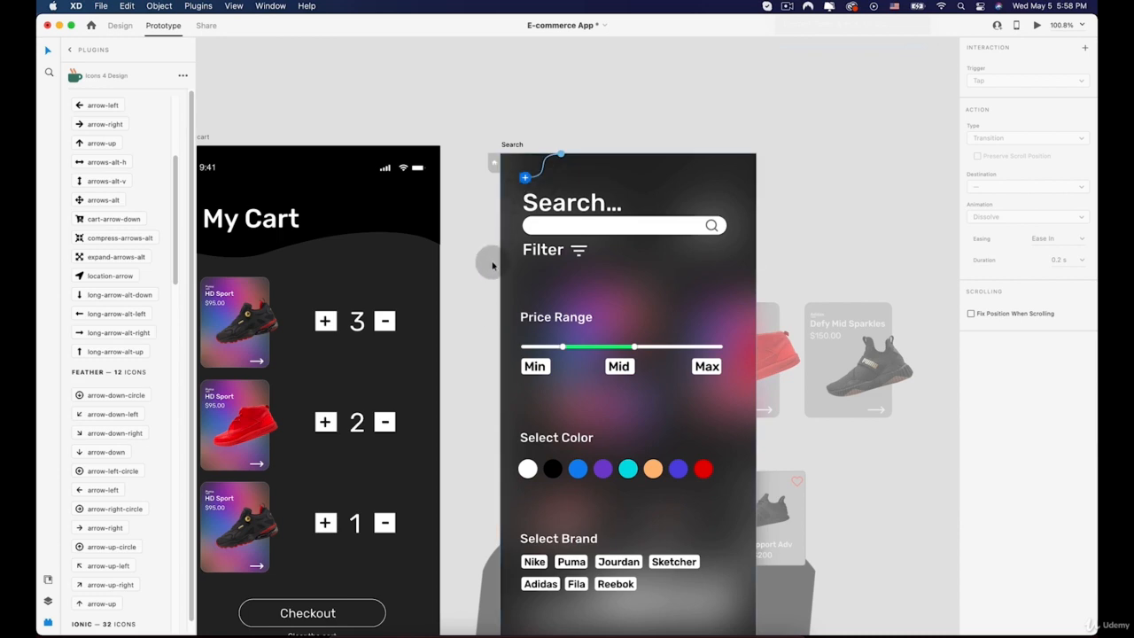
# Step: Set the trigger of the back arrow's Previous Artboard interaction on the Search artboard to Tap
pyautogui.click(547, 161)
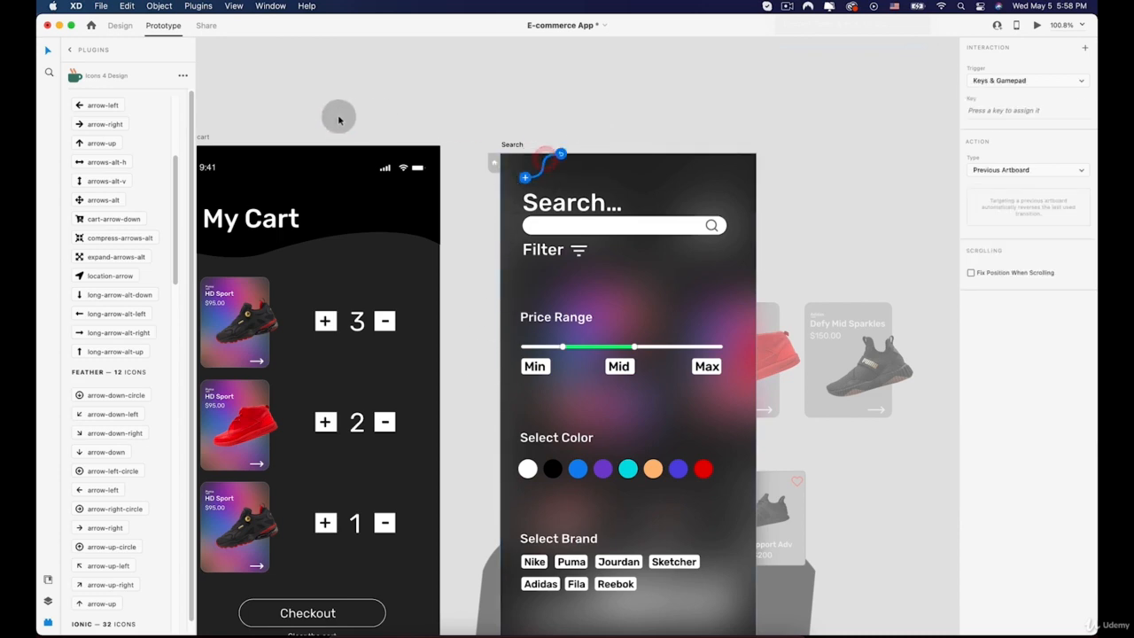
pyautogui.scroll(-4, 370, 122)
pyautogui.moveTo(477, 132); pyautogui.dragTo(491, 134)
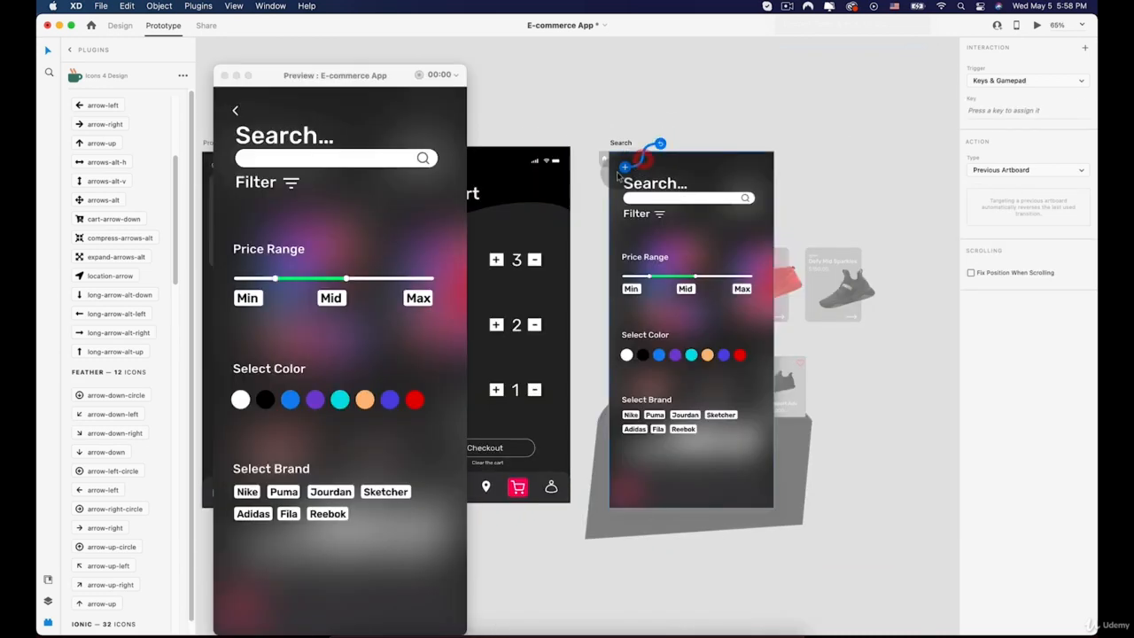
pyautogui.scroll(8, 622, 172)
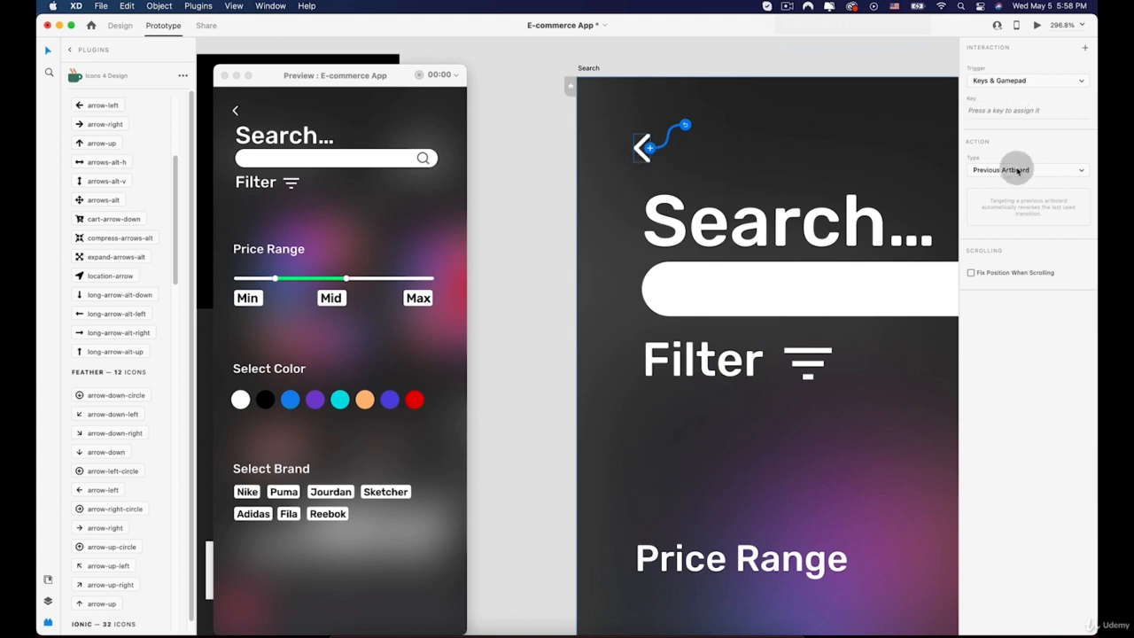
pyautogui.click(1018, 171)
pyautogui.click(1006, 171)
pyautogui.click(1013, 80)
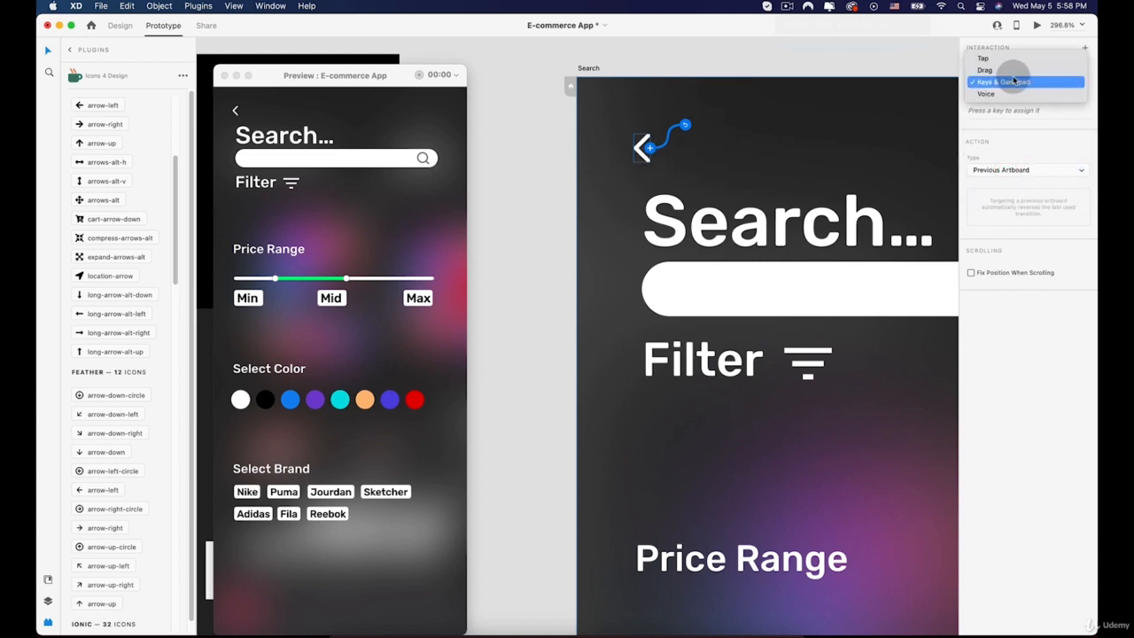
pyautogui.click(982, 59)
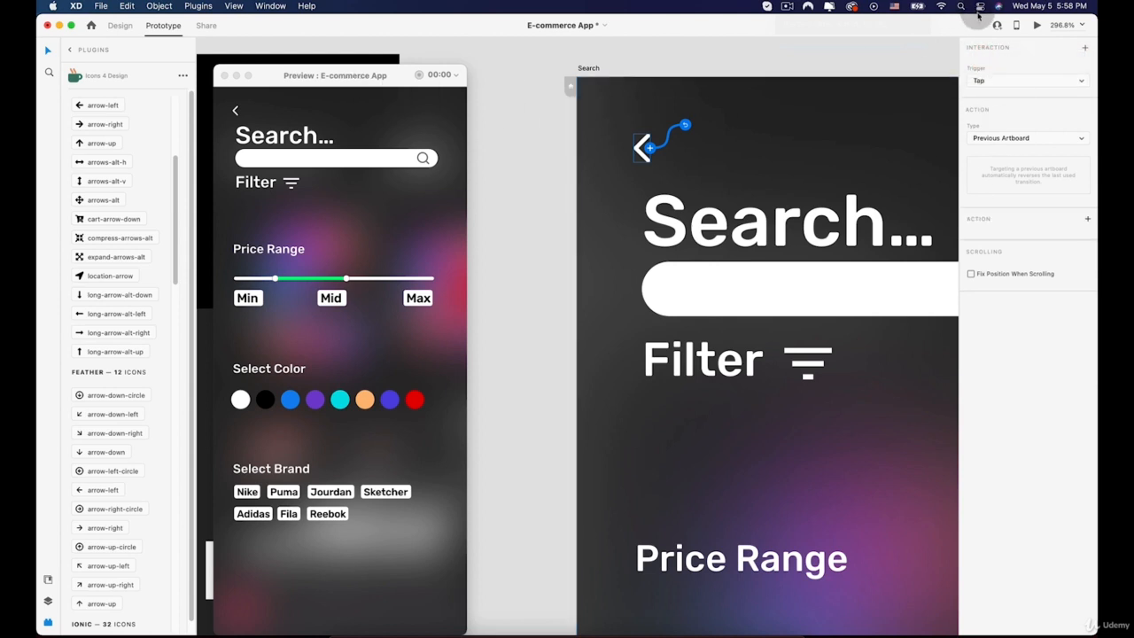
# Step: Test in the preview that the Search back arrow returns to the Puma, Adidas and Nike home screens
pyautogui.click(235, 113)
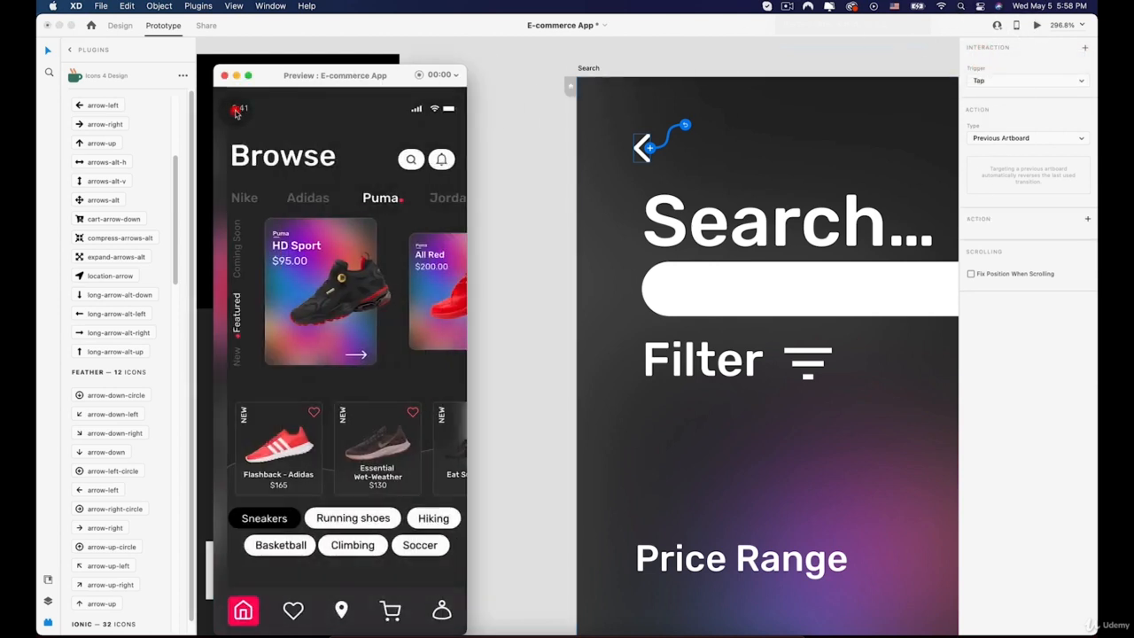
pyautogui.click(301, 202)
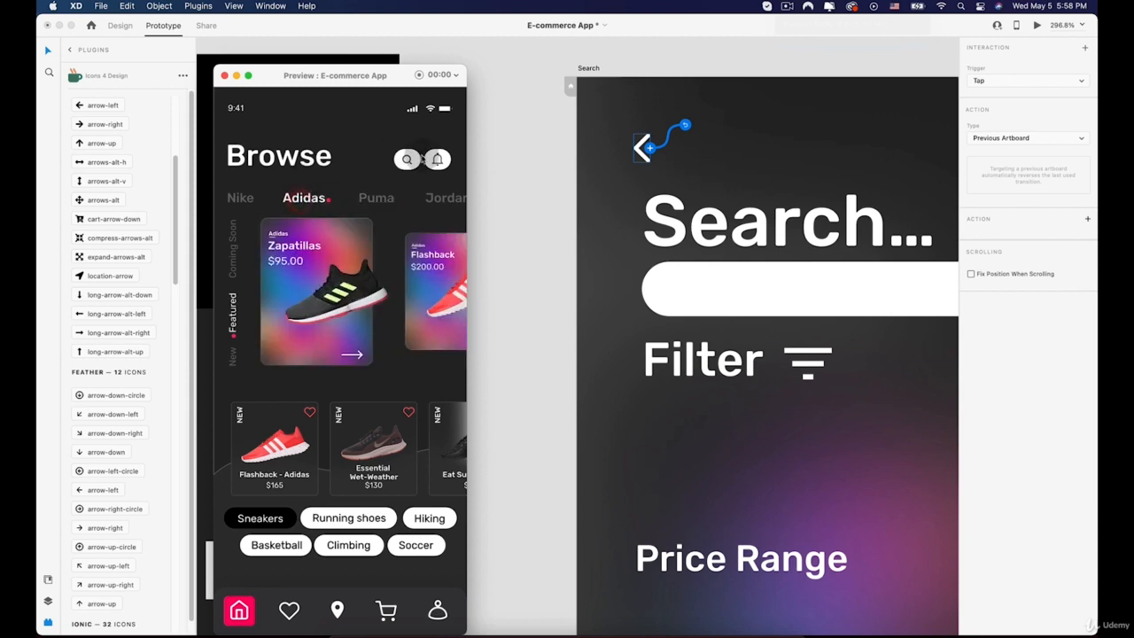
pyautogui.click(407, 158)
pyautogui.click(236, 111)
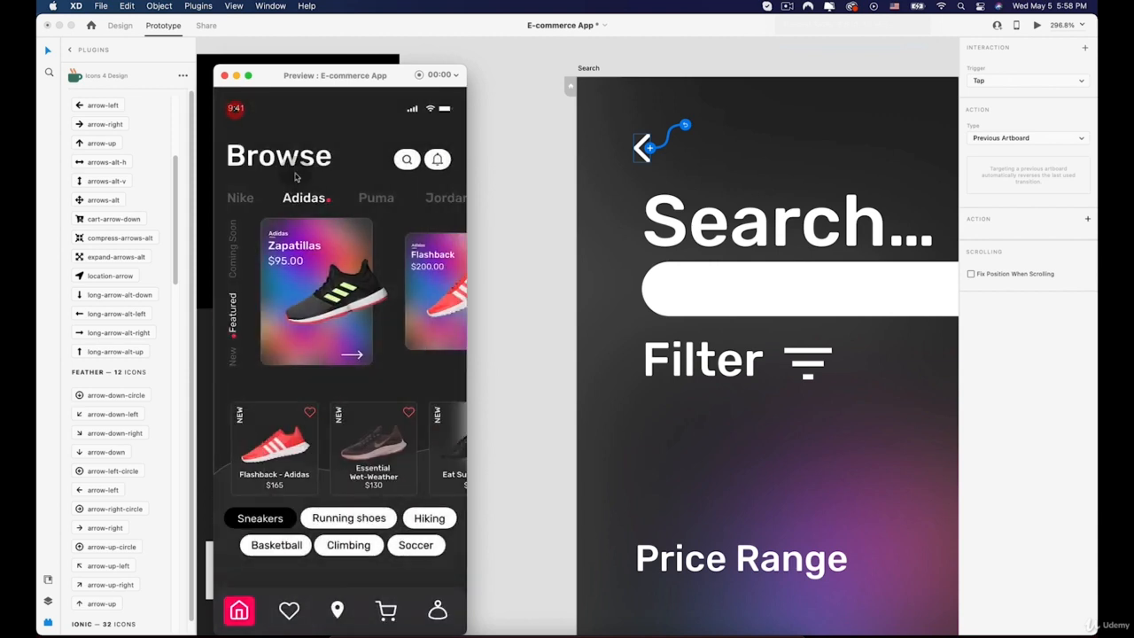
pyautogui.click(235, 200)
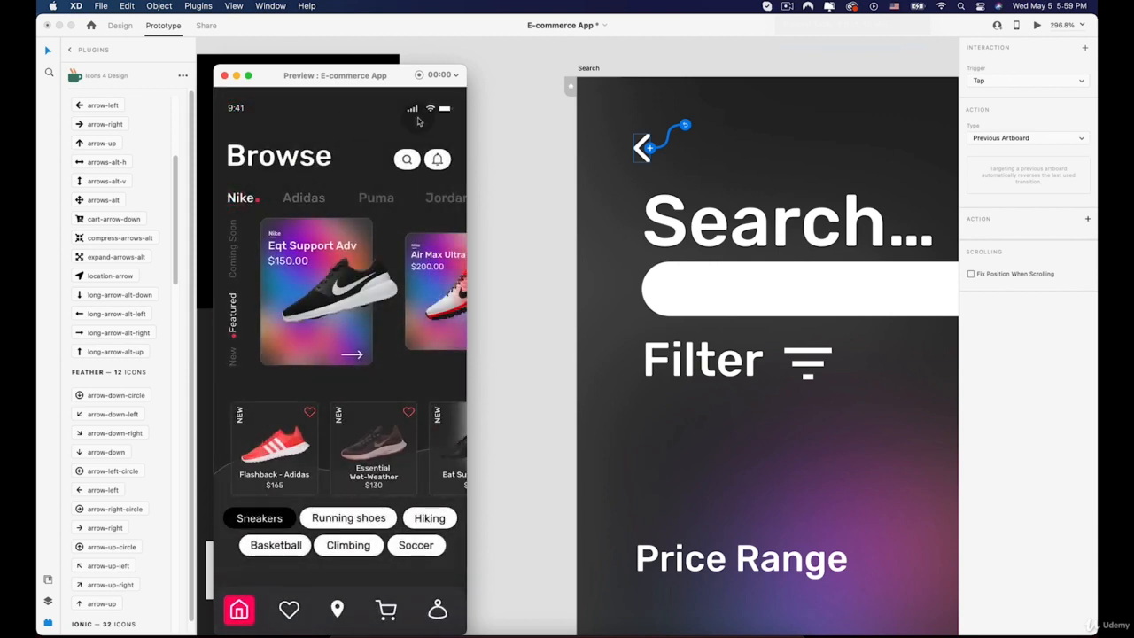
pyautogui.click(409, 159)
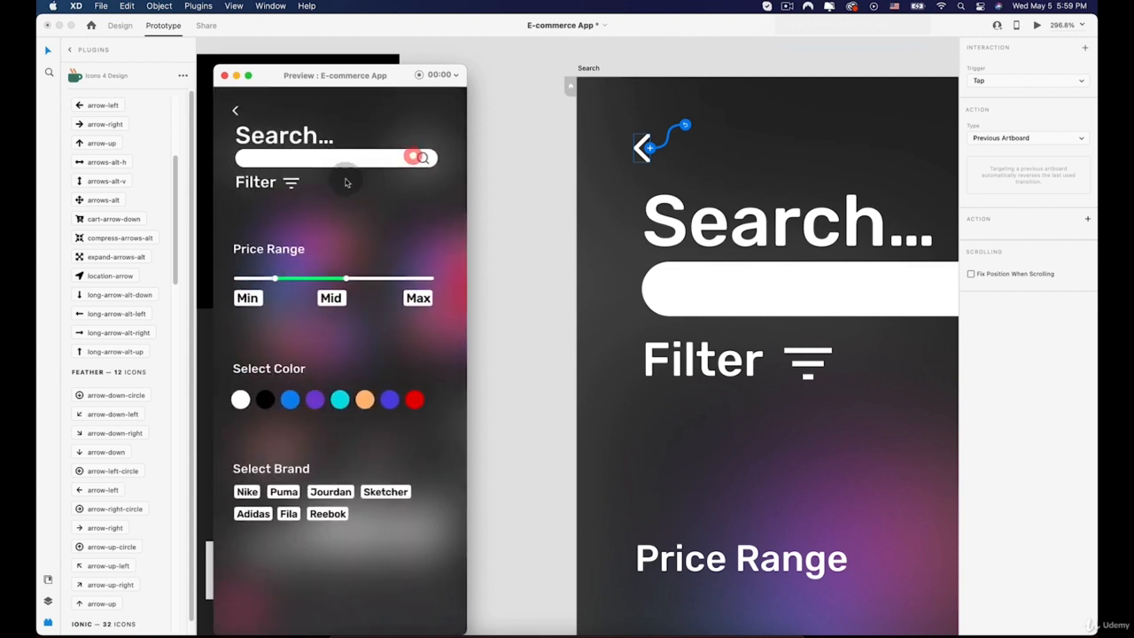
pyautogui.click(236, 112)
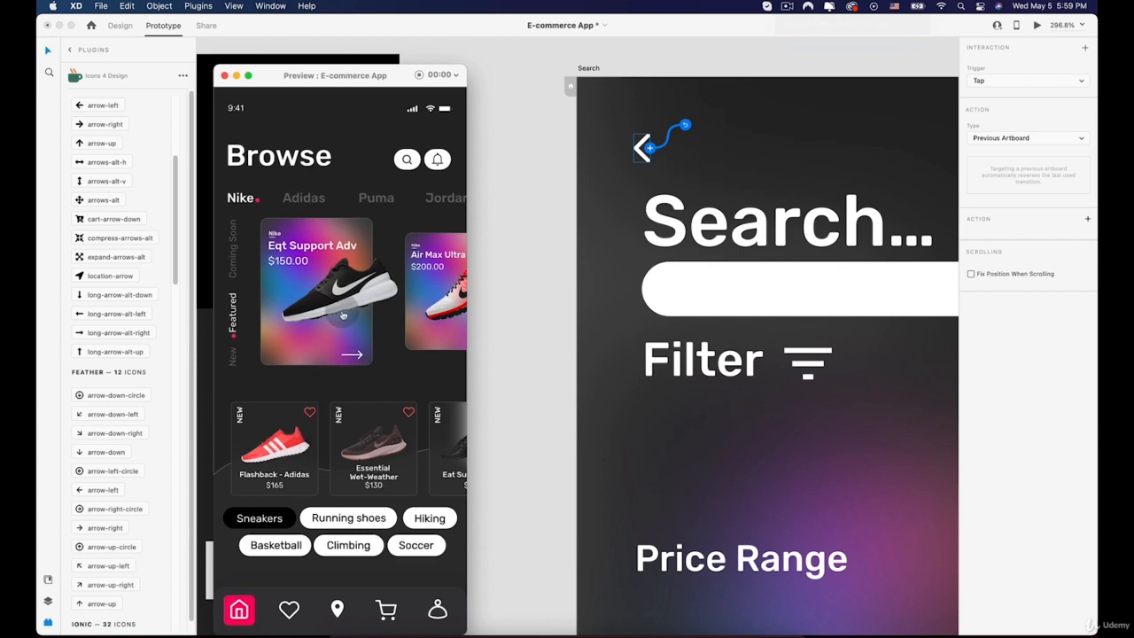
# Step: Swipe through the featured Nike shoes in the preview, and close the preview window
pyautogui.moveTo(344, 316); pyautogui.dragTo(266, 345)
pyautogui.moveTo(358, 276); pyautogui.dragTo(230, 269)
pyautogui.moveTo(299, 282); pyautogui.dragTo(264, 281)
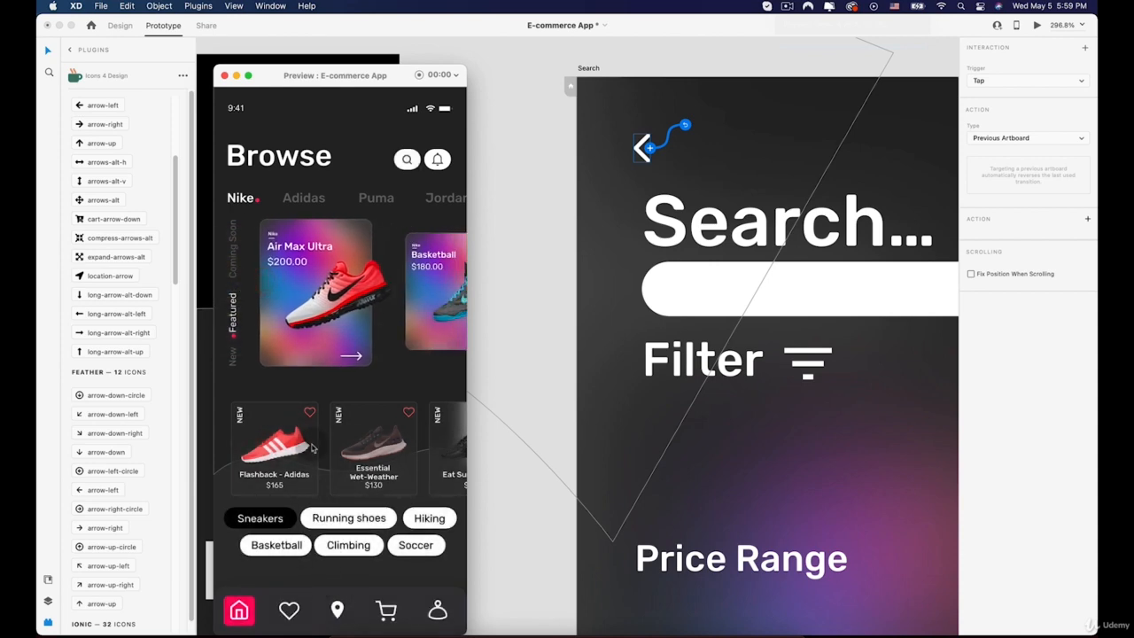
pyautogui.click(224, 75)
# Step: Examine the bottom navigation bars across the artboards from Home Nike to My cart
pyautogui.scroll(-5, 383, 173)
pyautogui.moveTo(307, 225); pyautogui.dragTo(675, 144)
pyautogui.moveTo(245, 375); pyautogui.dragTo(739, 261)
pyautogui.scroll(-5, 550, 290)
pyautogui.moveTo(428, 294); pyautogui.dragTo(716, 265)
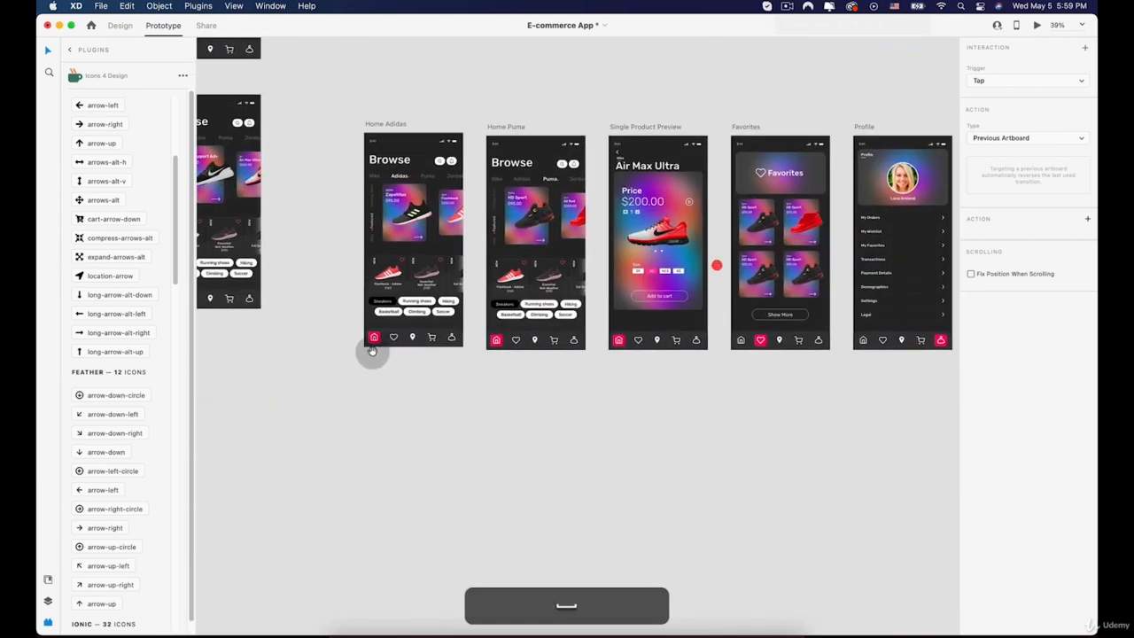
pyautogui.moveTo(373, 351); pyautogui.dragTo(465, 342)
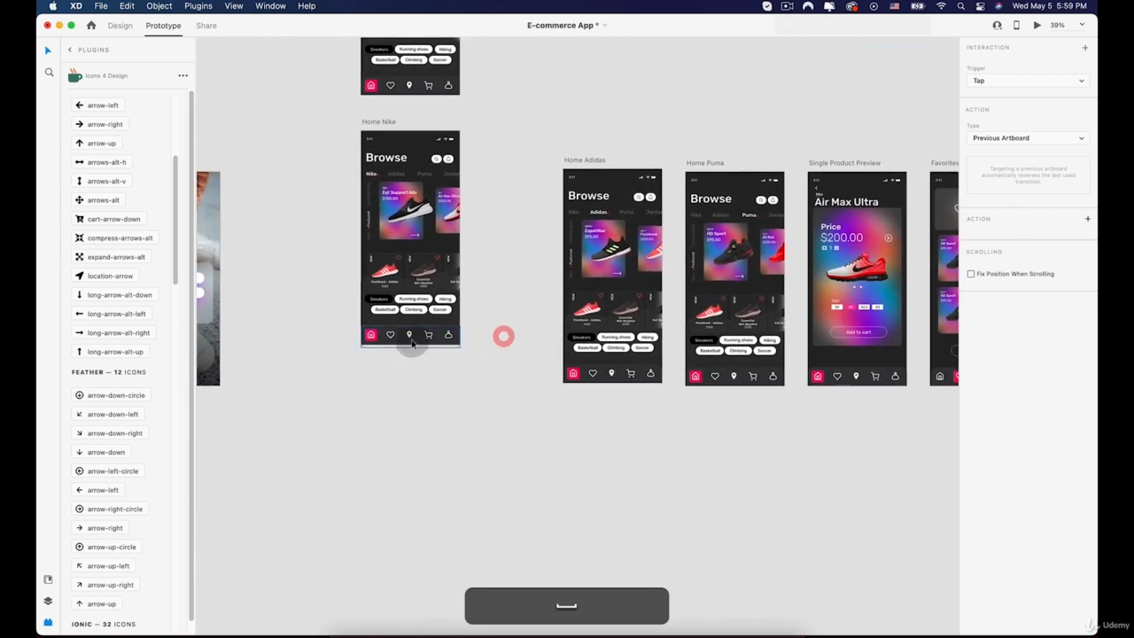
pyautogui.moveTo(829, 377); pyautogui.dragTo(568, 364)
pyautogui.moveTo(751, 375); pyautogui.dragTo(586, 368)
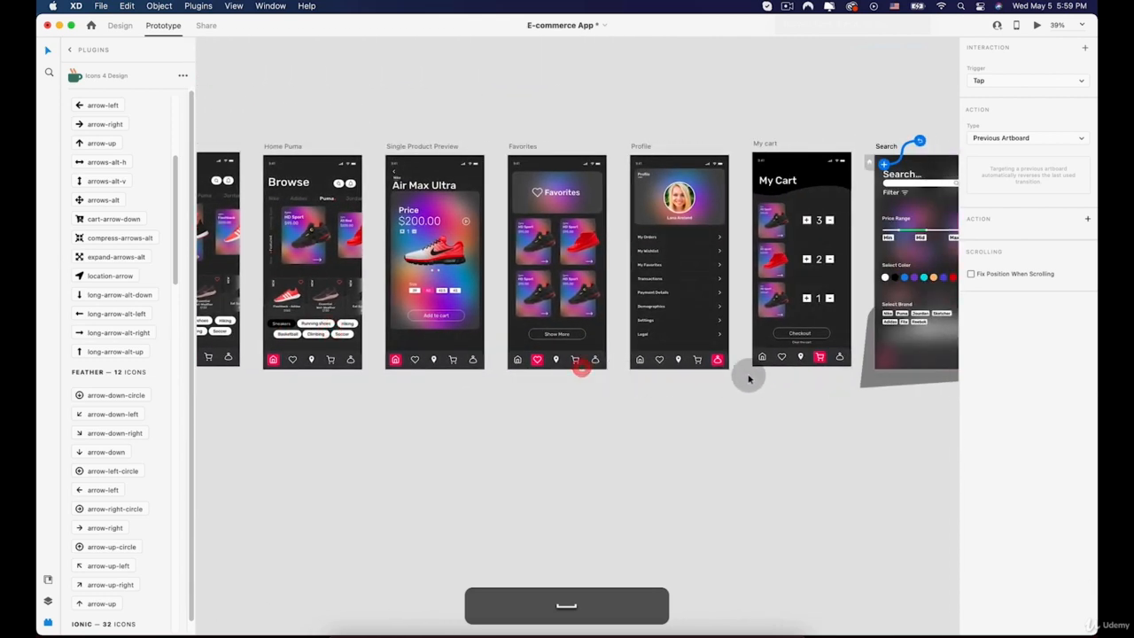
pyautogui.moveTo(358, 360); pyautogui.dragTo(690, 357)
pyautogui.moveTo(406, 340); pyautogui.dragTo(517, 376)
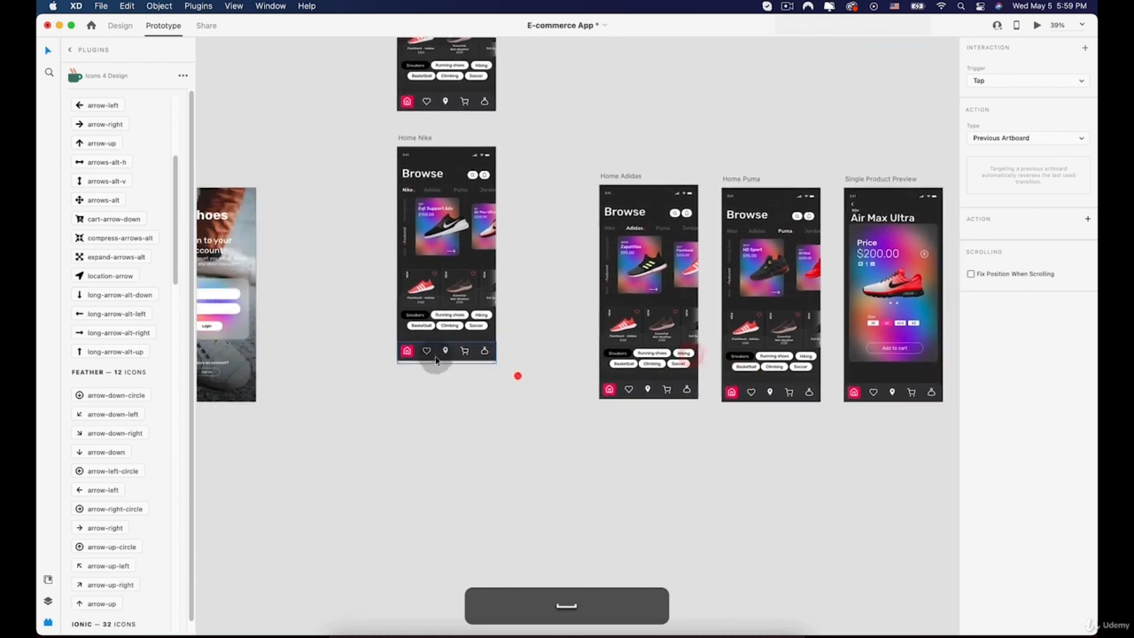
# Step: In Design mode, inspect the layers of Home Nike's bottom navigation, Quick Search and New shoe groups
pyautogui.click(436, 355)
pyautogui.click(115, 26)
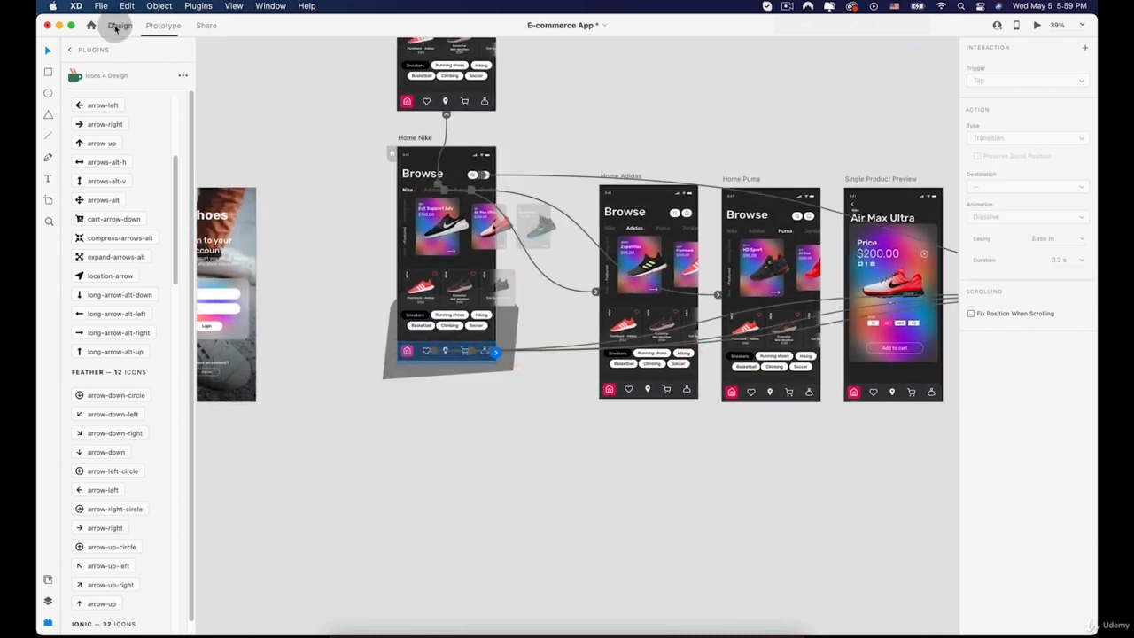
pyautogui.scroll(5, 366, 374)
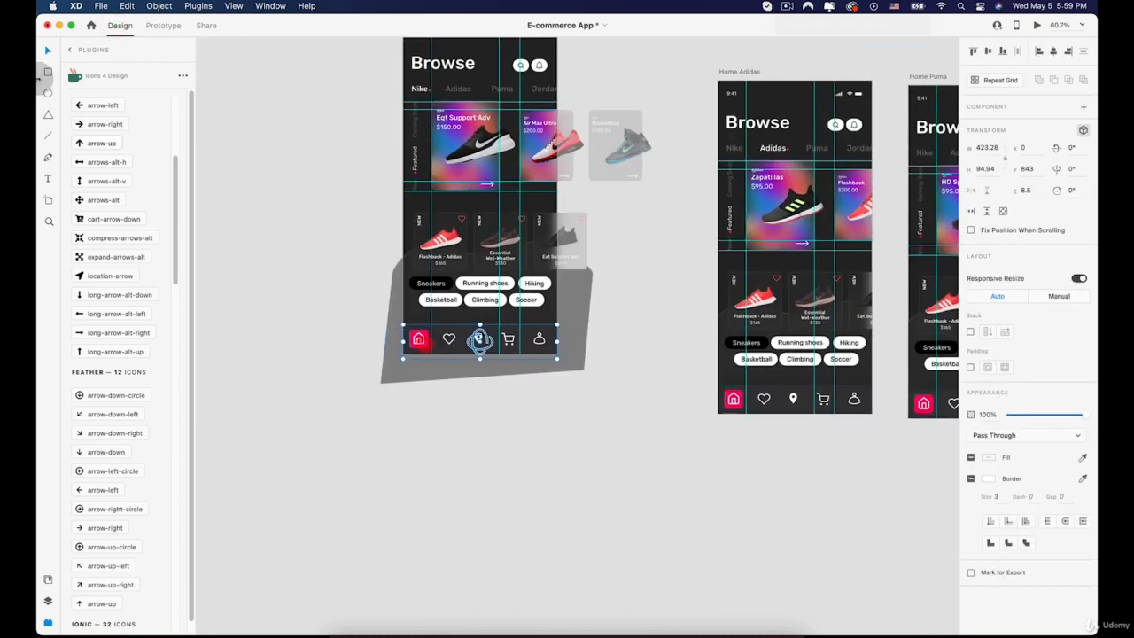
pyautogui.click(49, 600)
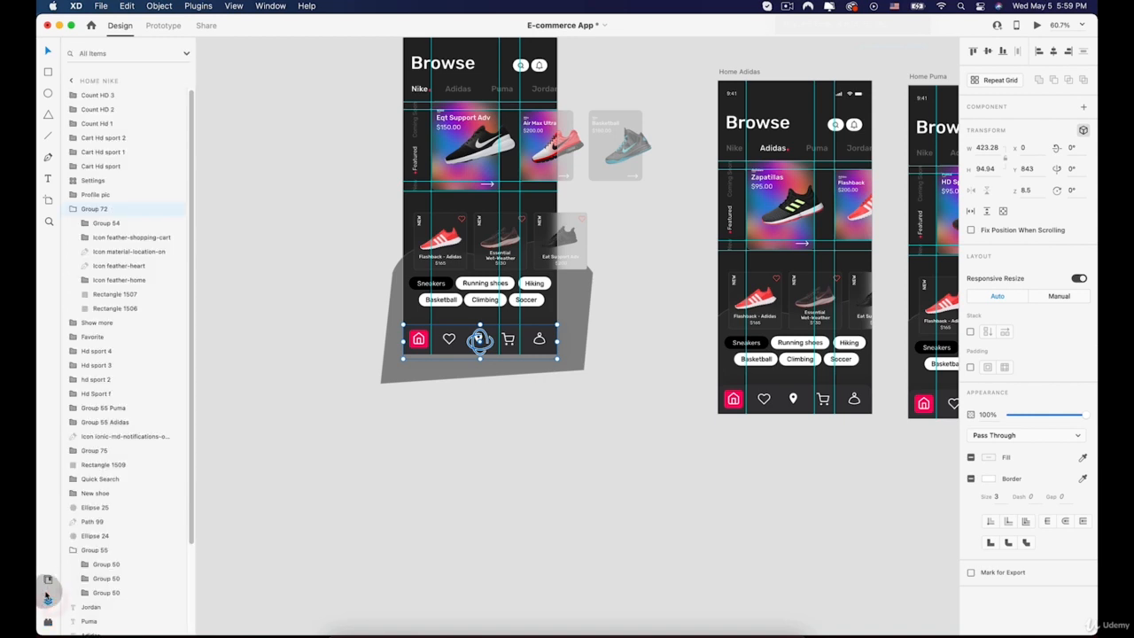
pyautogui.click(73, 209)
pyautogui.scroll(5, 433, 229)
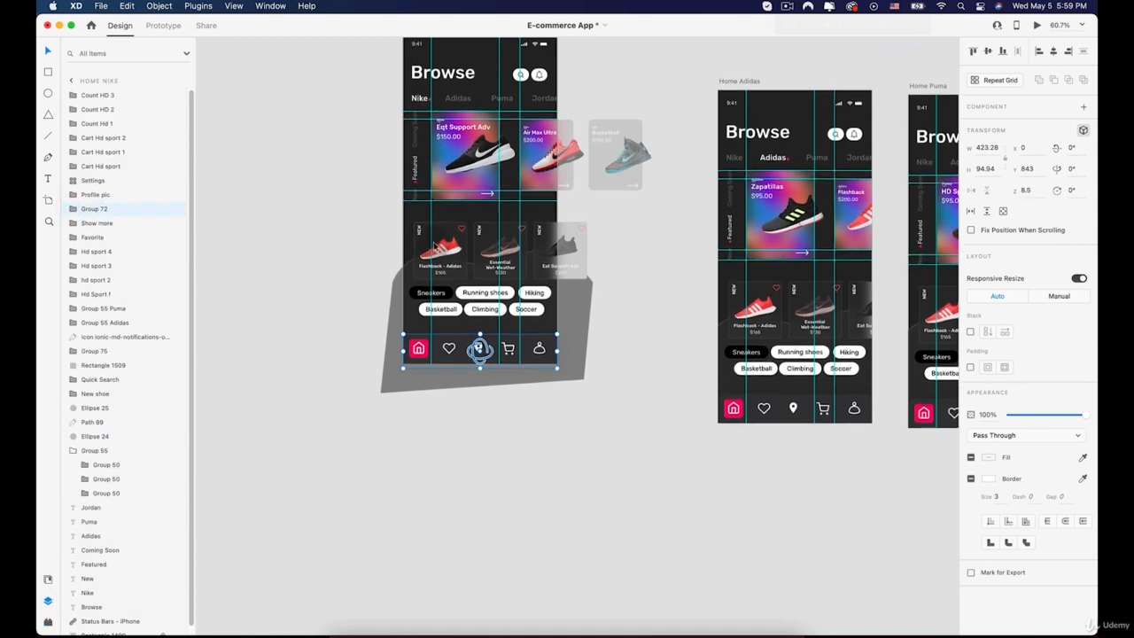
pyautogui.click(452, 445)
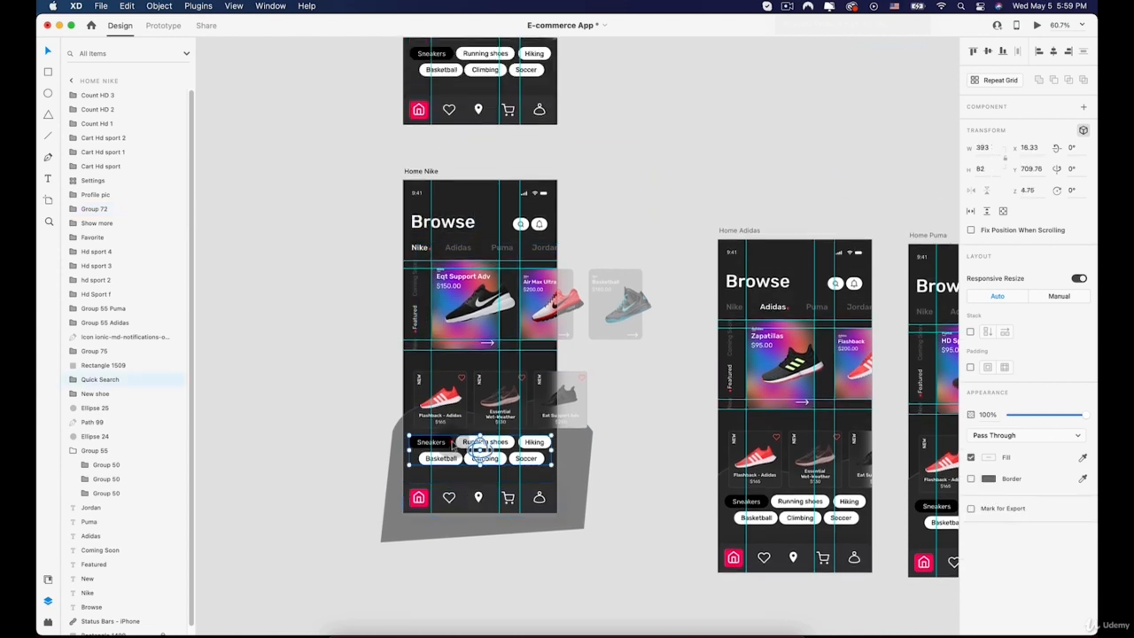
pyautogui.keyDown('shift'); pyautogui.click(437, 496); pyautogui.keyUp('shift')
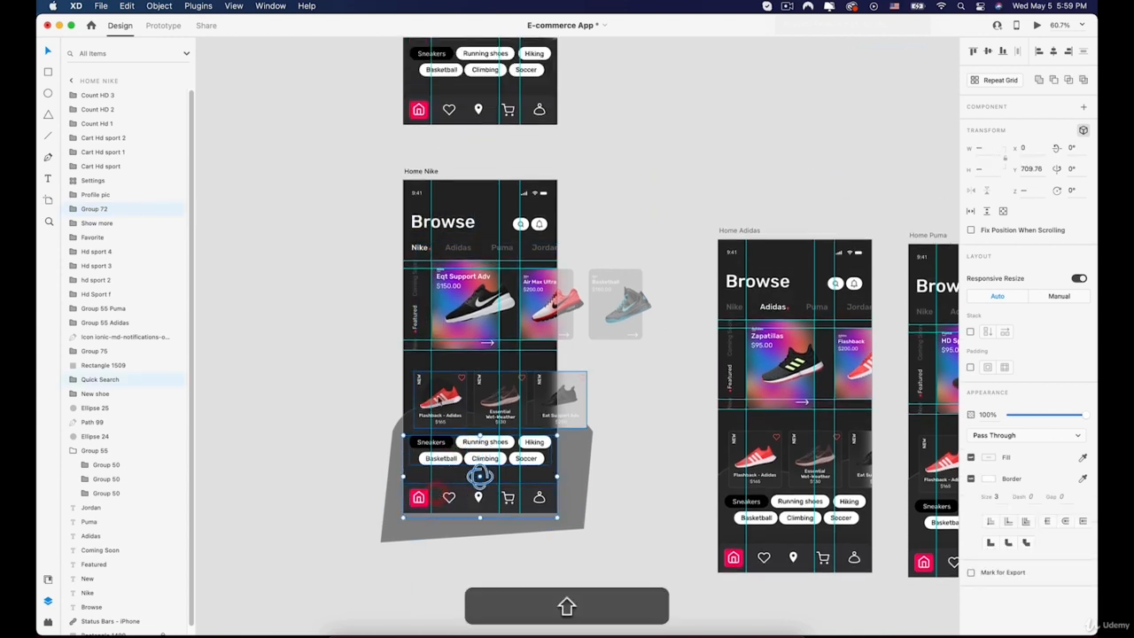
pyautogui.scroll(-5, 485, 252)
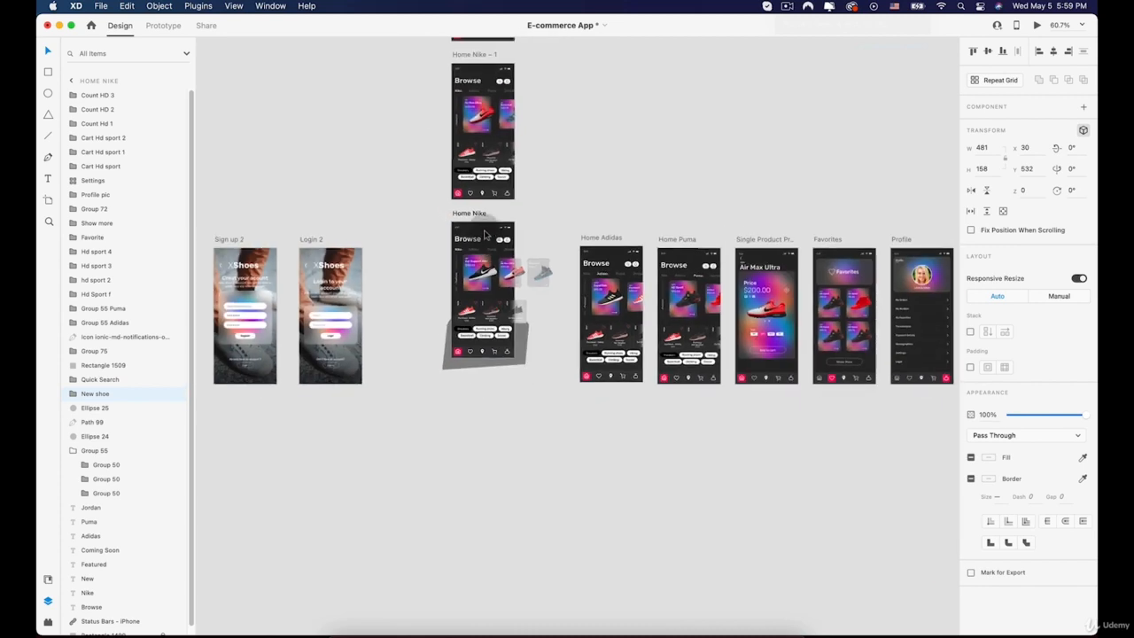
# Step: Delete the bar background, profile icon and cart icon of the ungrouped bottom navigation on Home Nike – 1
pyautogui.press('space')
pyautogui.scroll(5, 485, 156)
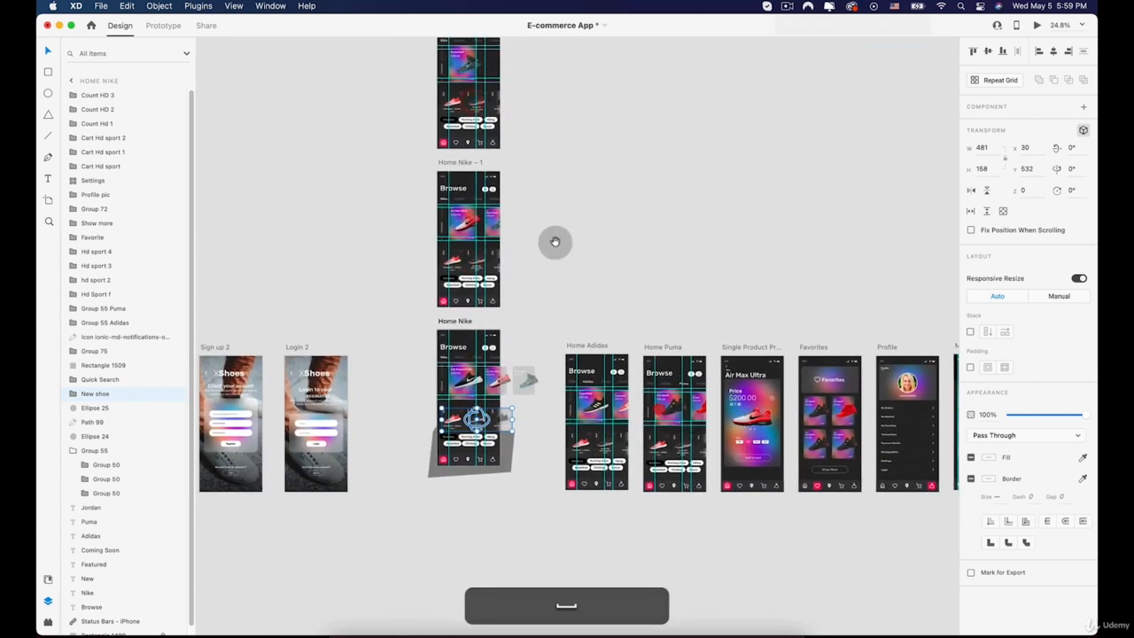
pyautogui.moveTo(546, 225); pyautogui.dragTo(594, 162)
pyautogui.scroll(5, 531, 255)
pyautogui.moveTo(594, 201); pyautogui.dragTo(596, 230)
pyautogui.scroll(5, 585, 232)
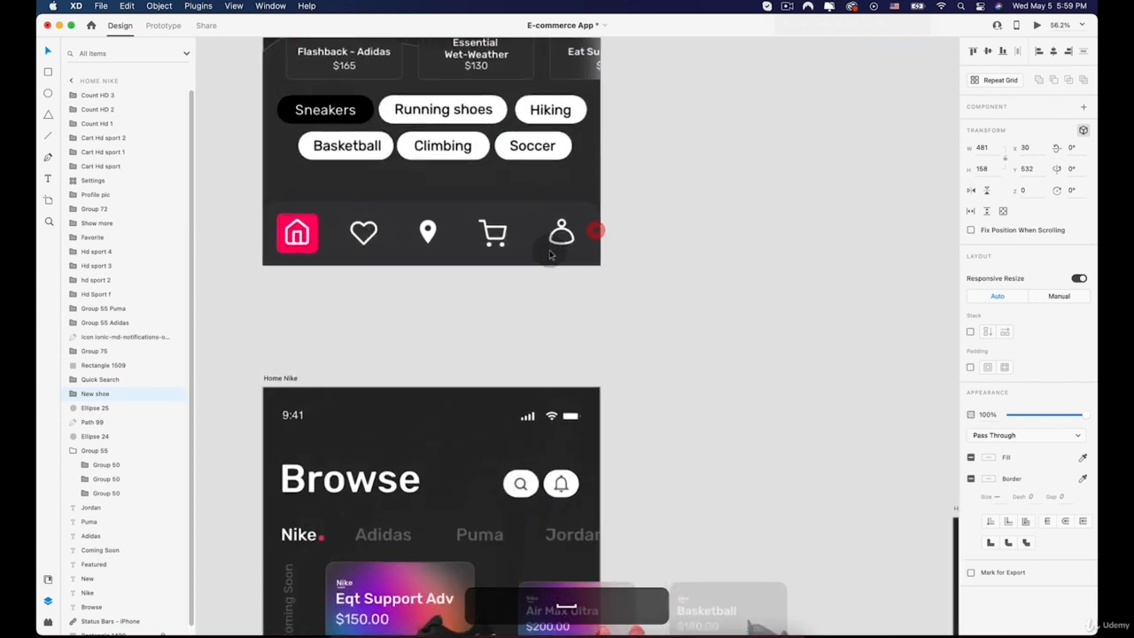
pyautogui.click(564, 233)
pyautogui.press('BackSpace')
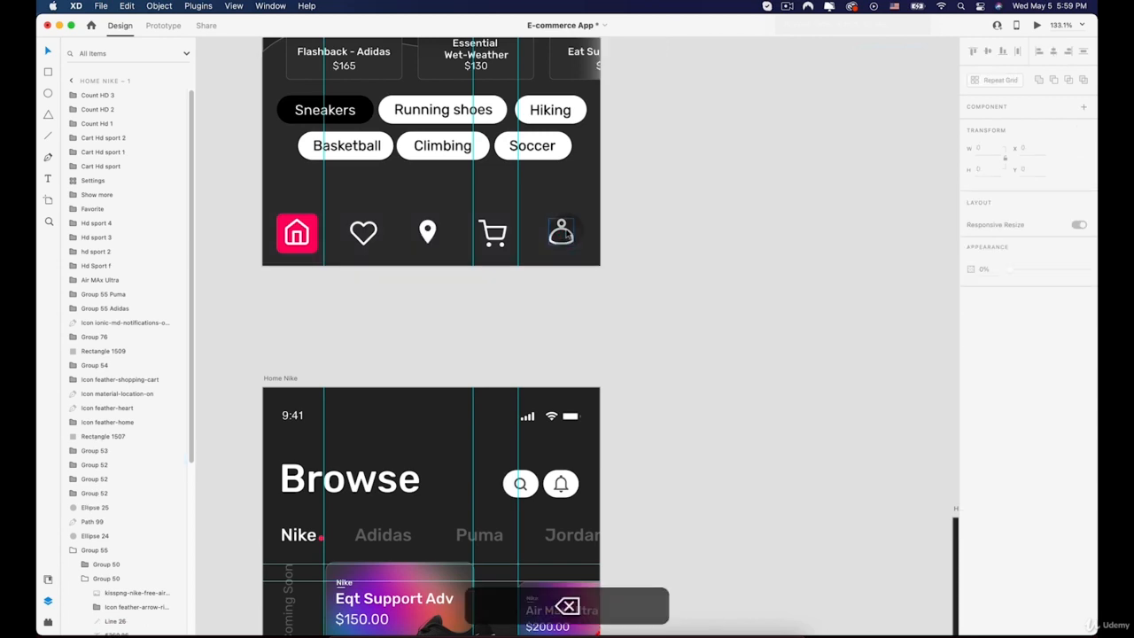
pyautogui.click(564, 233)
pyautogui.press('BackSpace')
pyautogui.click(498, 231)
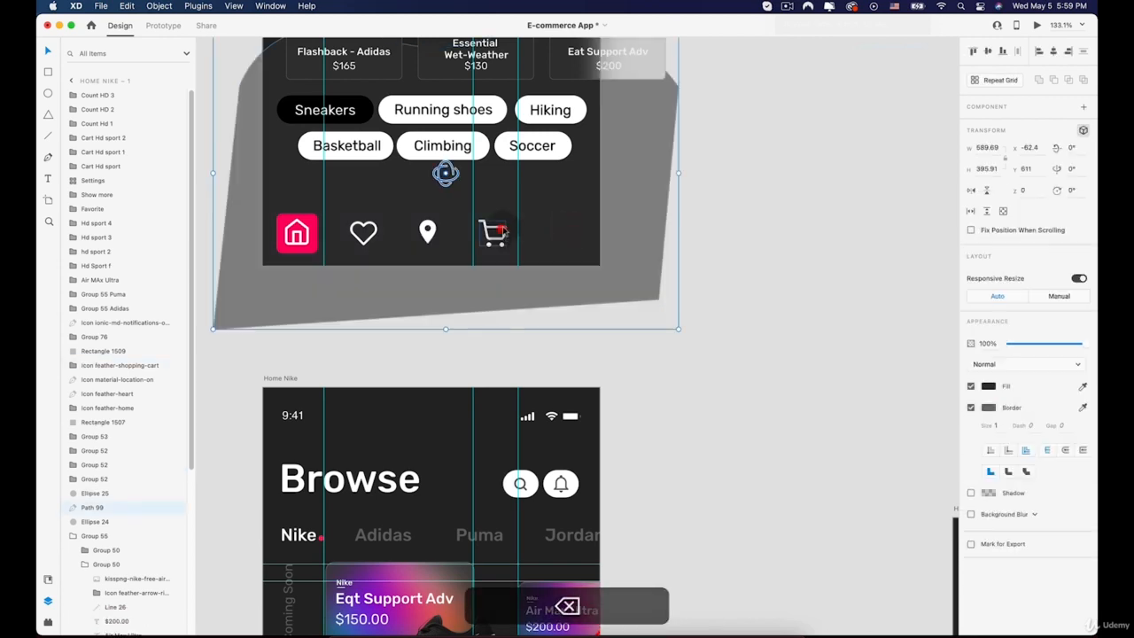
pyautogui.press('BackSpace')
# Step: Delete the remaining location, heart and home icons from Home Nike – 1's bottom navigation
pyautogui.click(429, 230)
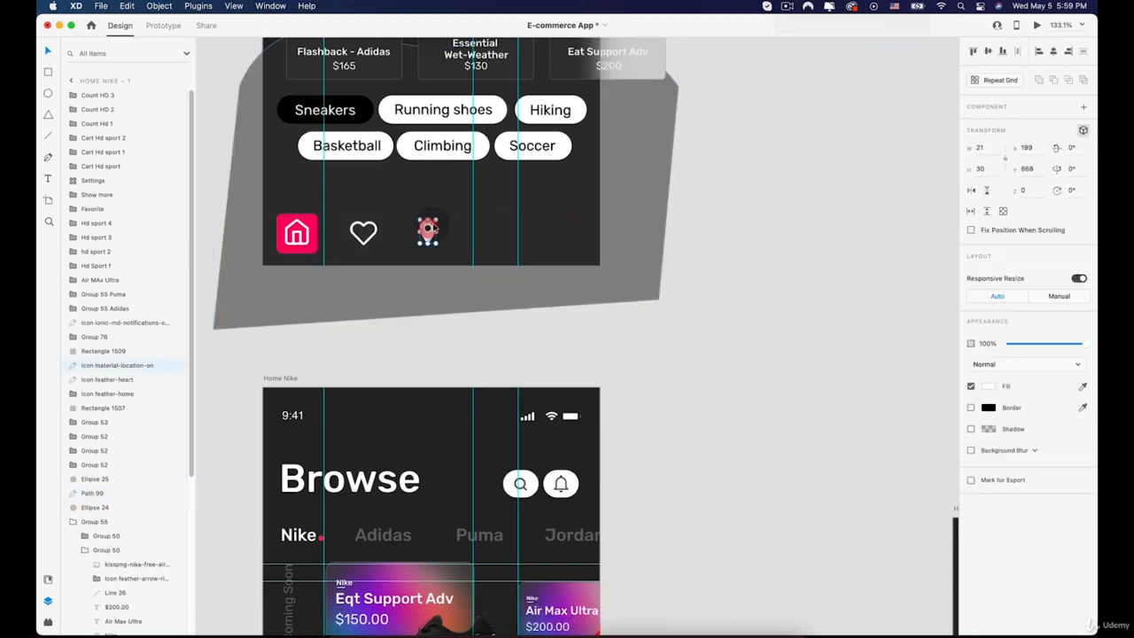
pyautogui.press('BackSpace')
pyautogui.click(376, 233)
pyautogui.press('BackSpace')
pyautogui.click(299, 232)
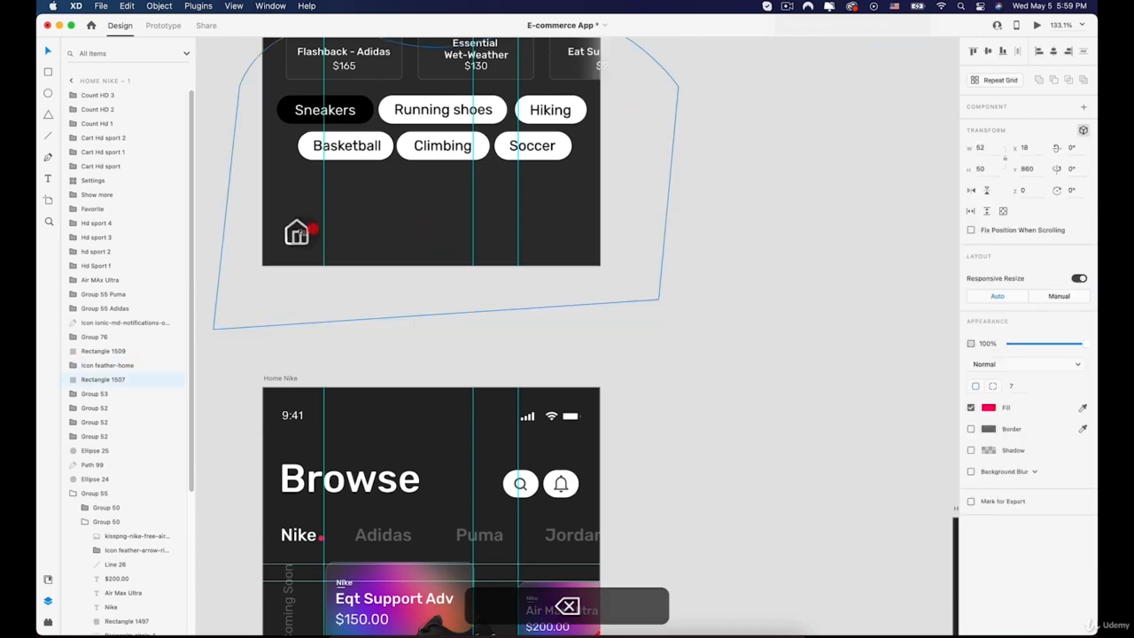
pyautogui.press('BackSpace')
# Step: Copy the grouped bottom navigation from Home Nike into the same place on Home Nike – 1
pyautogui.scroll(-5, 451, 284)
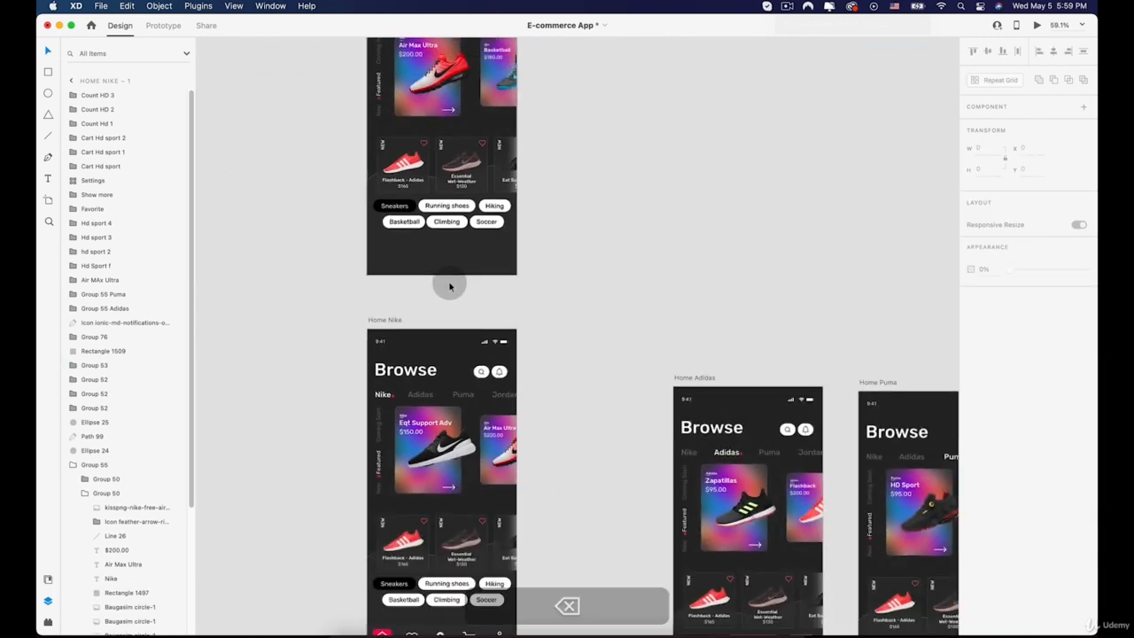
pyautogui.press('space')
pyautogui.moveTo(439, 385); pyautogui.dragTo(423, 315)
pyautogui.click(390, 563)
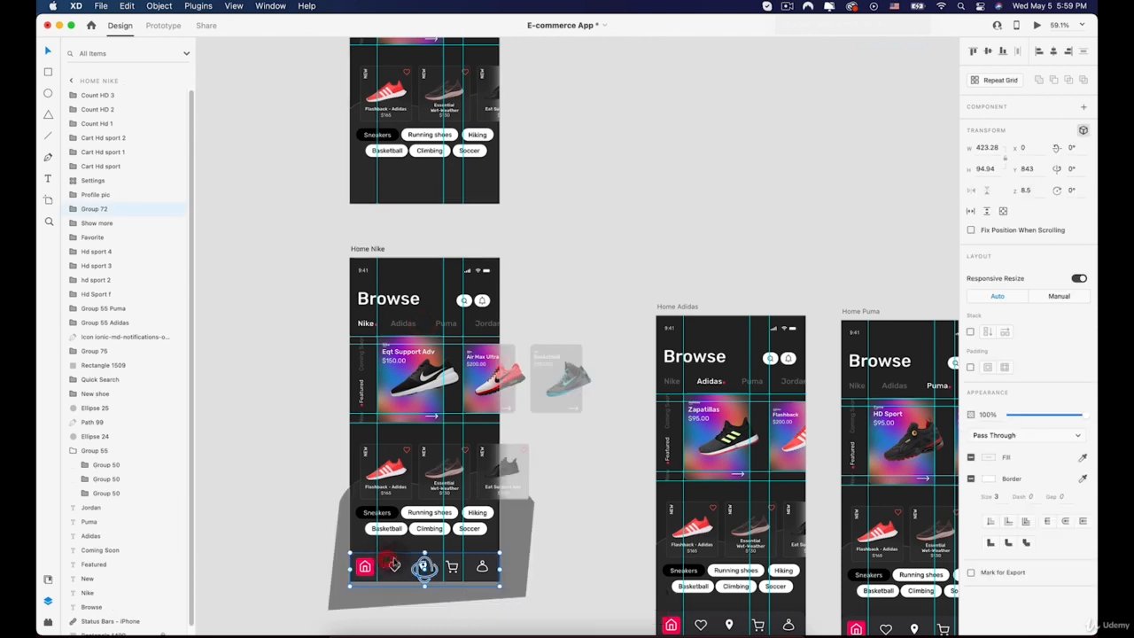
pyautogui.press('super+c')
pyautogui.scroll(5, 388, 171)
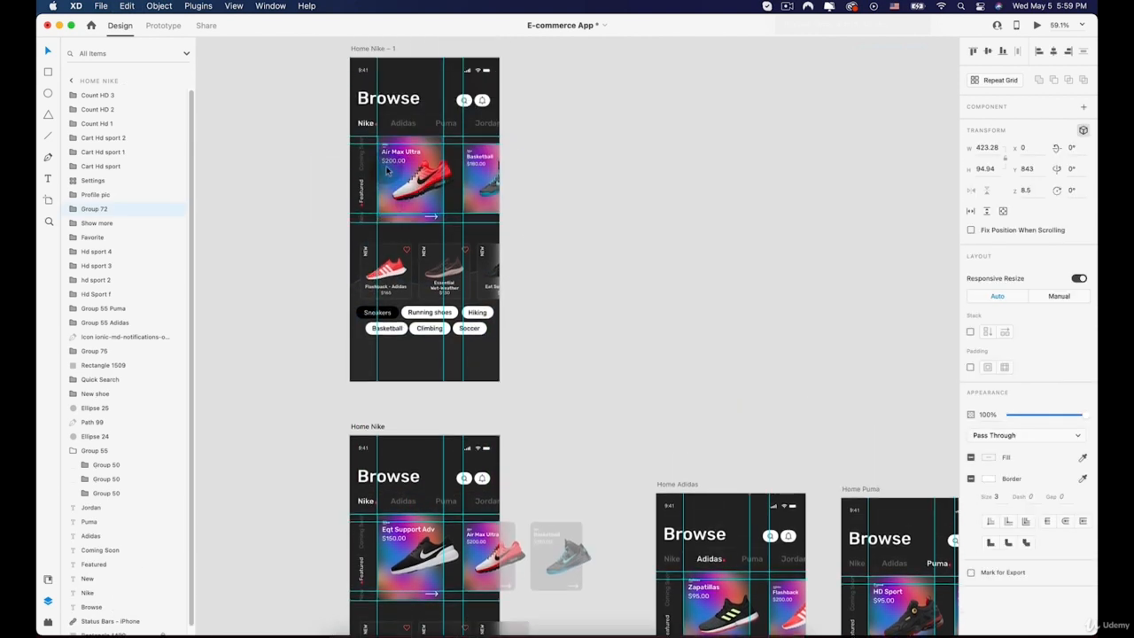
pyautogui.click(366, 49)
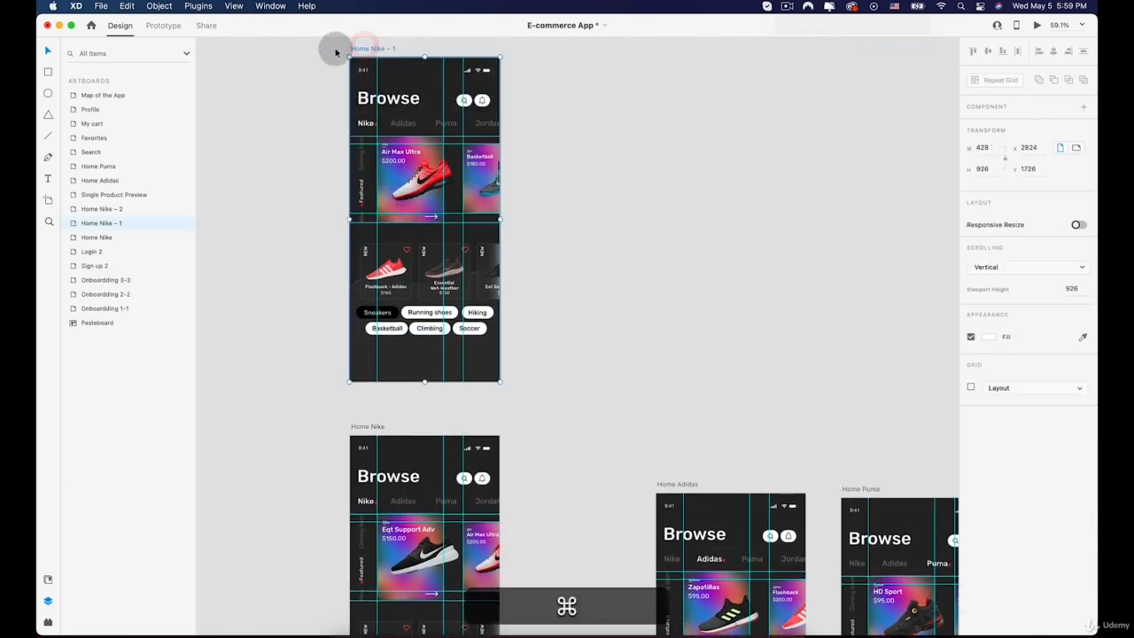
pyautogui.press('super+v')
pyautogui.click(639, 347)
# Step: Delete the old group of category chips, from Sneakers to Soccer, on Home Nike – 1
pyautogui.moveTo(478, 414); pyautogui.dragTo(491, 395)
pyautogui.scroll(2, 404, 311)
pyautogui.click(404, 311)
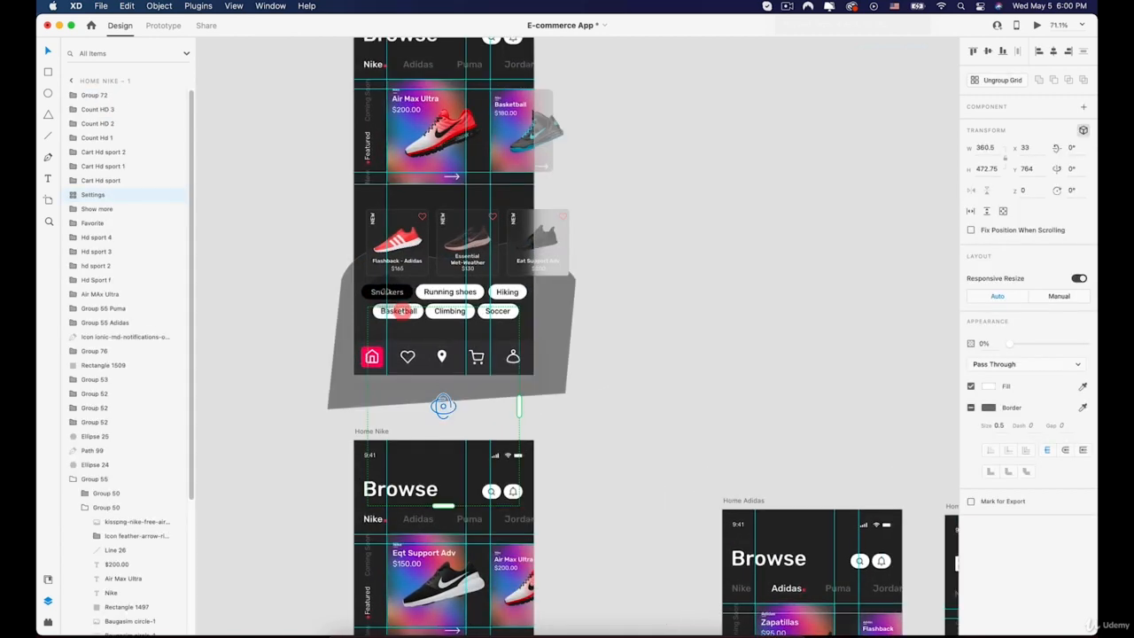
pyautogui.click(387, 294)
pyautogui.click(386, 294)
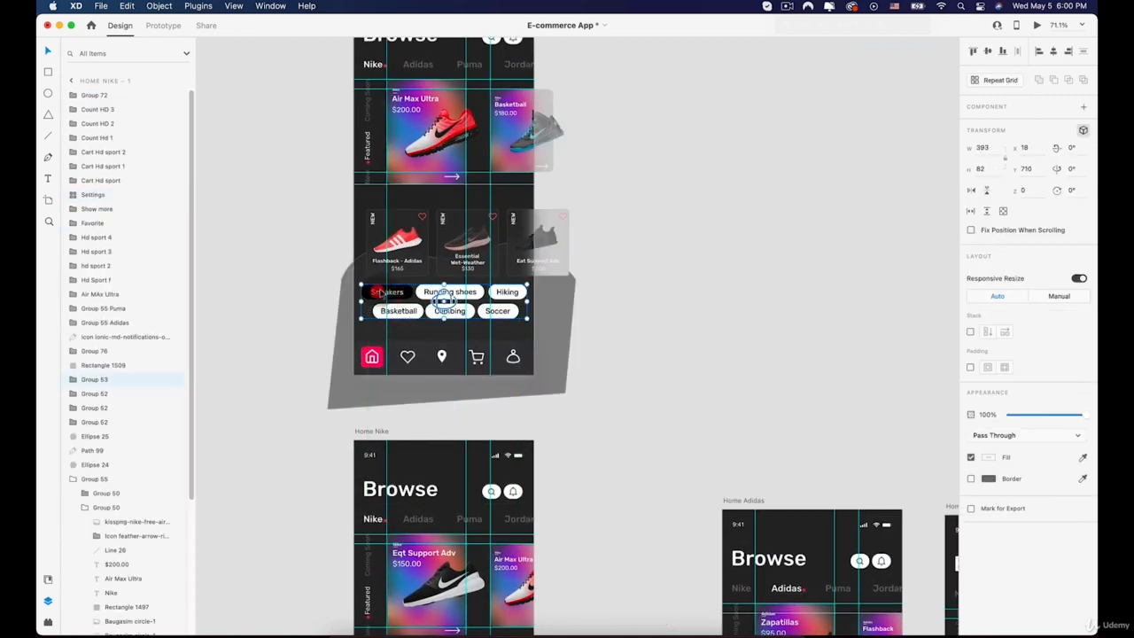
pyautogui.press('BackSpace')
# Step: Copy the Quick Search group from Home Nike into Home Nike – 1
pyautogui.moveTo(497, 499); pyautogui.dragTo(517, 303)
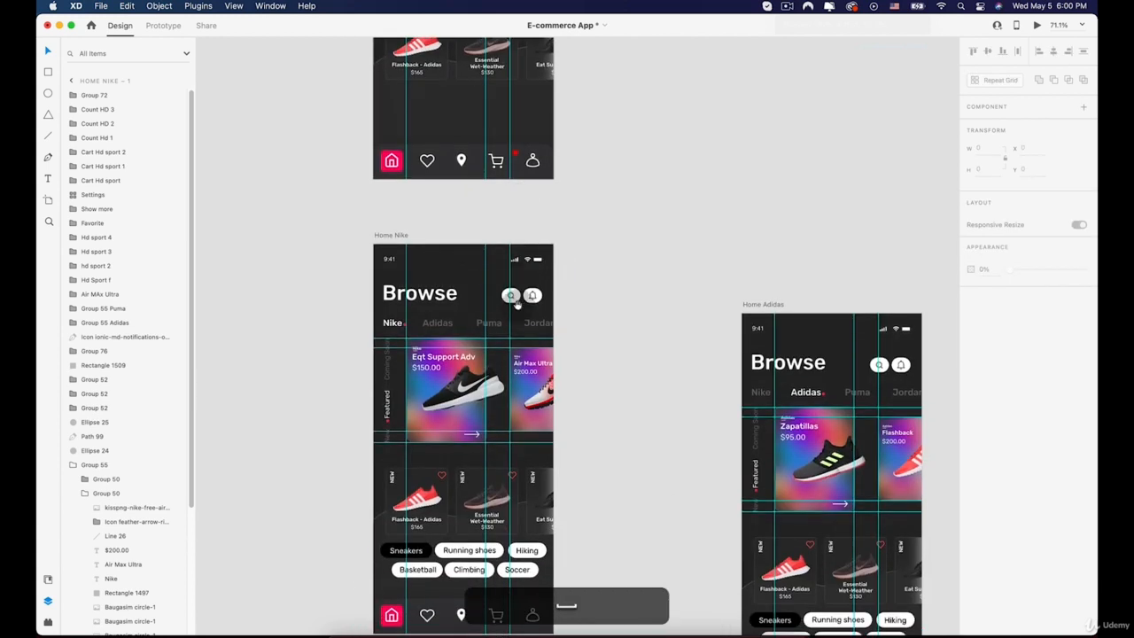
pyautogui.click(443, 555)
pyautogui.press('super+c')
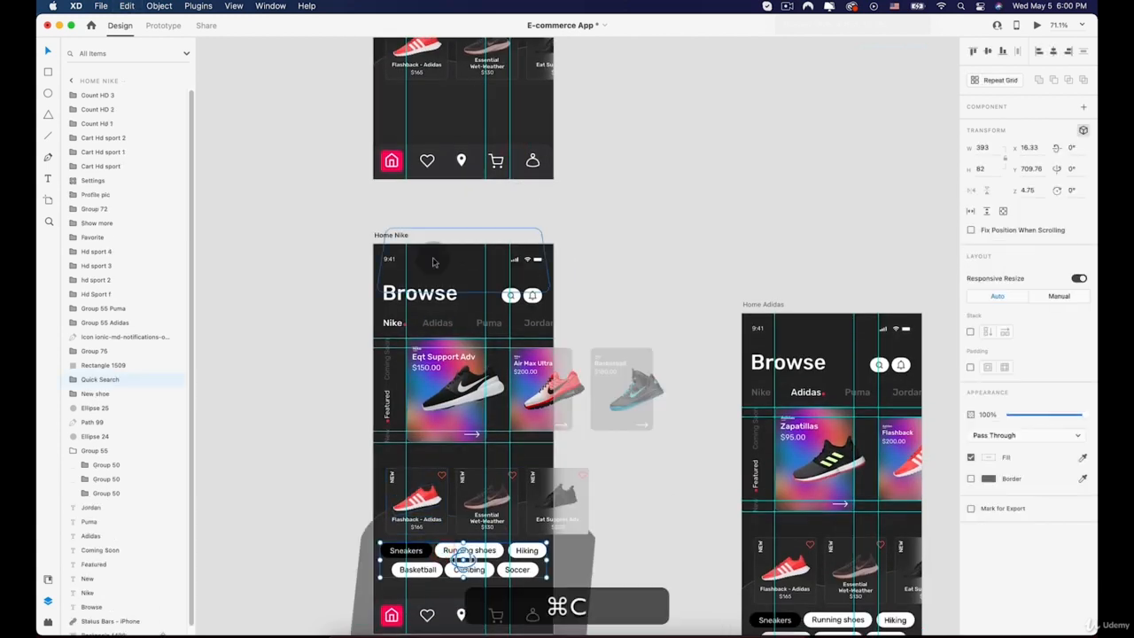
pyautogui.scroll(2, 460, 251)
pyautogui.scroll(5, 460, 252)
pyautogui.click(393, 78)
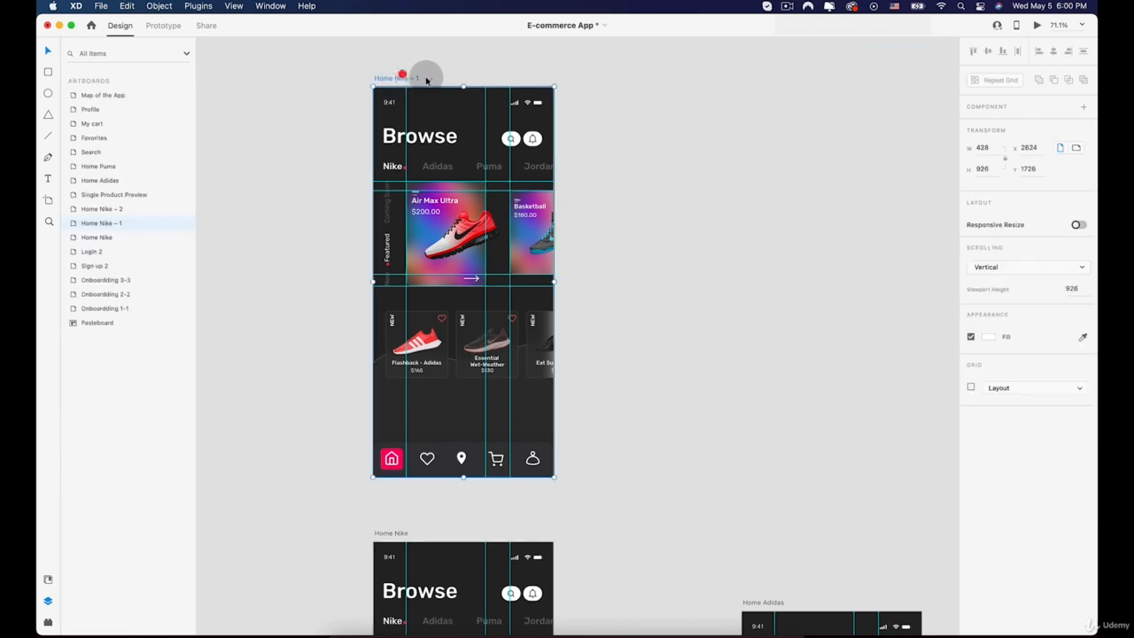
pyautogui.press('super+v')
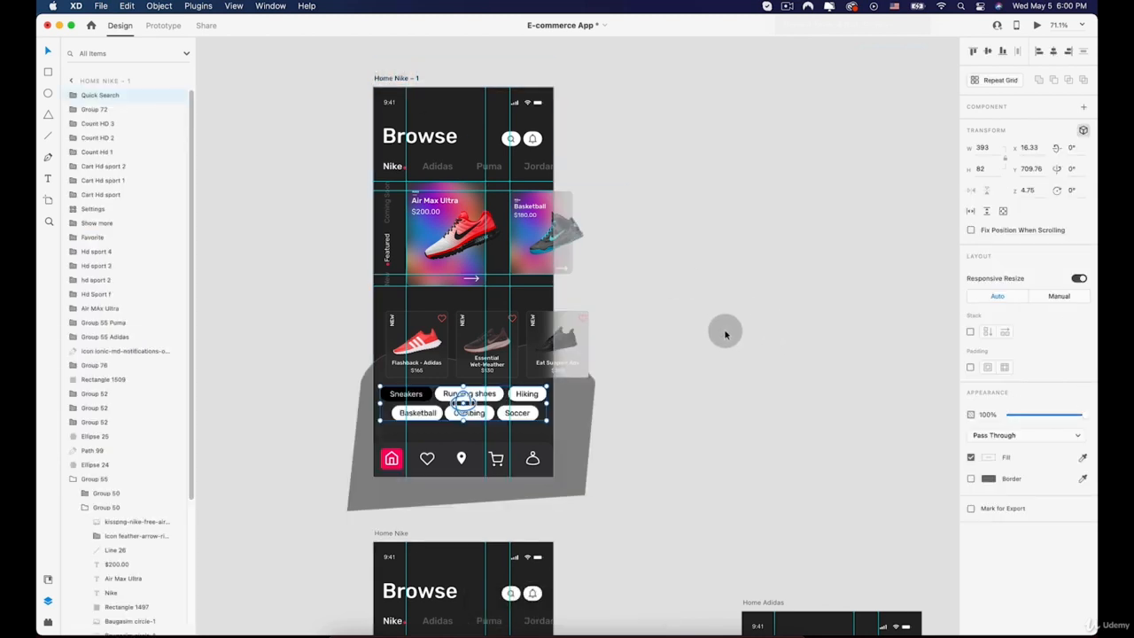
# Step: Delete the three separate new-shoe cards on Home Nike – 1
pyautogui.moveTo(638, 373); pyautogui.dragTo(591, 246)
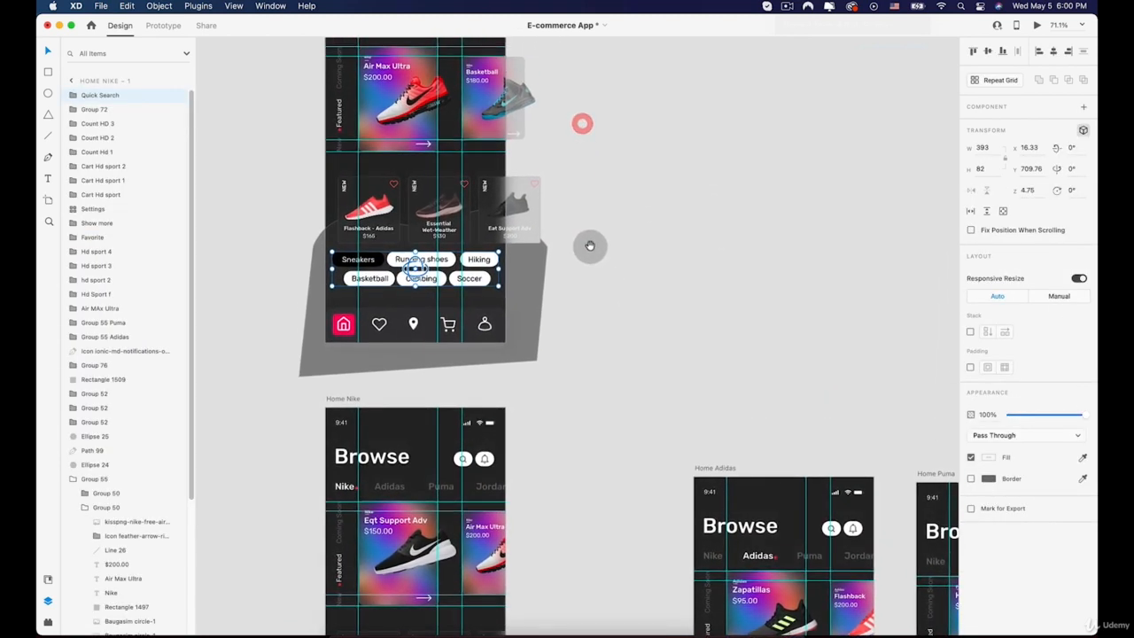
pyautogui.click(518, 188)
pyautogui.click(438, 210)
pyautogui.press('shift')
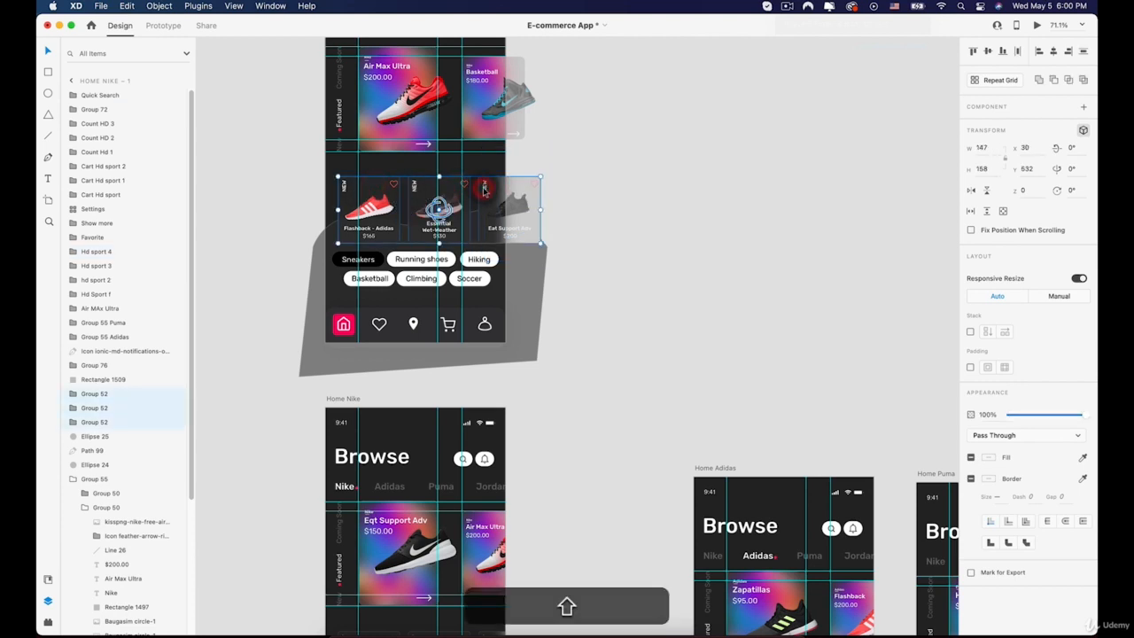
pyautogui.hotkey('shift', 'BackSpace')
# Step: Copy the New shoe group from Home Nike into Home Nike – 1
pyautogui.moveTo(557, 366); pyautogui.dragTo(544, 193)
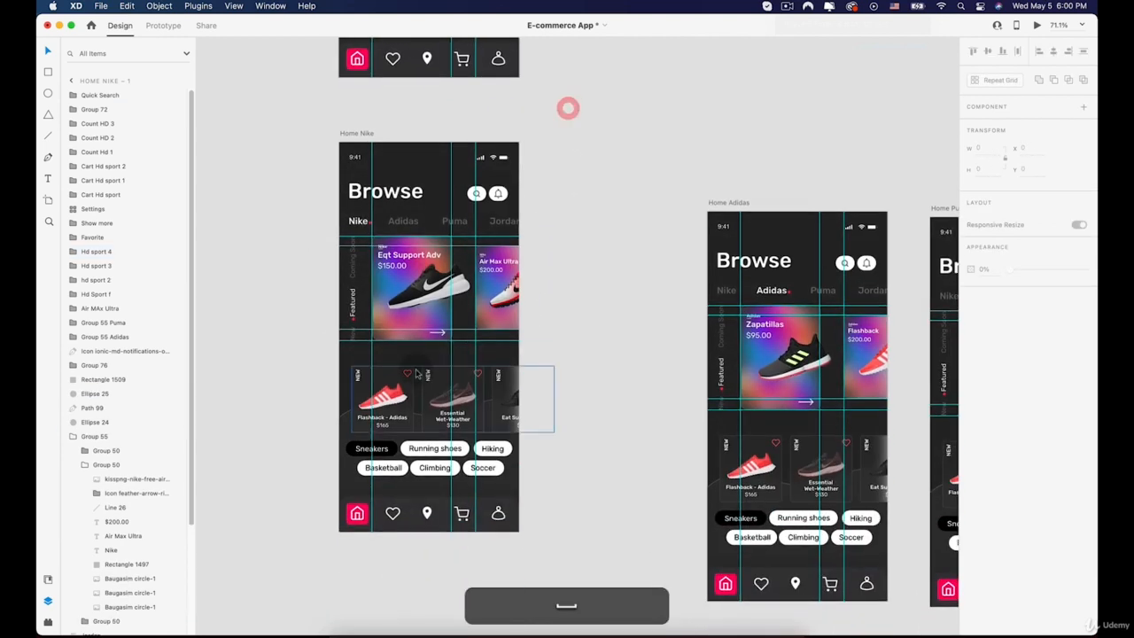
pyautogui.press('super+z')
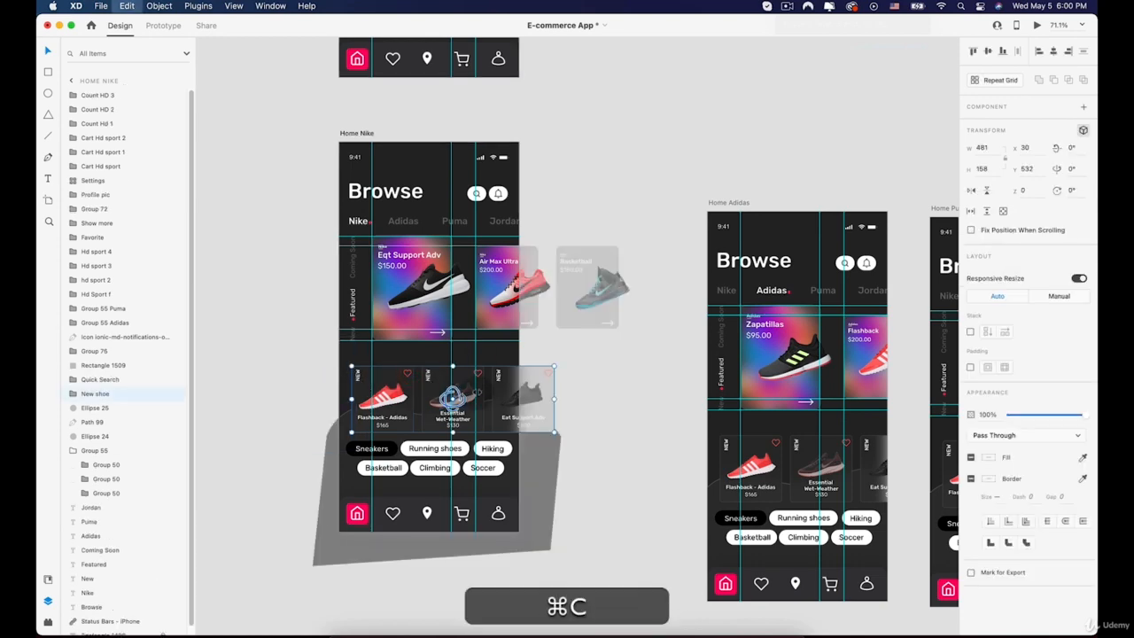
pyautogui.press('super+c')
pyautogui.scroll(5, 464, 217)
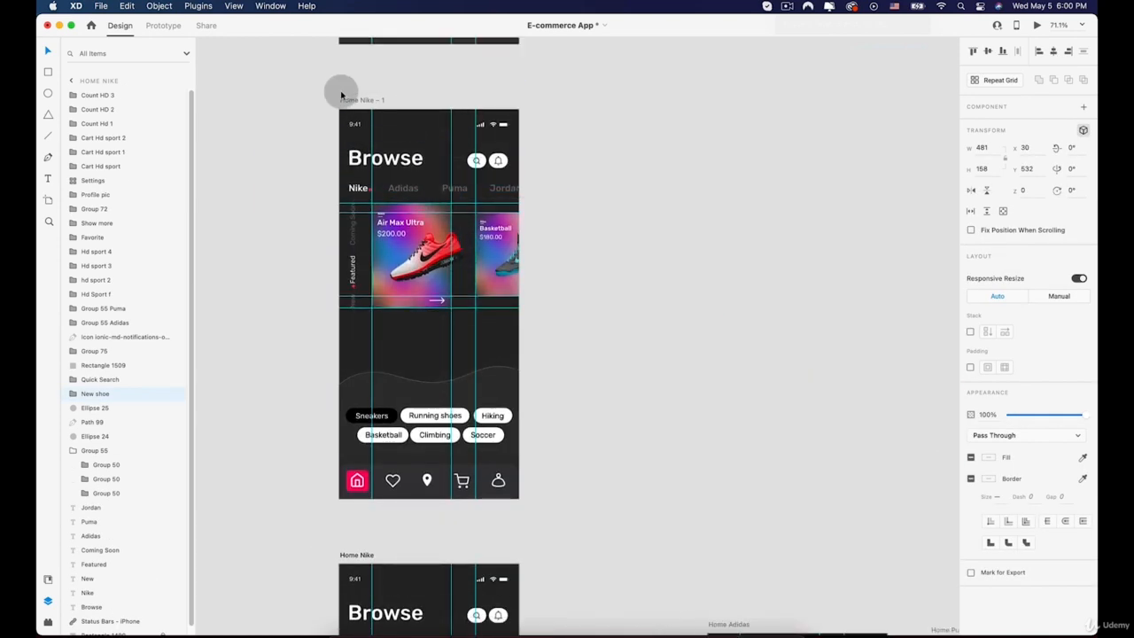
pyautogui.click(349, 100)
pyautogui.press('super+v')
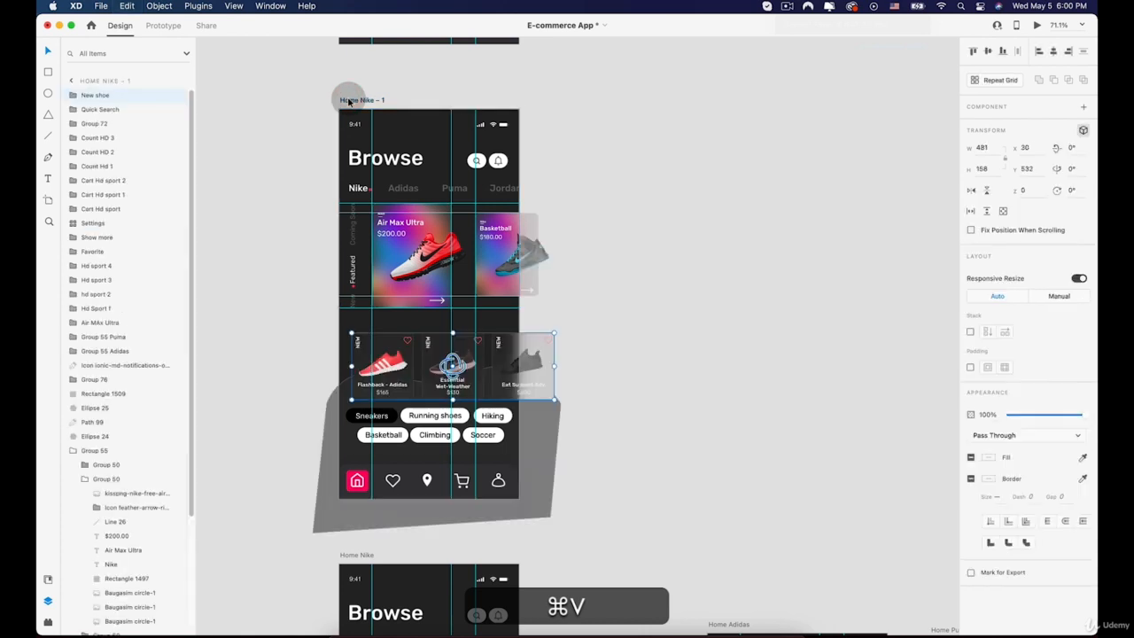
# Step: Delete the bar background and profile icon of the ungrouped bottom navigation on Home Nike – 2
pyautogui.moveTo(698, 123); pyautogui.dragTo(750, 296)
pyautogui.scroll(-4, 608, 195)
pyautogui.moveTo(603, 155); pyautogui.dragTo(504, 179)
pyautogui.scroll(-4, 504, 179)
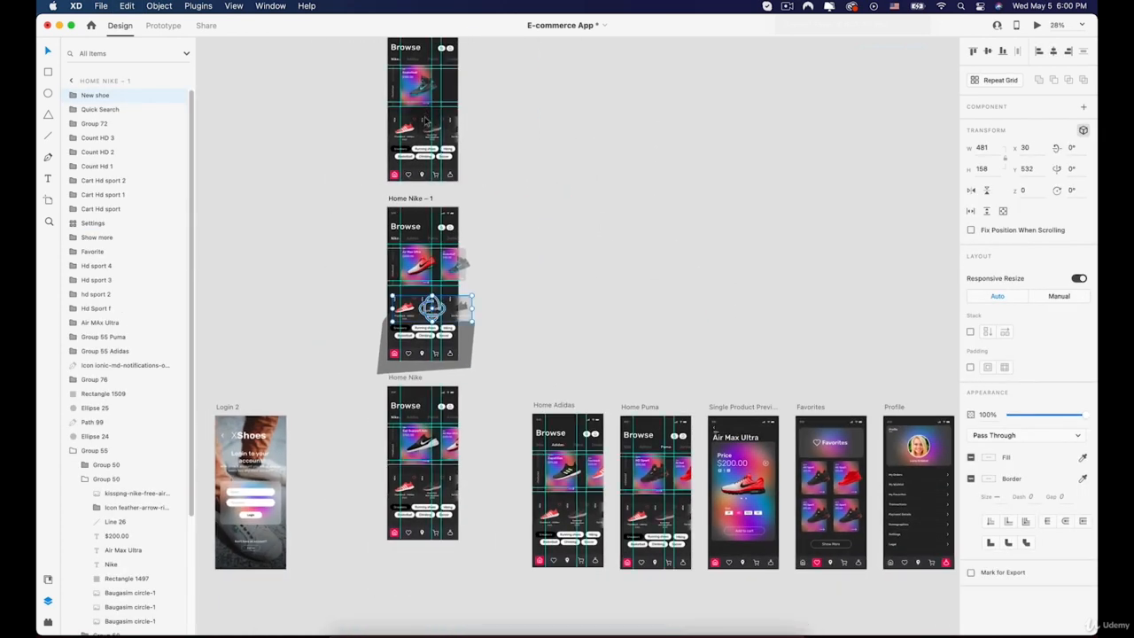
pyautogui.moveTo(391, 169); pyautogui.dragTo(428, 302)
pyautogui.scroll(6, 443, 279)
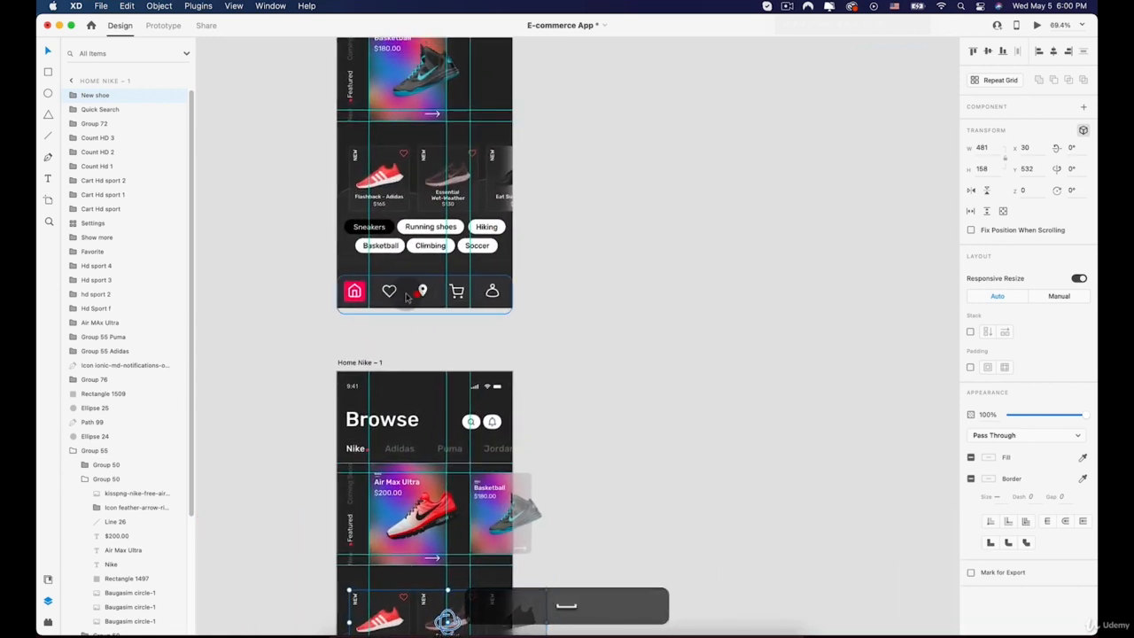
pyautogui.scroll(3, 397, 295)
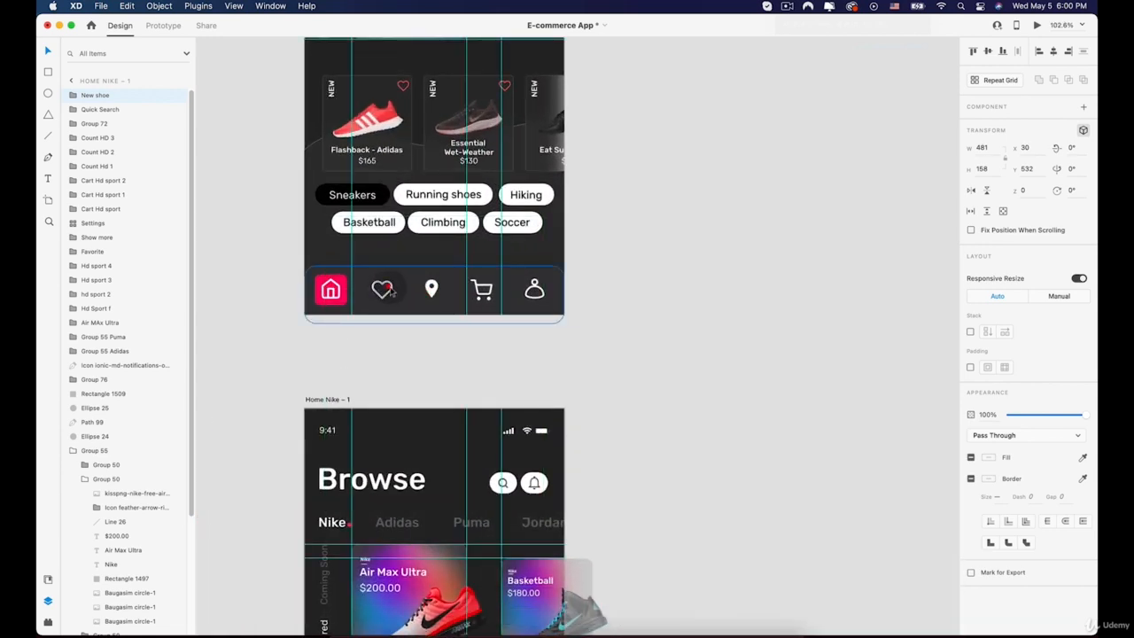
pyautogui.click(388, 289)
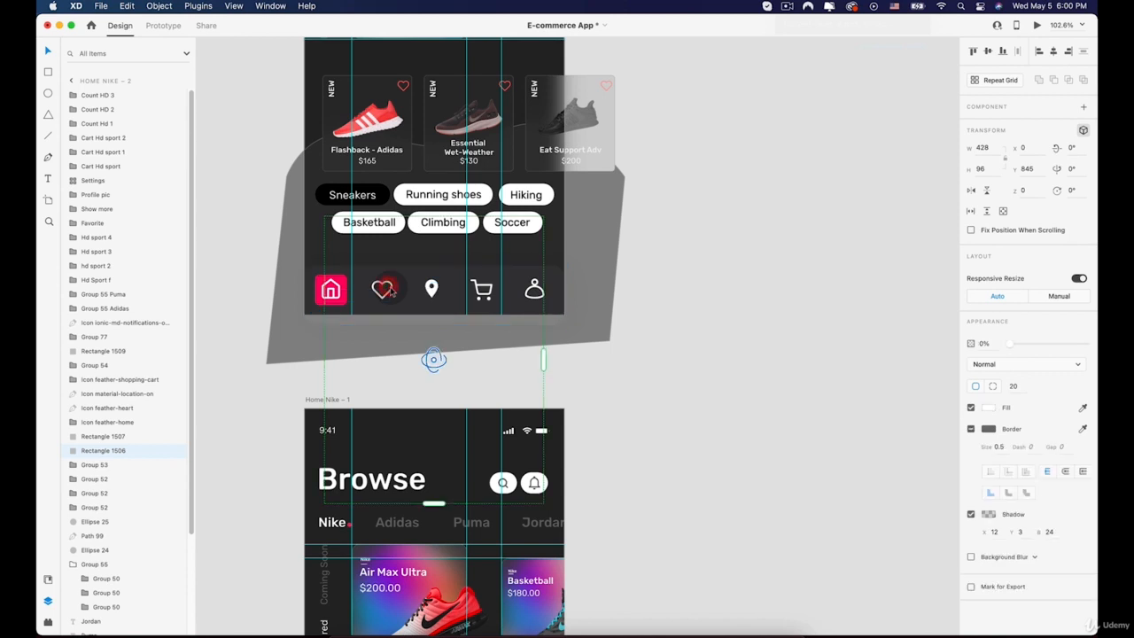
pyautogui.click(537, 290)
pyautogui.press('BackSpace')
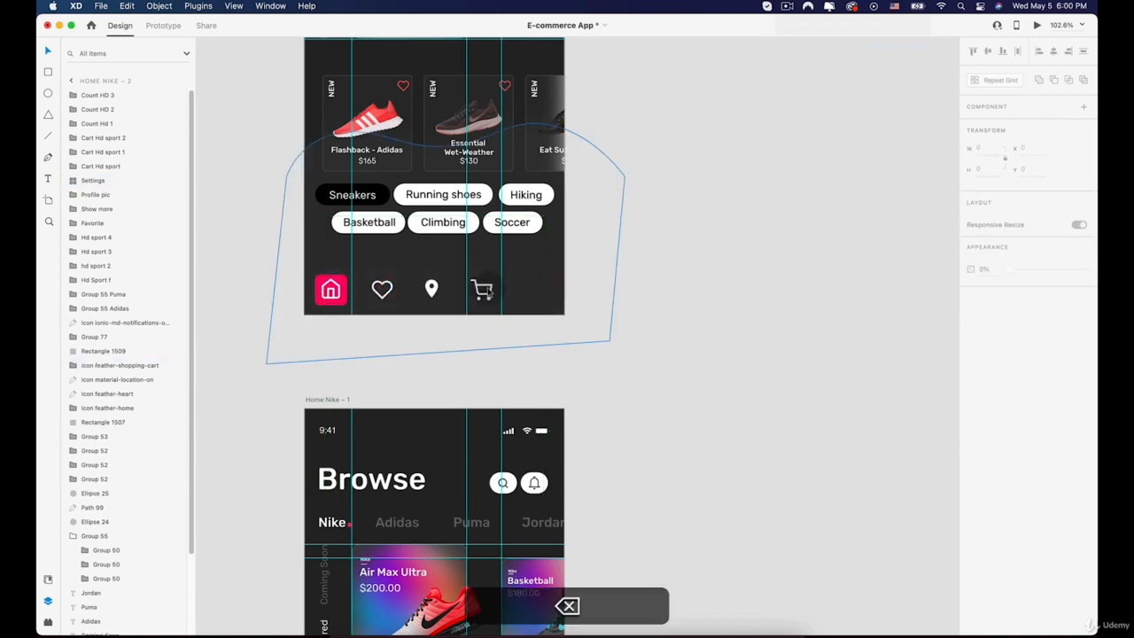
# Step: Delete the remaining cart, location, heart and home icons from Home Nike – 2's bottom navigation
pyautogui.click(478, 291)
pyautogui.press('BackSpace')
pyautogui.press('BackSpace')
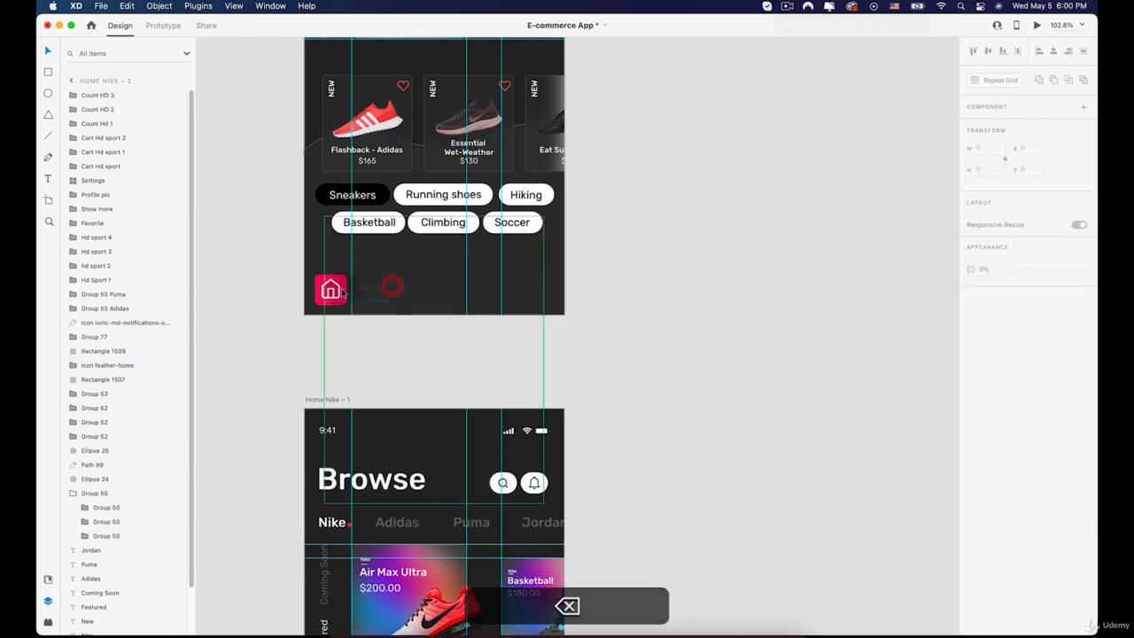
pyautogui.click(336, 290)
pyautogui.press('BackSpace')
# Step: Copy the grouped bottom navigation from Home Nike – 1 into Home Nike – 2
pyautogui.scroll(-3, 390, 337)
pyautogui.scroll(-4, 401, 390)
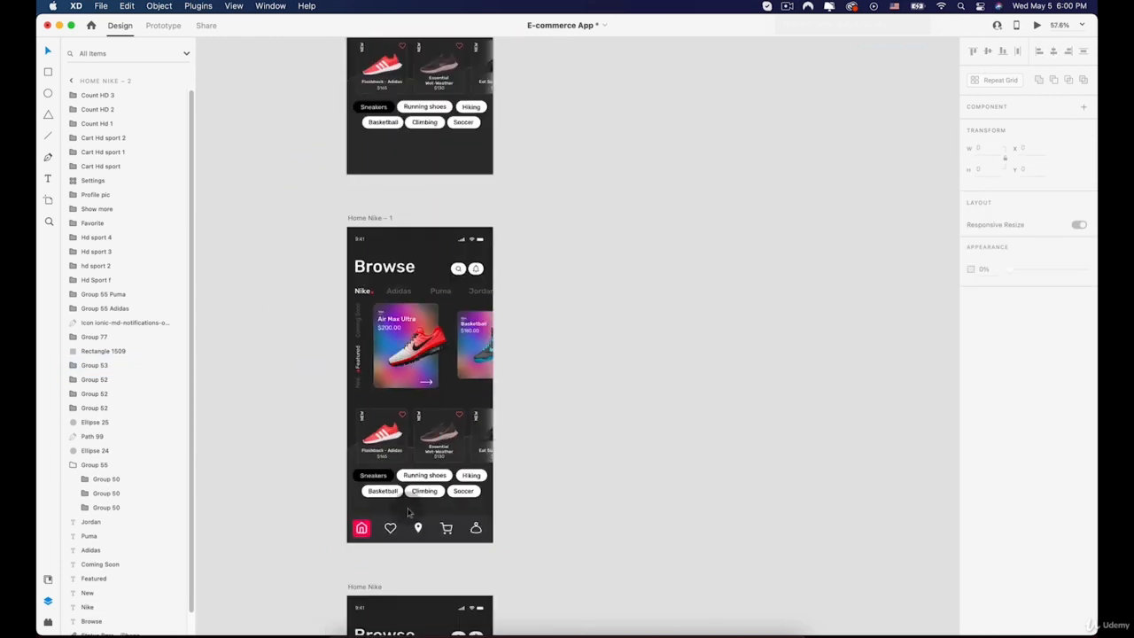
pyautogui.click(407, 524)
pyautogui.press('super+c')
pyautogui.scroll(5, 416, 398)
pyautogui.click(365, 152)
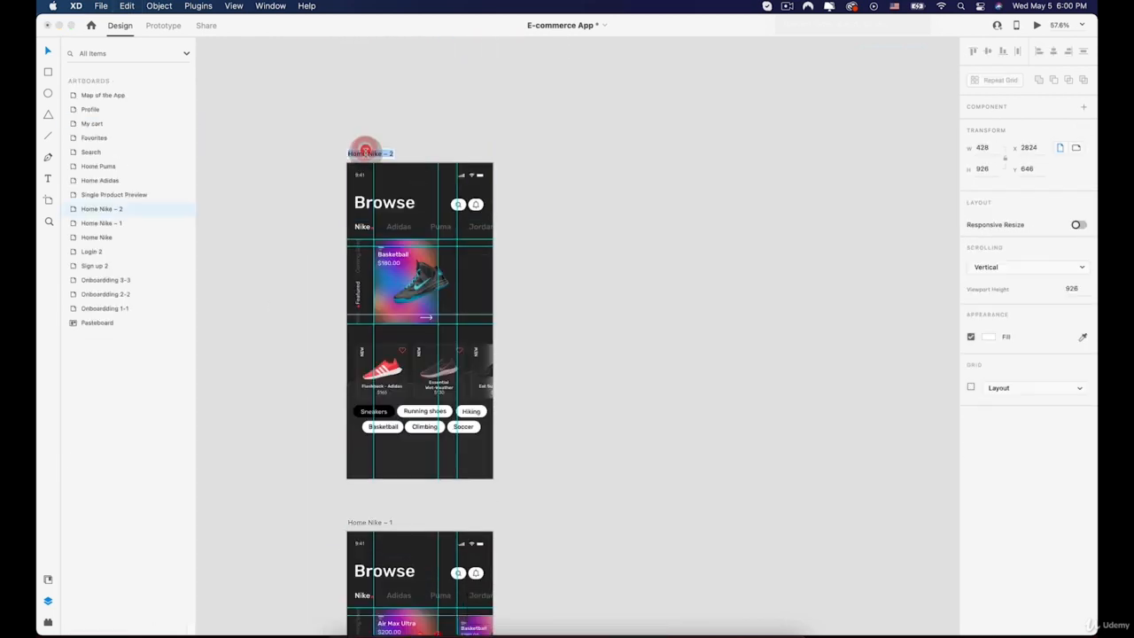
pyautogui.press('super+v')
# Step: Replace the old category chips on Home Nike – 2 with the Quick Search group copied from Home Nike – 1
pyautogui.click(429, 425)
pyautogui.press('BackSpace')
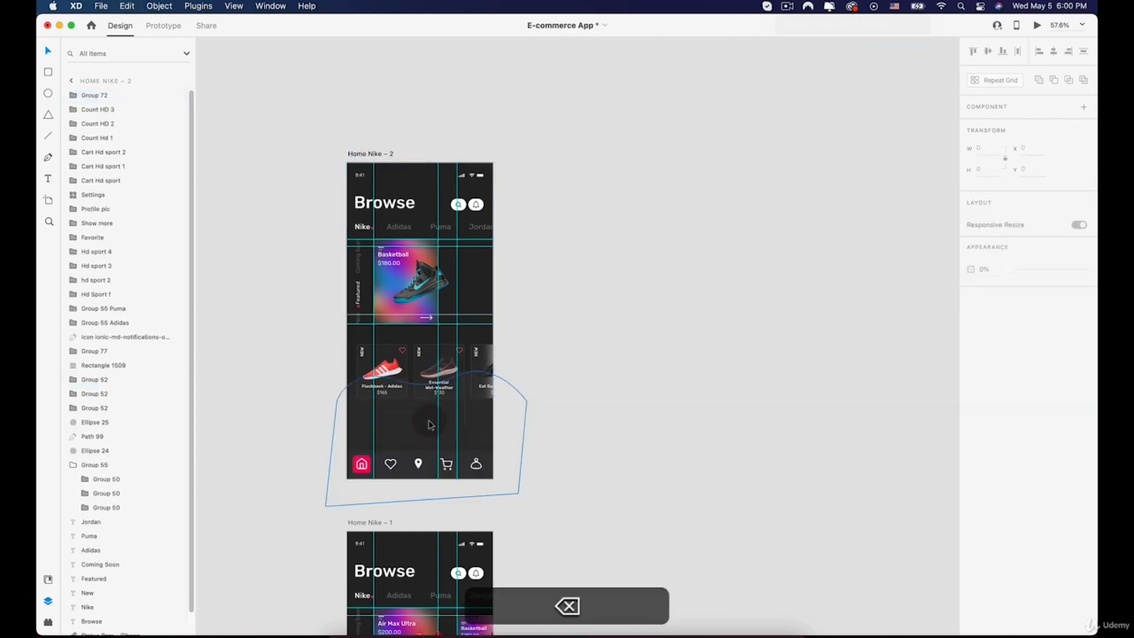
pyautogui.scroll(-4, 430, 425)
pyautogui.click(420, 592)
pyautogui.scroll(5, 408, 217)
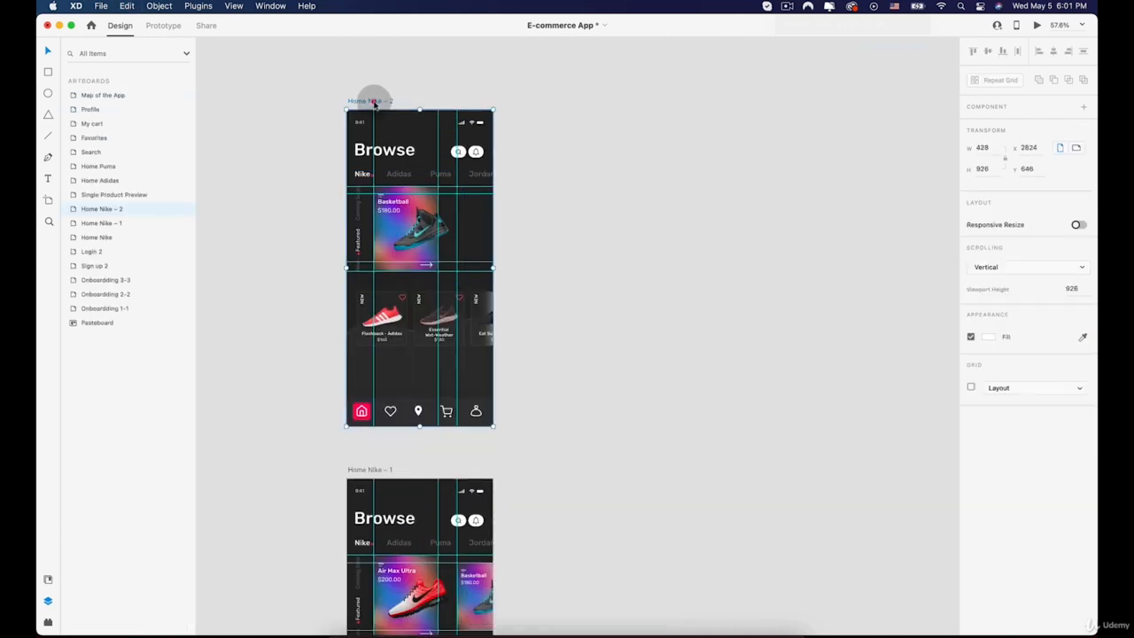
pyautogui.press('super+v')
# Step: Replace the three separate new-shoe cards on Home Nike – 2 with the New shoe group copied from Home Nike – 1
pyautogui.click(428, 304)
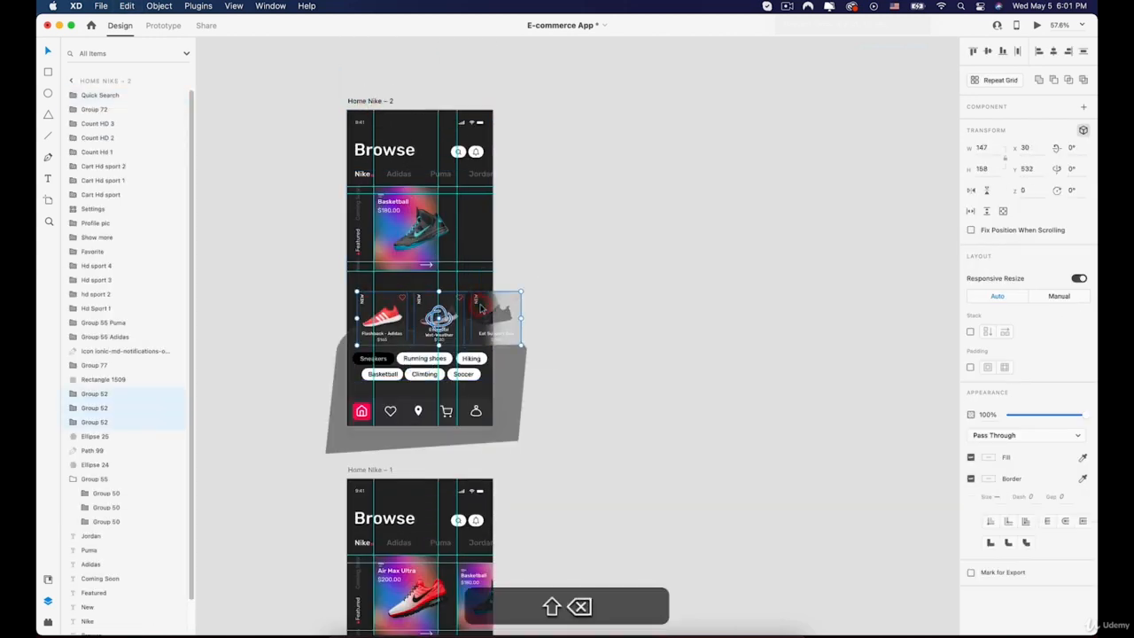
pyautogui.press('BackSpace')
pyautogui.scroll(-4, 511, 332)
pyautogui.click(429, 498)
pyautogui.press('super+c')
pyautogui.scroll(5, 390, 269)
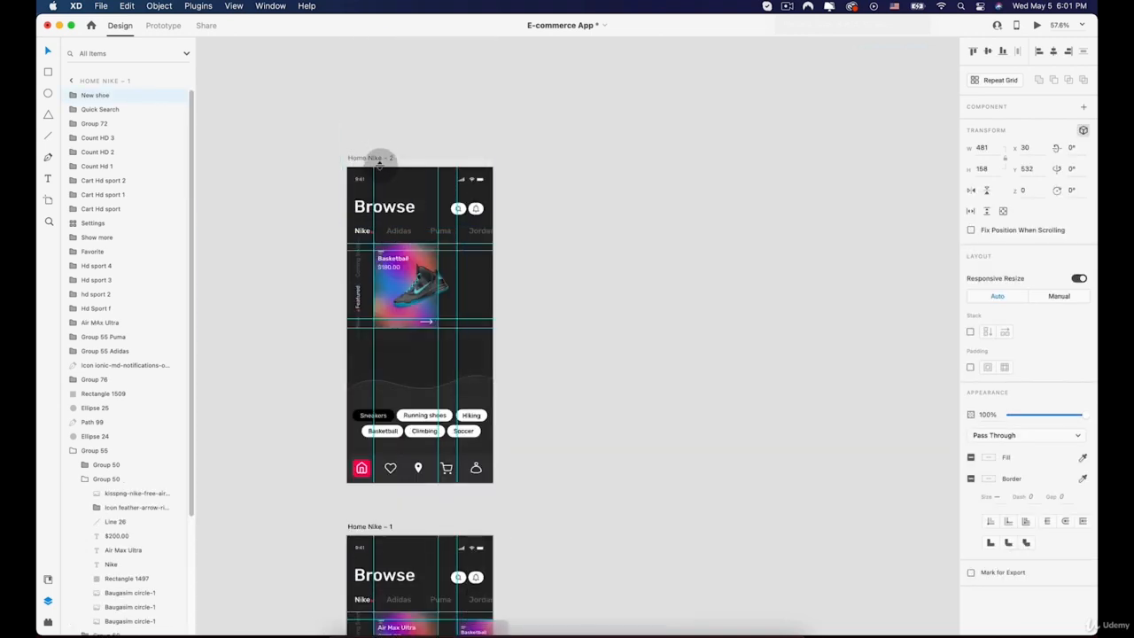
pyautogui.click(374, 156)
pyautogui.press('super+v')
# Step: Delete the bottom navigation's background bar and the pink highlight behind the home icon on Home Adidas
pyautogui.scroll(-7, 493, 304)
pyautogui.press('space')
pyautogui.moveTo(696, 239); pyautogui.dragTo(529, 195)
pyautogui.scroll(8, 531, 463)
pyautogui.click(469, 443)
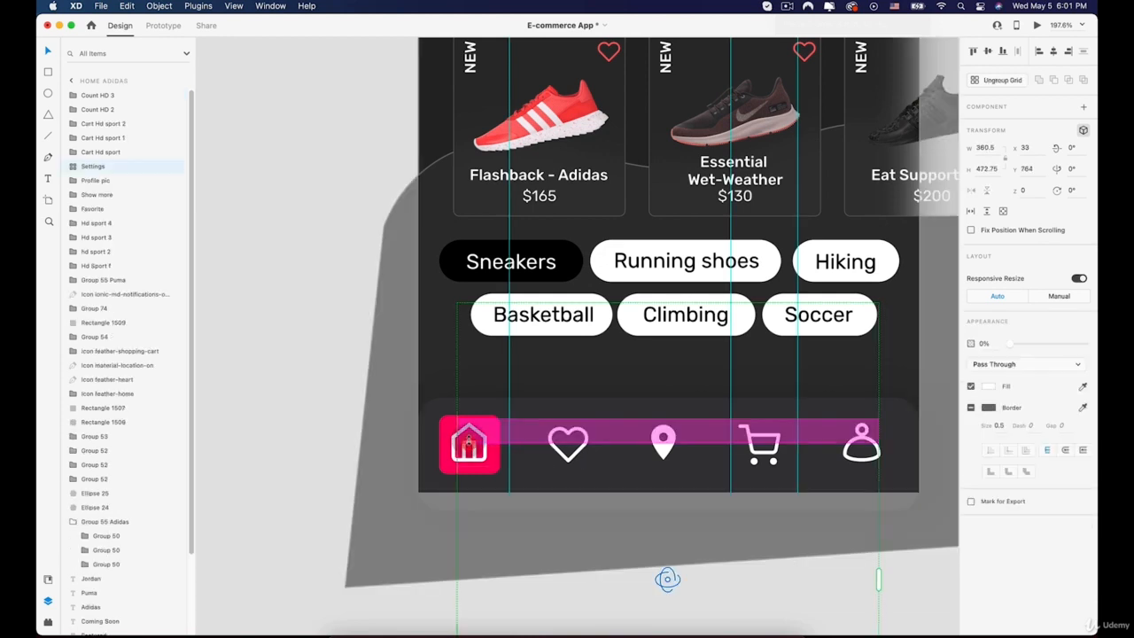
pyautogui.press('BackSpace')
pyautogui.press('BackSpace')
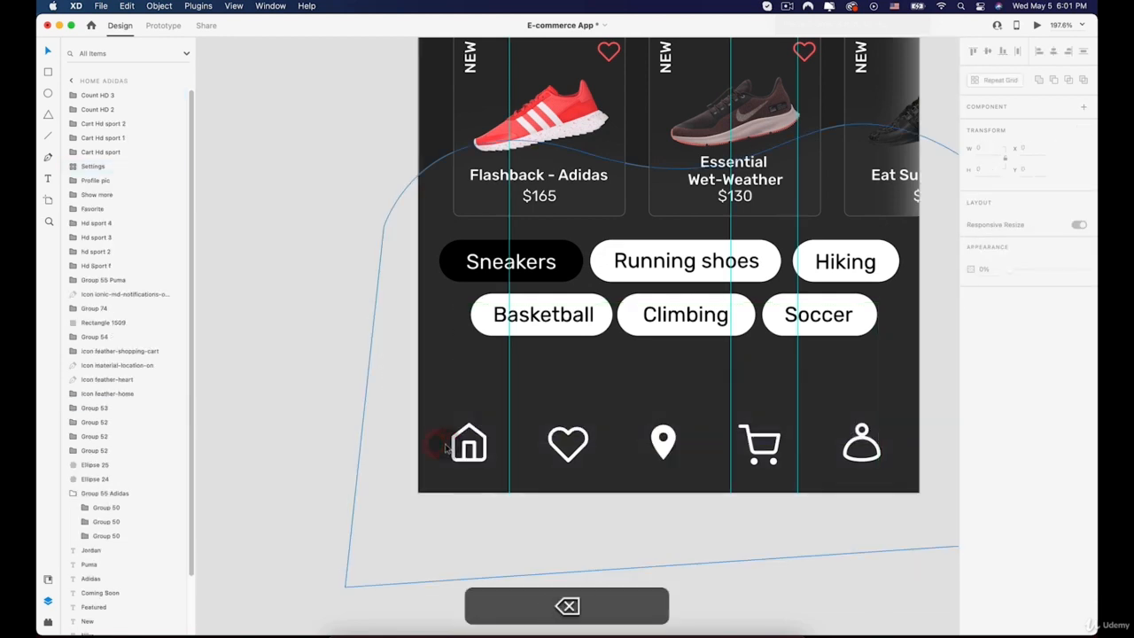
pyautogui.press('super+z')
pyautogui.click(446, 449)
pyautogui.press('BackSpace')
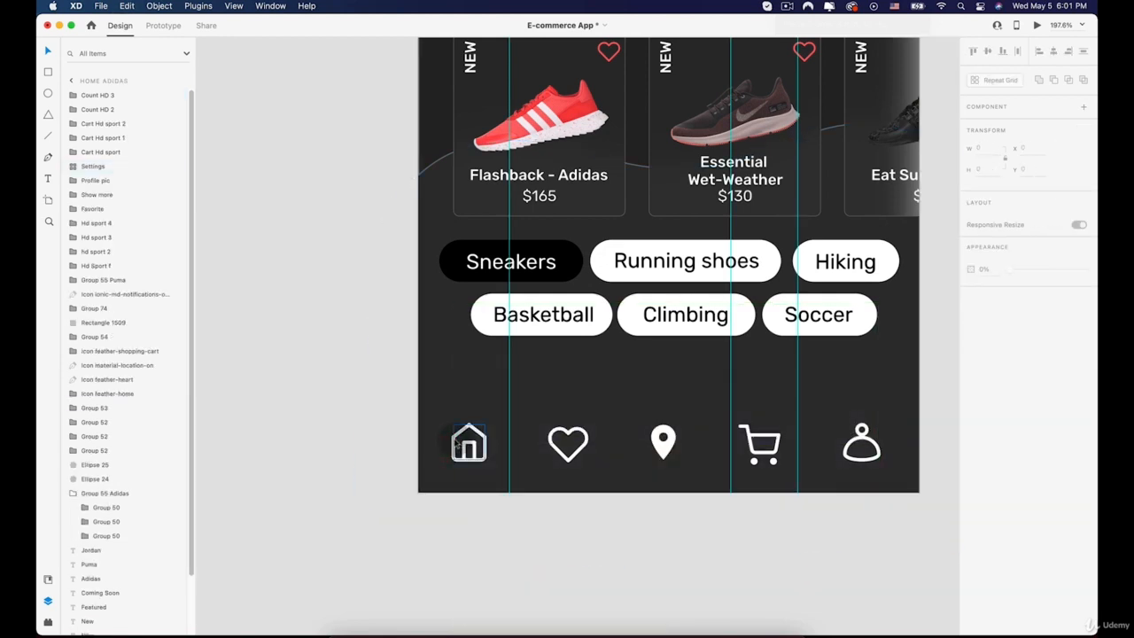
# Step: Delete the loose home, heart, location, cart and profile icons from Home Adidas's bottom navigation
pyautogui.click(454, 440)
pyautogui.press('BackSpace')
pyautogui.click(562, 434)
pyautogui.press('BackSpace')
pyautogui.click(658, 434)
pyautogui.press('BackSpace')
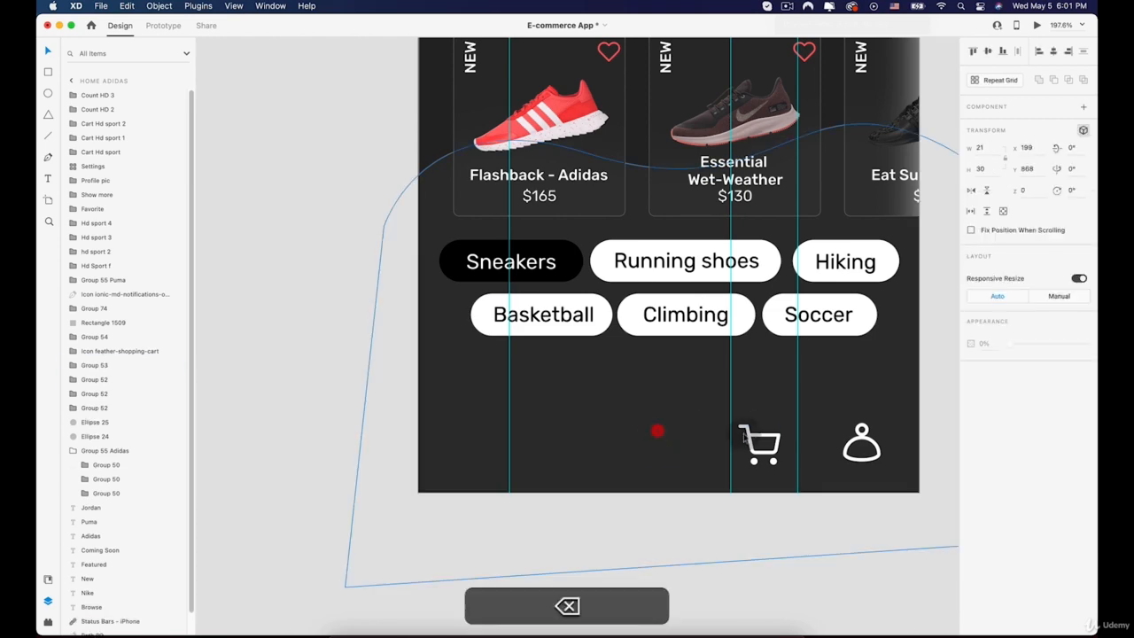
pyautogui.click(756, 434)
pyautogui.press('BackSpace')
pyautogui.click(856, 441)
pyautogui.press('BackSpace')
# Step: Copy the grouped bottom navigation from Home Nike into Home Adidas
pyautogui.scroll(-8, 644, 393)
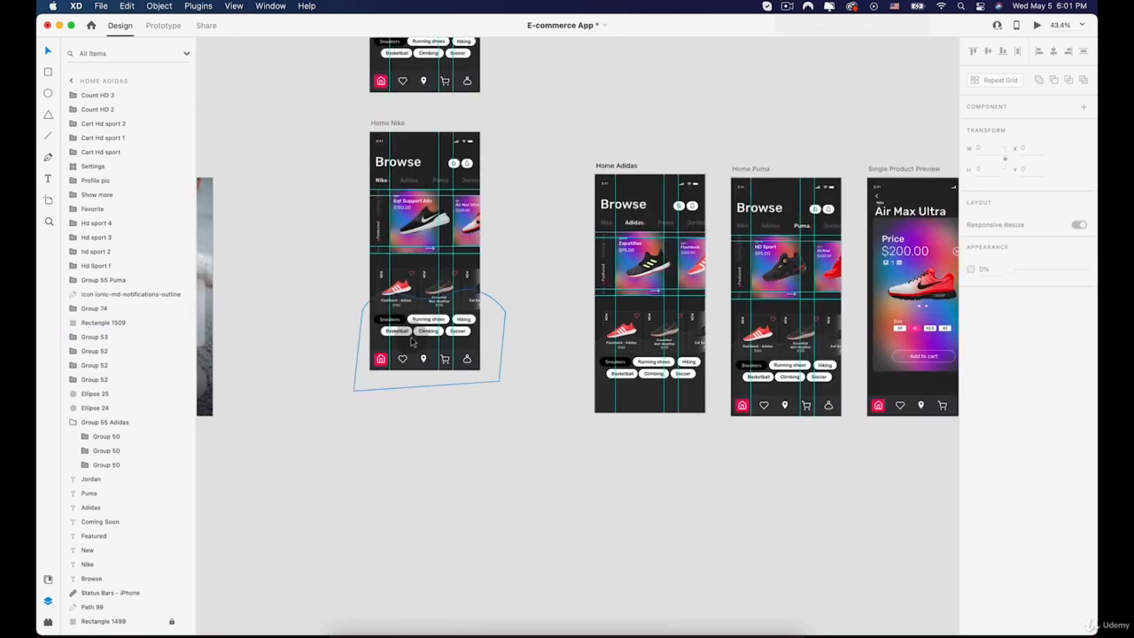
pyautogui.keyDown('super'); pyautogui.click(426, 354); pyautogui.keyUp('super')
pyautogui.click(623, 166)
pyautogui.press('super+v')
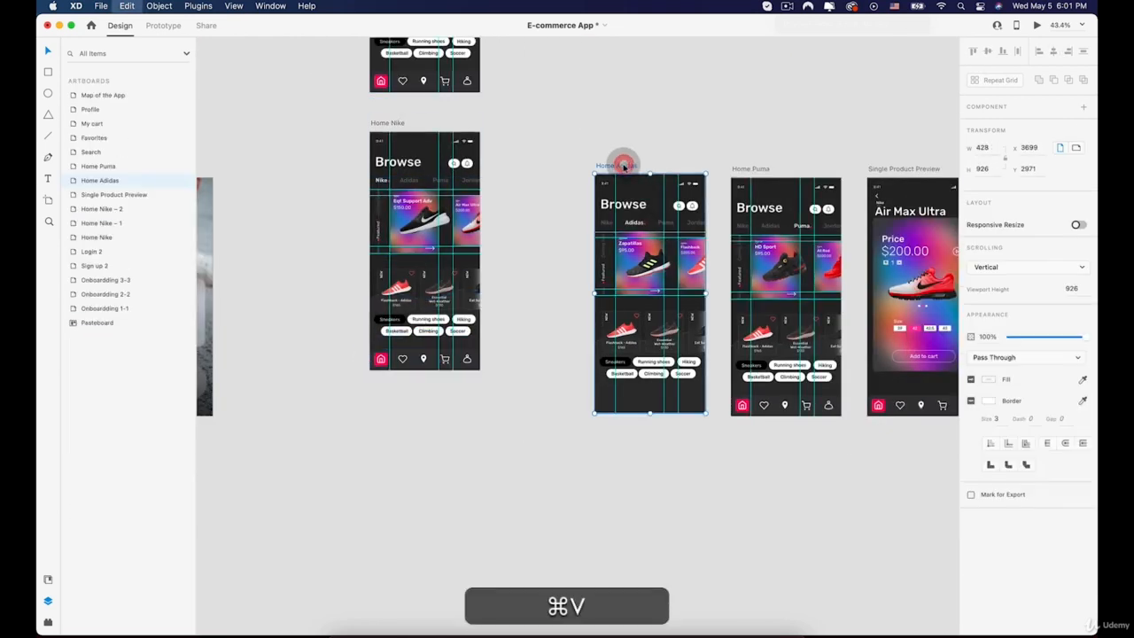
# Step: Replace the old category chips on Home Adidas with the Quick Search group copied from Home Nike
pyautogui.click(650, 430)
pyautogui.press('BackSpace')
pyautogui.click(426, 324)
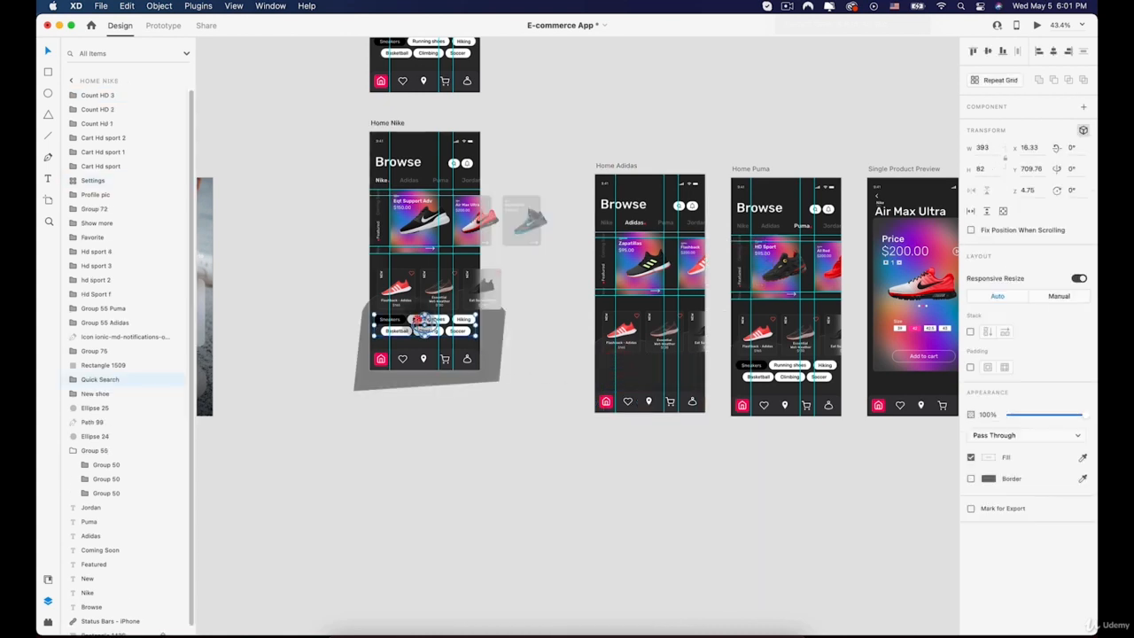
pyautogui.press('super+c')
pyautogui.click(623, 166)
pyautogui.press('super+v')
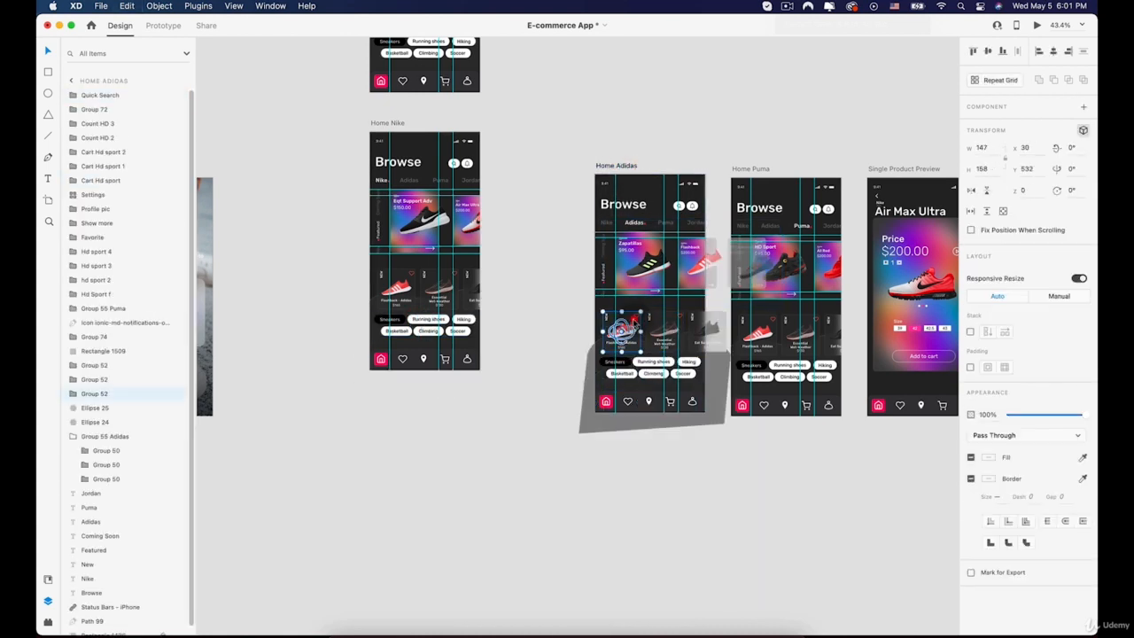
# Step: Replace the separate new-shoe cards on Home Adidas with the New shoe group copied from Home Nike
pyautogui.click(633, 324)
pyautogui.press('BackSpace')
pyautogui.click(476, 312)
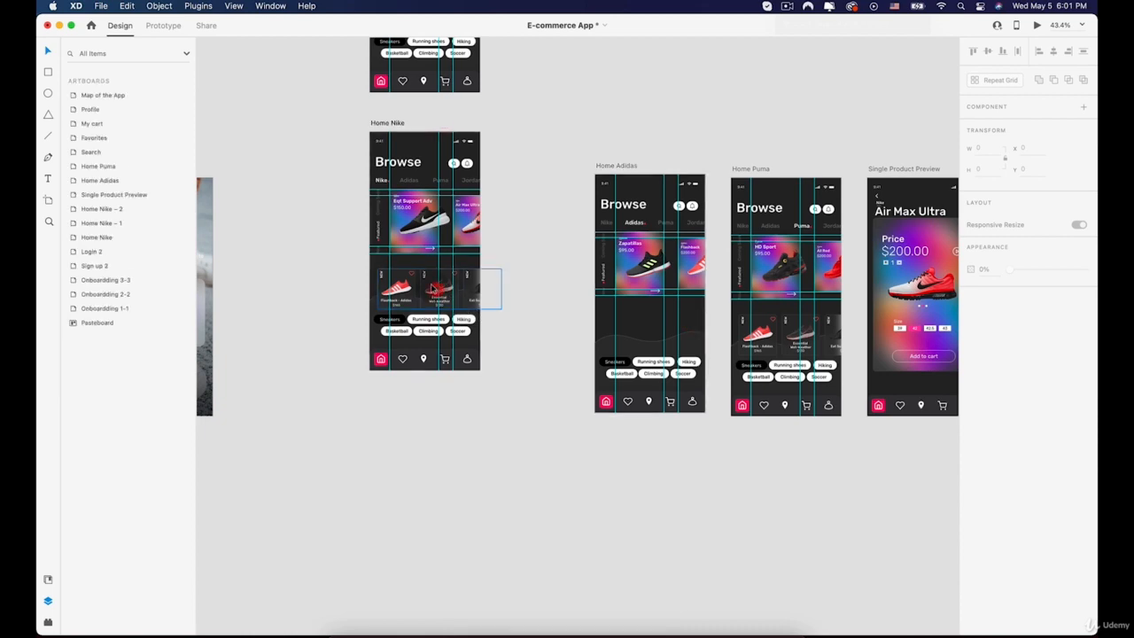
pyautogui.press('super+c')
pyautogui.click(616, 164)
pyautogui.press('super+v')
# Step: Delete the home icon, its pink highlight and the heart icon from Home Puma's bottom navigation
pyautogui.click(752, 168)
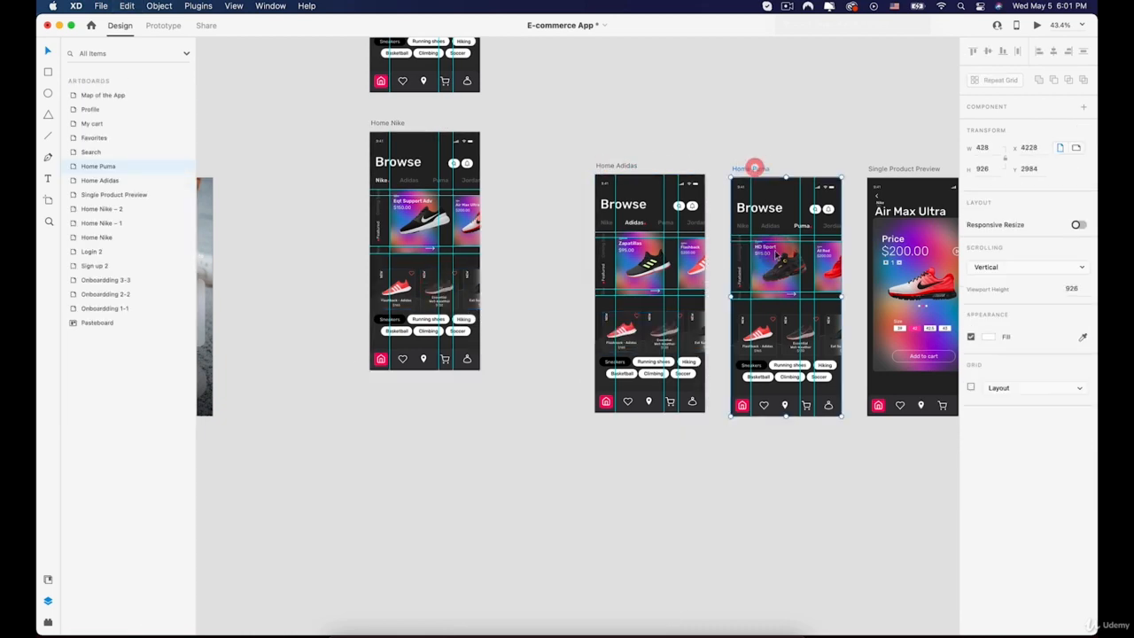
pyautogui.click(743, 406)
pyautogui.scroll(5, 743, 406)
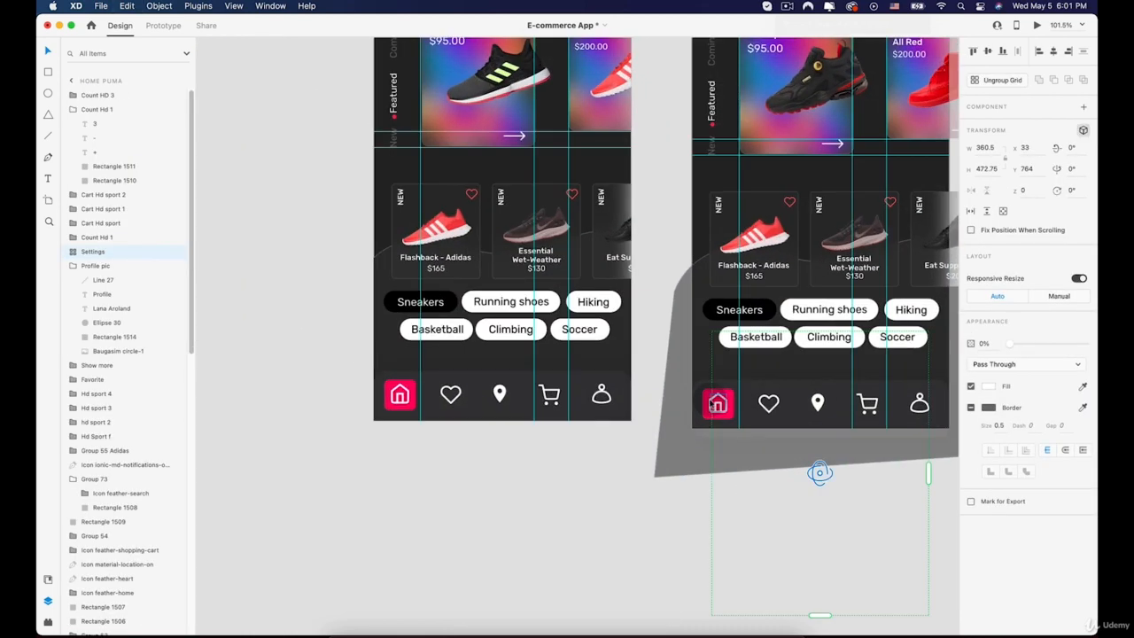
pyautogui.press('BackSpace')
pyautogui.click(707, 406)
pyautogui.press('BackSpace')
pyautogui.click(768, 404)
pyautogui.press('BackSpace')
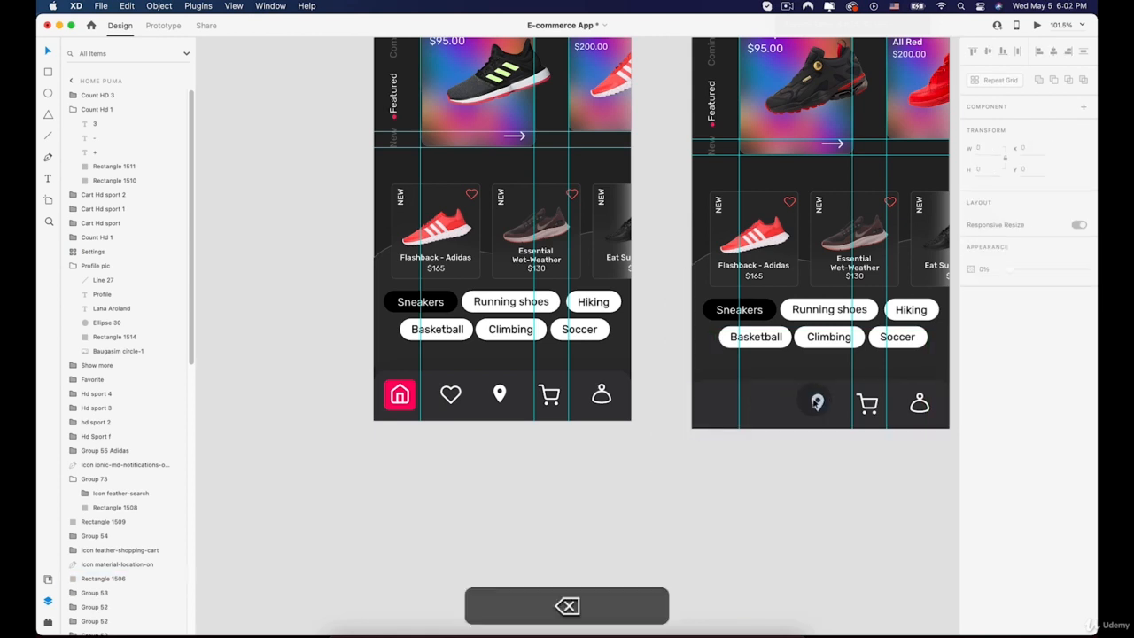
# Step: Delete the location, cart and profile icons and the navigation background bar from Home Puma
pyautogui.click(816, 403)
pyautogui.press('BackSpace')
pyautogui.click(866, 404)
pyautogui.press('BackSpace')
pyautogui.click(918, 403)
pyautogui.press('BackSpace')
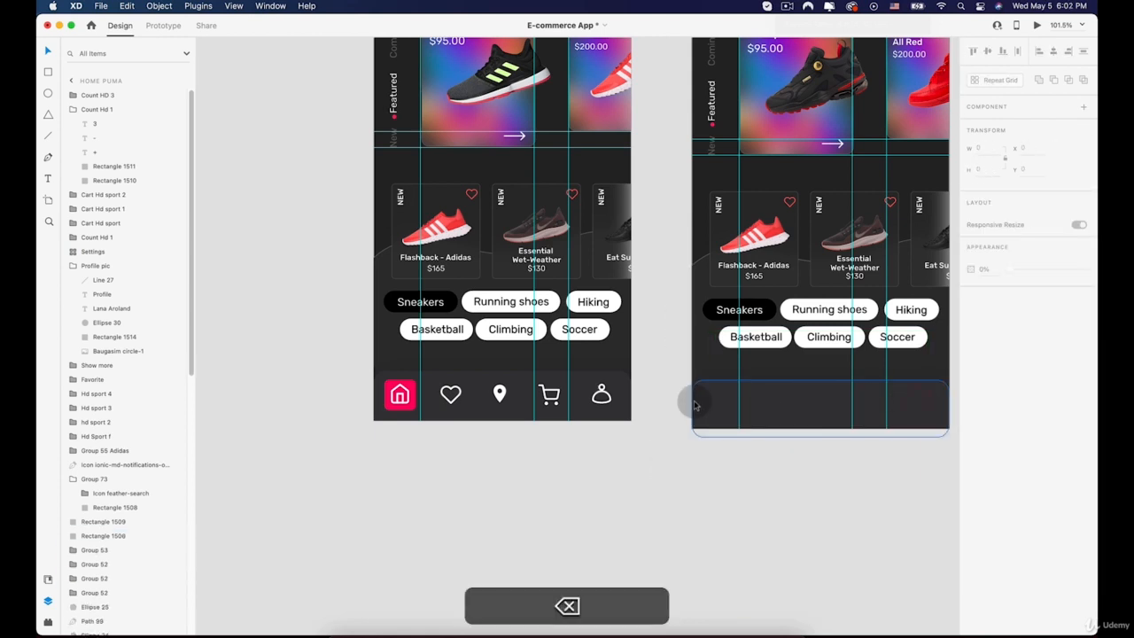
pyautogui.click(697, 401)
pyautogui.press('BackSpace')
# Step: Copy the grouped bottom navigation from Home Adidas into Home Puma
pyautogui.click(500, 394)
pyautogui.press('super+c')
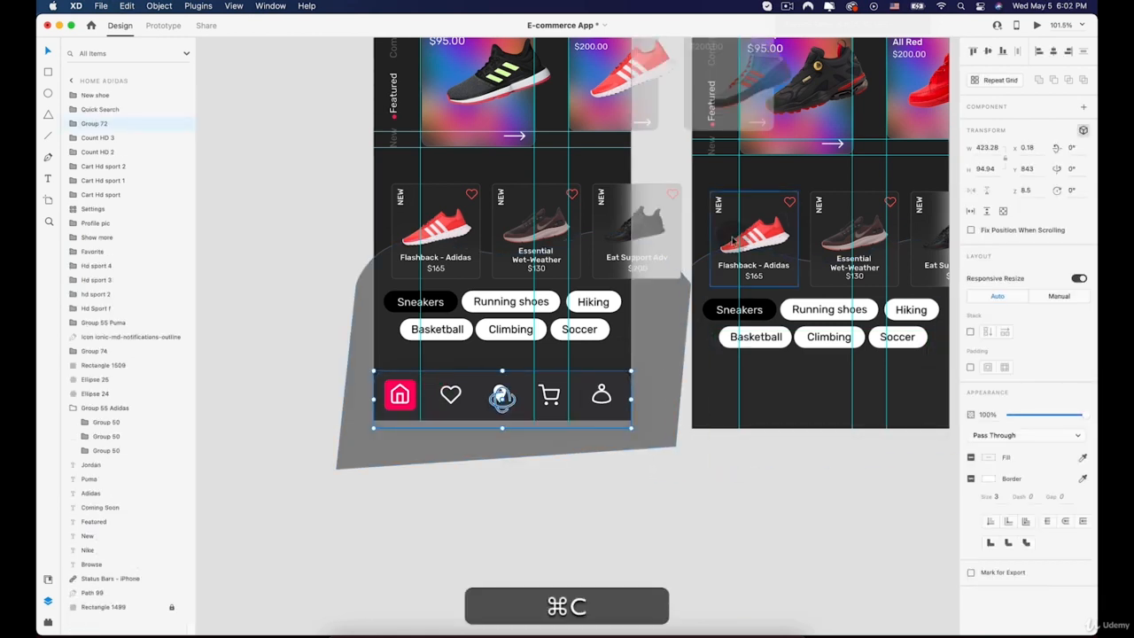
pyautogui.scroll(-5, 741, 130)
pyautogui.click(737, 133)
pyautogui.press('super+v')
pyautogui.scroll(5, 784, 269)
# Step: Replace the old category chips on Home Puma with the Quick Search group copied from Home Adidas
pyautogui.click(738, 276)
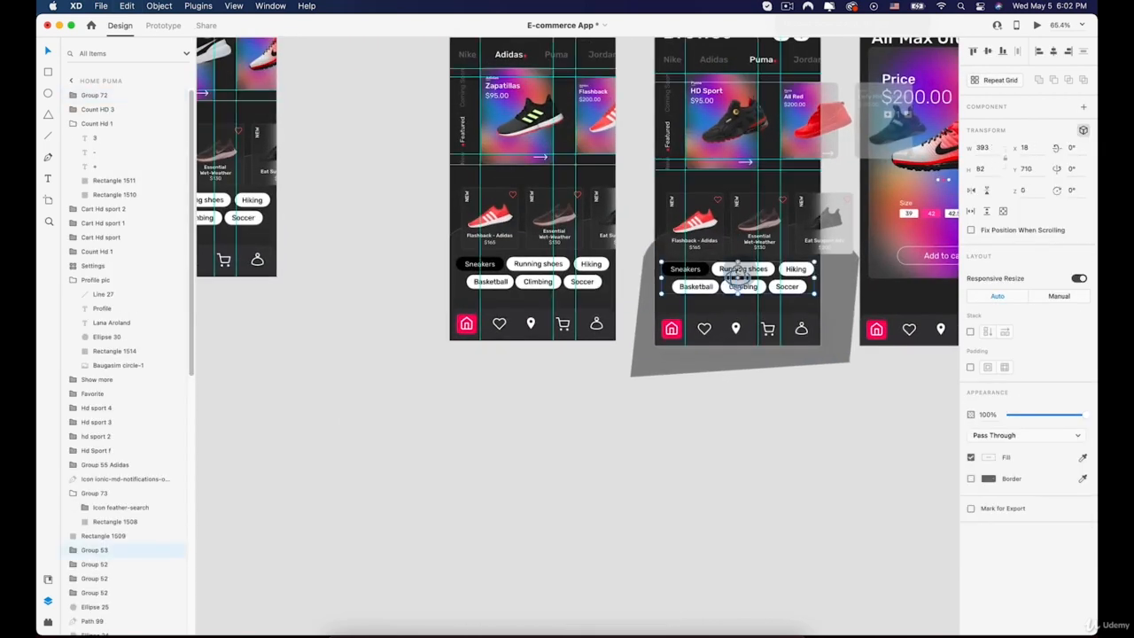
pyautogui.press('BackSpace')
pyautogui.click(537, 275)
pyautogui.press('super+c')
pyautogui.scroll(3, 677, 86)
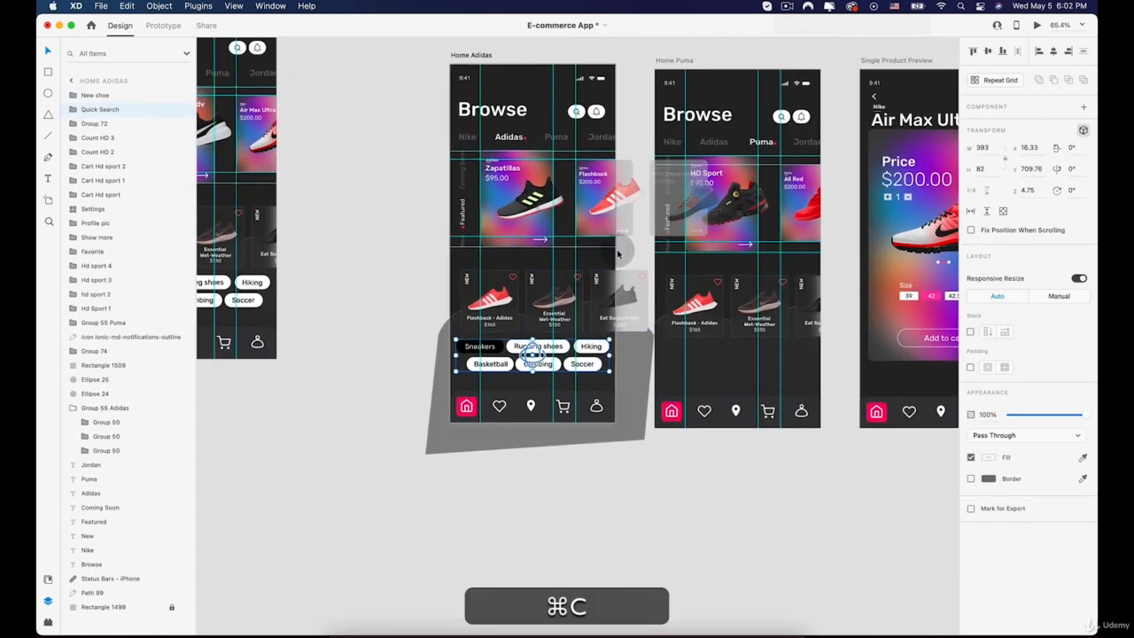
pyautogui.click(676, 86)
pyautogui.press('super+v')
# Step: Replace the separate new-shoe cards on Home Puma with the New shoe group copied from Home Adidas
pyautogui.click(696, 324)
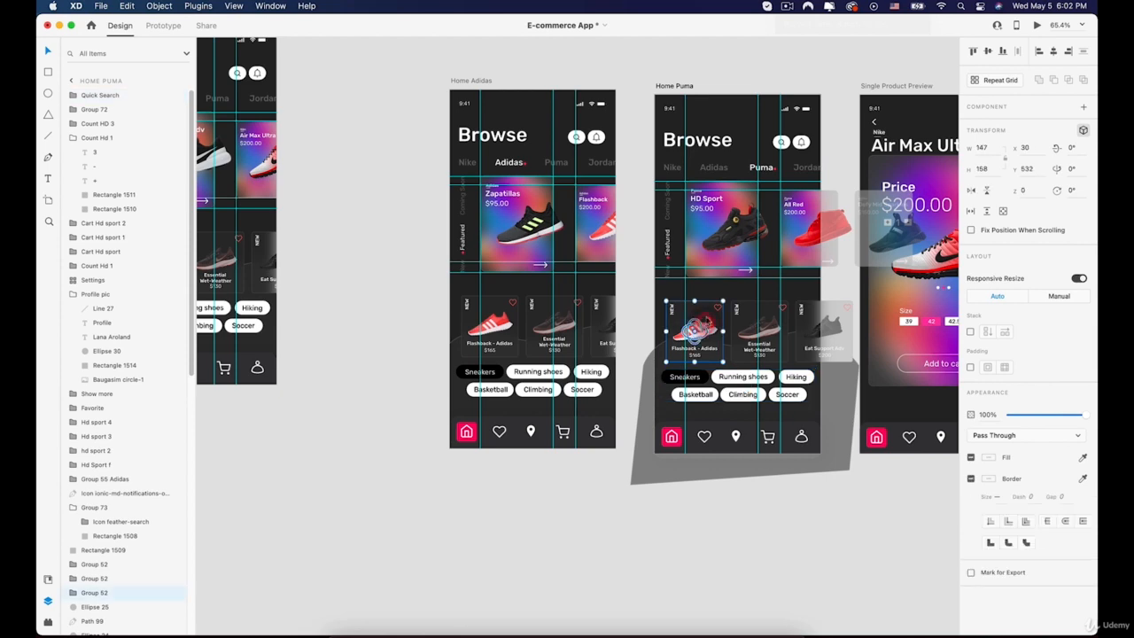
pyautogui.press('BackSpace')
pyautogui.click(554, 326)
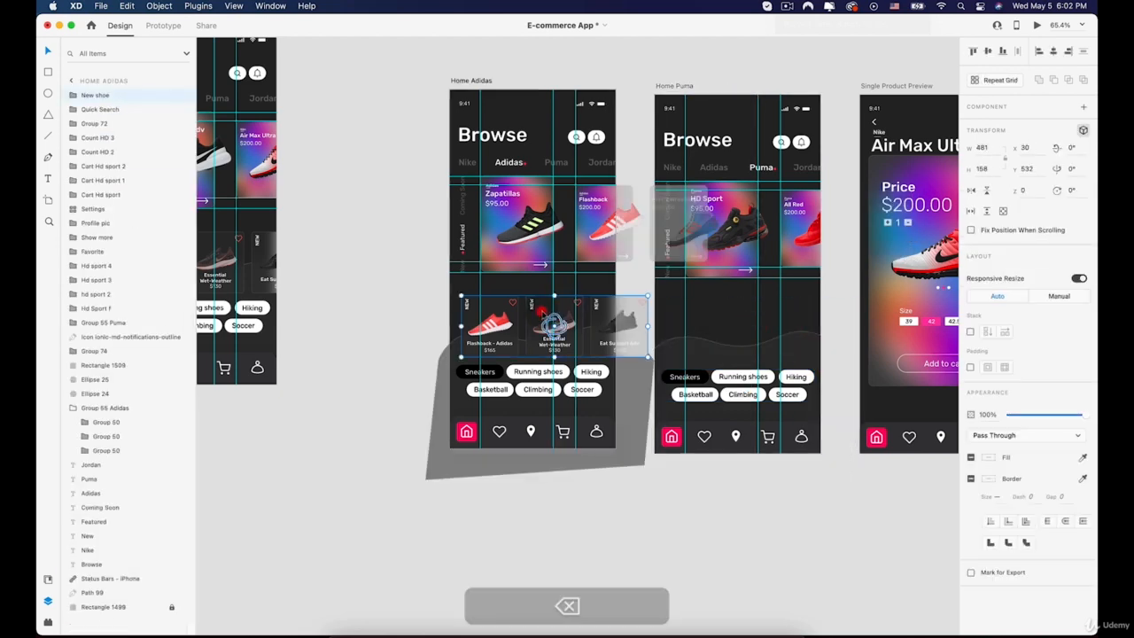
pyautogui.press('super+c')
pyautogui.click(677, 86)
pyautogui.press('super+v')
# Step: Copy Home Puma's grouped bottom navigation and delete the old navigation background bar on Single Product Preview
pyautogui.scroll(-3, 678, 84)
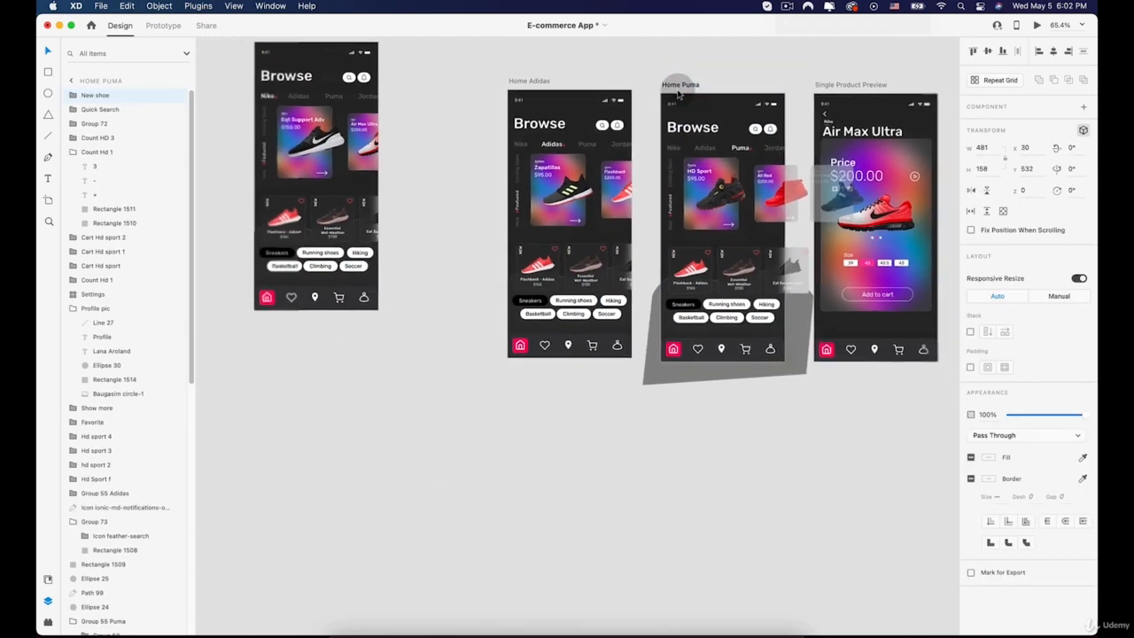
pyautogui.moveTo(707, 146); pyautogui.dragTo(484, 147)
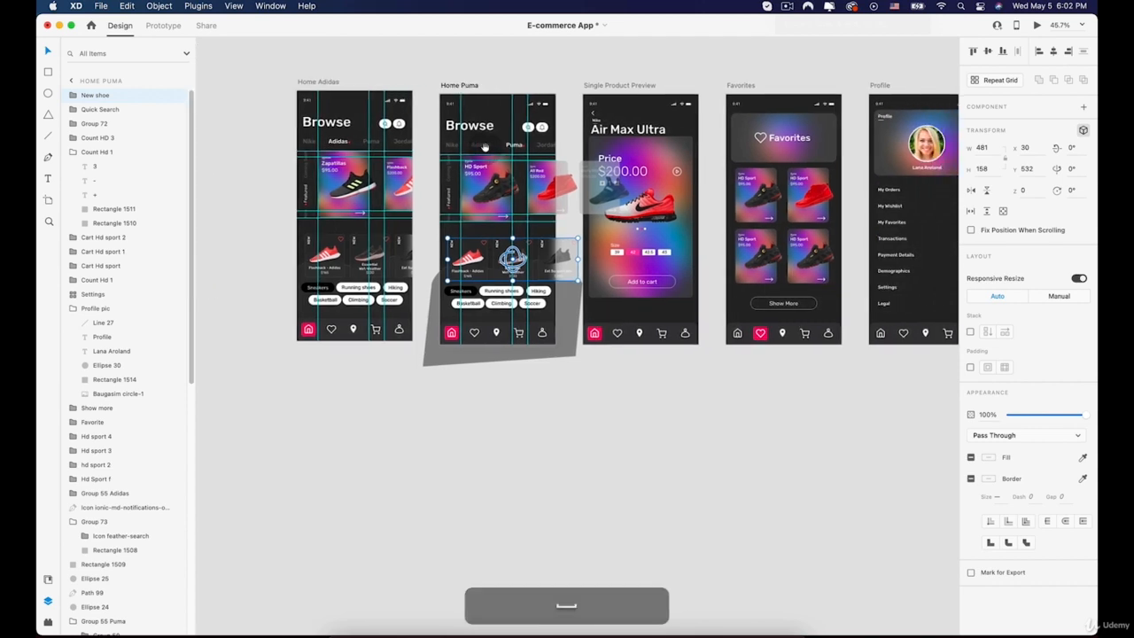
pyautogui.scroll(1, 585, 404)
pyautogui.click(589, 399)
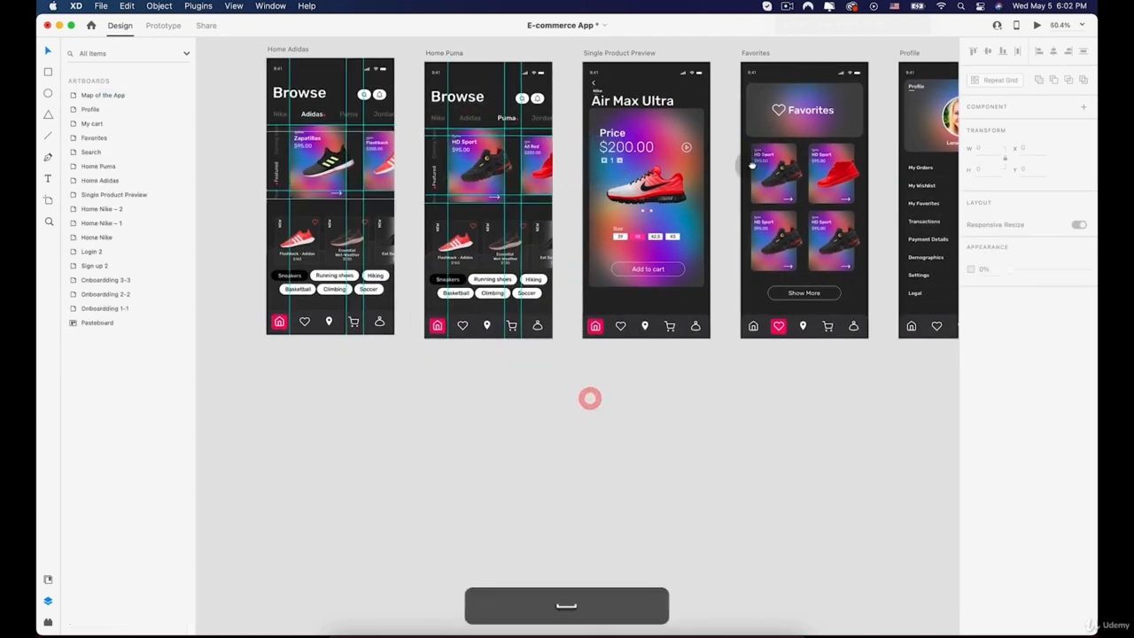
pyautogui.moveTo(768, 148); pyautogui.dragTo(656, 211)
pyautogui.moveTo(311, 428); pyautogui.dragTo(311, 428)
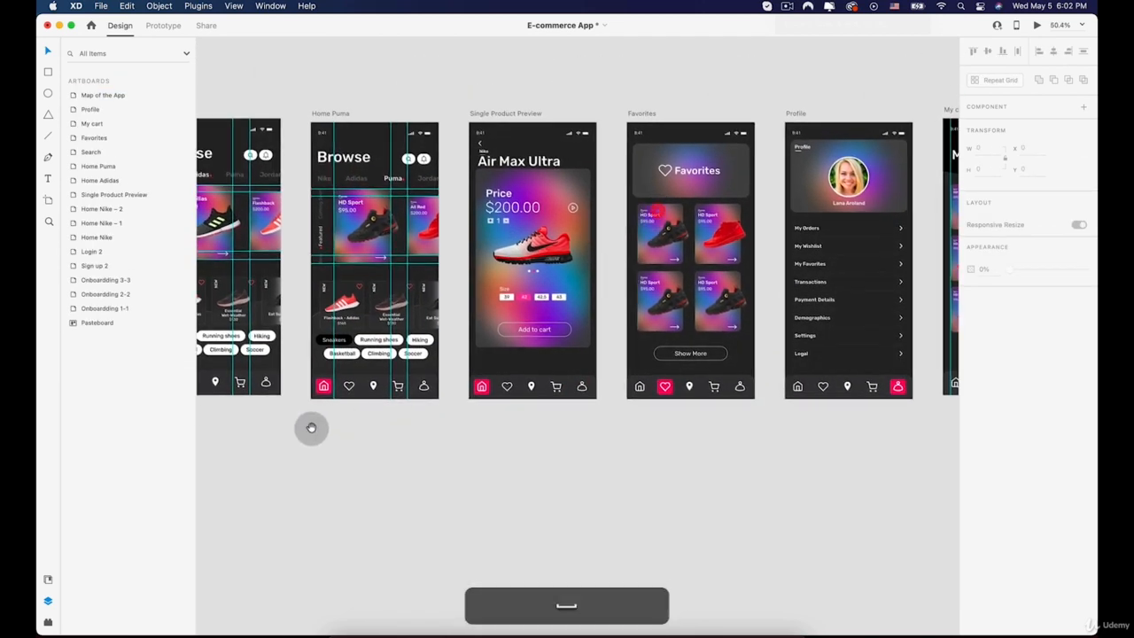
pyautogui.click(345, 383)
pyautogui.click(485, 113)
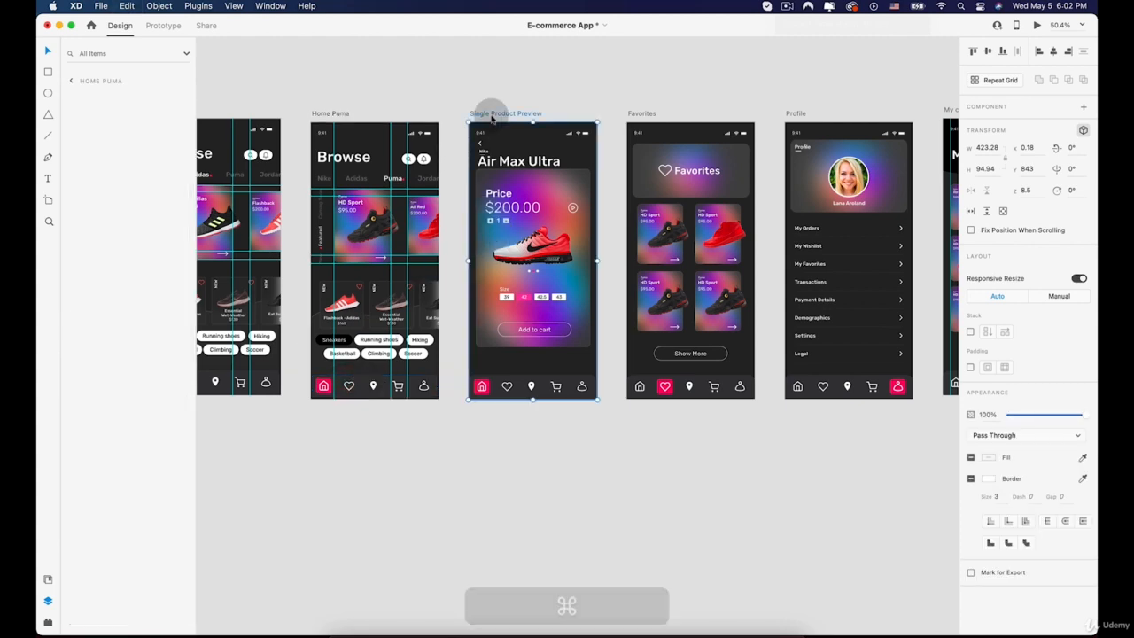
pyautogui.press('super+v')
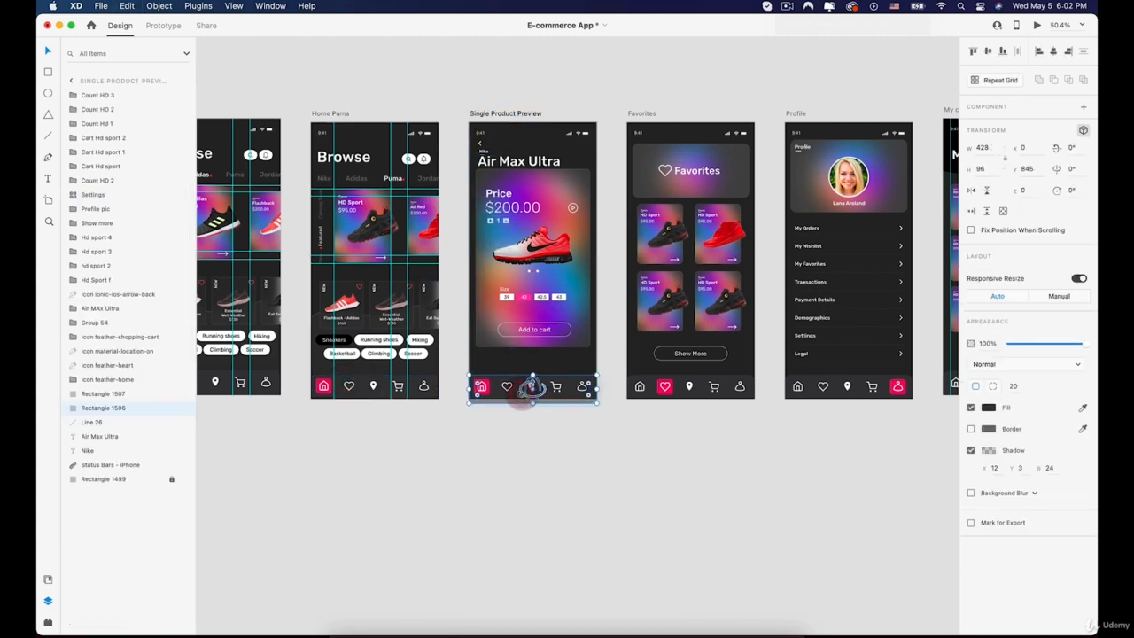
pyautogui.press('BackSpace')
pyautogui.scroll(5, 507, 386)
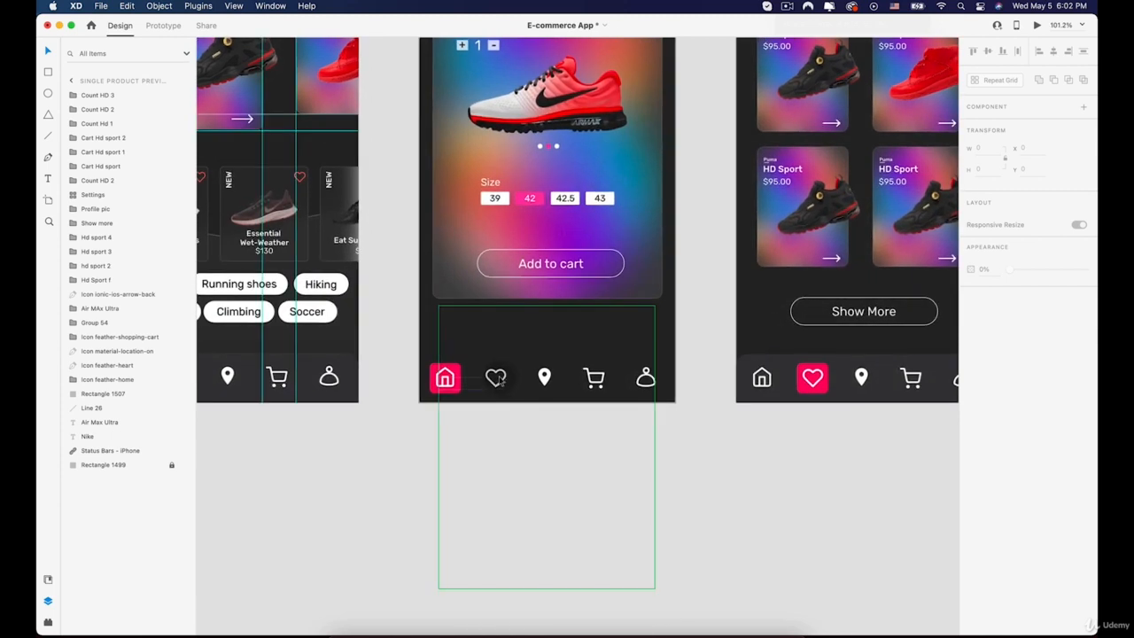
# Step: Delete the loose heart, location, cart and profile icons from Single Product Preview's bottom navigation
pyautogui.click(499, 378)
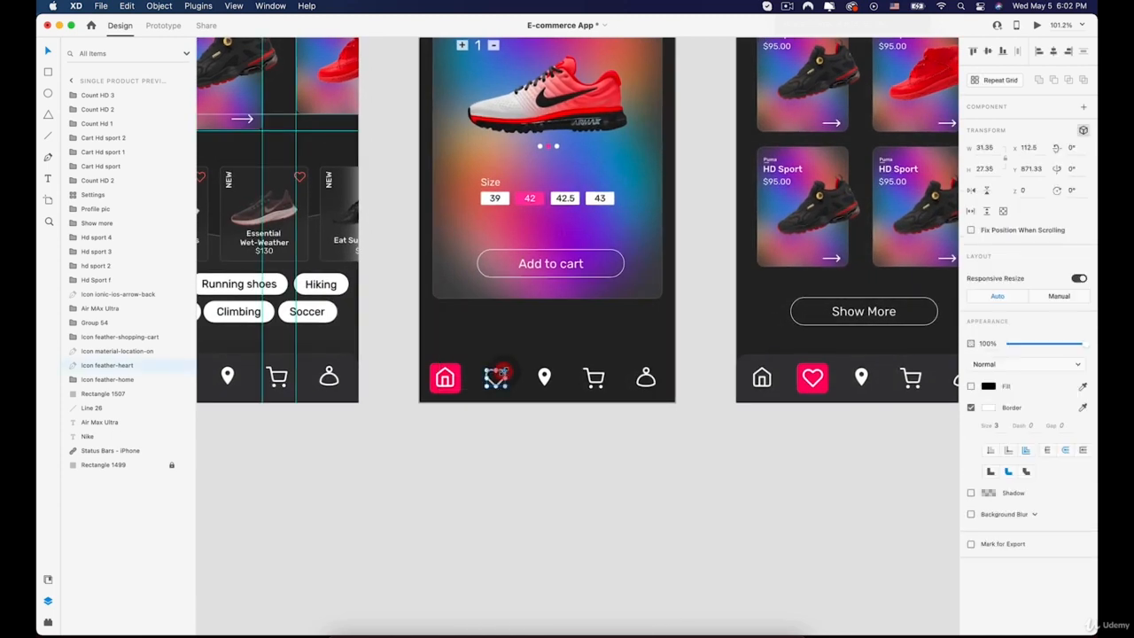
pyautogui.press('BackSpace')
pyautogui.click(545, 379)
pyautogui.press('BackSpace')
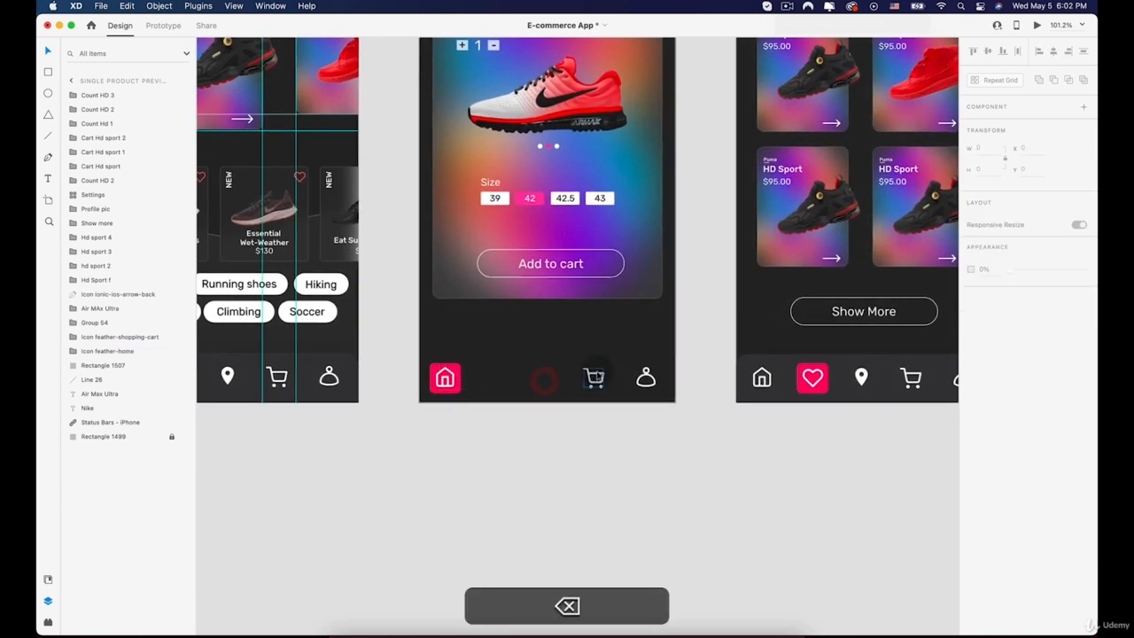
pyautogui.click(594, 377)
pyautogui.press('BackSpace')
pyautogui.click(645, 378)
pyautogui.press('BackSpace')
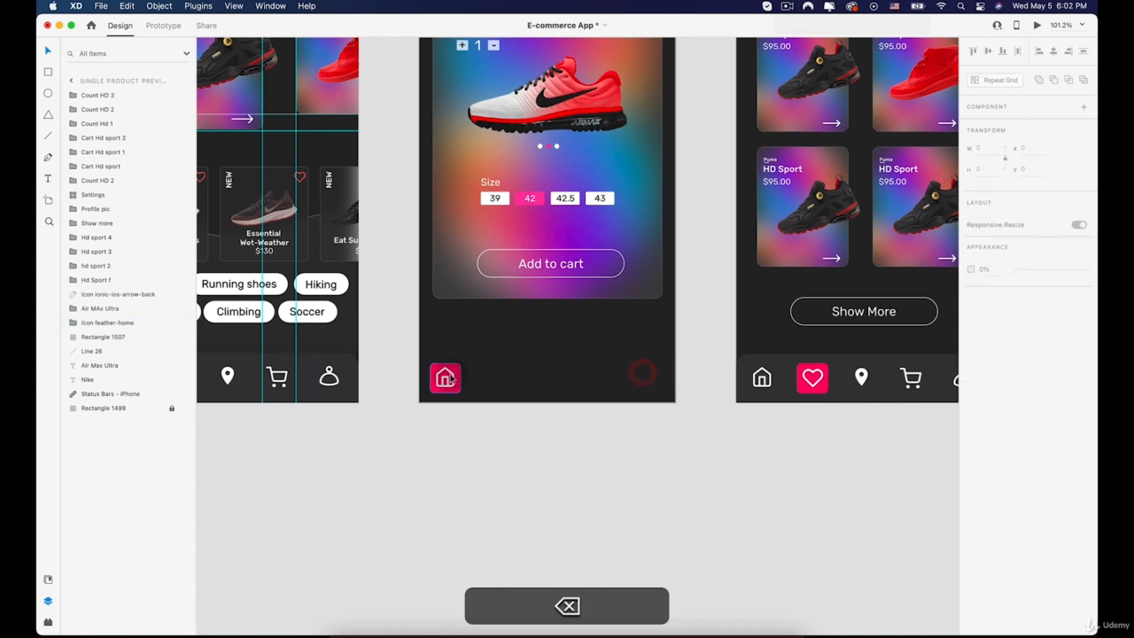
# Step: Delete the home icon and its pink highlight on Single Product Preview and paste the copied bottom navigation group
pyautogui.click(445, 378)
pyautogui.press('BackSpace')
pyautogui.click(444, 377)
pyautogui.press('BackSpace')
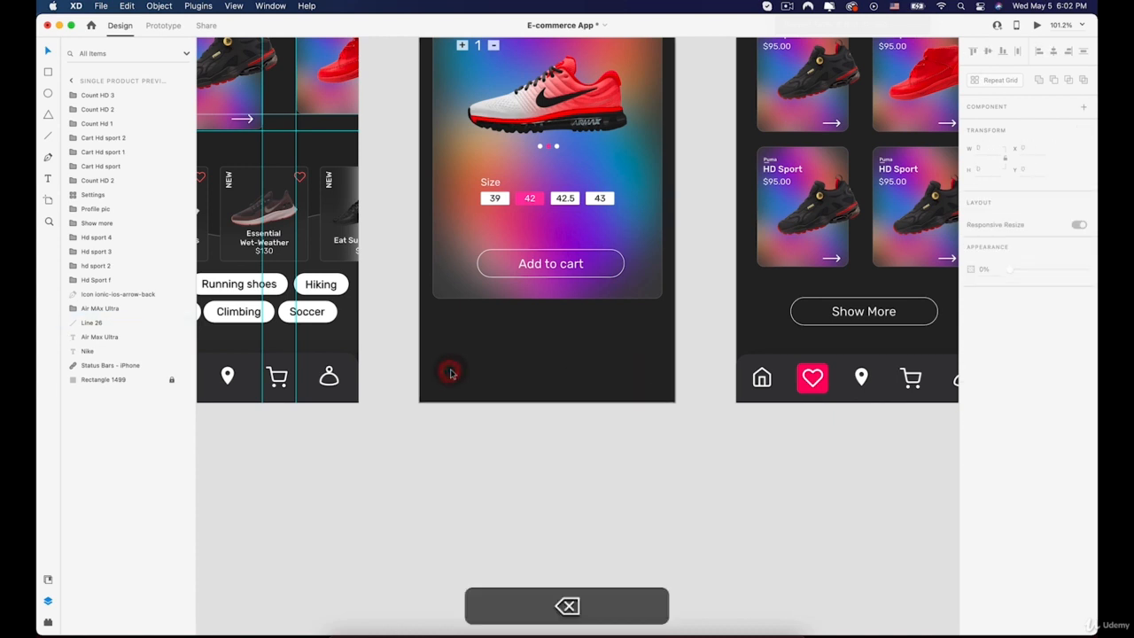
pyautogui.press('super+v')
# Step: Delete the home icon, the navigation background bar and the heart icon from the Favorites artboard
pyautogui.hscroll(5, 693, 357)
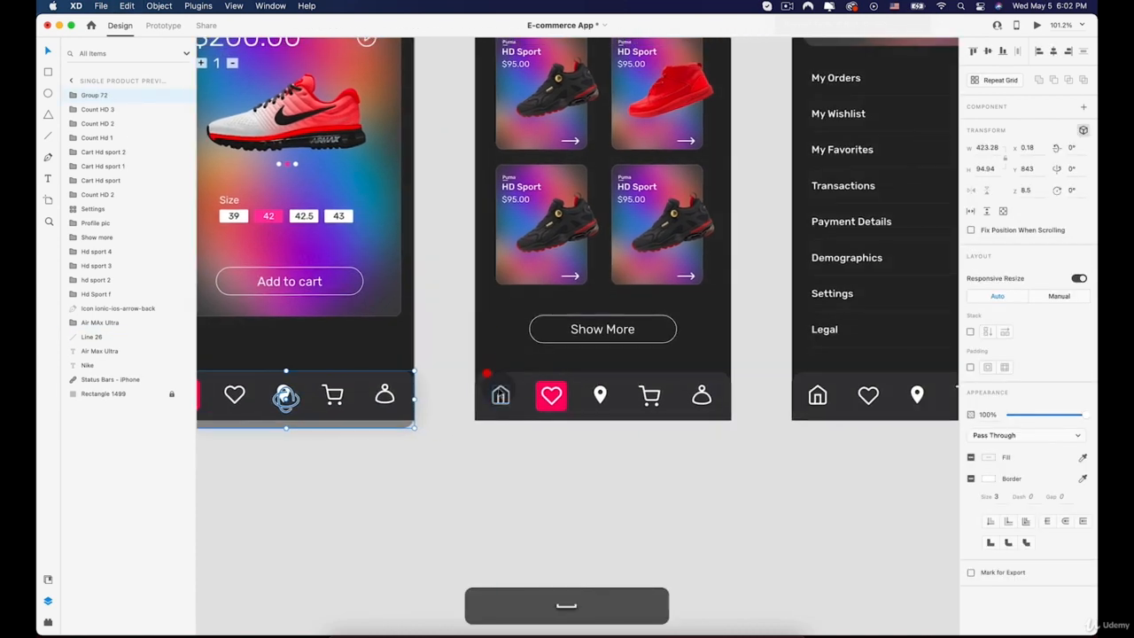
pyautogui.click(488, 372)
pyautogui.press('BackSpace')
pyautogui.click(506, 390)
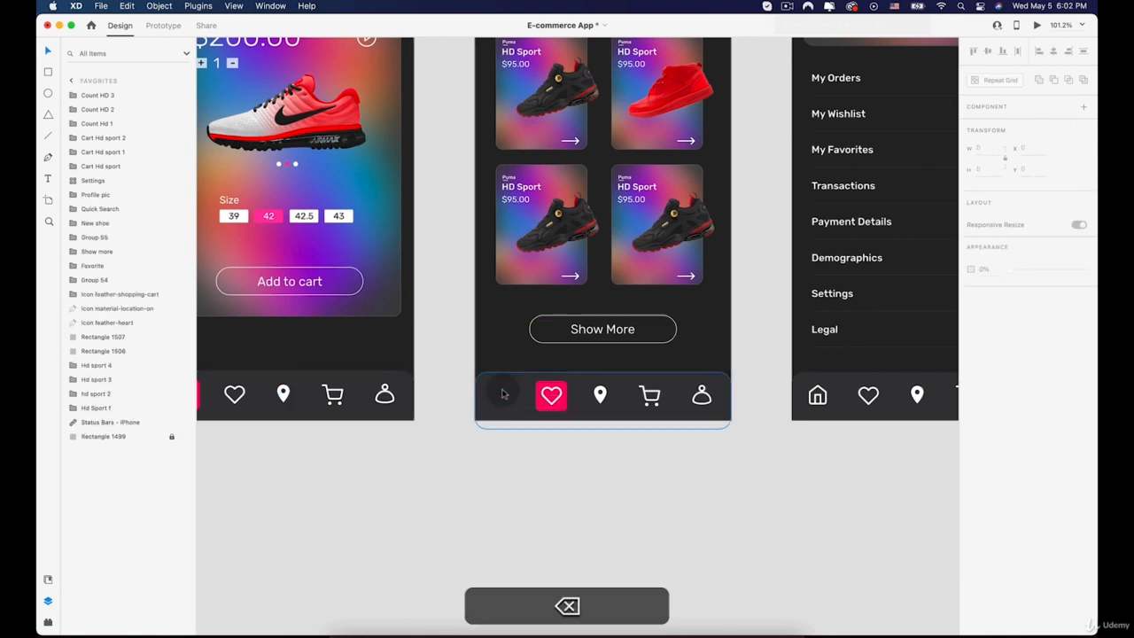
pyautogui.press('BackSpace')
pyautogui.click(553, 393)
pyautogui.press('BackSpace')
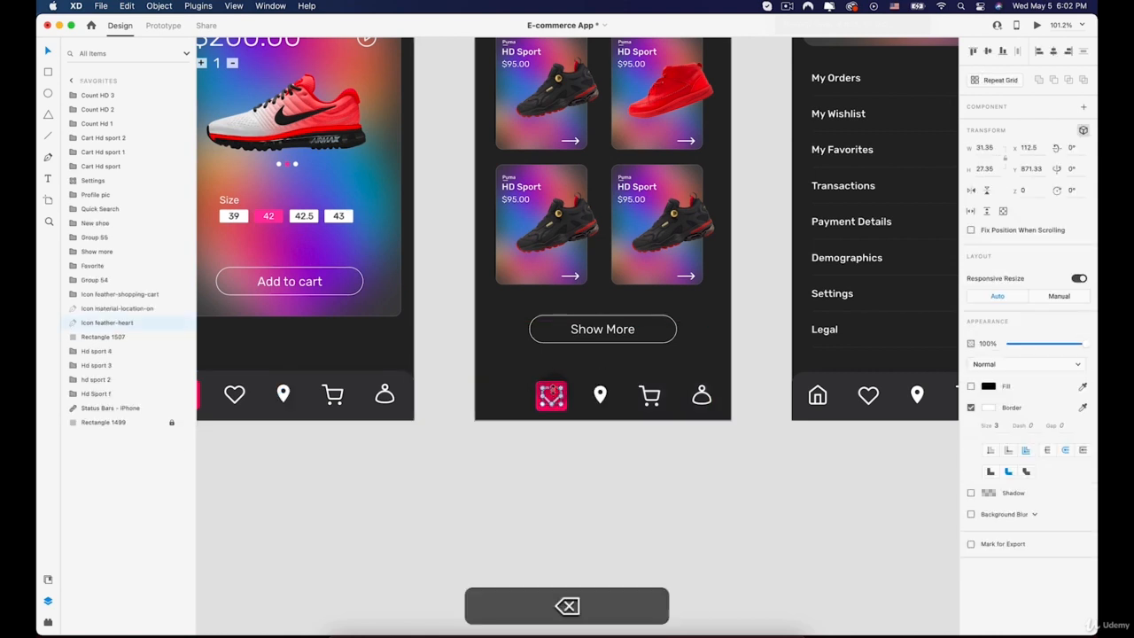
# Step: Delete the pink highlight rectangle left in the Favorites artboard's bottom navigation
pyautogui.click(553, 384)
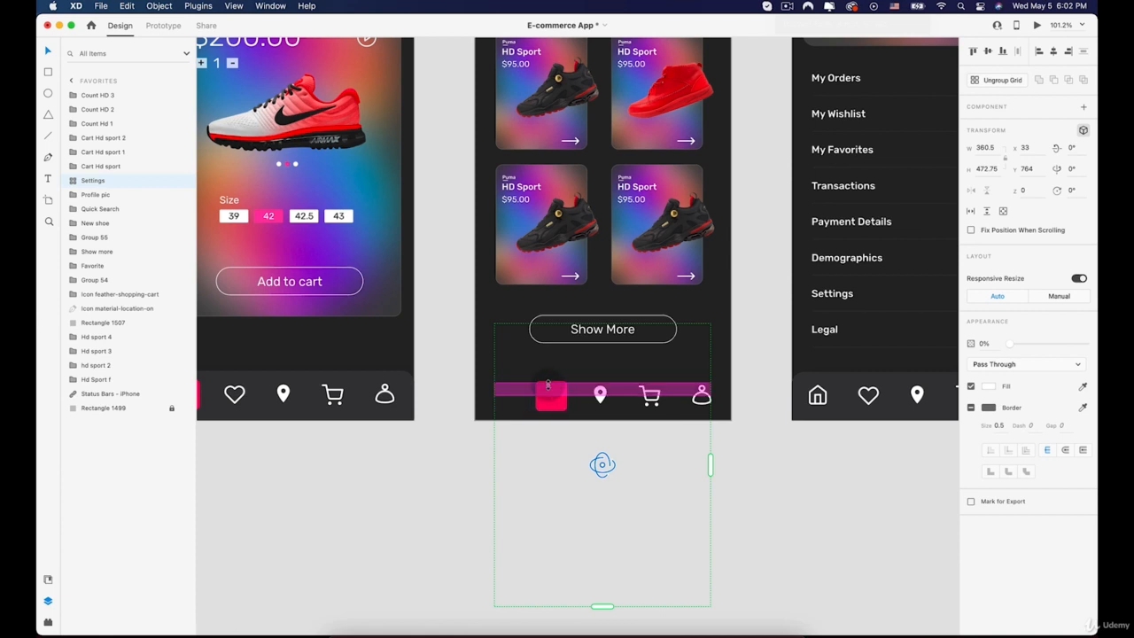
pyautogui.press('super')
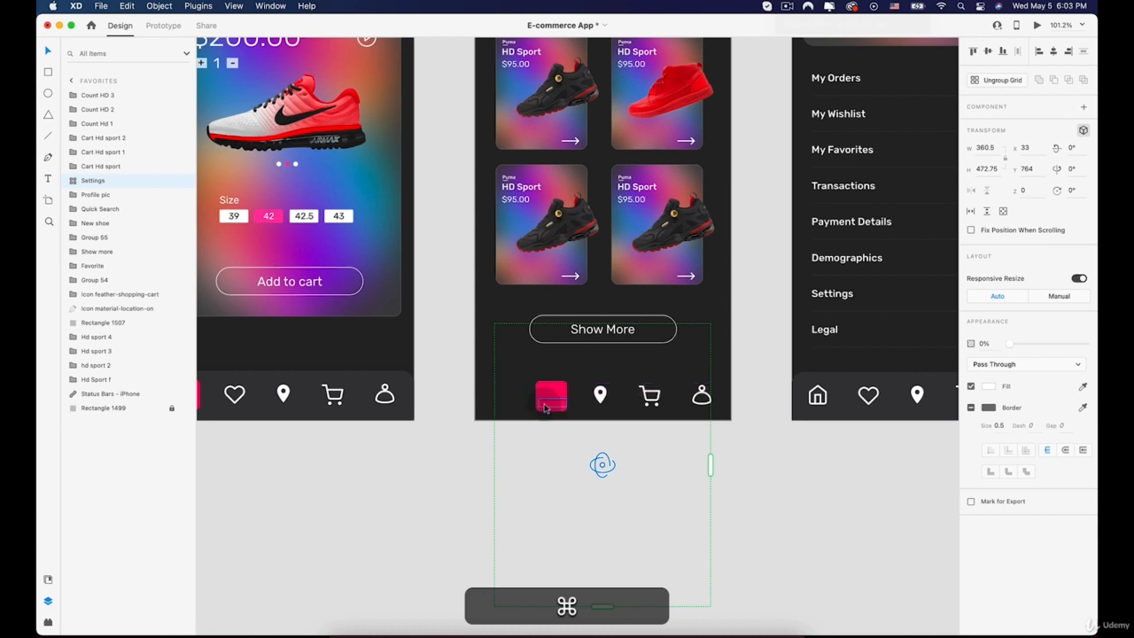
pyautogui.keyDown('super'); pyautogui.click(546, 404); pyautogui.keyUp('super')
pyautogui.press('super+BackSpace')
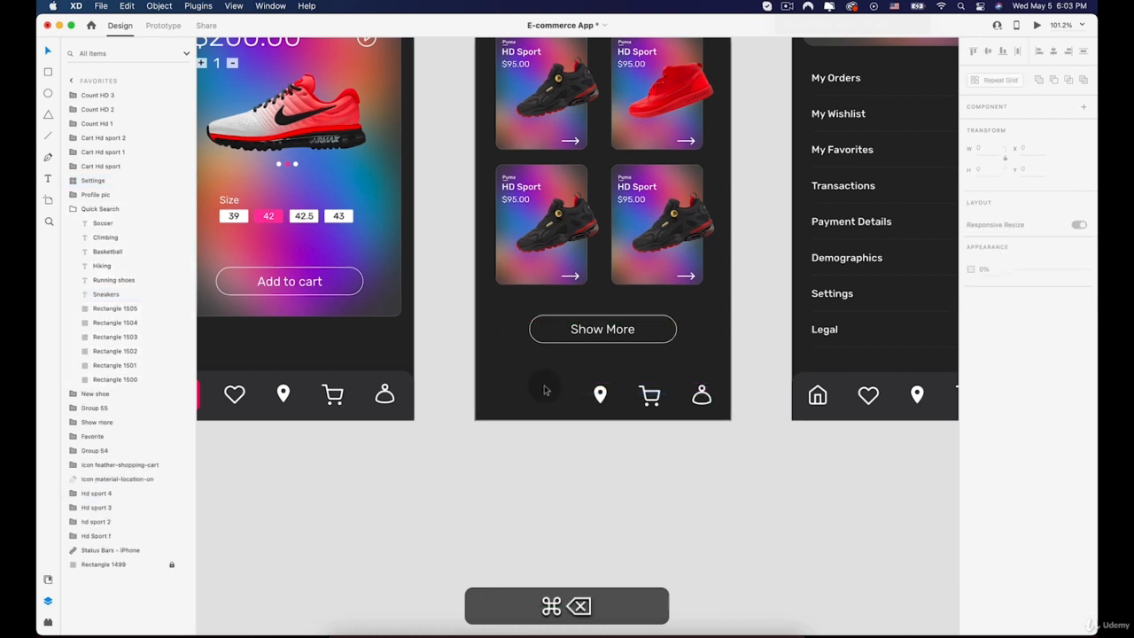
# Step: Delete the location, cart and profile icons from the Favorites artboard and paste the copied bottom navigation group there
pyautogui.click(600, 394)
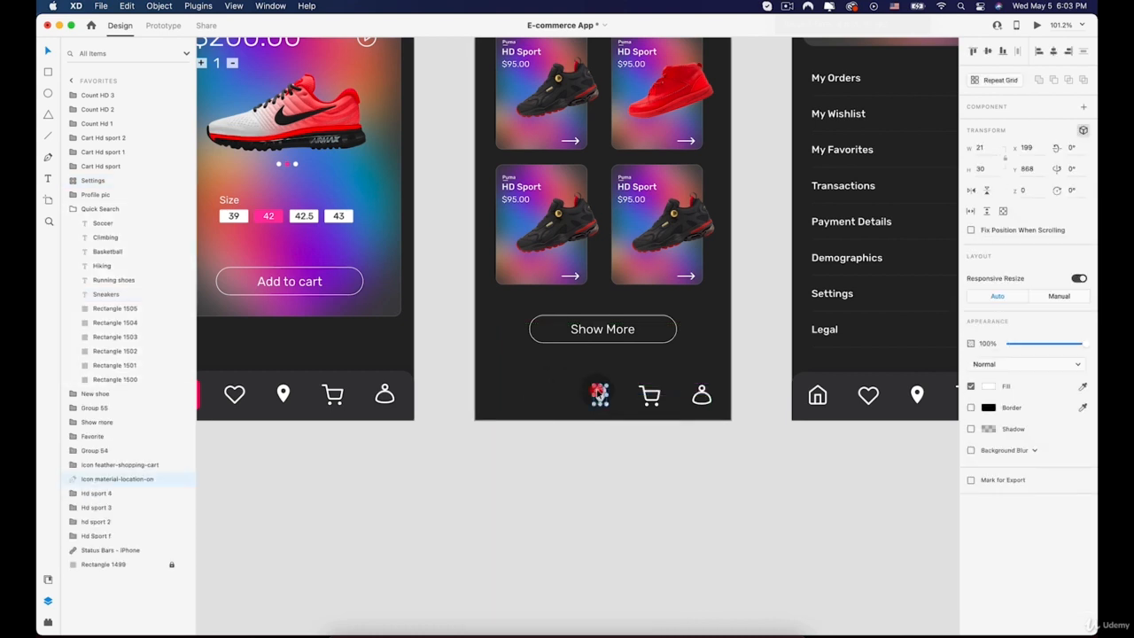
pyautogui.press('BackSpace')
pyautogui.click(650, 394)
pyautogui.press('BackSpace')
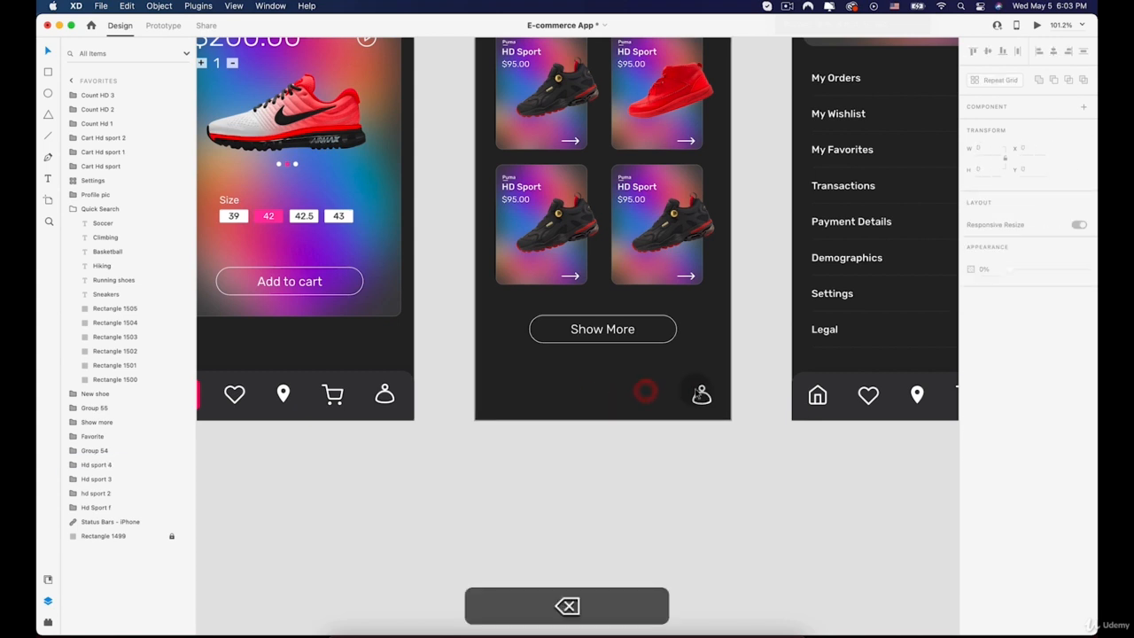
pyautogui.click(701, 396)
pyautogui.press('BackSpace')
pyautogui.press('super+v')
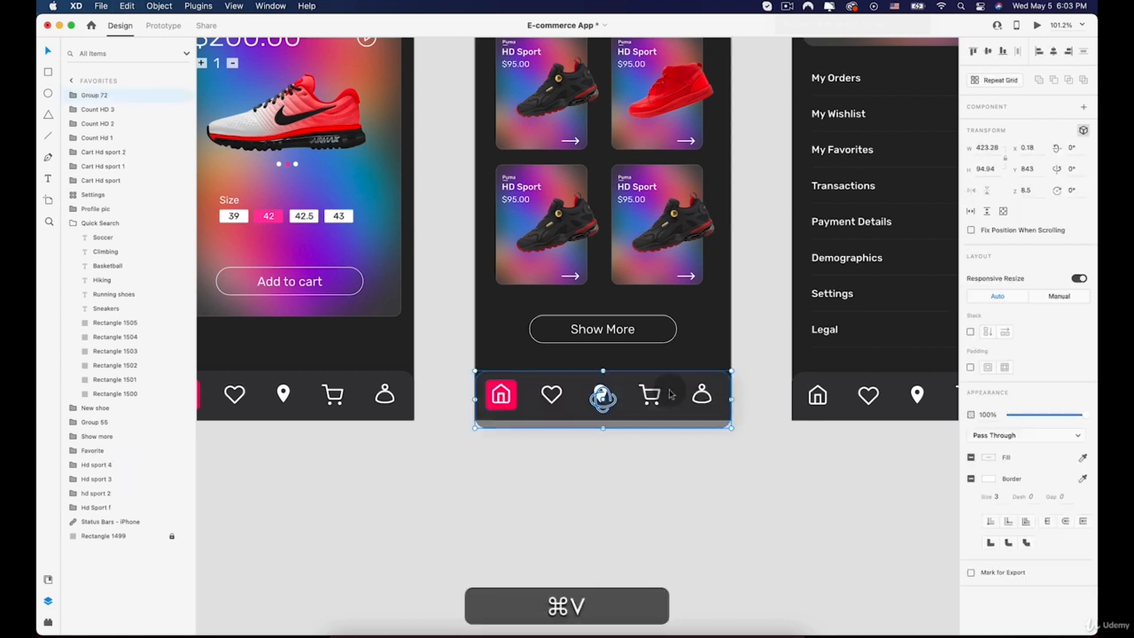
# Step: Move the pink highlight in the Favorites bottom navigation from the home icon to behind the heart icon
pyautogui.hscroll(5, 679, 346)
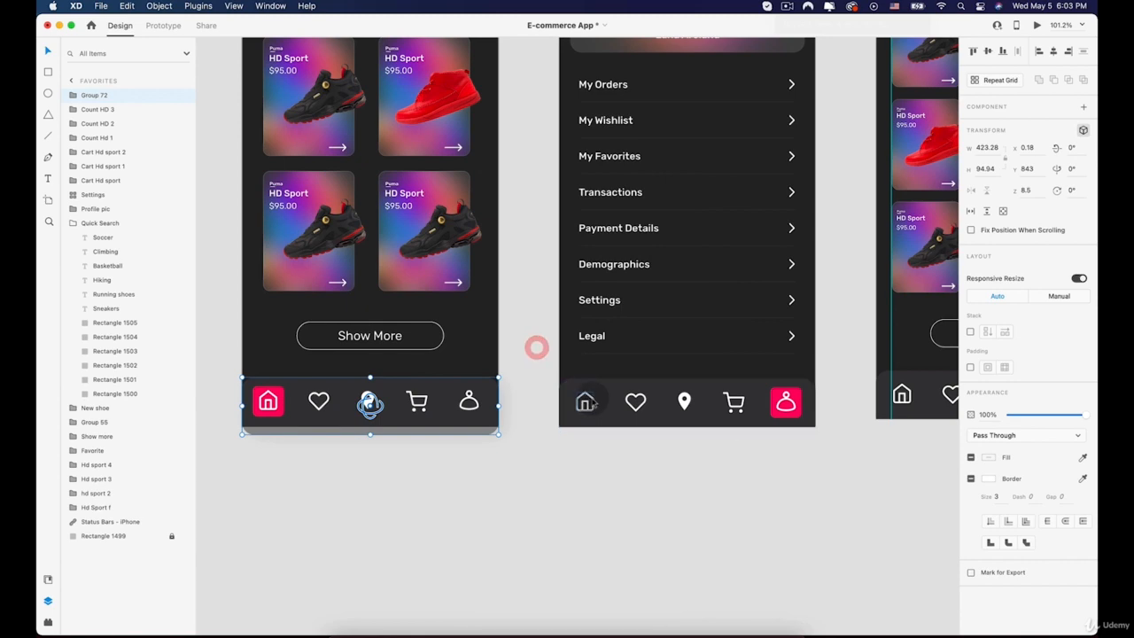
pyautogui.click(587, 402)
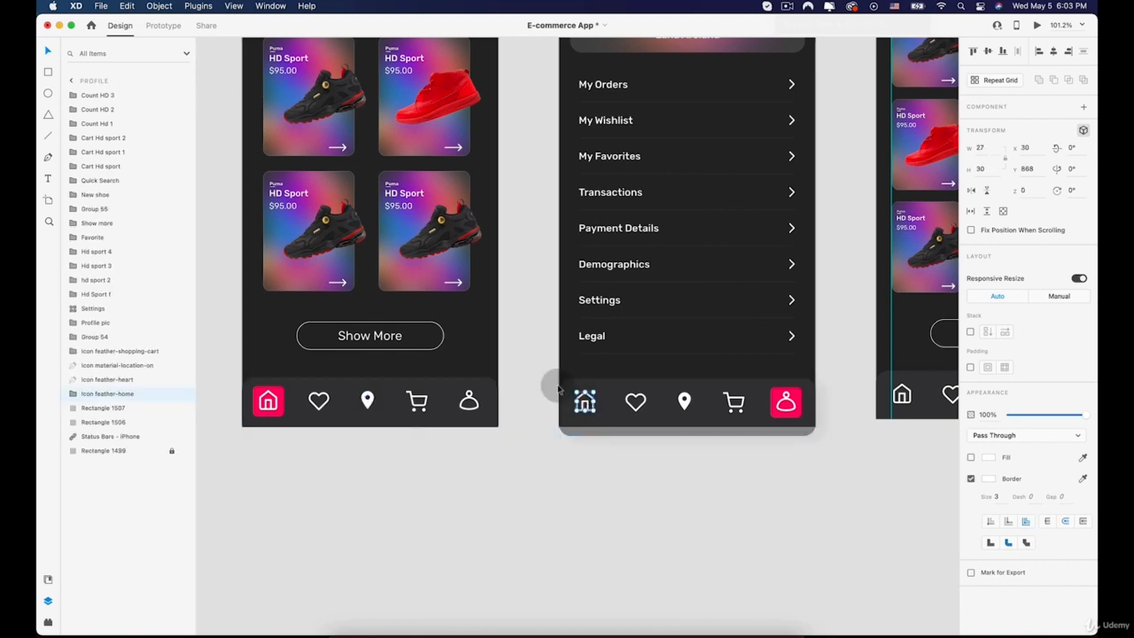
pyautogui.scroll(-5, 438, 286)
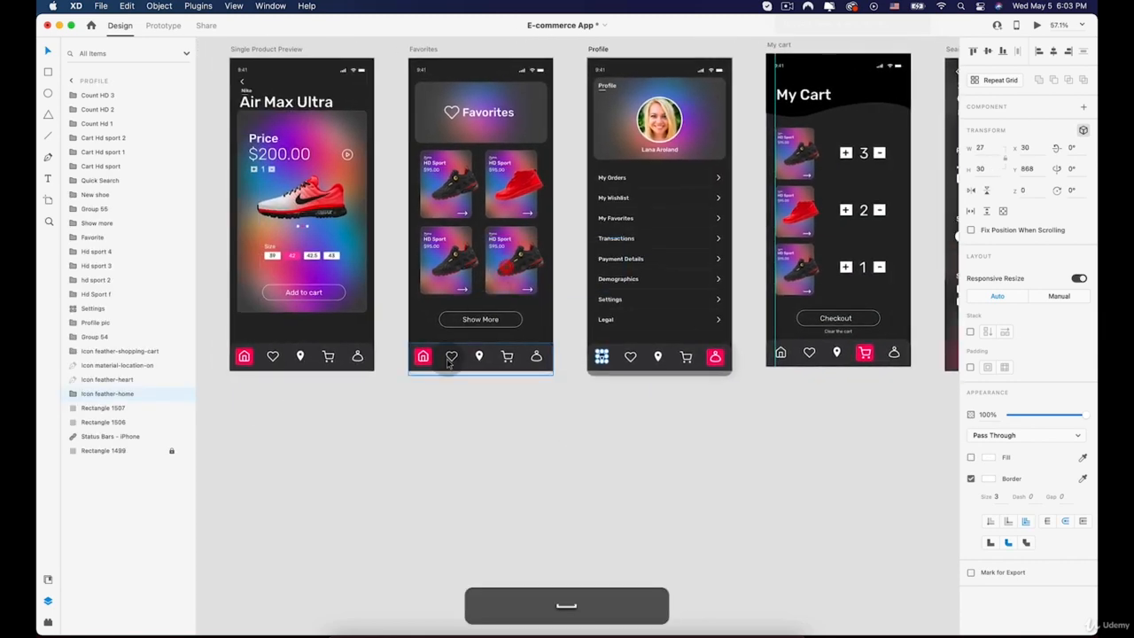
pyautogui.scroll(5, 450, 363)
pyautogui.click(427, 351)
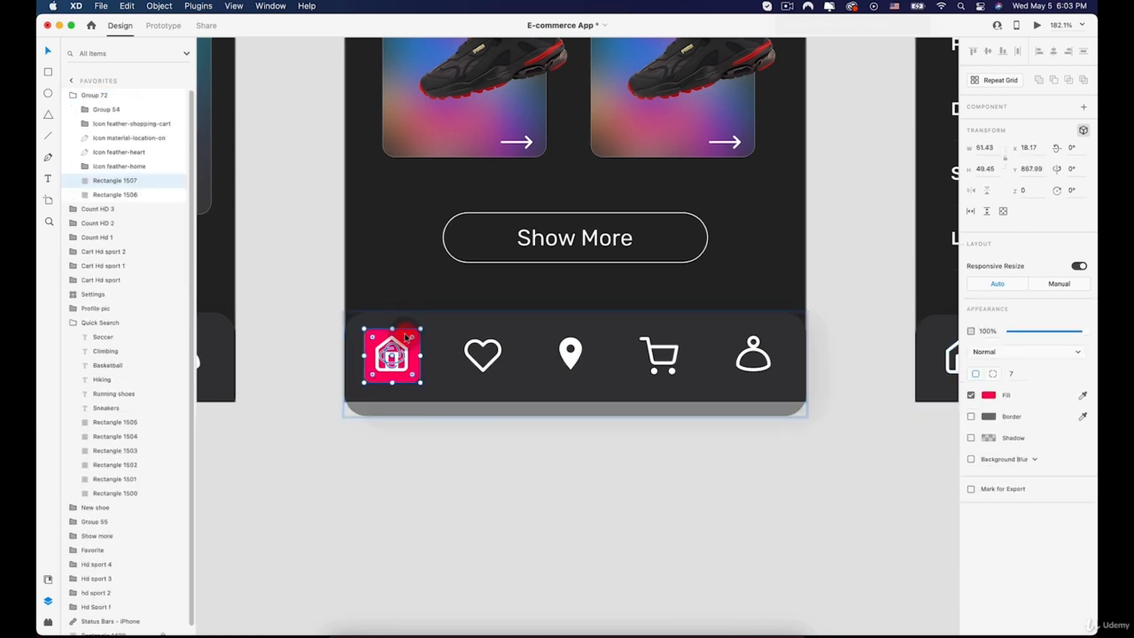
pyautogui.moveTo(406, 336); pyautogui.dragTo(491, 337)
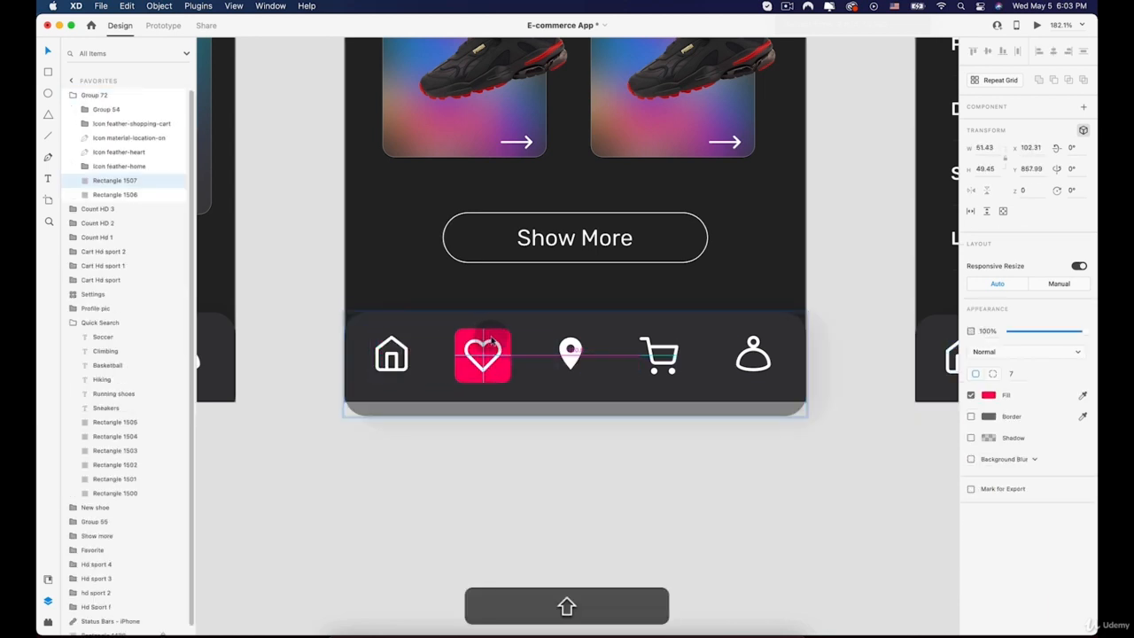
# Step: Delete the home icon, navigation background bar, heart icon and location icon from the Profile artboard
pyautogui.hscroll(10, 666, 398)
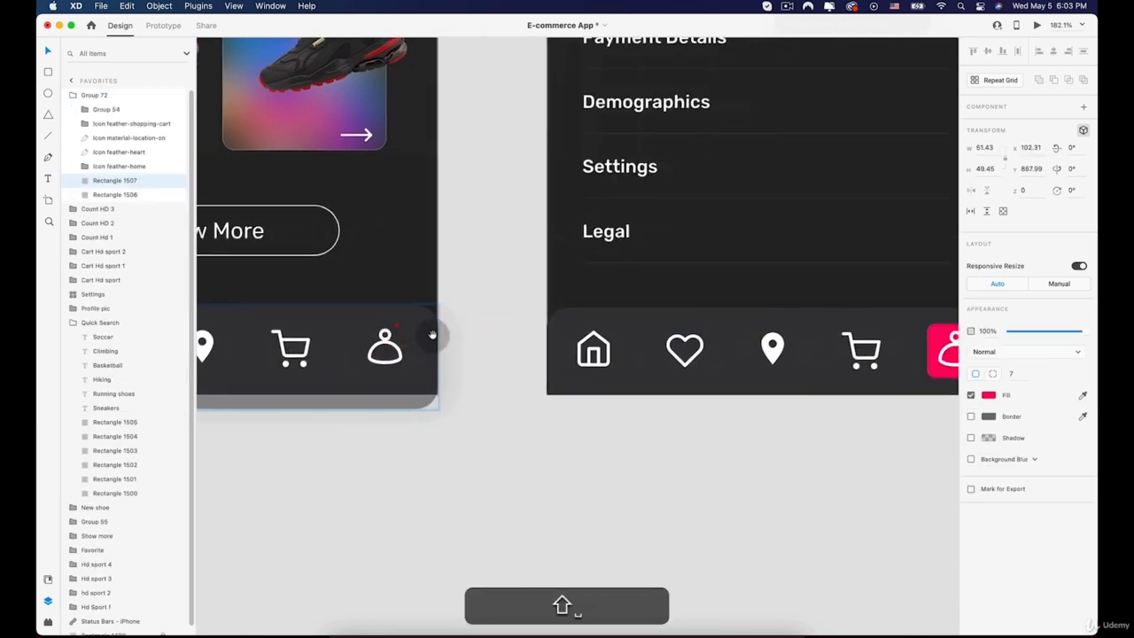
pyautogui.scroll(-5, 431, 363)
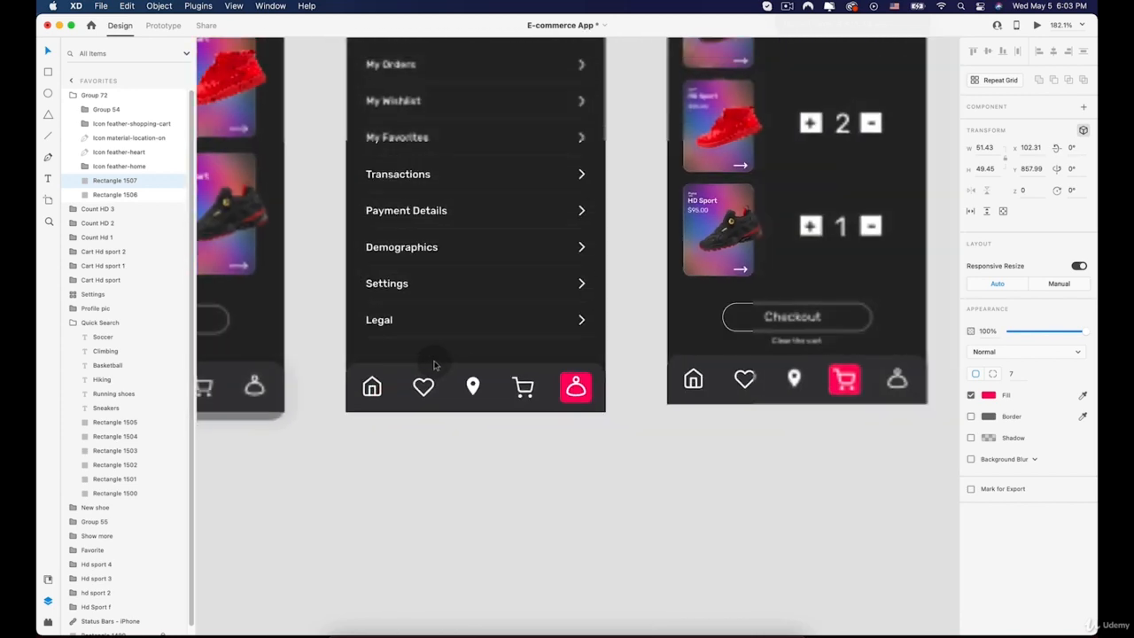
pyautogui.moveTo(452, 289); pyautogui.dragTo(454, 333)
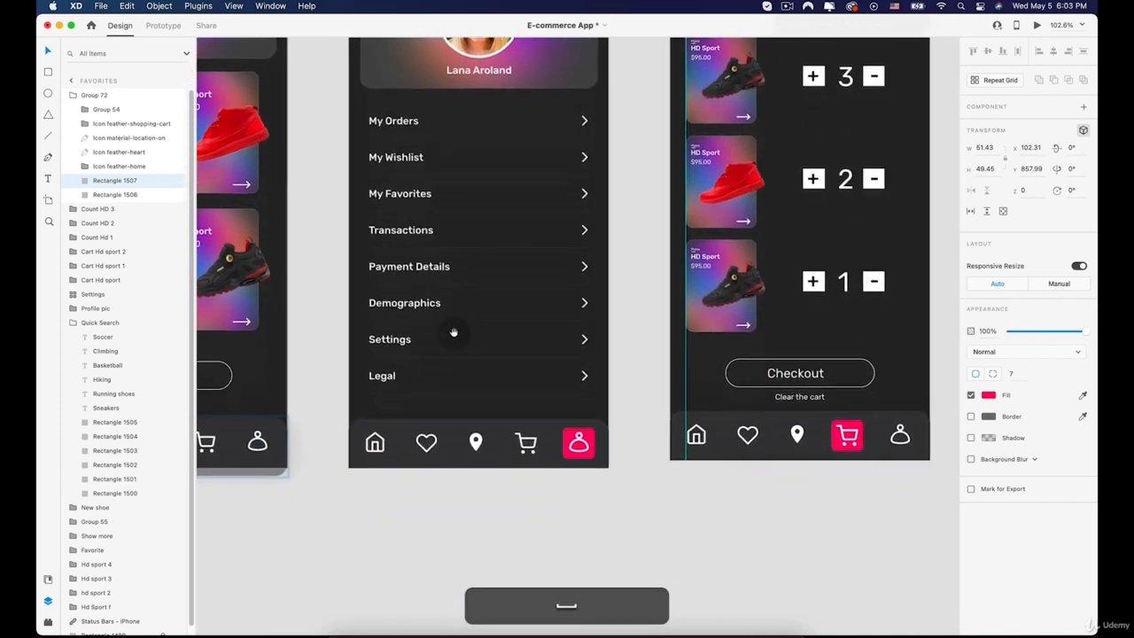
pyautogui.click(383, 440)
pyautogui.press('Delete')
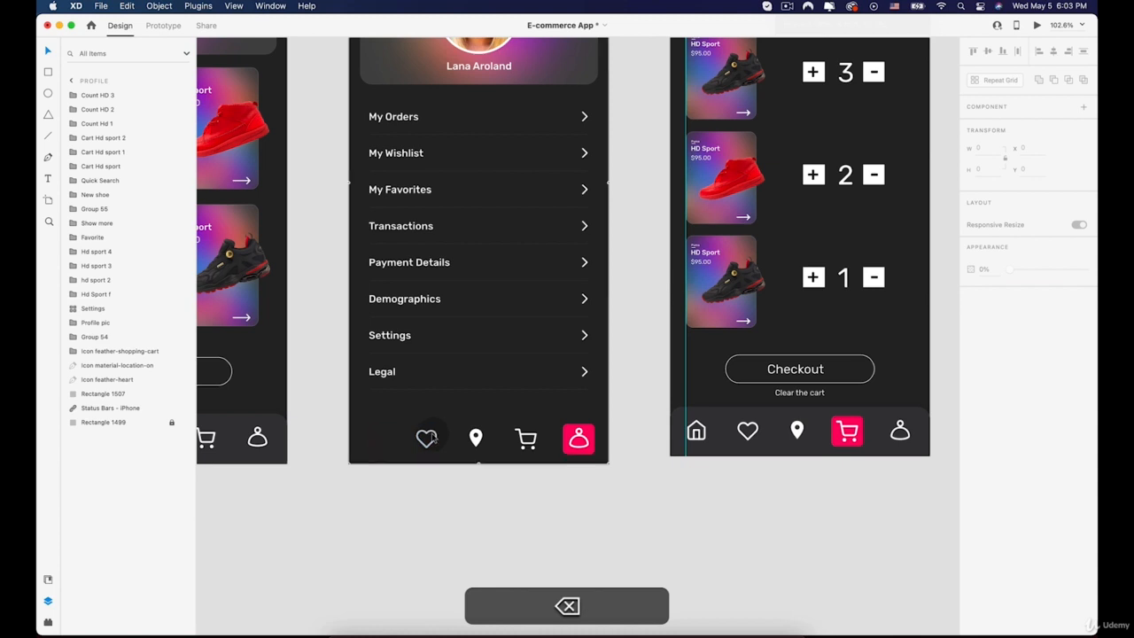
pyautogui.click(426, 438)
pyautogui.press('Delete')
pyautogui.click(475, 434)
pyautogui.press('Delete')
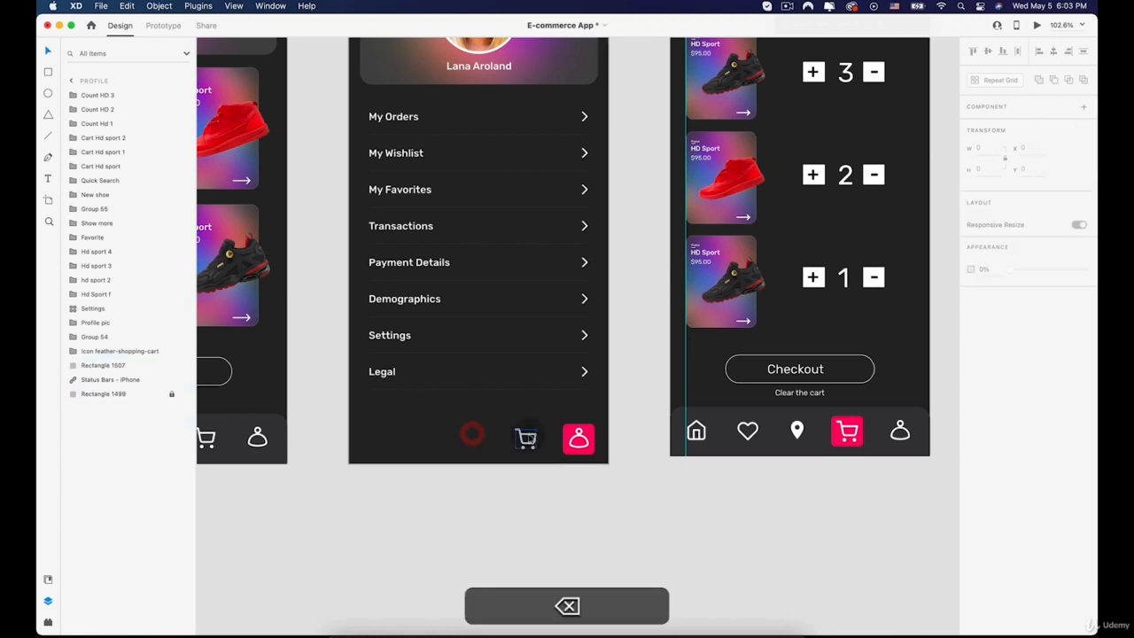
# Step: Delete the cart icon, profile icon and pink highlight on the Profile artboard and paste the bottom navigation group
pyautogui.click(530, 437)
pyautogui.press('Delete')
pyautogui.click(578, 438)
pyautogui.press('Delete')
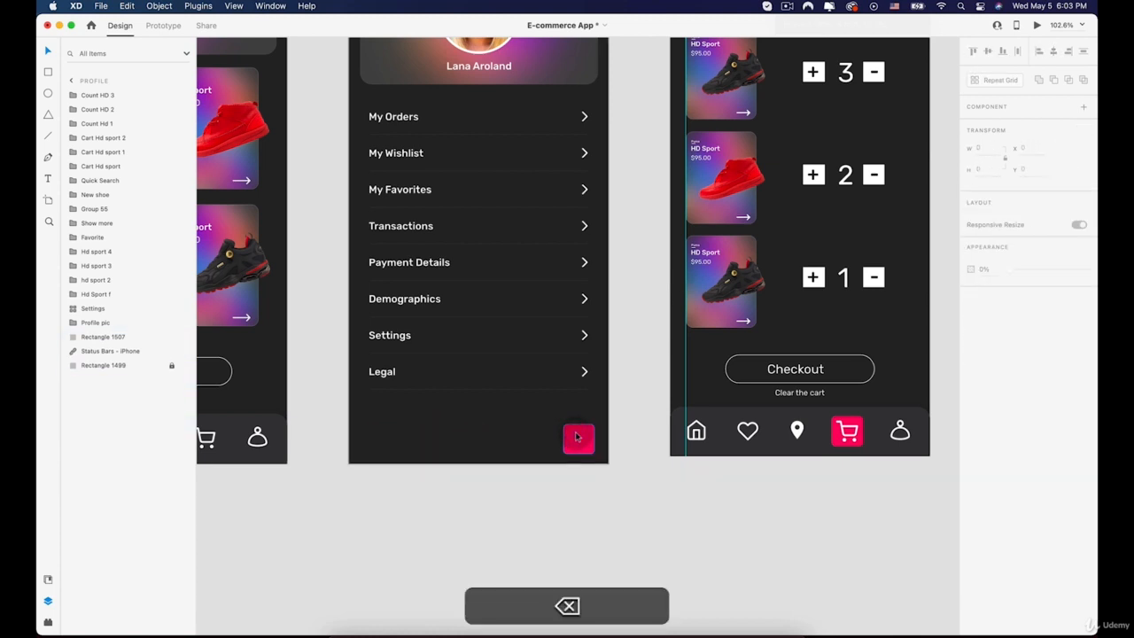
pyautogui.click(576, 436)
pyautogui.press('Delete')
pyautogui.press('super+v')
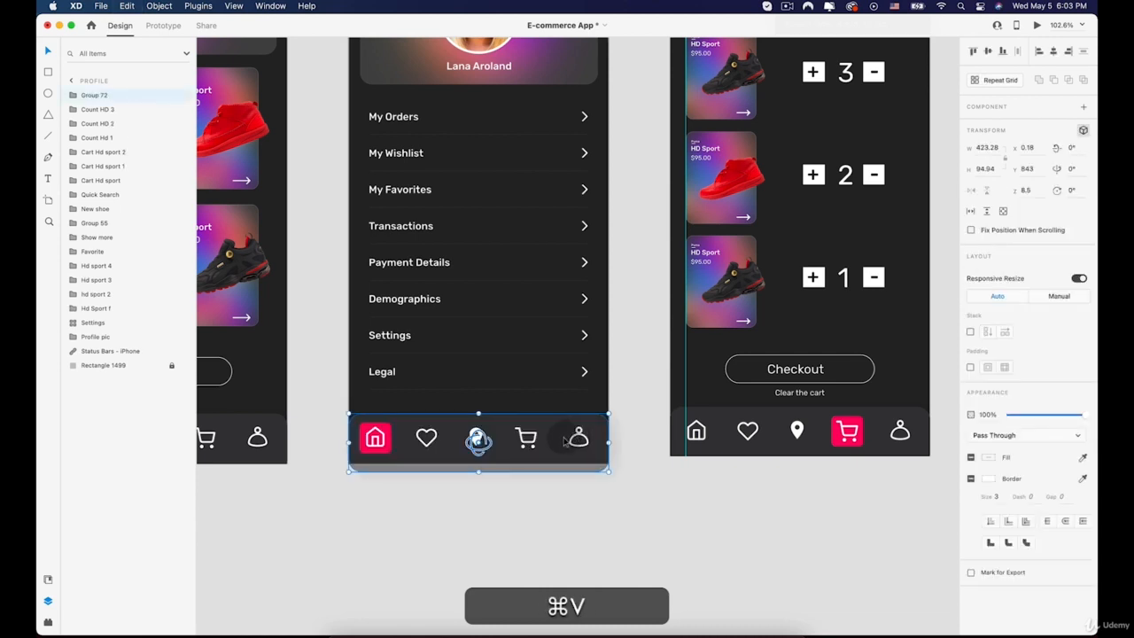
# Step: Move the pink highlight in the Profile artboard's bottom navigation from the home icon to behind the profile icon
pyautogui.doubleClick(384, 432)
pyautogui.press('super+z')
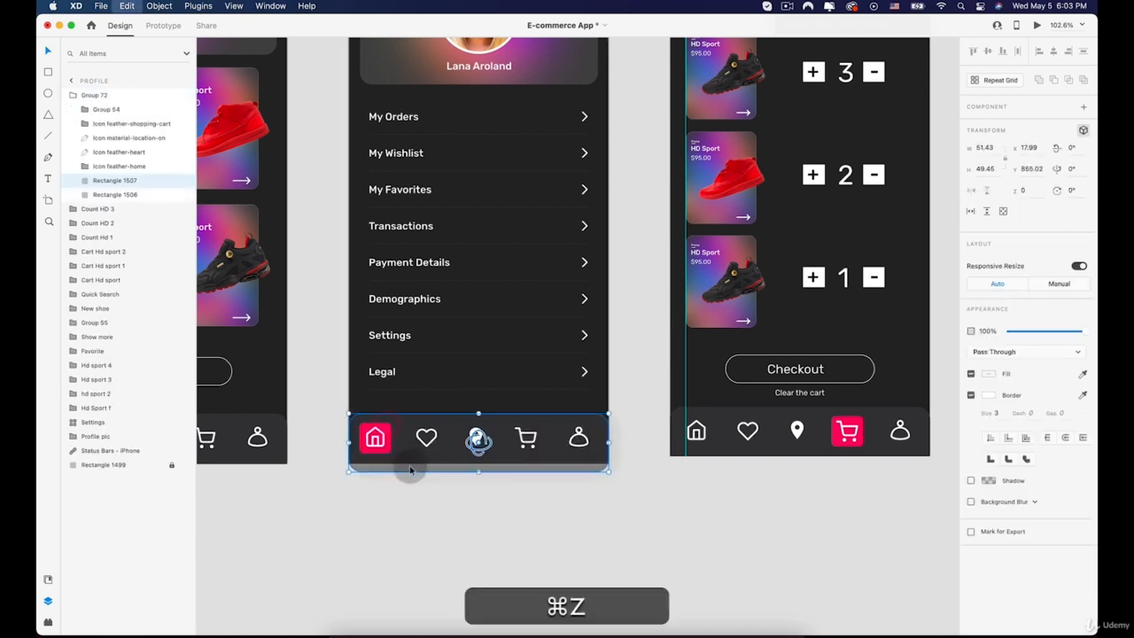
pyautogui.click(399, 523)
pyautogui.click(383, 430)
pyautogui.doubleClick(383, 430)
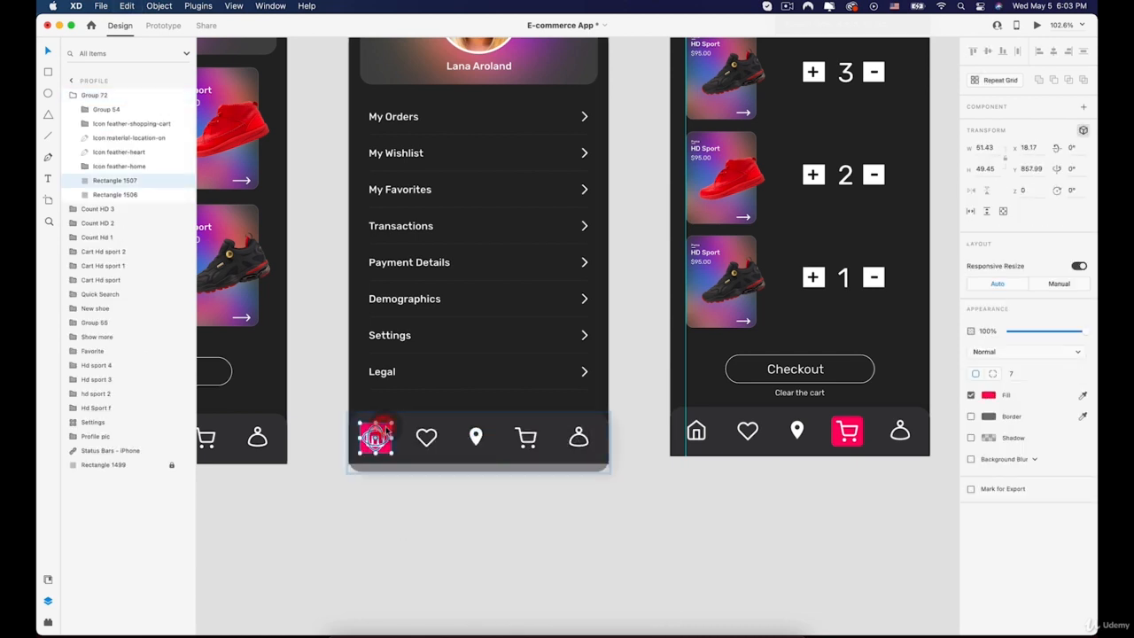
pyautogui.moveTo(388, 427); pyautogui.dragTo(578, 440)
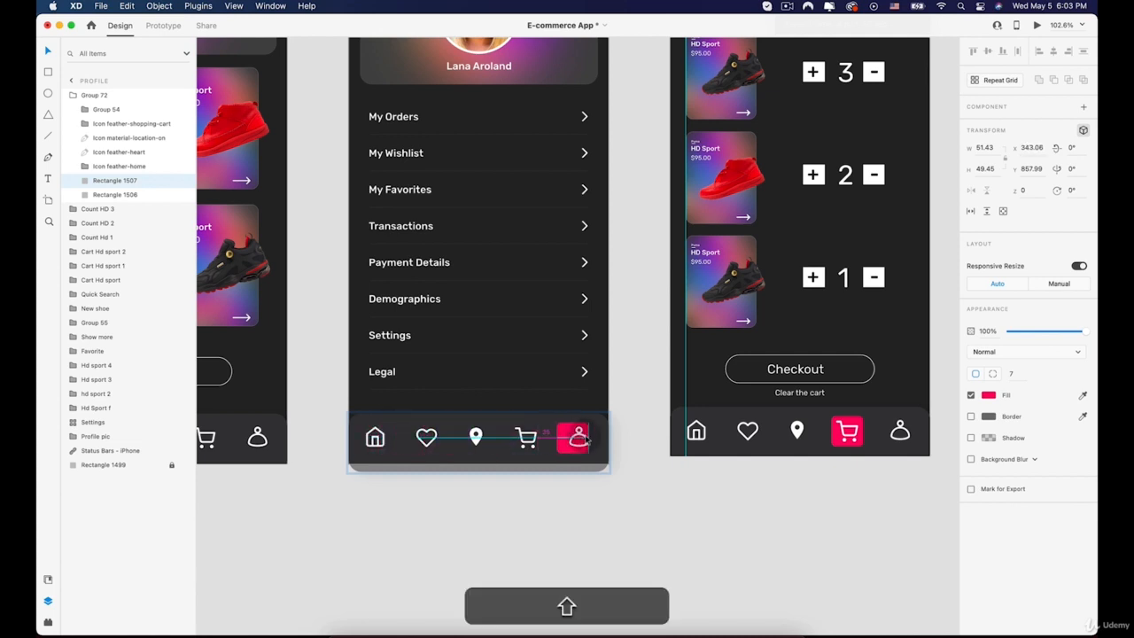
# Step: Delete the navigation background bar and the home, heart and location icons from the My cart artboard
pyautogui.moveTo(714, 443); pyautogui.dragTo(417, 431)
pyautogui.doubleClick(397, 463)
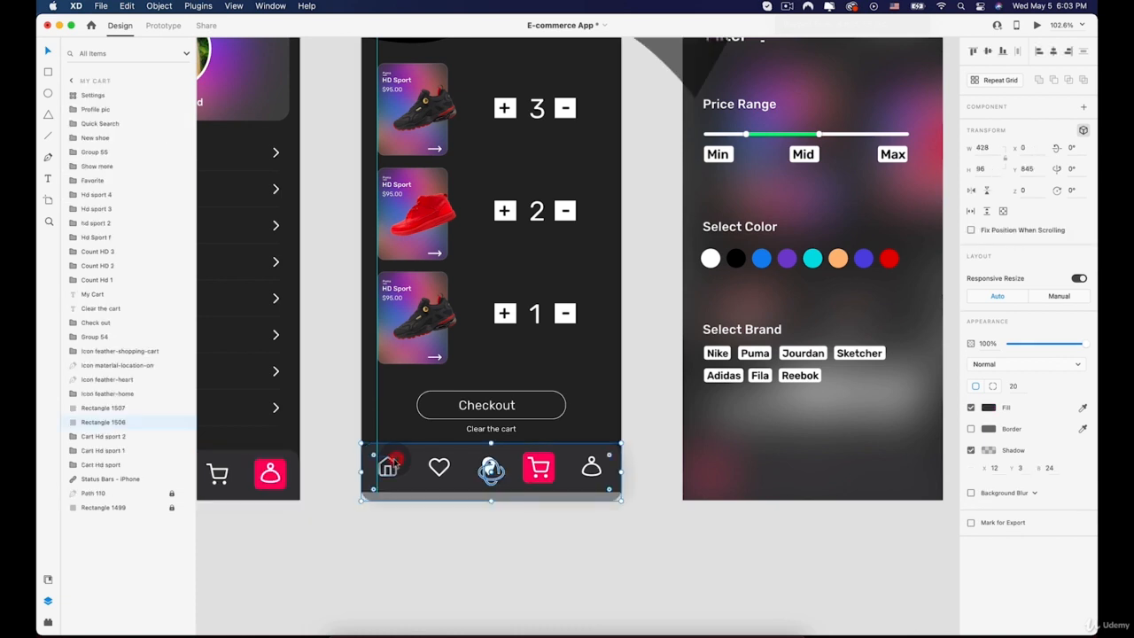
pyautogui.press('BackSpace')
pyautogui.click(400, 463)
pyautogui.press('BackSpace')
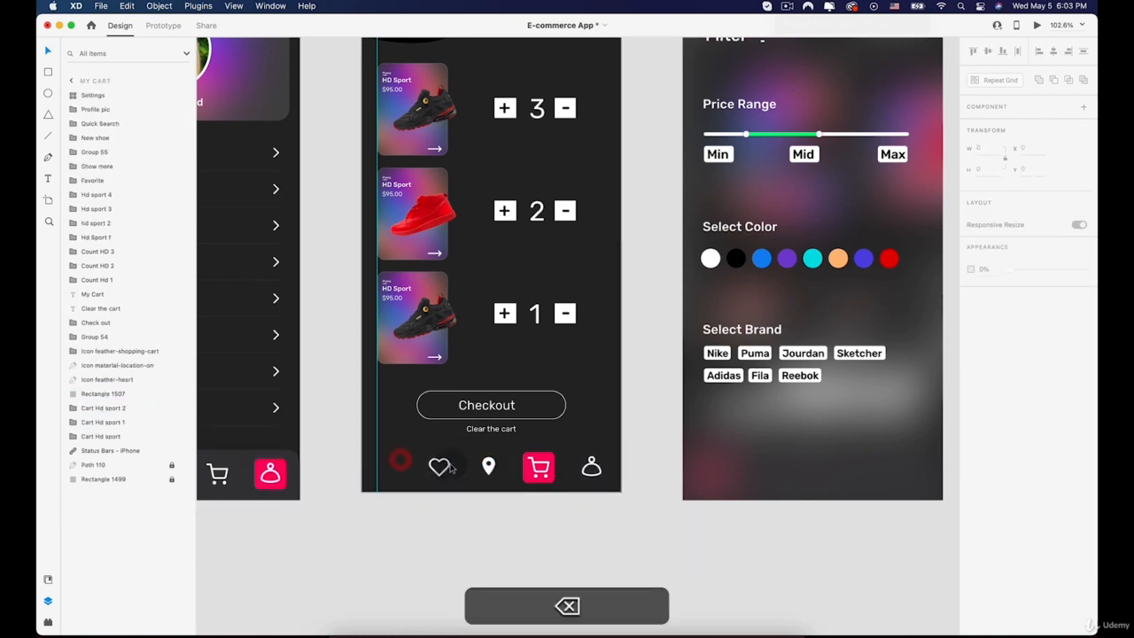
pyautogui.click(446, 467)
pyautogui.press('BackSpace')
pyautogui.click(488, 465)
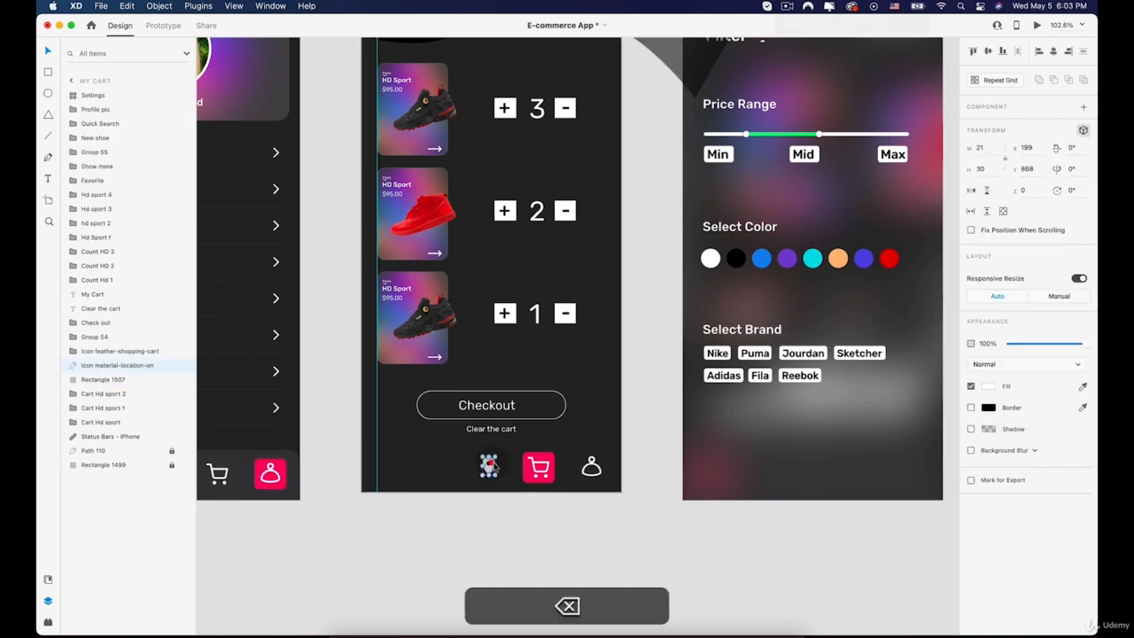
pyautogui.press('BackSpace')
# Step: Delete the cart icon, pink highlight and profile icon on the My cart artboard and paste the bottom navigation group
pyautogui.click(536, 467)
pyautogui.press('BackSpace')
pyautogui.click(530, 463)
pyautogui.press('BackSpace')
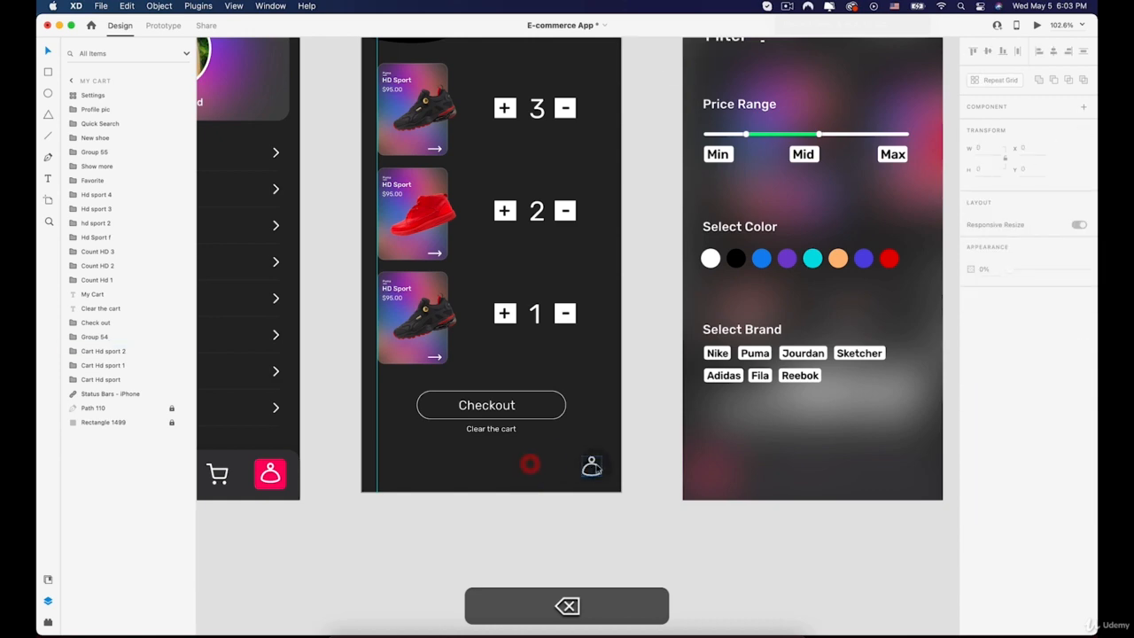
pyautogui.click(592, 465)
pyautogui.press('BackSpace')
pyautogui.press('super+v')
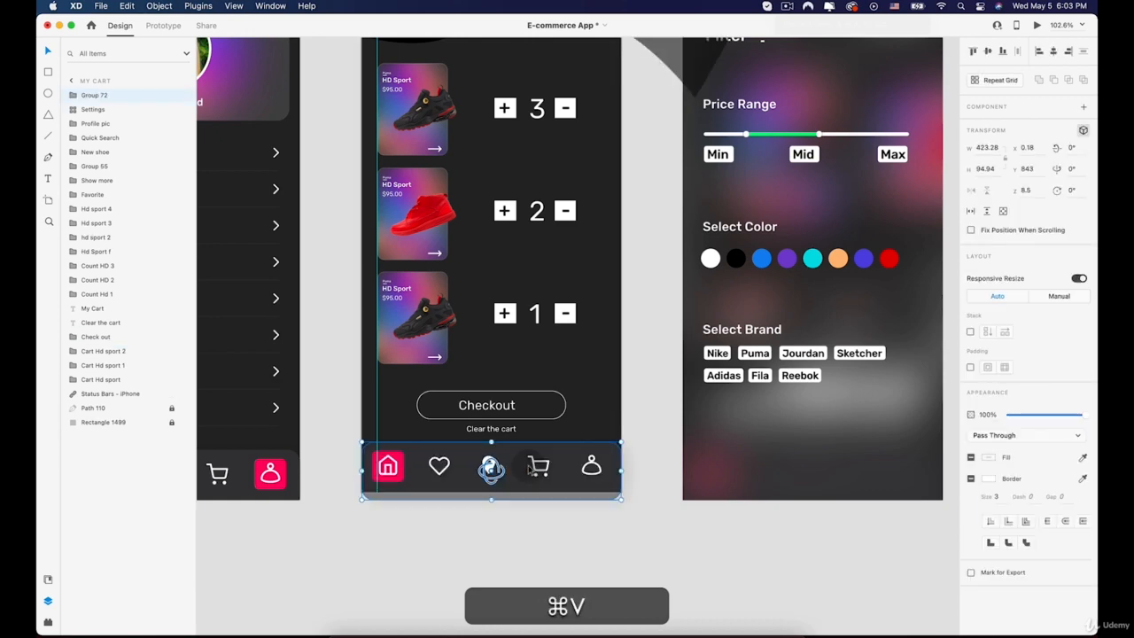
pyautogui.click(556, 574)
# Step: Open a desktop preview of the prototype starting from the Home Nike artboard
pyautogui.scroll(-8, 569, 528)
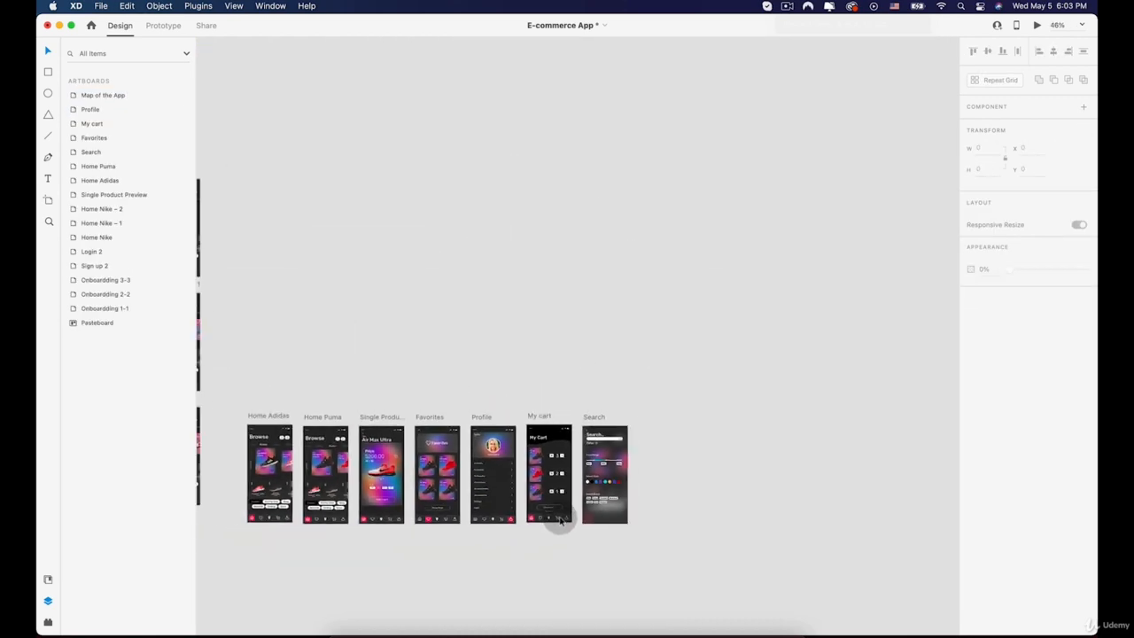
pyautogui.press('space')
pyautogui.moveTo(529, 505); pyautogui.dragTo(664, 390)
pyautogui.scroll(-3, 664, 390)
pyautogui.scroll(8, 514, 346)
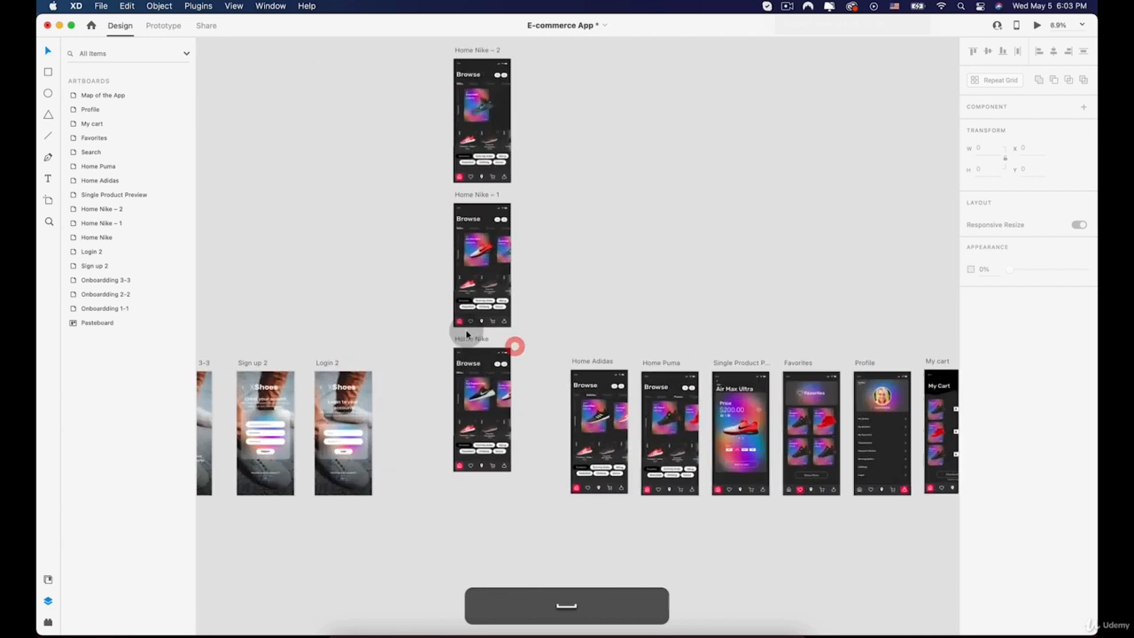
pyautogui.click(465, 344)
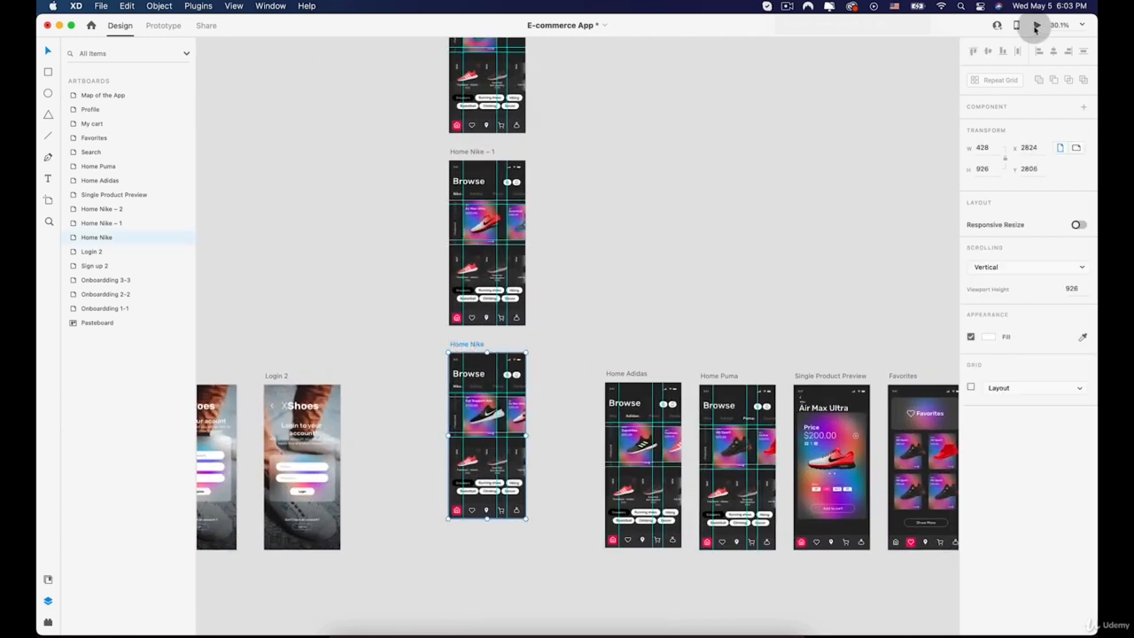
pyautogui.click(1037, 25)
pyautogui.moveTo(337, 98); pyautogui.dragTo(368, 59)
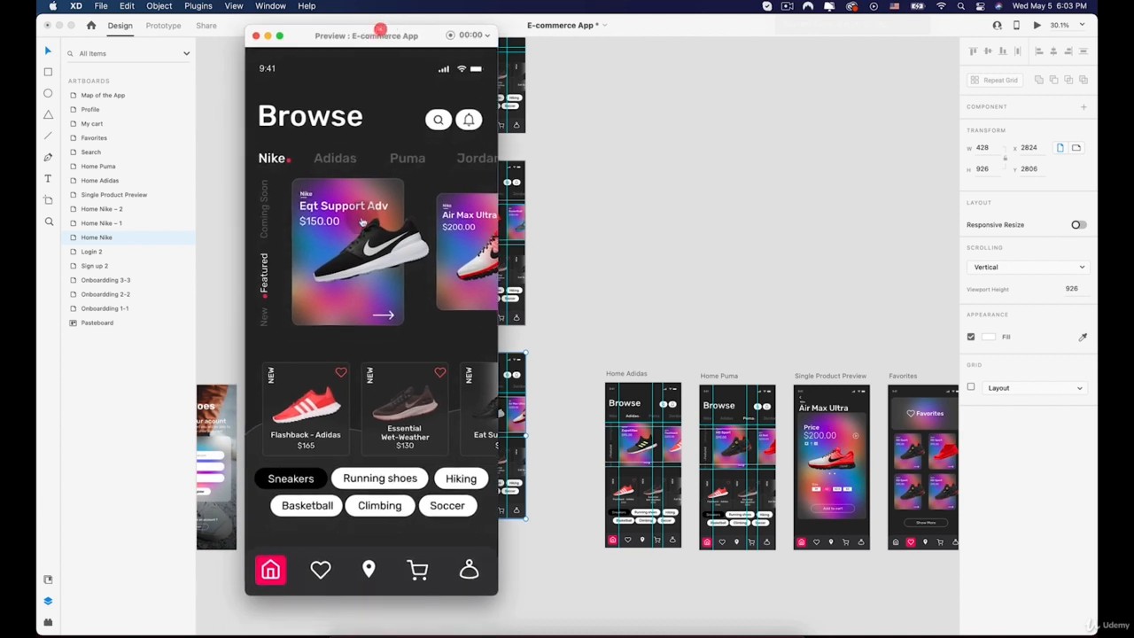
# Step: Test the featured shoe carousel in both directions and the Favorites link in the preview, and close the preview
pyautogui.moveTo(362, 217); pyautogui.dragTo(237, 211)
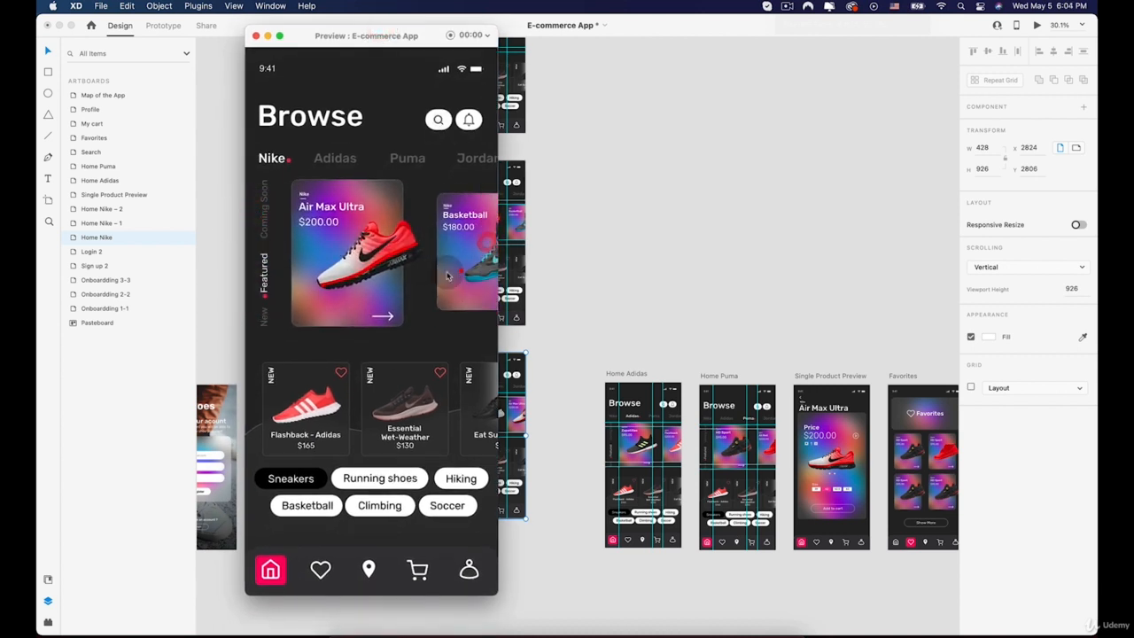
pyautogui.moveTo(291, 261); pyautogui.dragTo(260, 256)
pyautogui.moveTo(409, 261); pyautogui.dragTo(560, 263)
pyautogui.moveTo(391, 261); pyautogui.dragTo(534, 256)
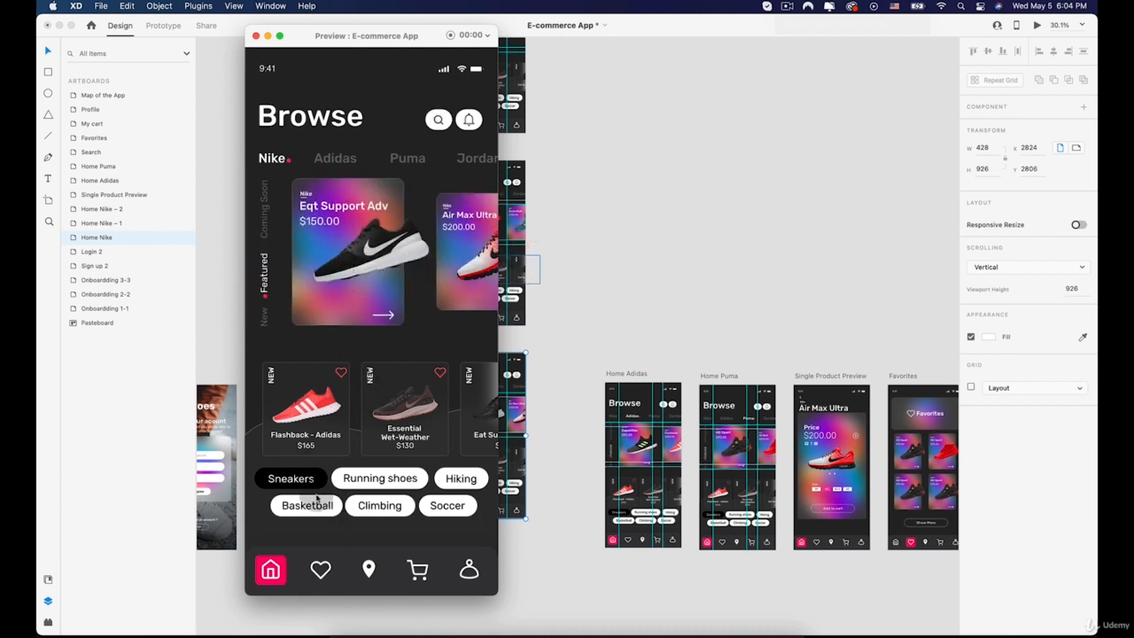
pyautogui.click(323, 570)
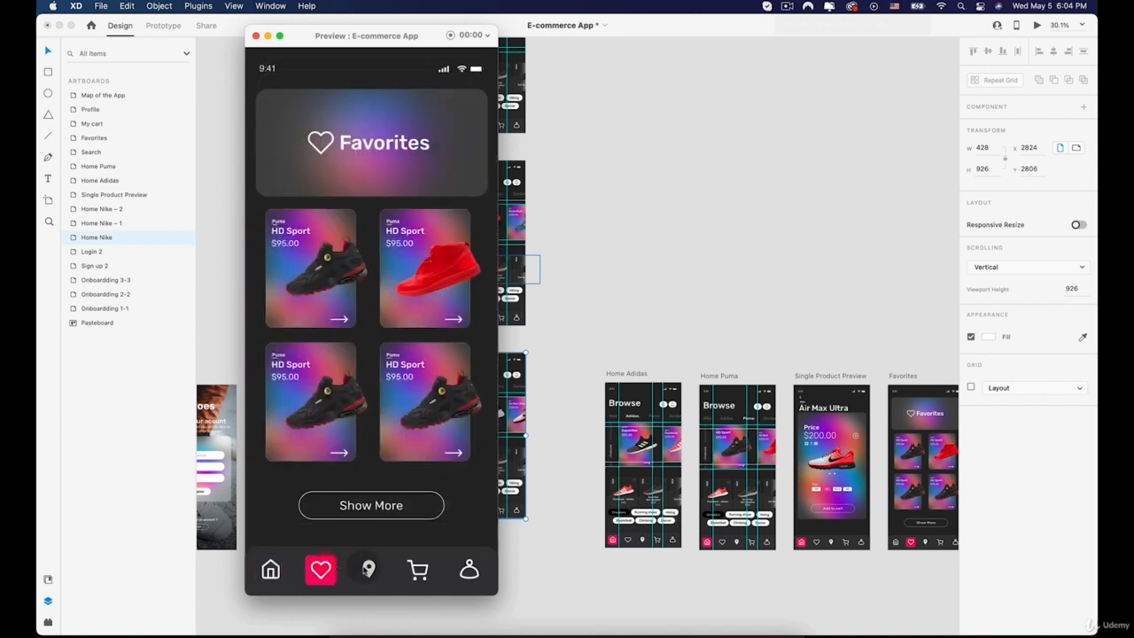
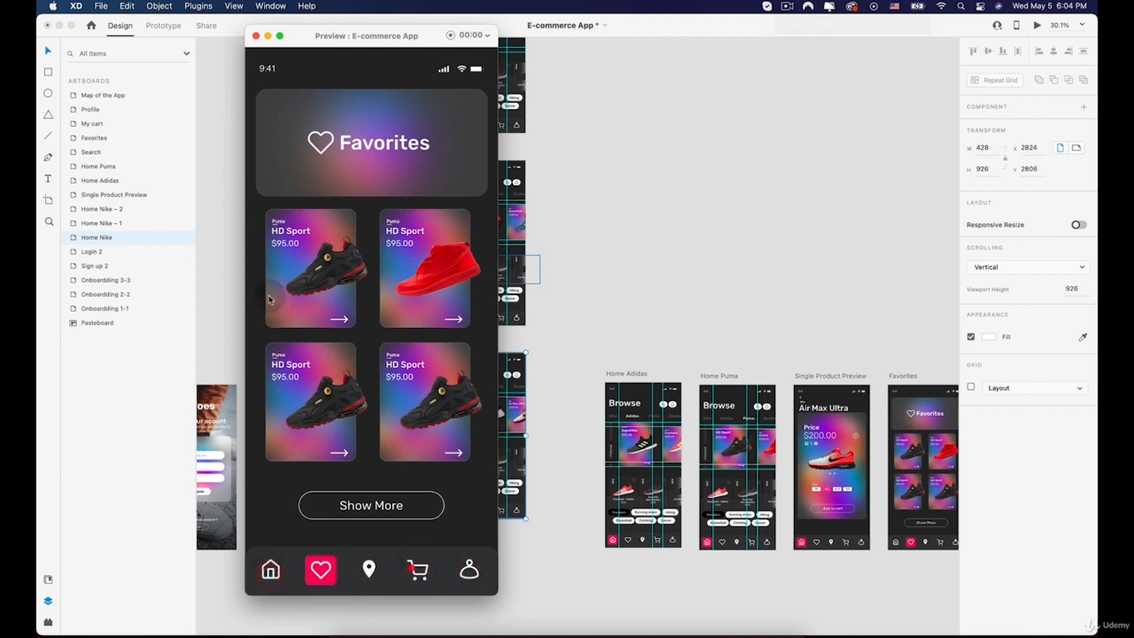
pyautogui.click(256, 37)
# Step: Switch to Prototype mode and bring the Home Nike artboard's connections to the neighbouring screens into view
pyautogui.moveTo(724, 375); pyautogui.dragTo(590, 246)
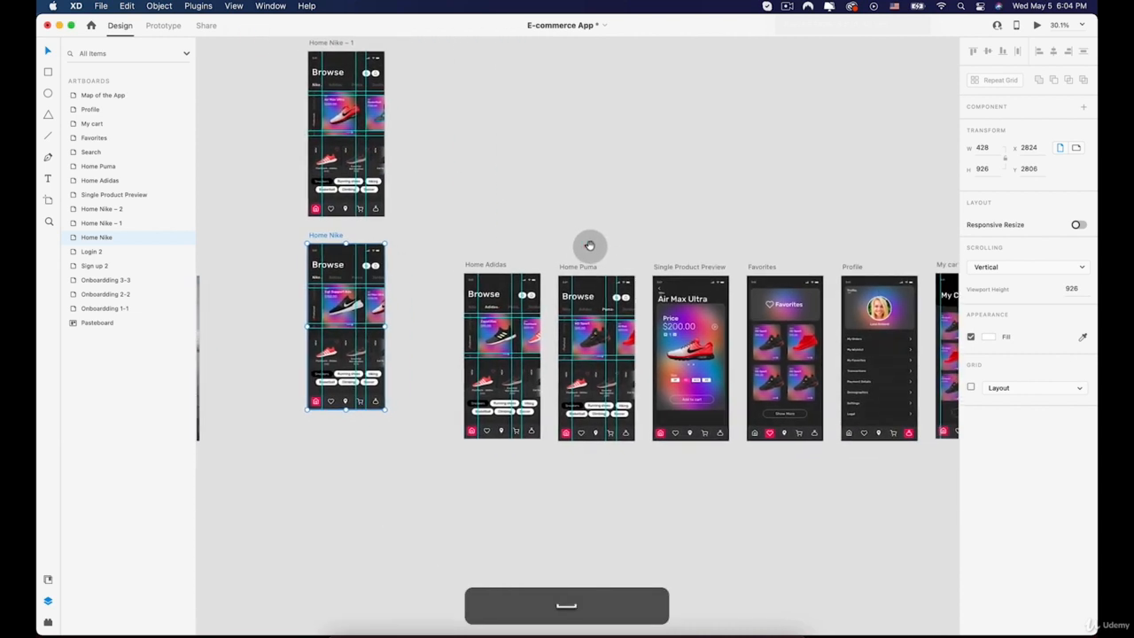
pyautogui.moveTo(481, 205); pyautogui.dragTo(559, 259)
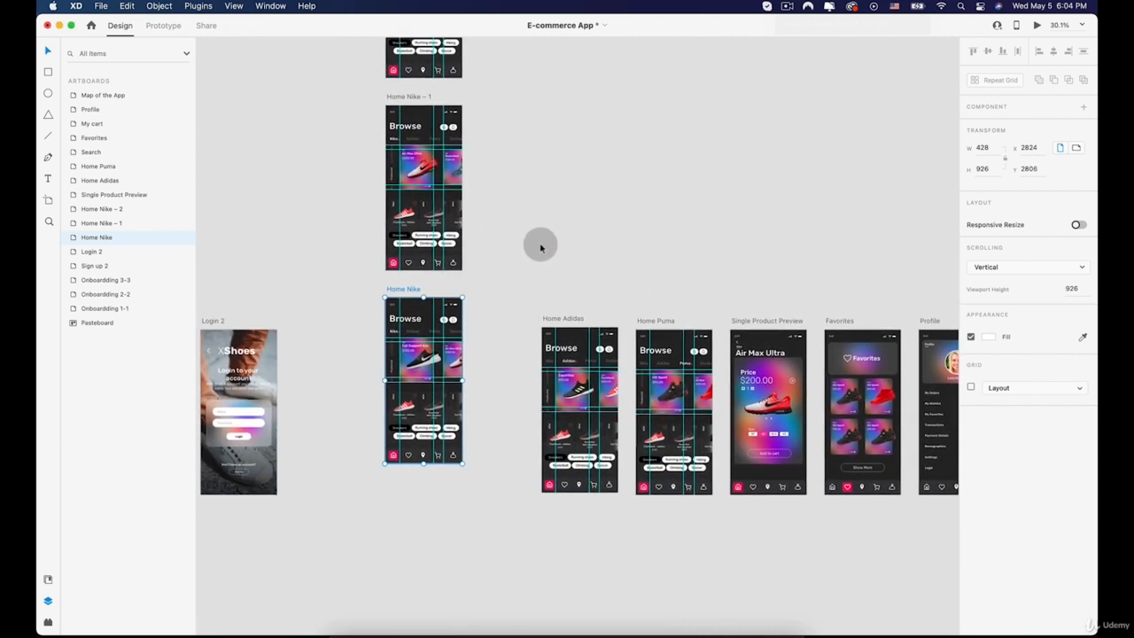
pyautogui.click(163, 26)
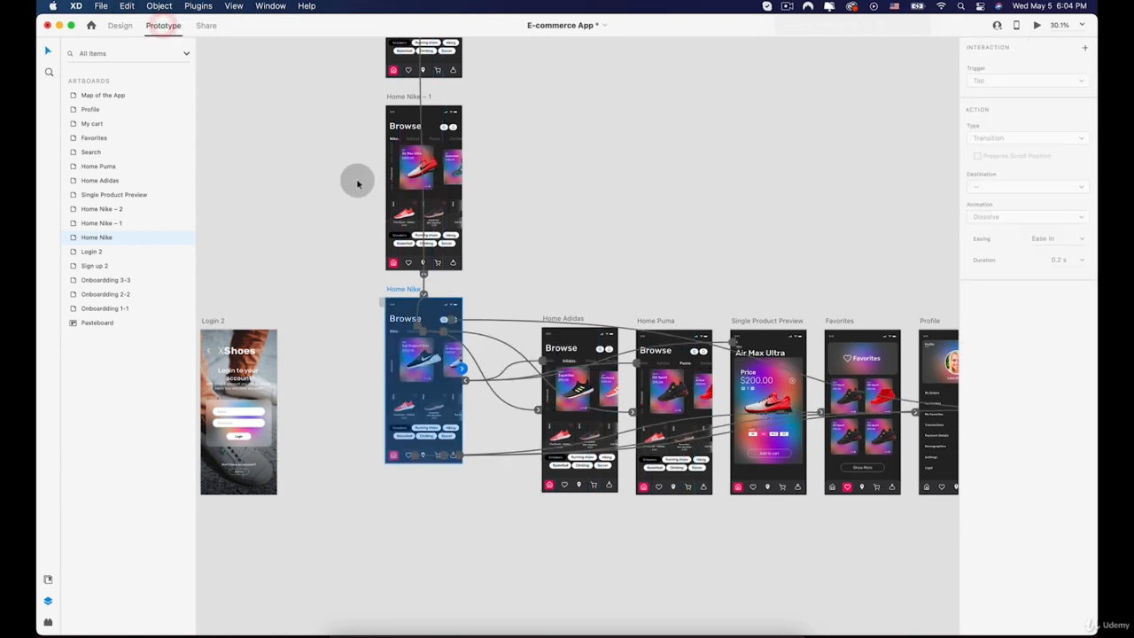
pyautogui.scroll(3, 357, 179)
pyautogui.moveTo(531, 236); pyautogui.dragTo(394, 68)
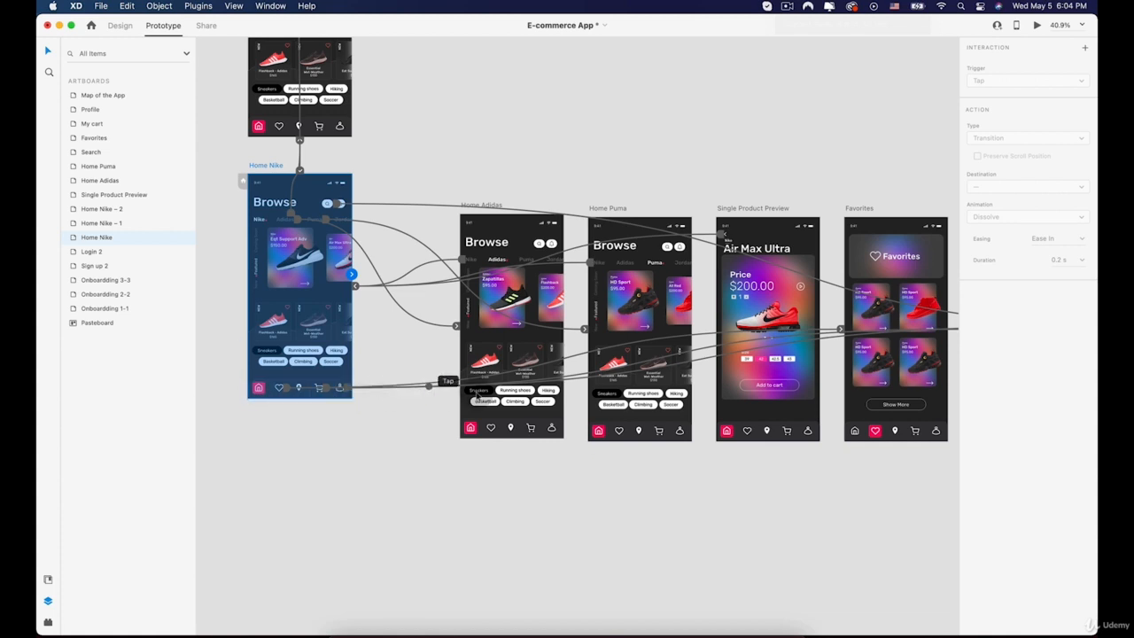
# Step: Link the heart icon in Home Nike – 1's bottom navigation to the Favorites artboard with a Tap trigger and Auto-Animate action
pyautogui.click(260, 129)
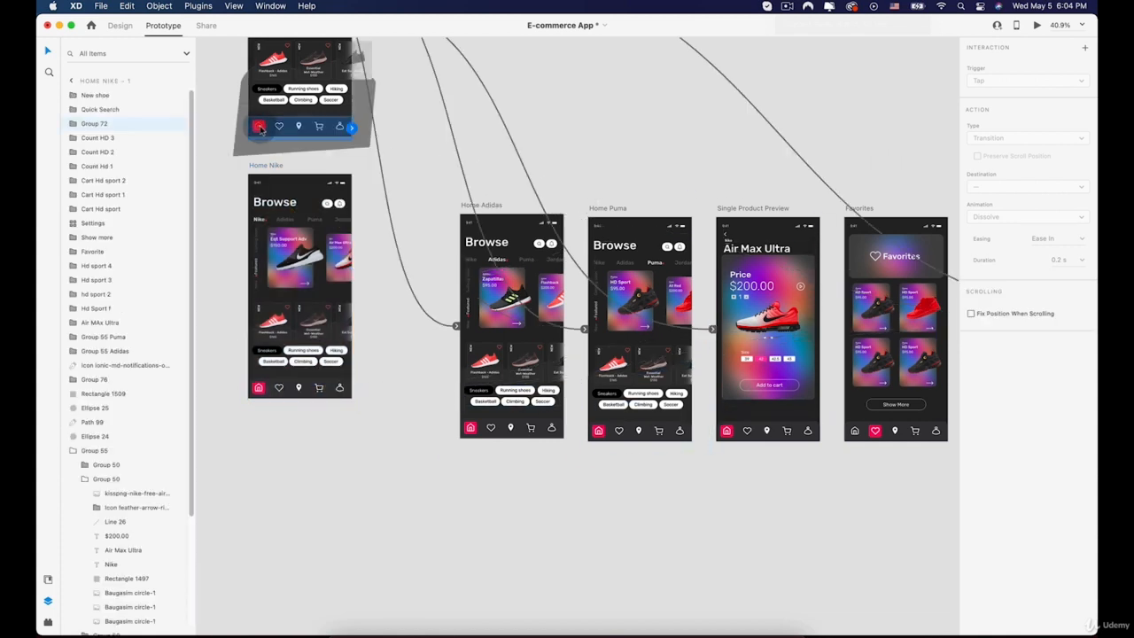
pyautogui.click(428, 125)
pyautogui.doubleClick(281, 127)
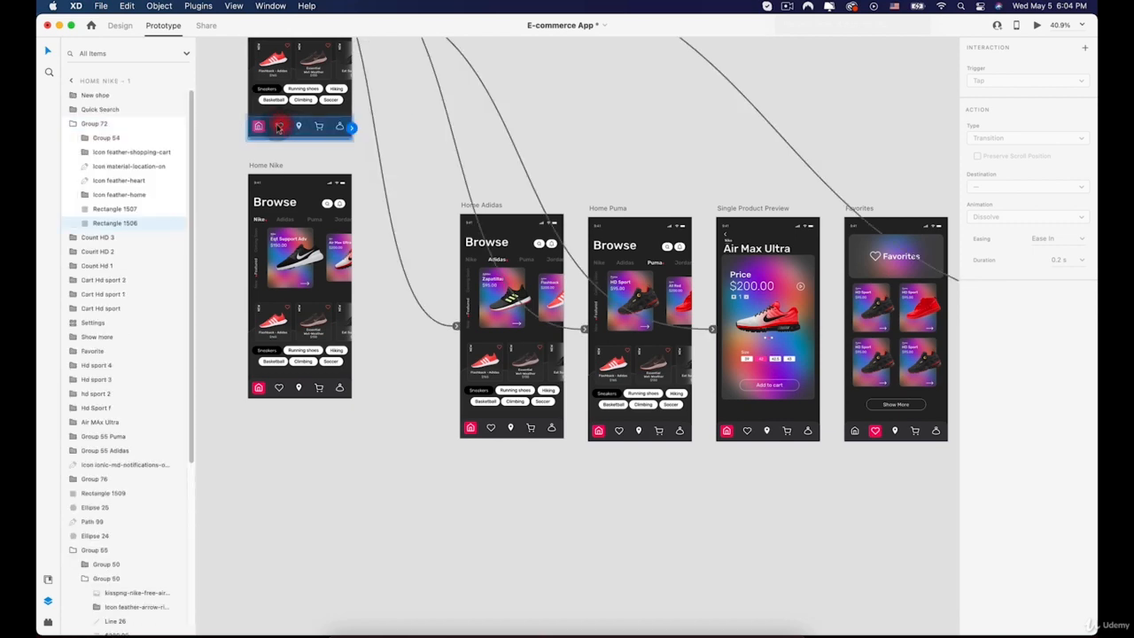
pyautogui.scroll(3, 278, 126)
pyautogui.moveTo(280, 127); pyautogui.dragTo(300, 208)
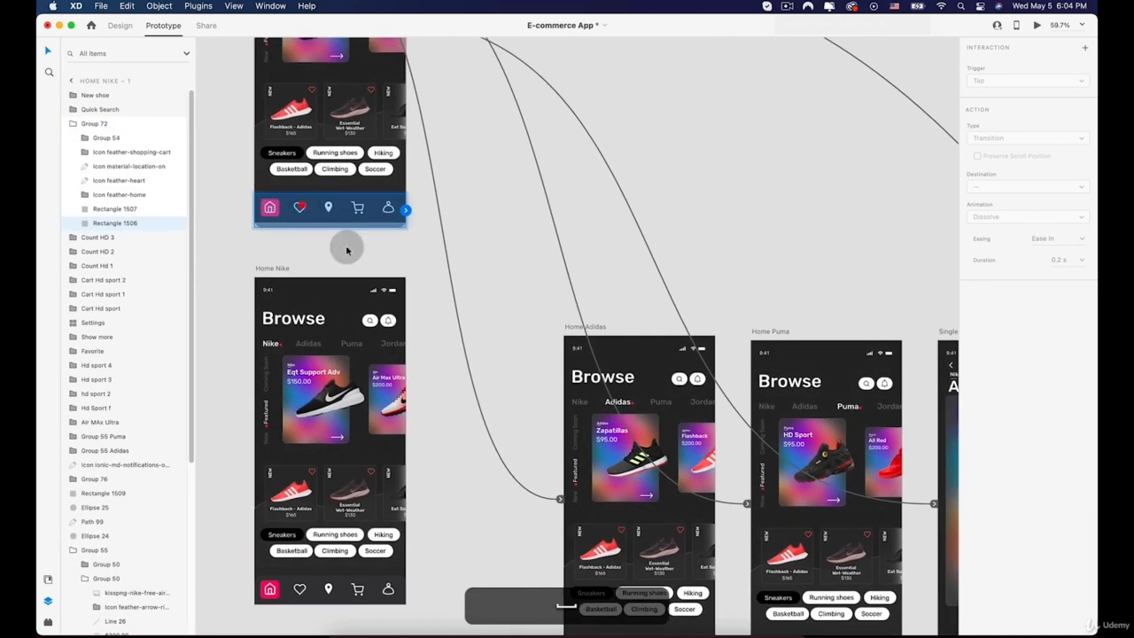
pyautogui.click(353, 259)
pyautogui.scroll(3, 303, 219)
pyautogui.doubleClick(297, 202)
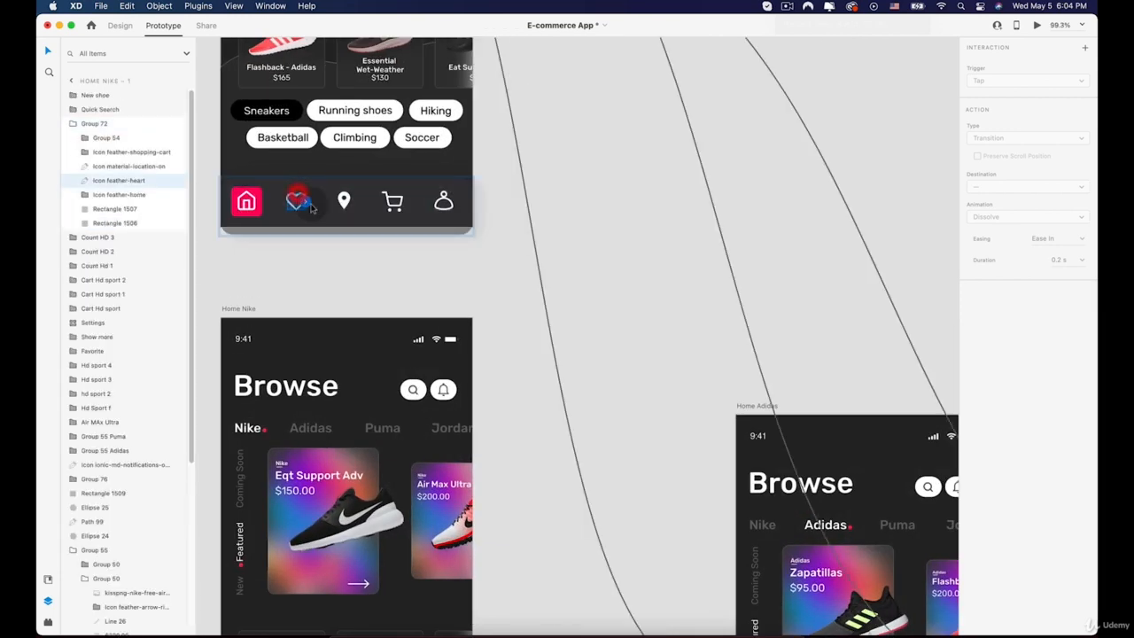
pyautogui.scroll(-5, 318, 212)
pyautogui.scroll(-2, 317, 213)
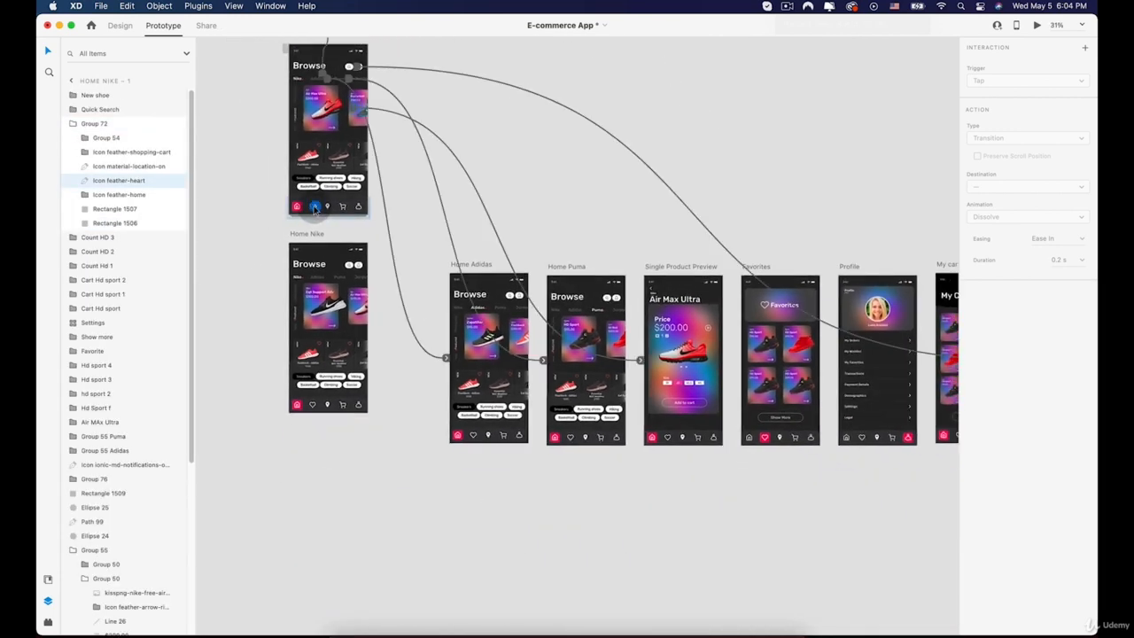
pyautogui.moveTo(350, 230); pyautogui.dragTo(764, 361)
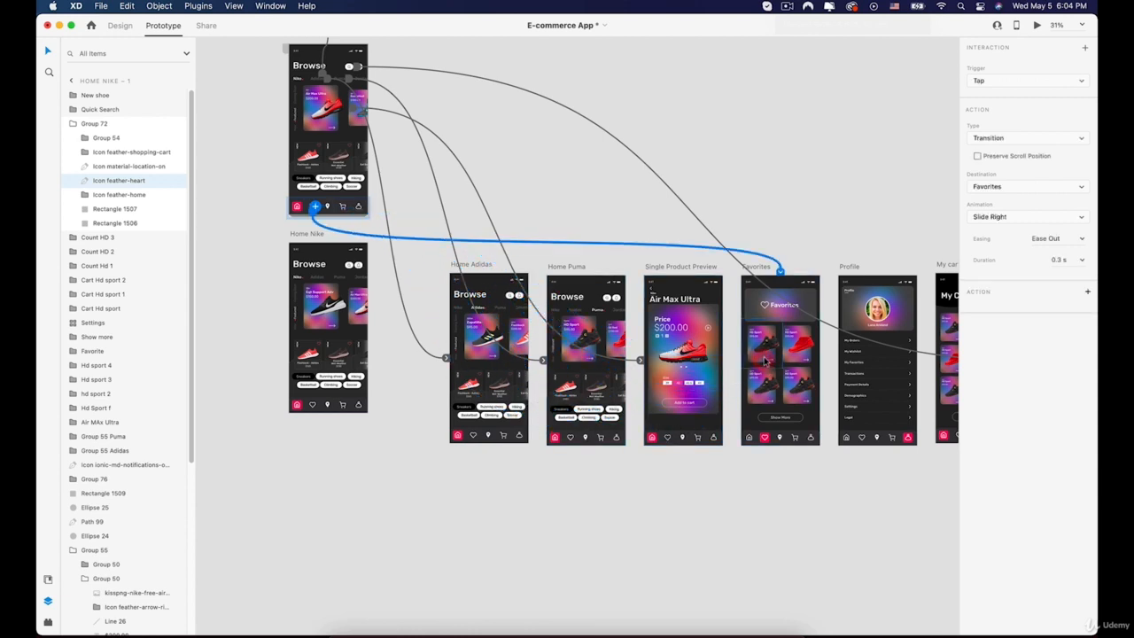
pyautogui.click(984, 135)
pyautogui.click(1005, 147)
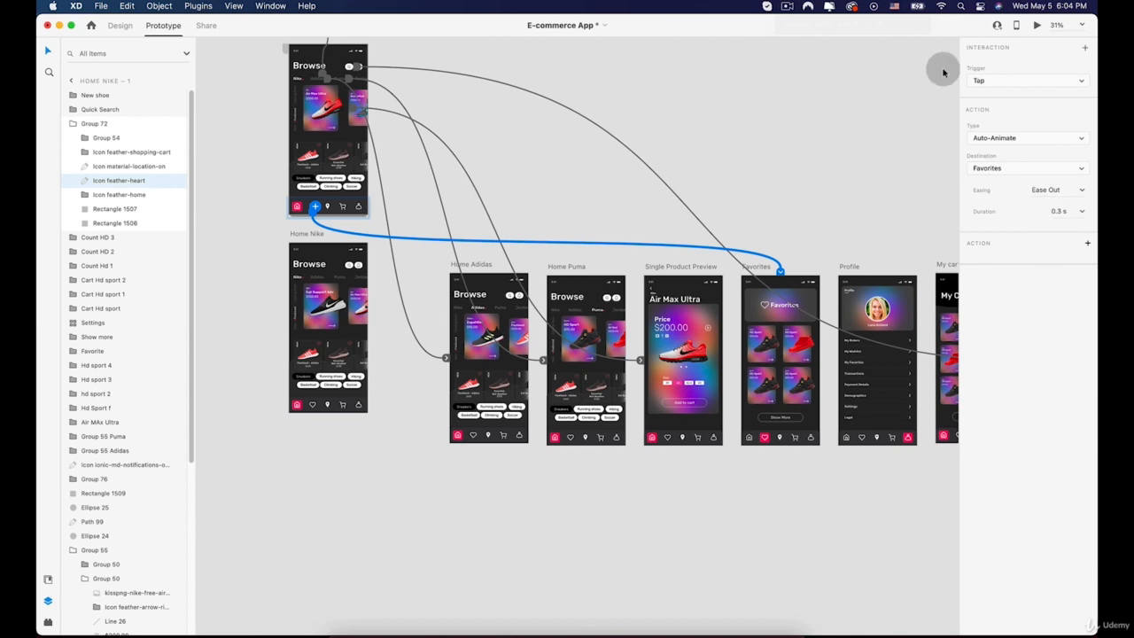
# Step: Link the heart icon in Home Nike – 2's bottom navigation to the Favorites artboard with Auto-Animate
pyautogui.scroll(3, 312, 170)
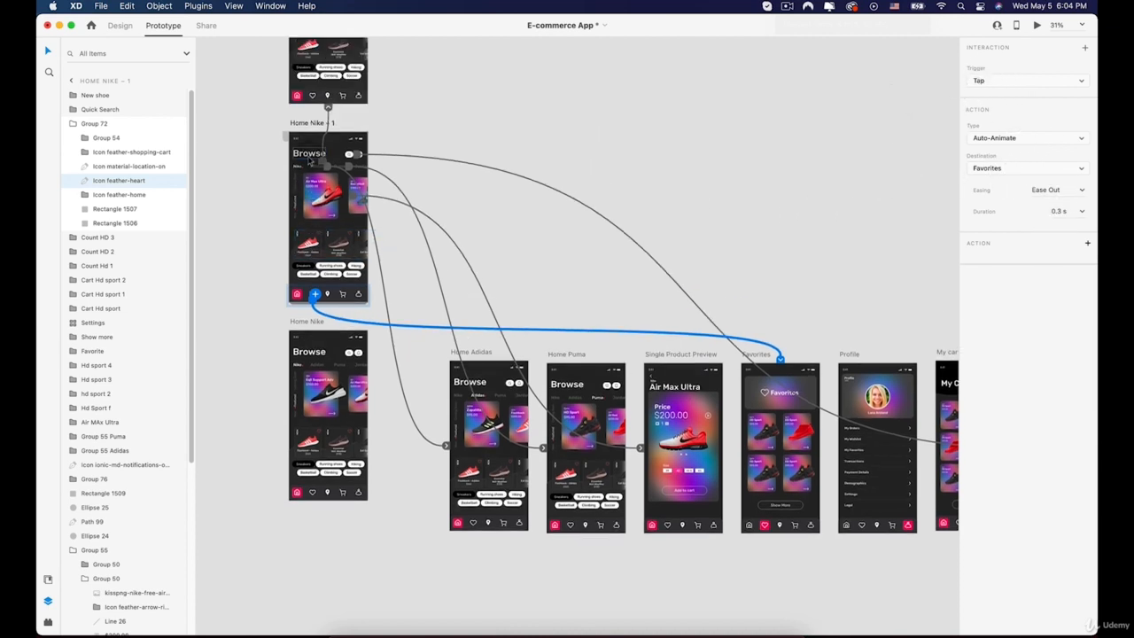
pyautogui.click(315, 96)
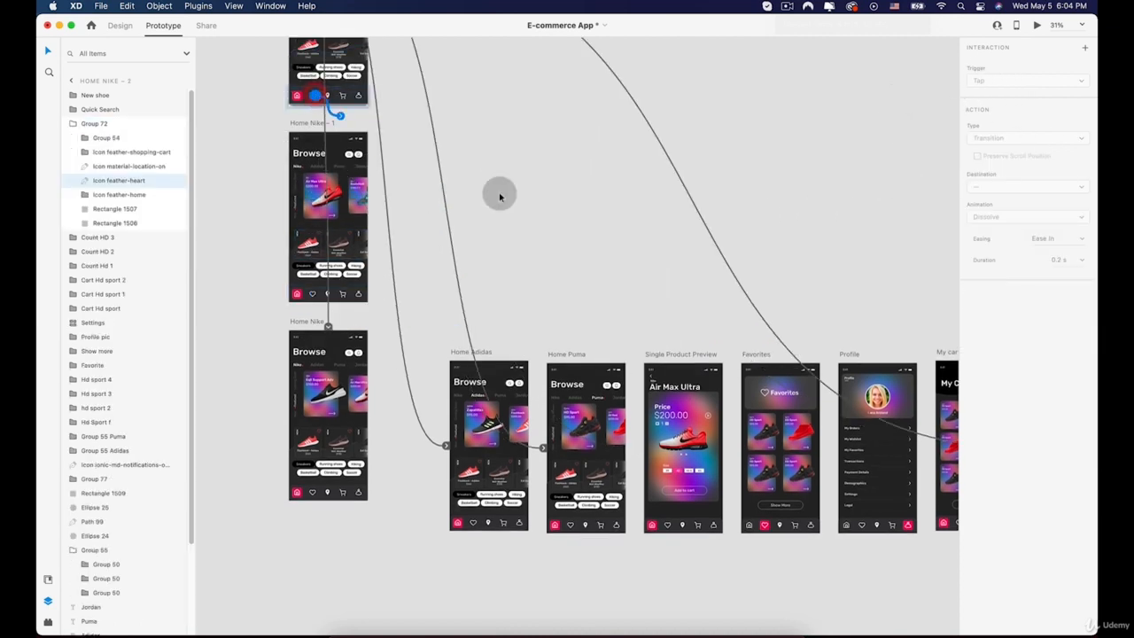
pyautogui.moveTo(339, 115); pyautogui.dragTo(753, 408)
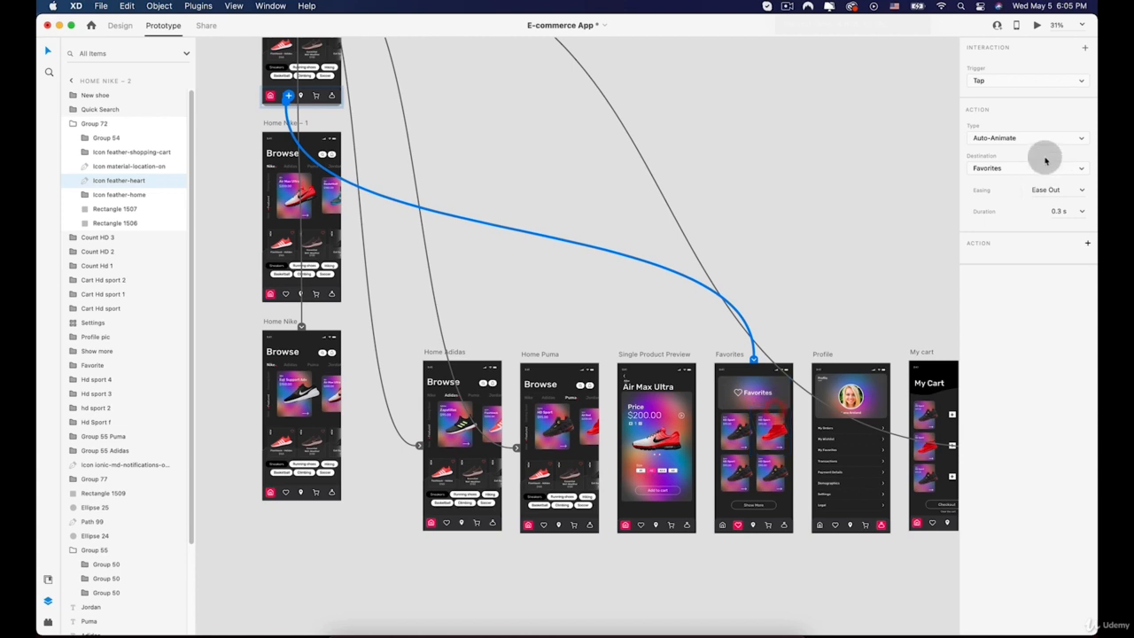
pyautogui.scroll(3, 405, 198)
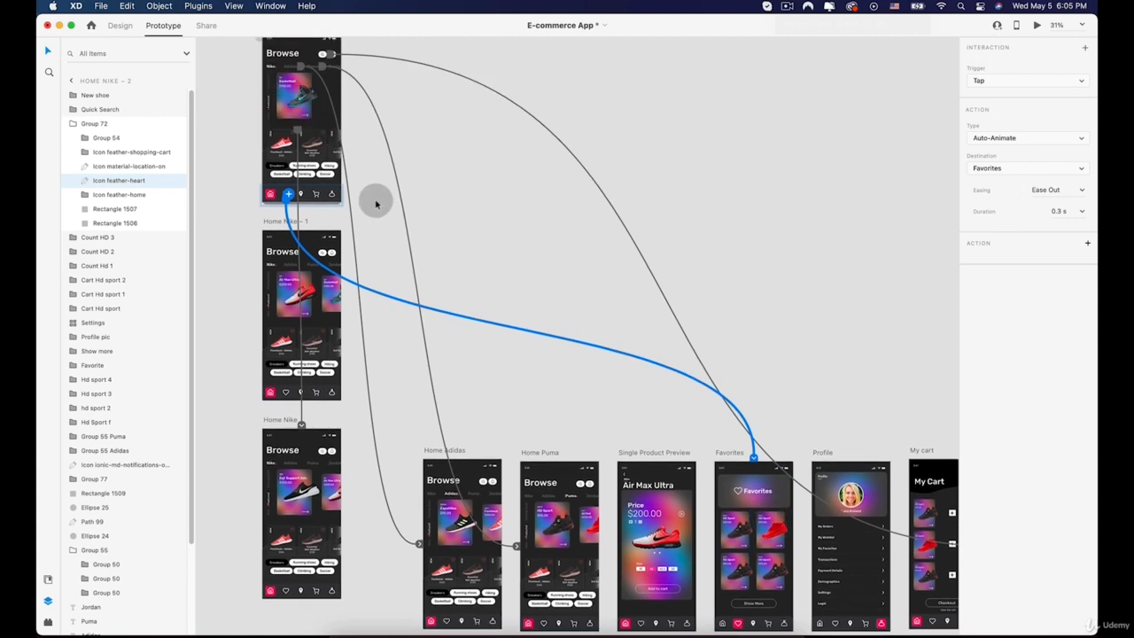
# Step: Link the heart icon in Home Adidas's bottom navigation to the Favorites artboard with Auto-Animate
pyautogui.scroll(-5, 390, 222)
pyautogui.scroll(-1, 409, 254)
pyautogui.click(449, 409)
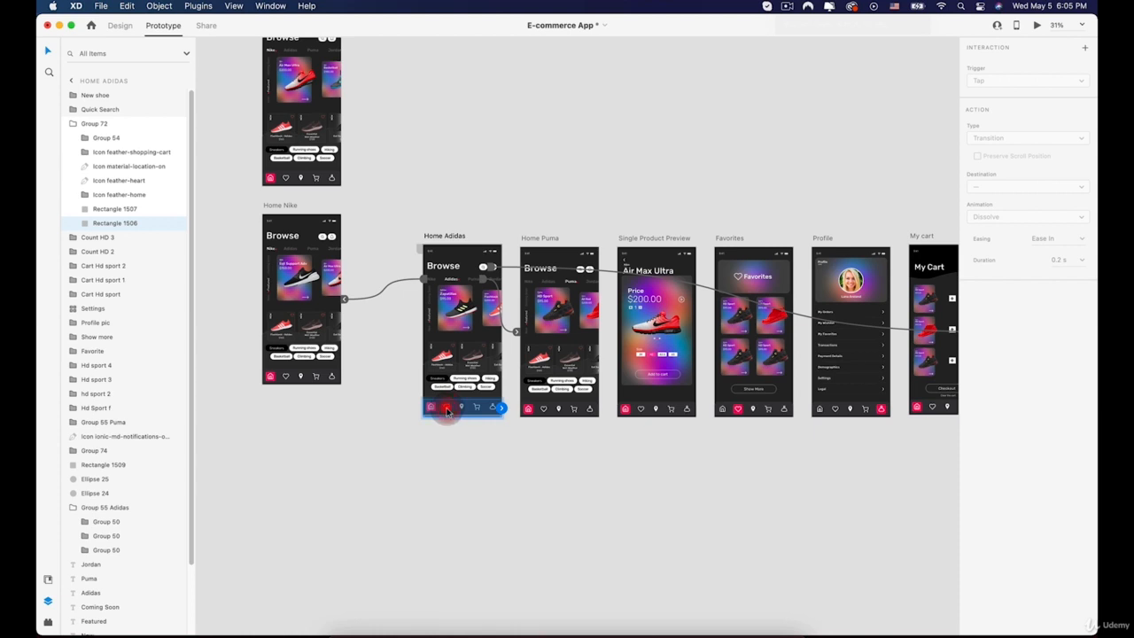
pyautogui.click(449, 410)
pyautogui.moveTo(523, 432); pyautogui.dragTo(741, 331)
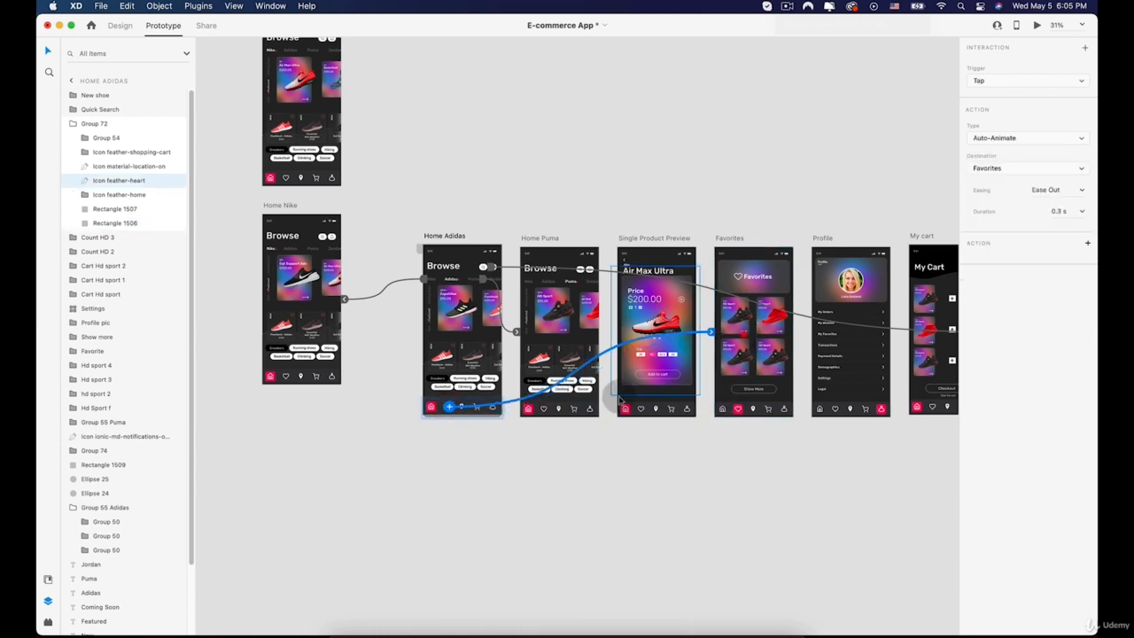
# Step: Link the heart icon in Home Puma's bottom navigation to the Favorites artboard
pyautogui.click(546, 412)
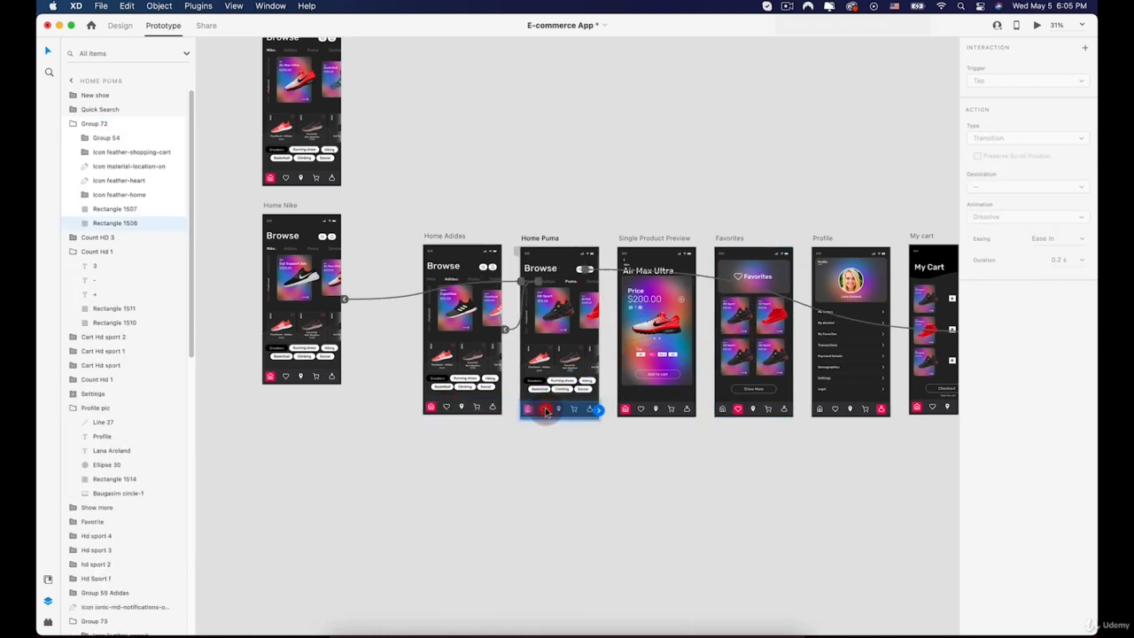
pyautogui.click(547, 411)
pyautogui.moveTo(551, 410); pyautogui.dragTo(740, 321)
# Step: Link the heart icon in the Single Product Preview's bottom navigation to the Favorites artboard with Auto-Animate
pyautogui.click(644, 412)
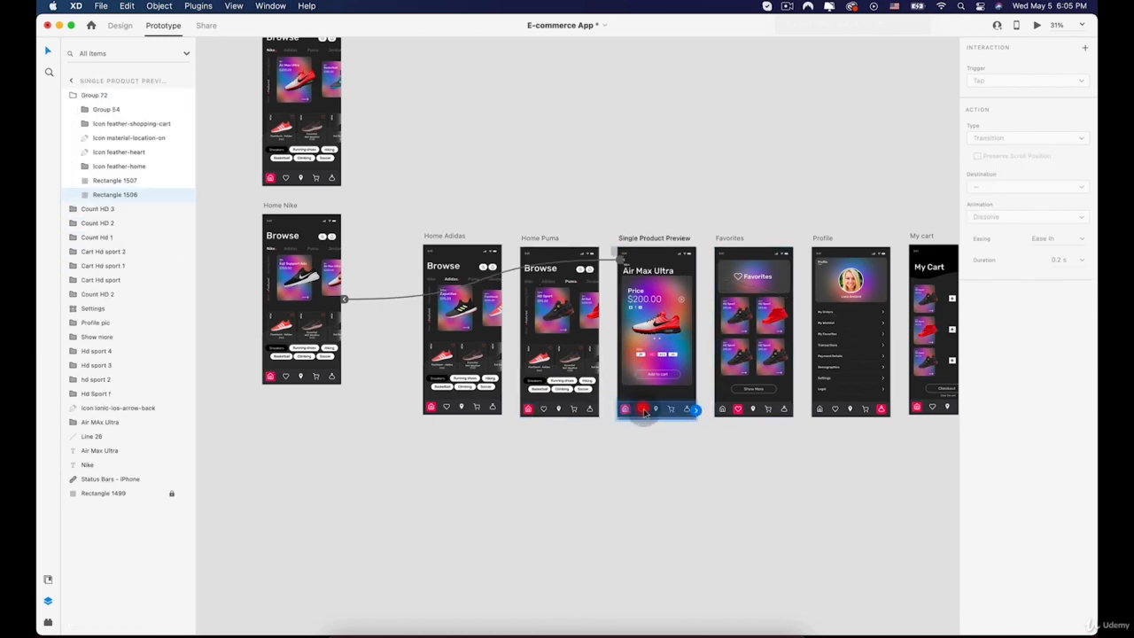
pyautogui.click(644, 412)
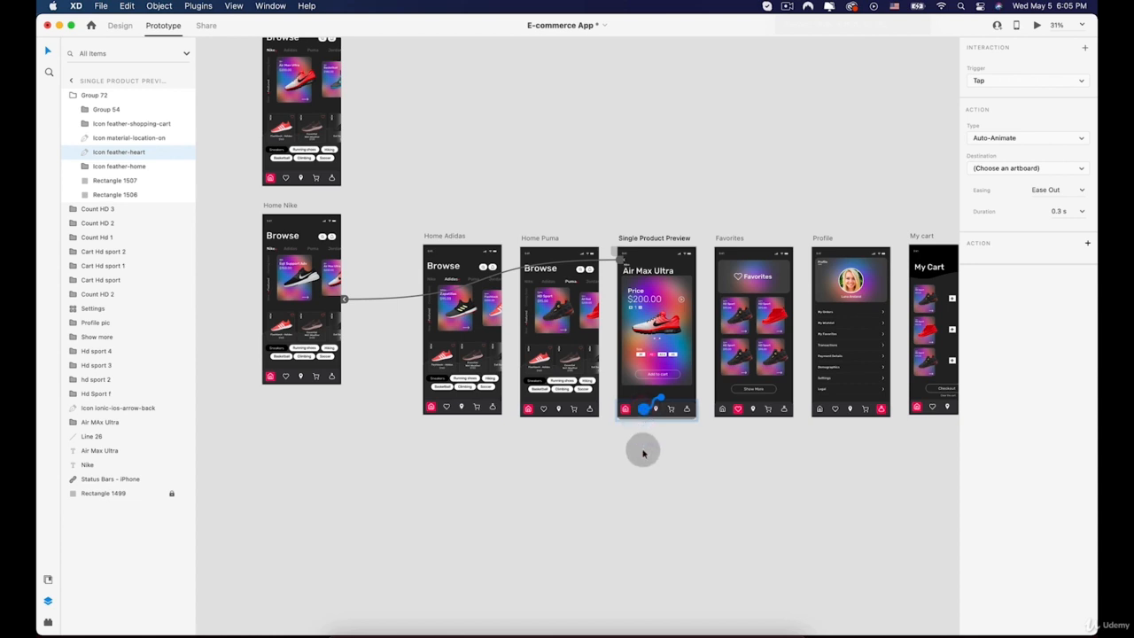
pyautogui.scroll(5, 643, 452)
pyautogui.click(639, 422)
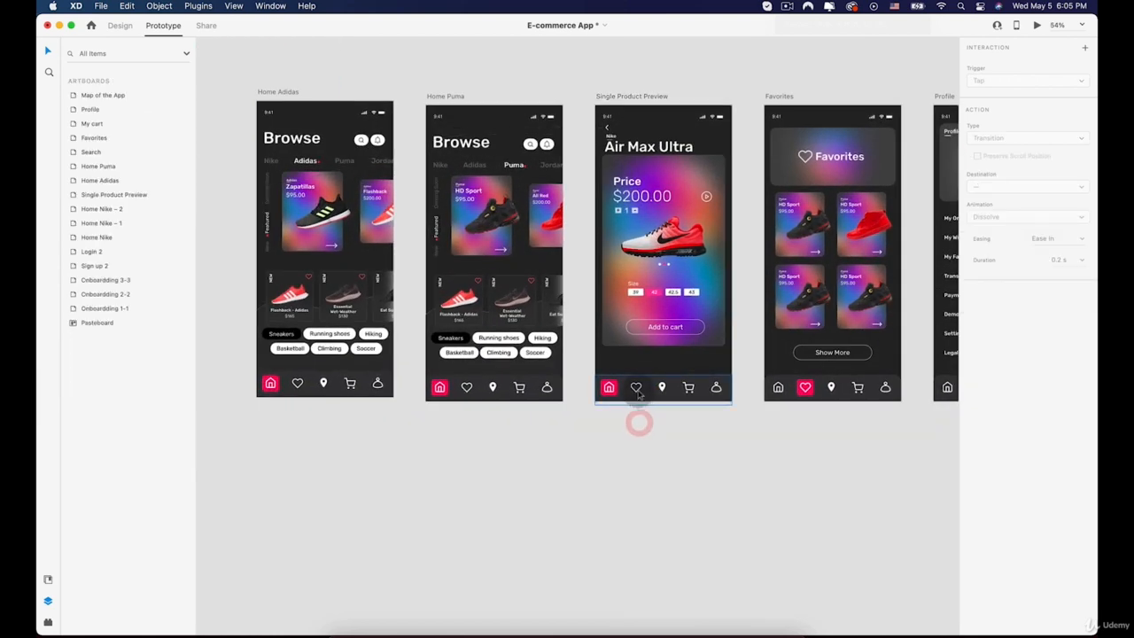
pyautogui.click(639, 393)
pyautogui.click(638, 392)
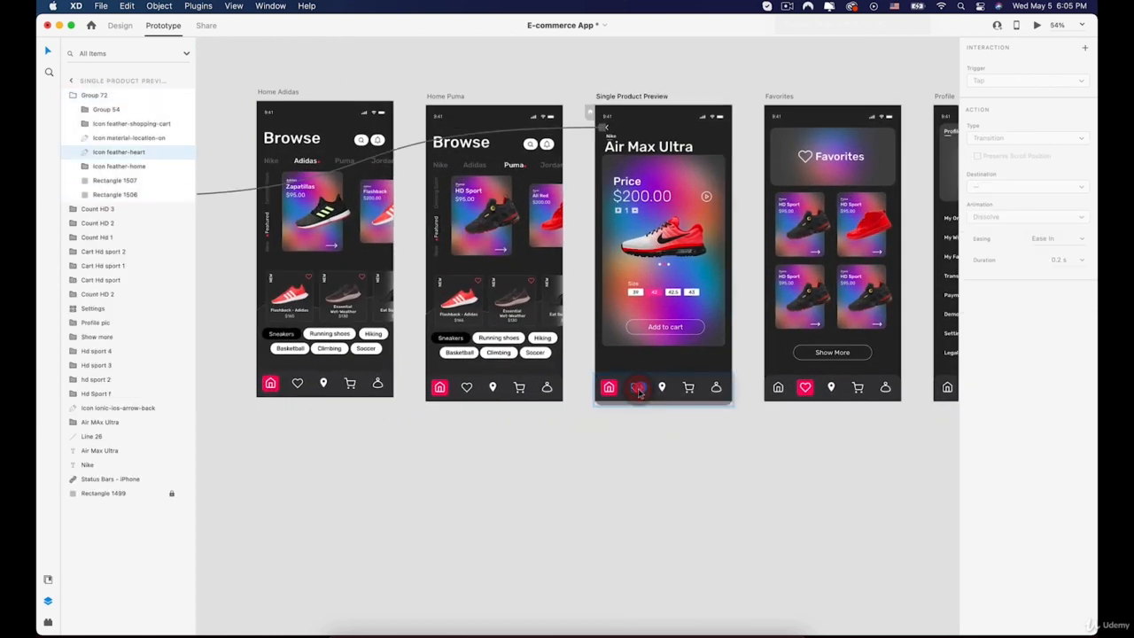
pyautogui.moveTo(743, 417); pyautogui.dragTo(754, 253)
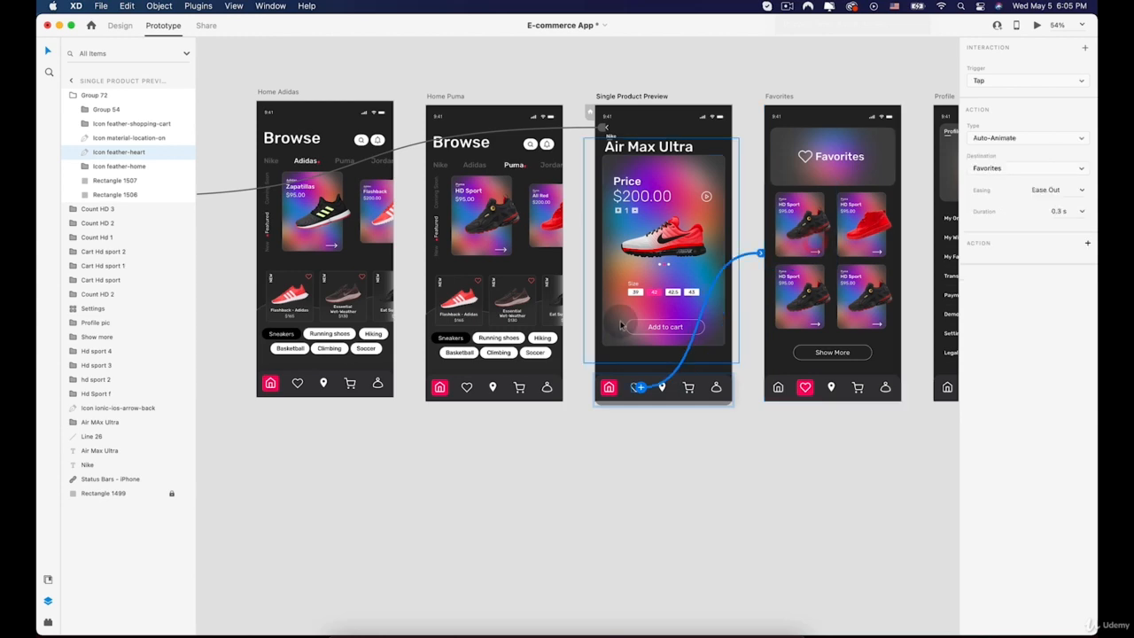
# Step: Link the home icon in the Favorites artboard's bottom navigation to the Home Nike artboard with Auto-Animate
pyautogui.scroll(-5, 620, 325)
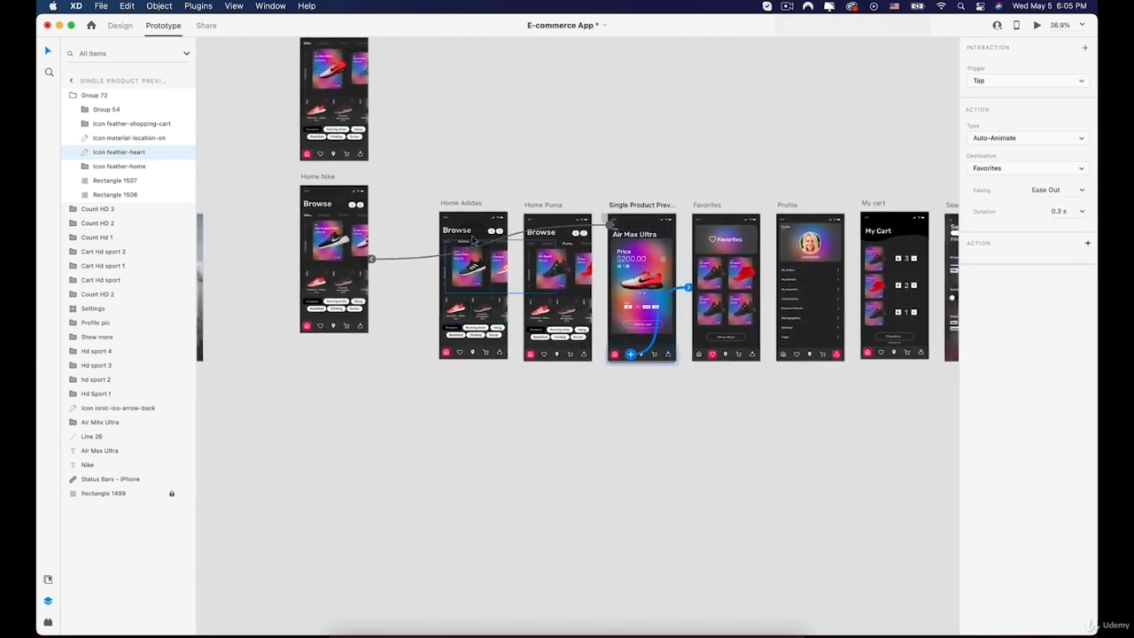
pyautogui.moveTo(452, 197); pyautogui.dragTo(434, 281)
pyautogui.moveTo(425, 240); pyautogui.dragTo(400, 236)
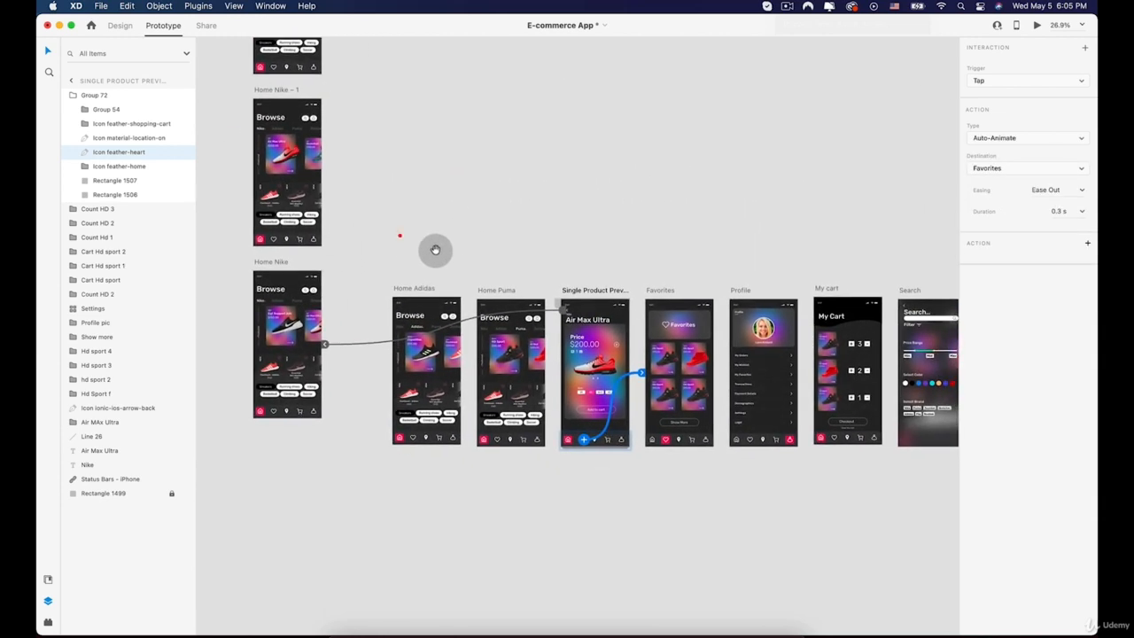
pyautogui.moveTo(487, 241); pyautogui.dragTo(435, 246)
pyautogui.moveTo(520, 293); pyautogui.dragTo(467, 275)
pyautogui.scroll(5, 572, 434)
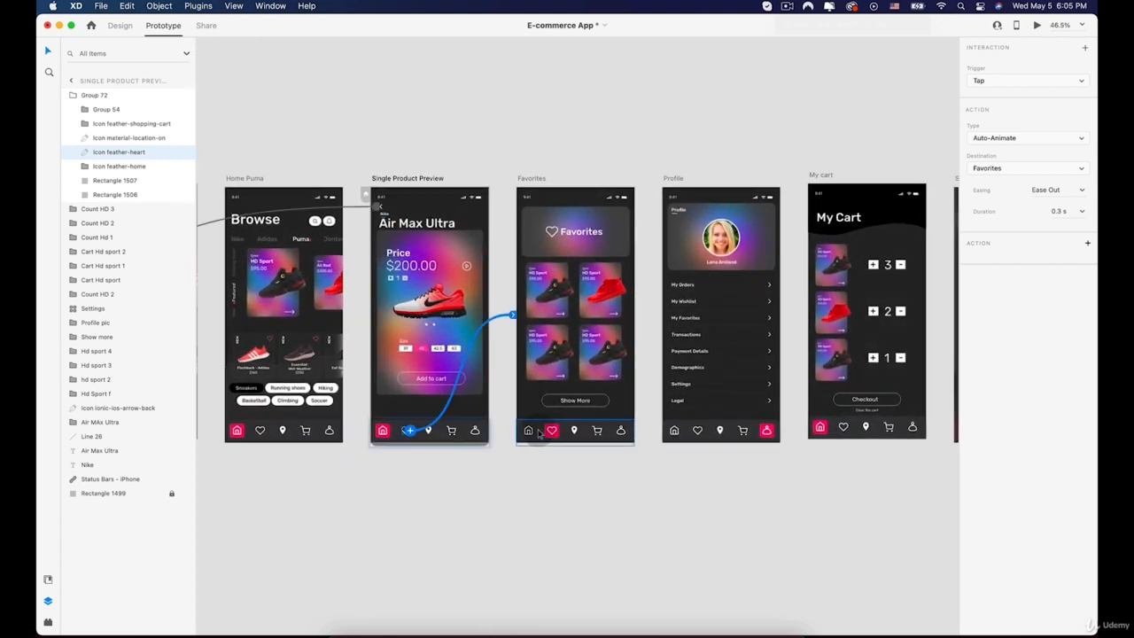
pyautogui.click(529, 432)
pyautogui.click(530, 434)
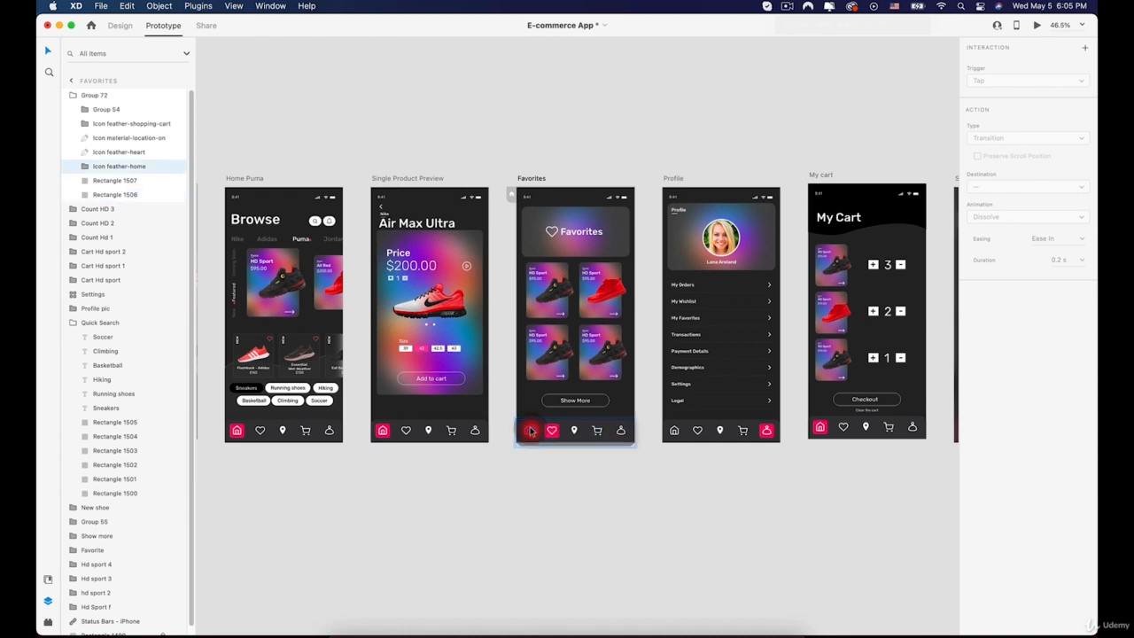
pyautogui.click(544, 472)
pyautogui.click(531, 433)
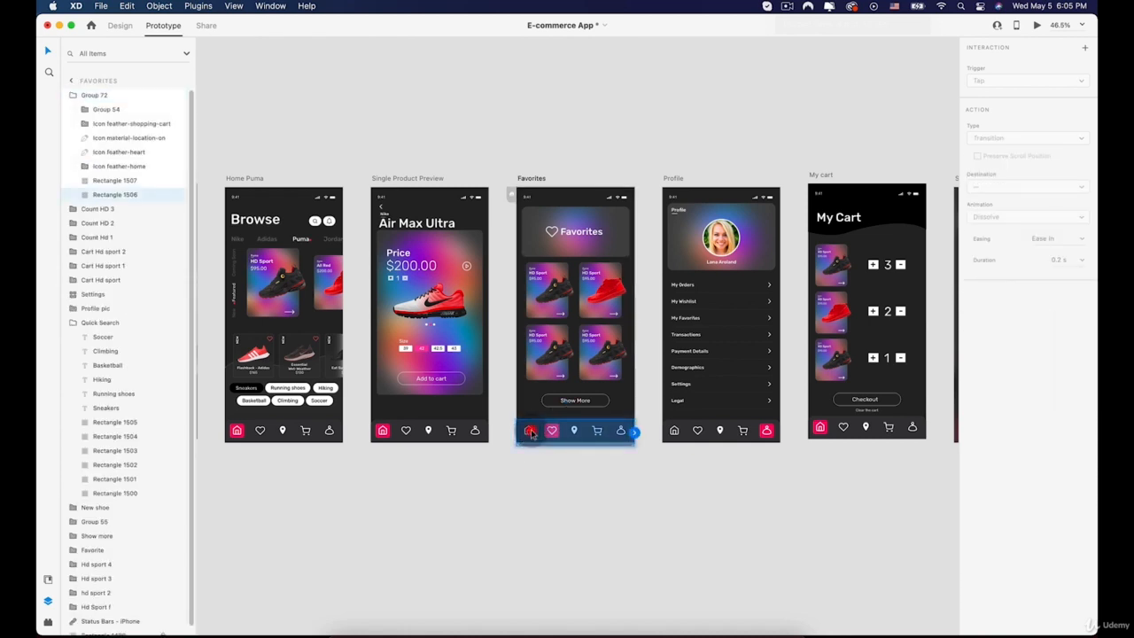
pyautogui.click(528, 433)
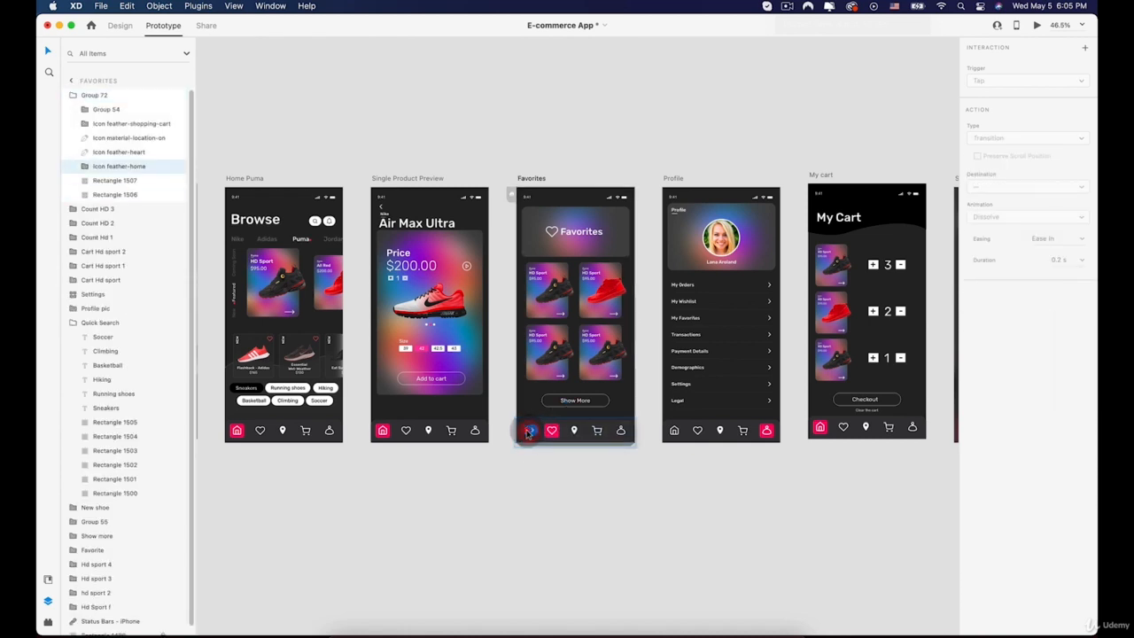
pyautogui.scroll(-5, 527, 434)
pyautogui.moveTo(530, 433); pyautogui.dragTo(254, 366)
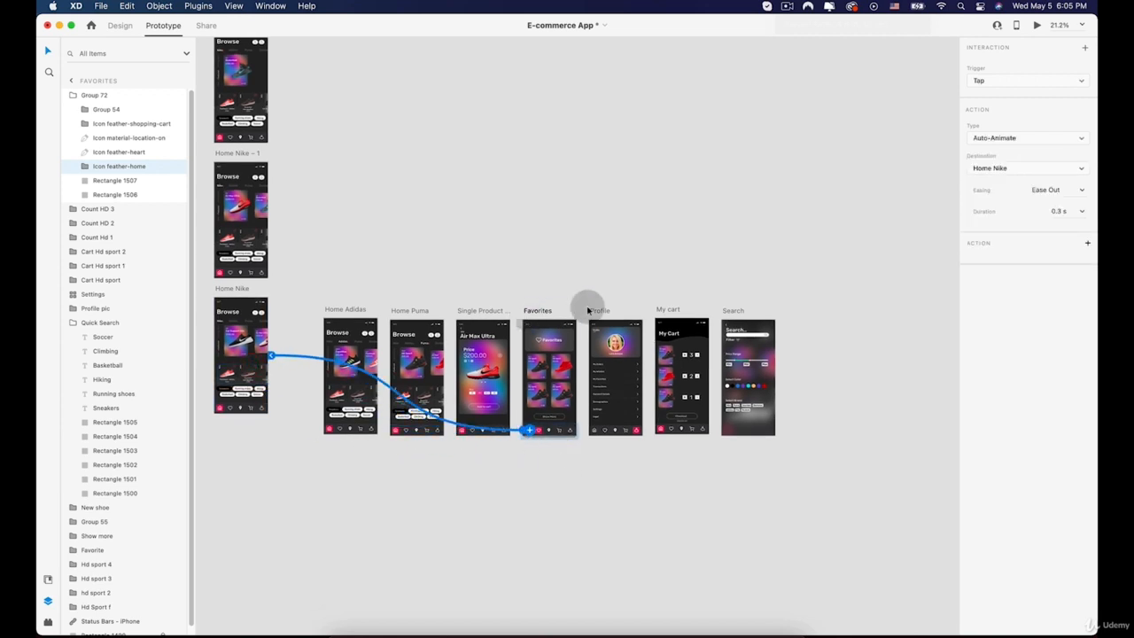
# Step: Link the shopping cart icon in the Favorites artboard's bottom navigation to the My cart artboard with Auto-Animate
pyautogui.scroll(5, 603, 443)
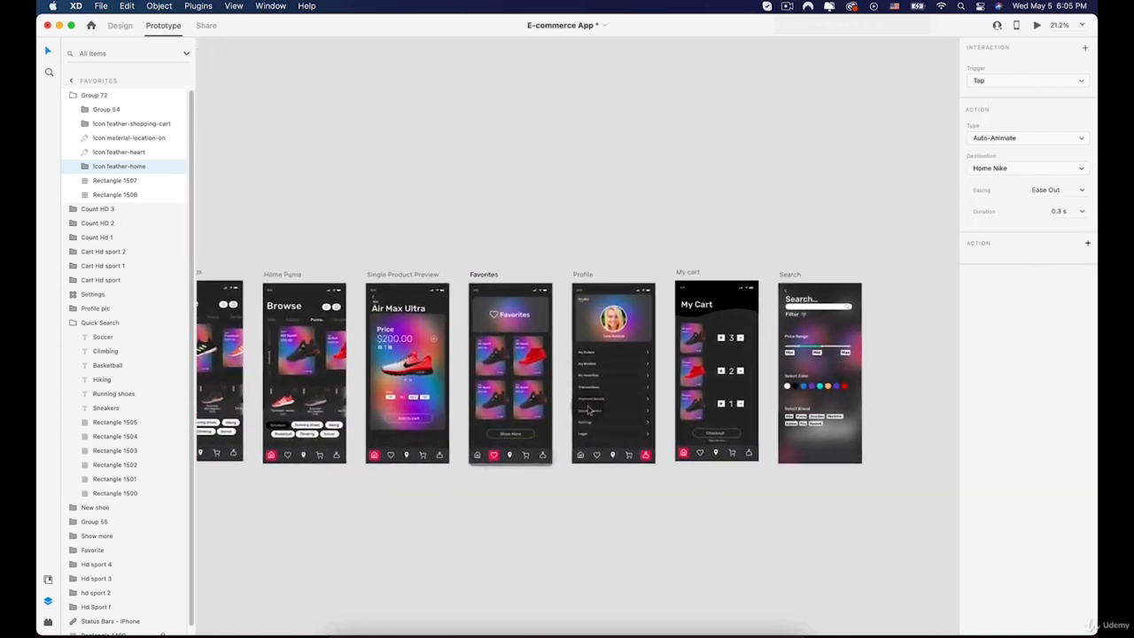
pyautogui.scroll(1, 602, 465)
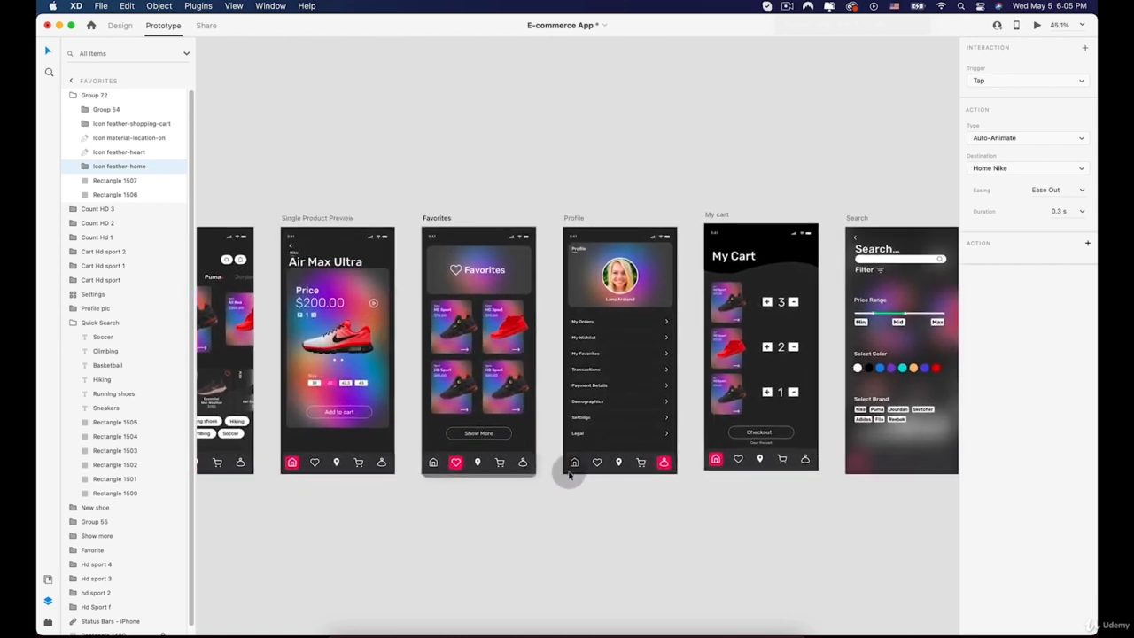
pyautogui.click(500, 463)
pyautogui.moveTo(503, 465); pyautogui.dragTo(730, 381)
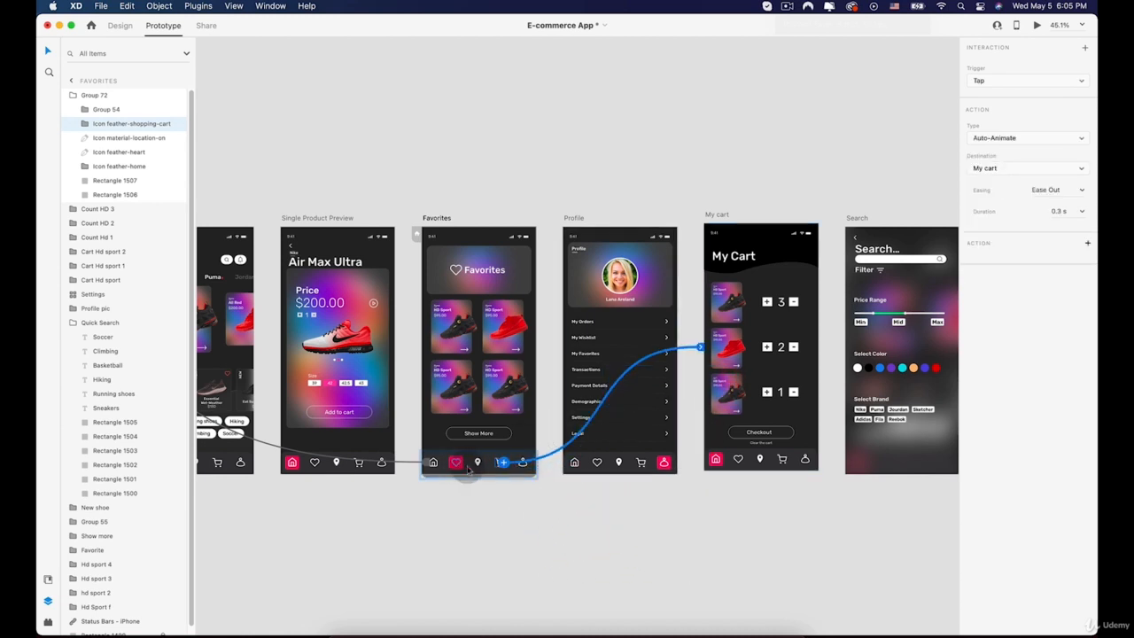
# Step: Link the profile icon in the Favorites artboard's bottom navigation to the Profile artboard with Auto-Animate
pyautogui.click(522, 470)
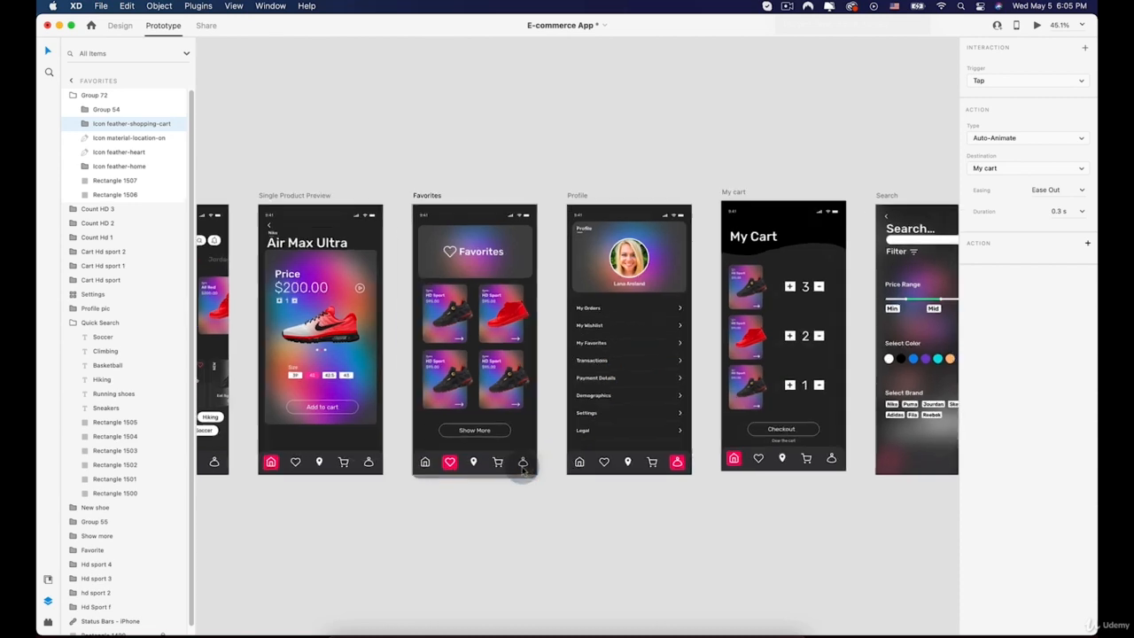
pyautogui.scroll(5, 523, 470)
pyautogui.click(523, 467)
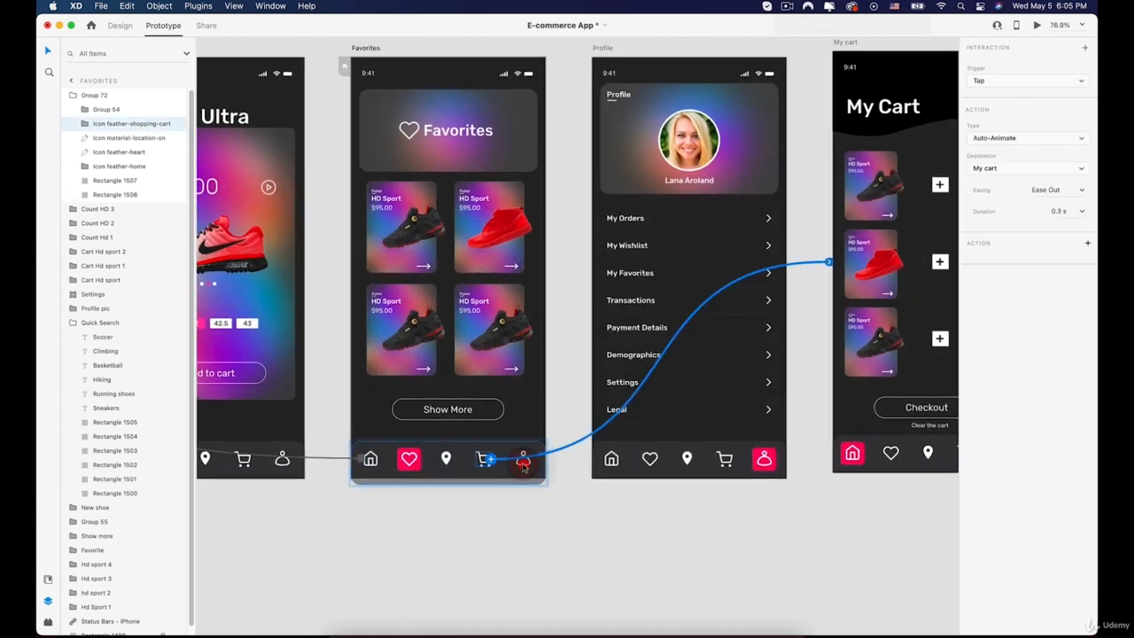
pyautogui.click(522, 468)
pyautogui.click(522, 465)
pyautogui.click(524, 468)
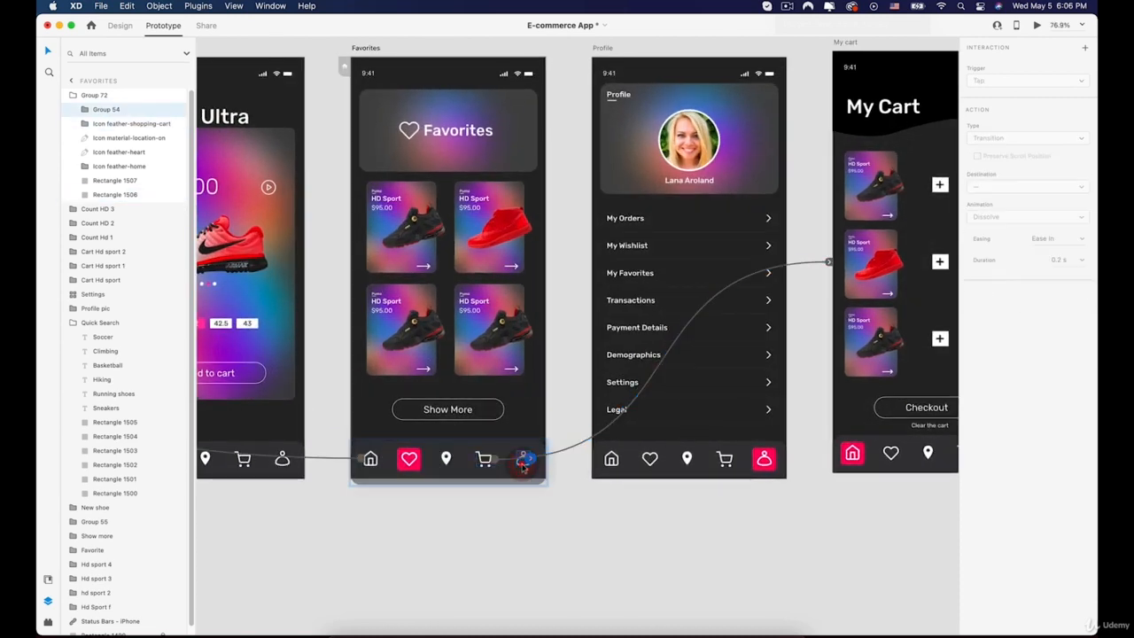
pyautogui.scroll(-5, 524, 467)
pyautogui.moveTo(527, 463); pyautogui.dragTo(585, 312)
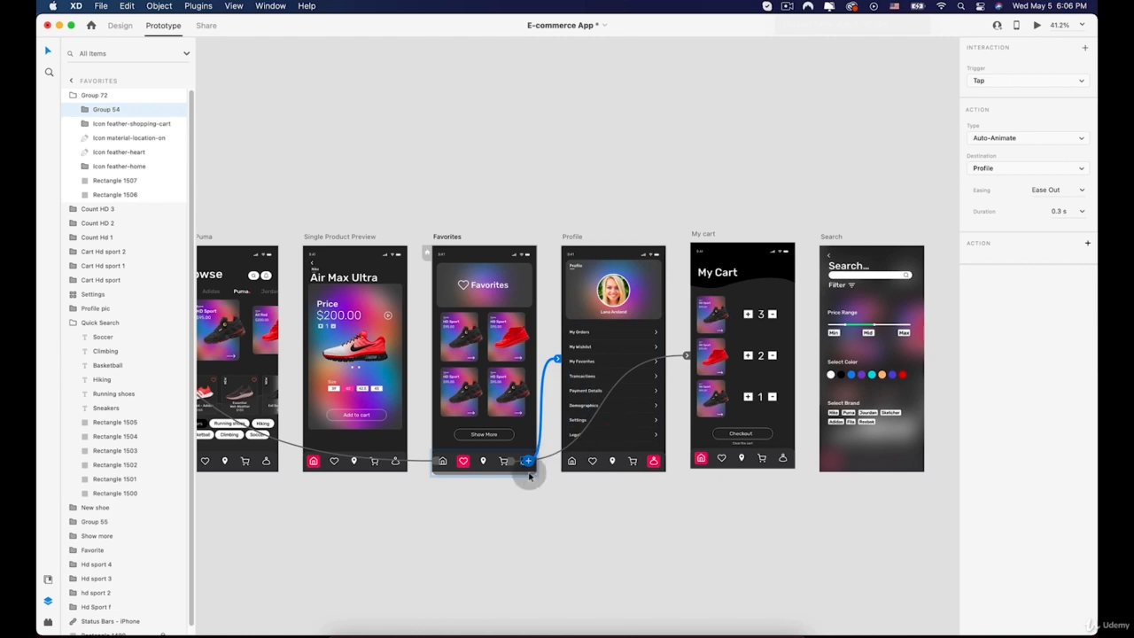
# Step: Link the shopping cart icon in the Home Nike – 1 artboard's bottom navigation to the My cart artboard with Auto-Animate
pyautogui.press('space')
pyautogui.moveTo(424, 461); pyautogui.dragTo(606, 434)
pyautogui.moveTo(436, 427); pyautogui.dragTo(735, 441)
pyautogui.moveTo(470, 426); pyautogui.dragTo(343, 443)
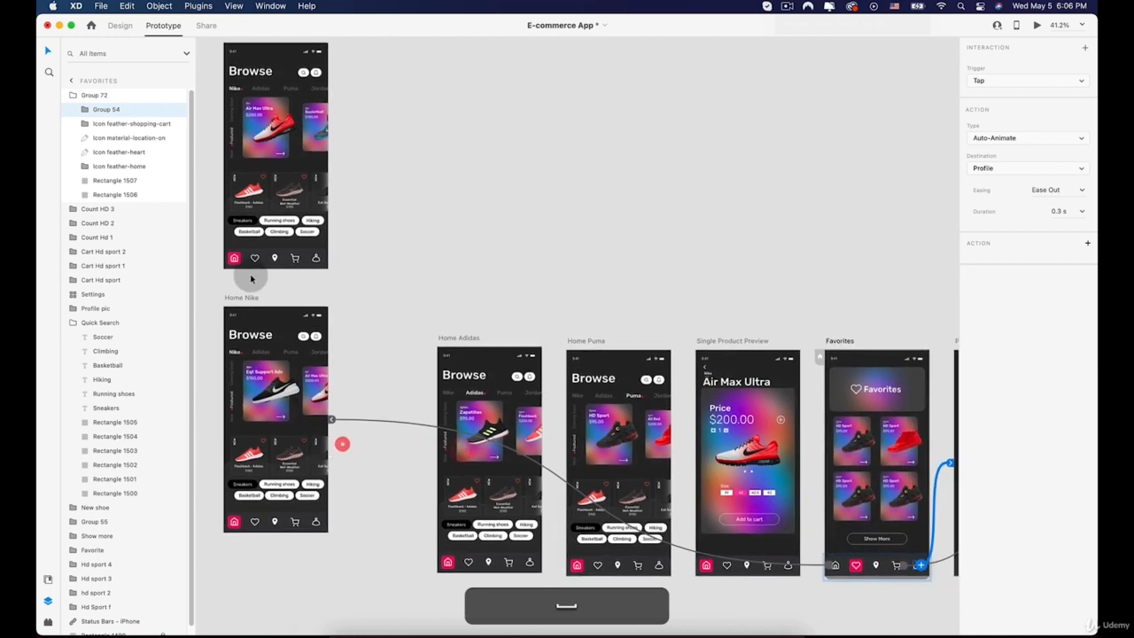
pyautogui.click(294, 258)
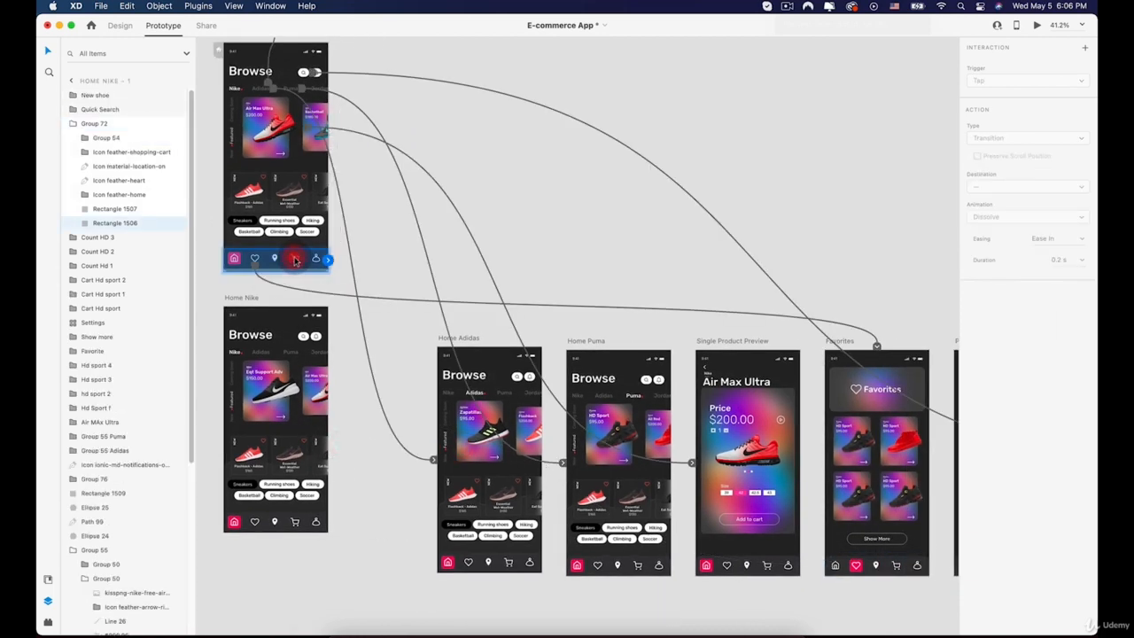
pyautogui.click(296, 258)
pyautogui.scroll(-5, 297, 258)
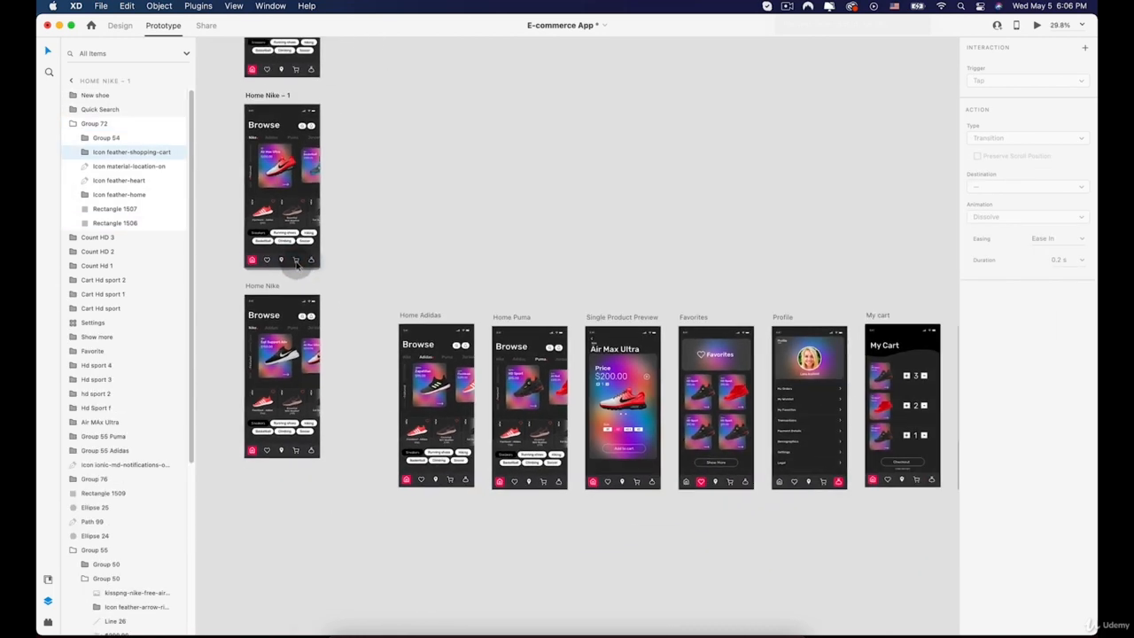
pyautogui.moveTo(299, 260); pyautogui.dragTo(877, 339)
# Step: Link the profile icon in the Home Nike – 1 artboard's bottom navigation to the Profile artboard with Auto-Animate
pyautogui.click(312, 261)
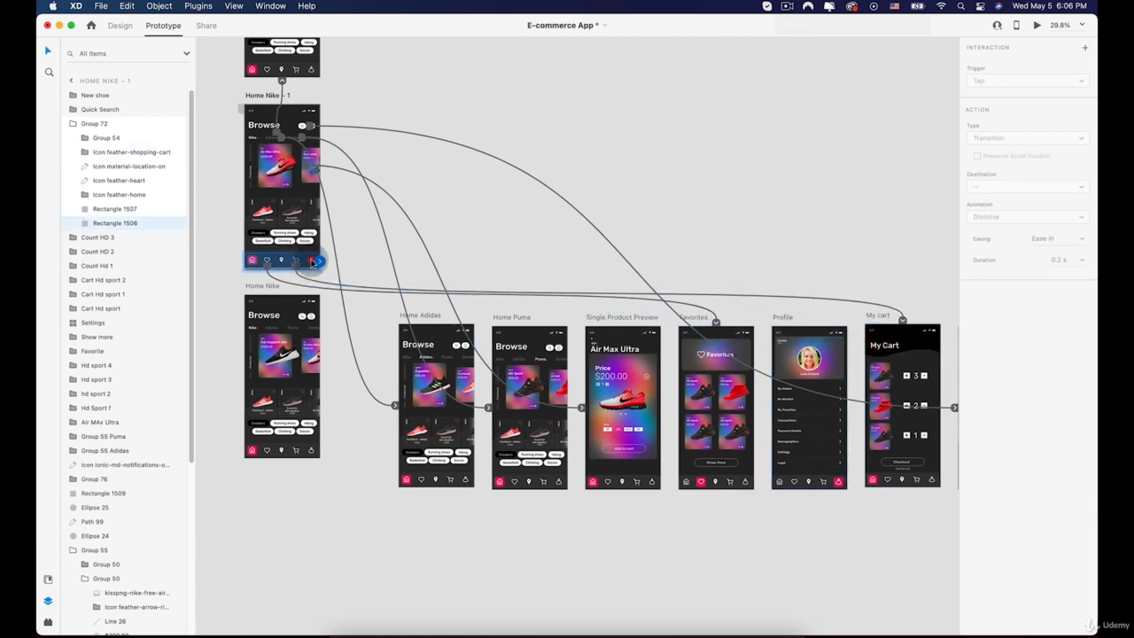
pyautogui.click(312, 260)
pyautogui.moveTo(314, 260); pyautogui.dragTo(808, 354)
# Step: Link the shopping cart icon in the Home Nike – 2 artboard's bottom navigation to the My cart artboard
pyautogui.scroll(2, 291, 142)
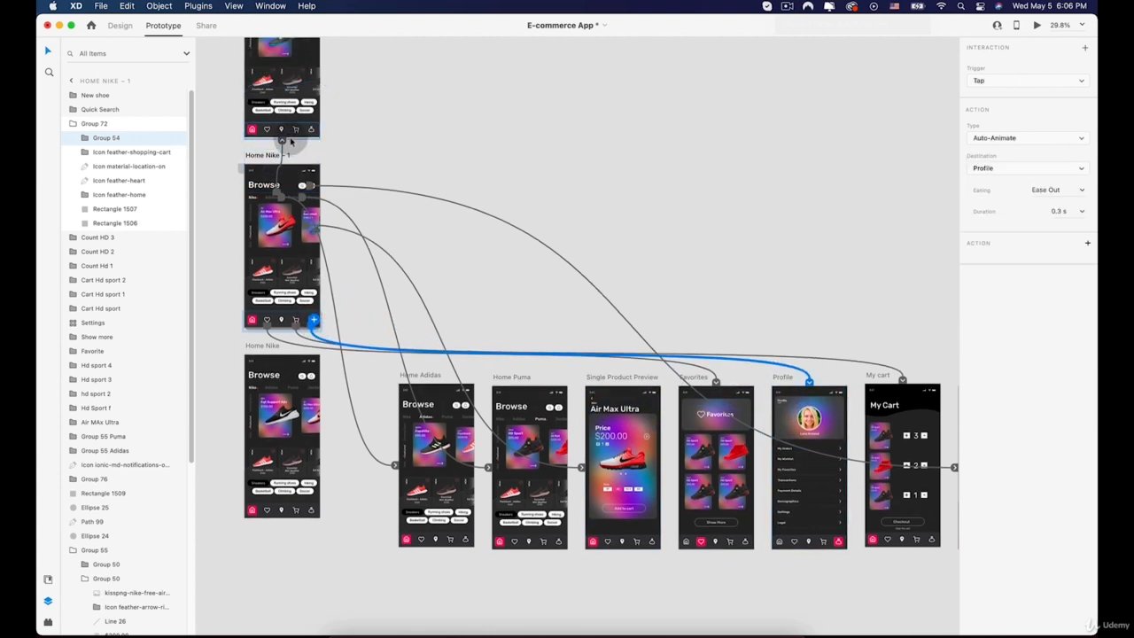
pyautogui.click(299, 130)
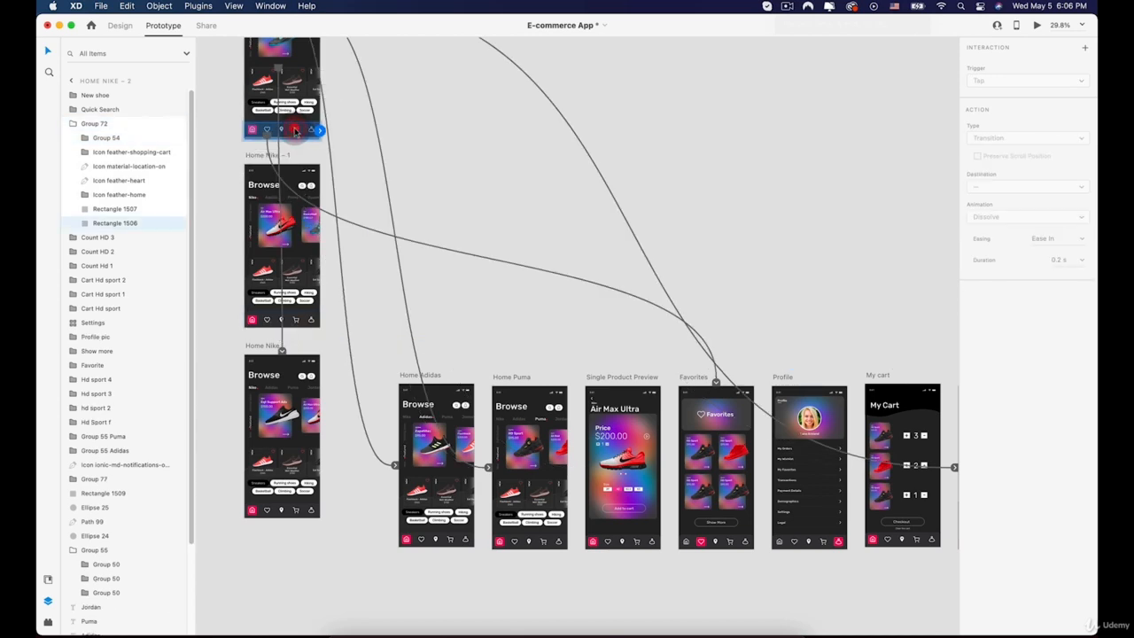
pyautogui.scroll(3, 297, 130)
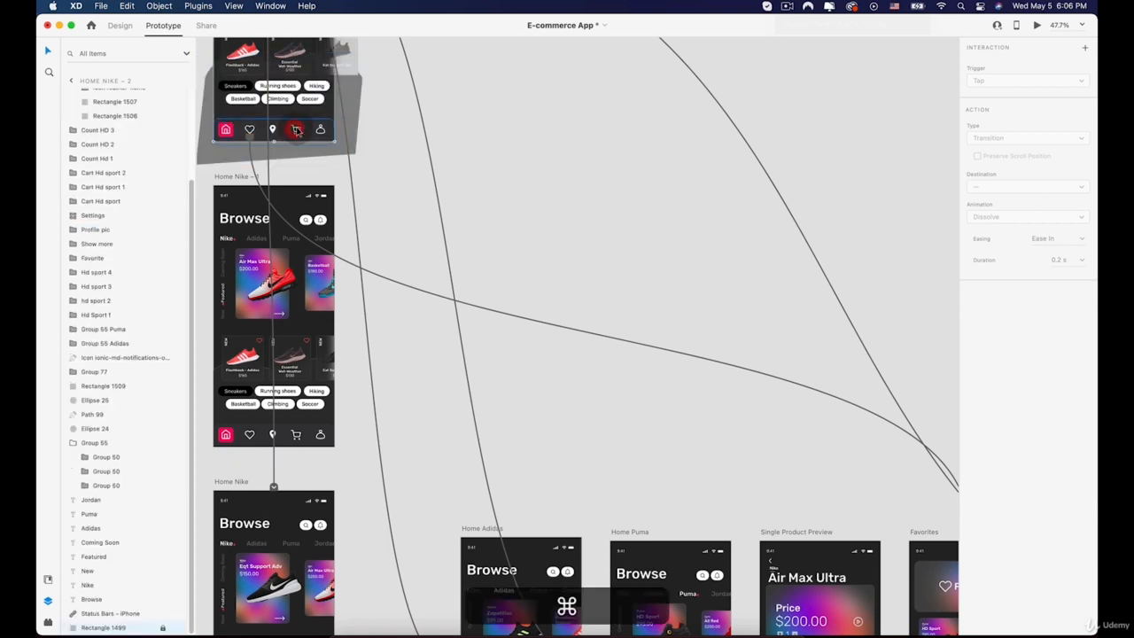
pyautogui.keyDown('super'); pyautogui.click(298, 130); pyautogui.keyUp('super')
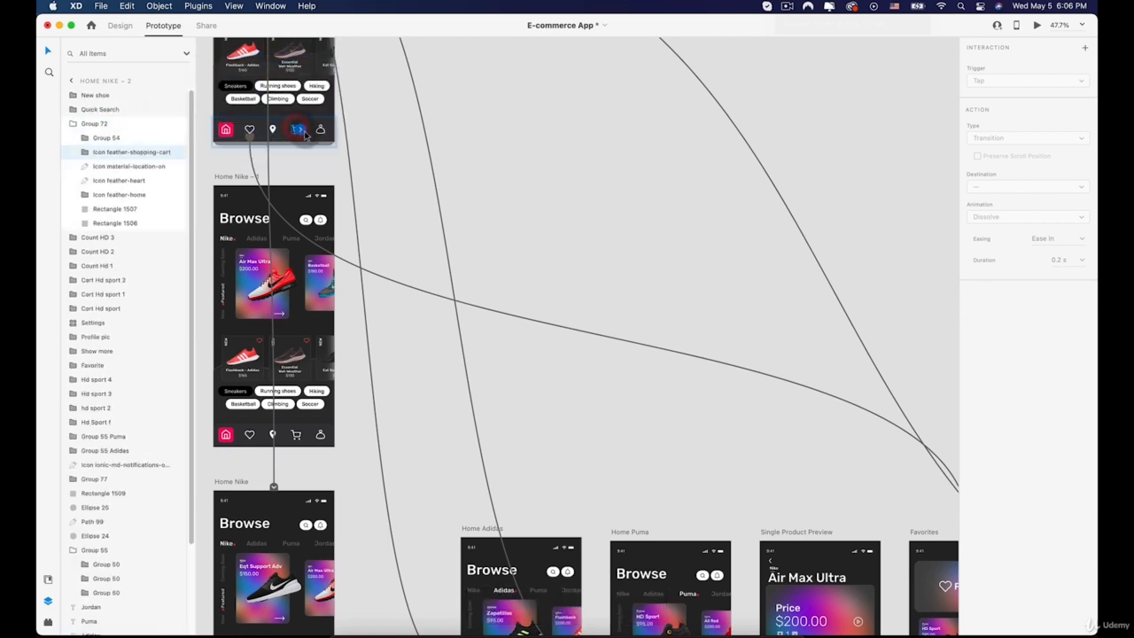
pyautogui.moveTo(303, 134); pyautogui.dragTo(948, 457)
pyautogui.press('super+z')
pyautogui.scroll(-3, 552, 293)
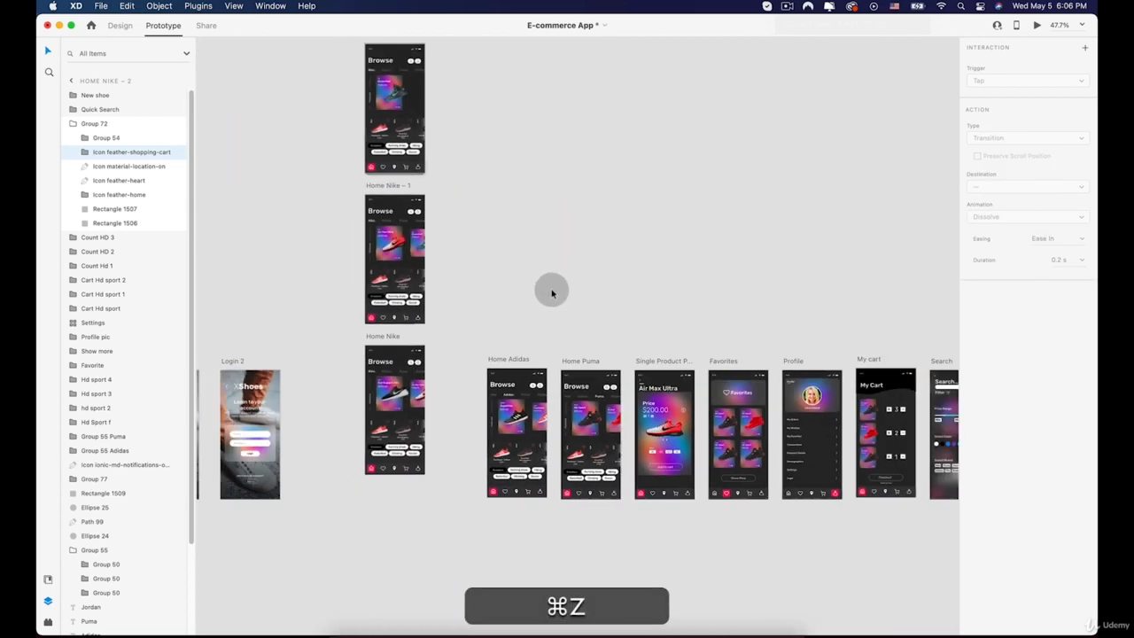
pyautogui.scroll(-3, 333, 128)
pyautogui.moveTo(281, 124); pyautogui.dragTo(251, 233)
pyautogui.scroll(3, 372, 294)
pyautogui.moveTo(450, 322); pyautogui.dragTo(411, 207)
pyautogui.moveTo(330, 152); pyautogui.dragTo(355, 163)
pyautogui.moveTo(299, 141); pyautogui.dragTo(926, 459)
# Step: Link the profile icon in the Home Nike – 2 artboard's bottom navigation to the Profile artboard with Auto-Animate
pyautogui.click(312, 144)
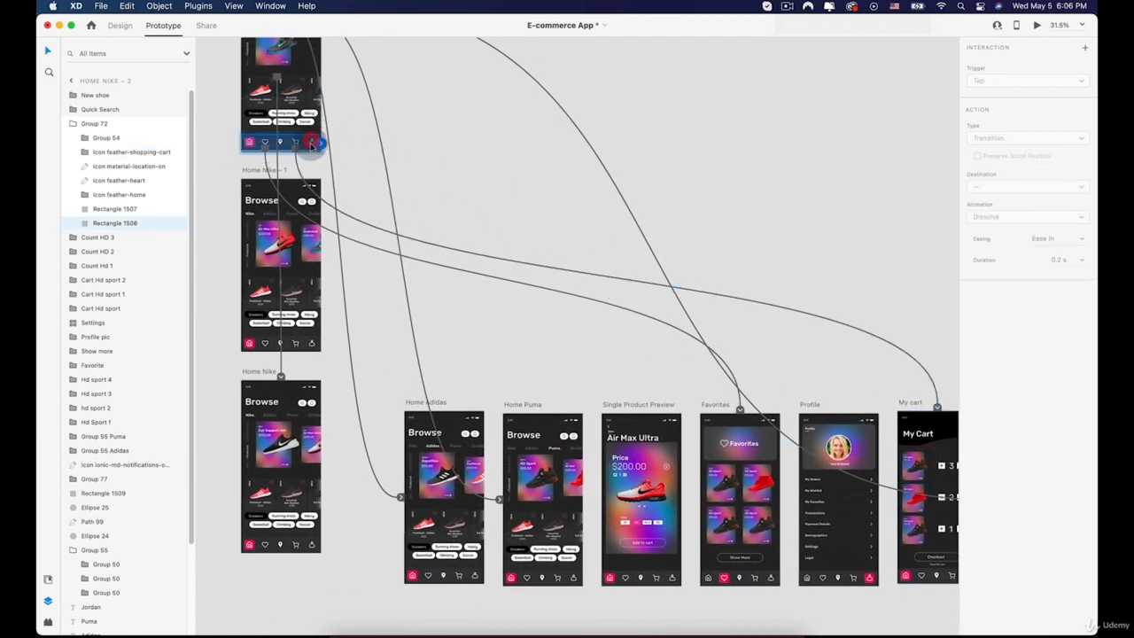
pyautogui.click(312, 144)
pyautogui.moveTo(319, 144); pyautogui.dragTo(762, 434)
# Step: Link the shopping cart icon in the Home Adidas artboard's bottom navigation to the My cart artboard with Auto-Animate
pyautogui.press('space')
pyautogui.moveTo(417, 228); pyautogui.dragTo(453, 118)
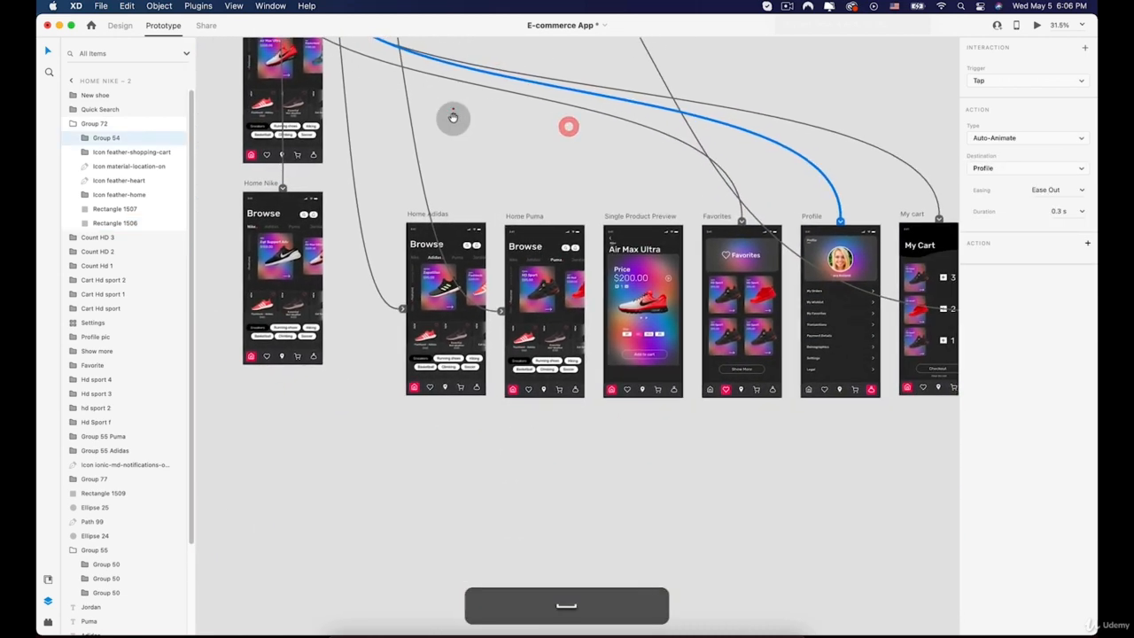
pyautogui.click(461, 390)
pyautogui.scroll(5, 462, 390)
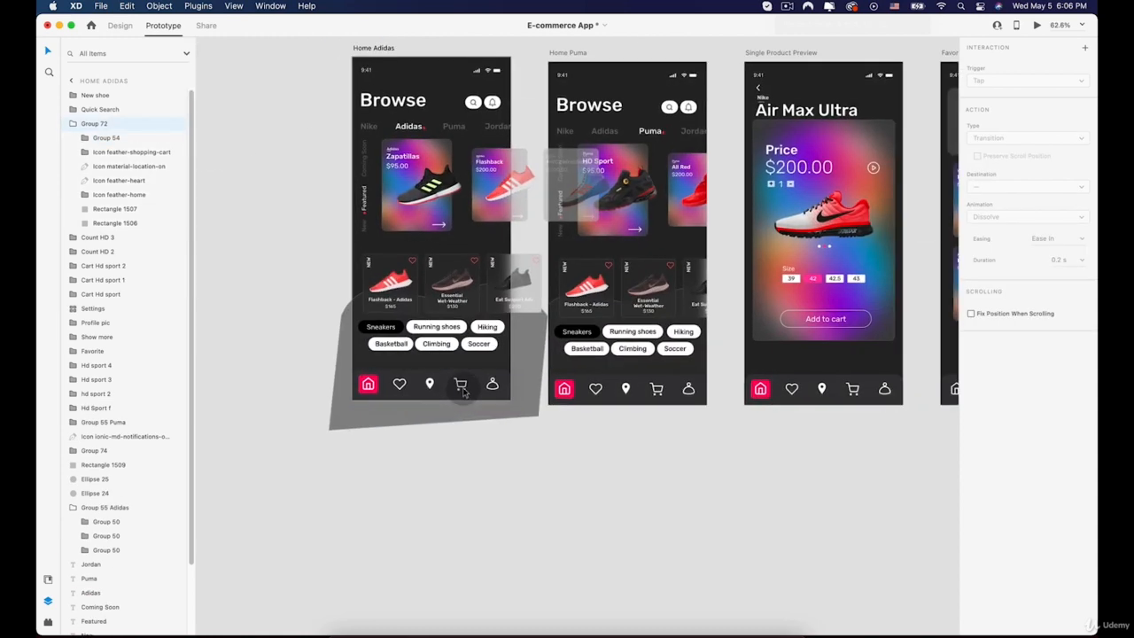
pyautogui.doubleClick(461, 388)
pyautogui.scroll(-5, 462, 388)
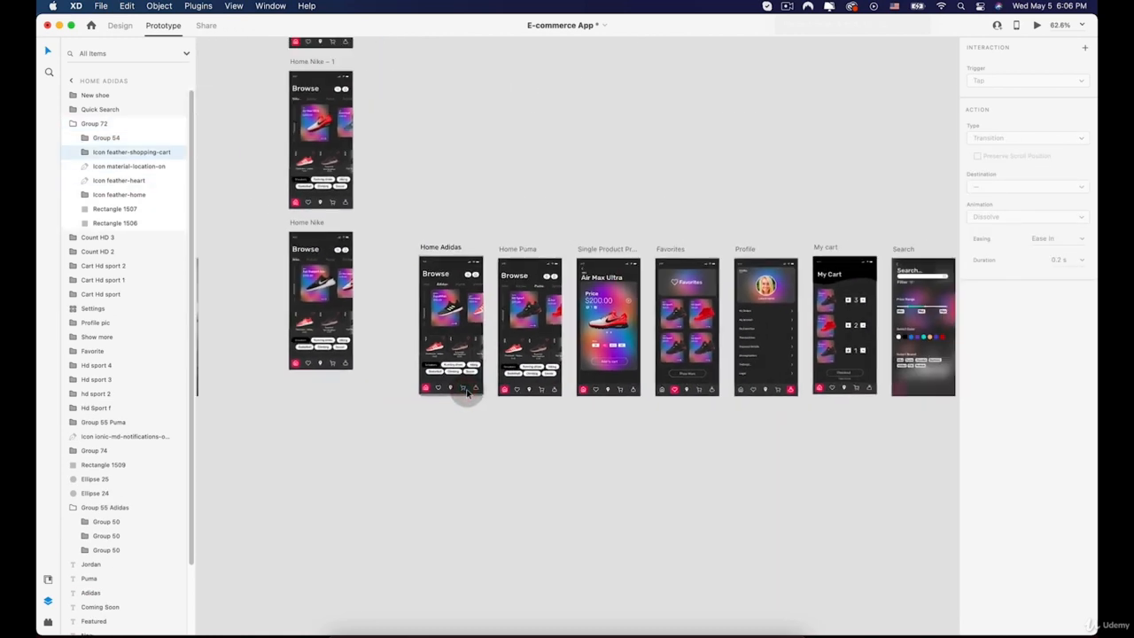
pyautogui.moveTo(463, 387); pyautogui.dragTo(858, 331)
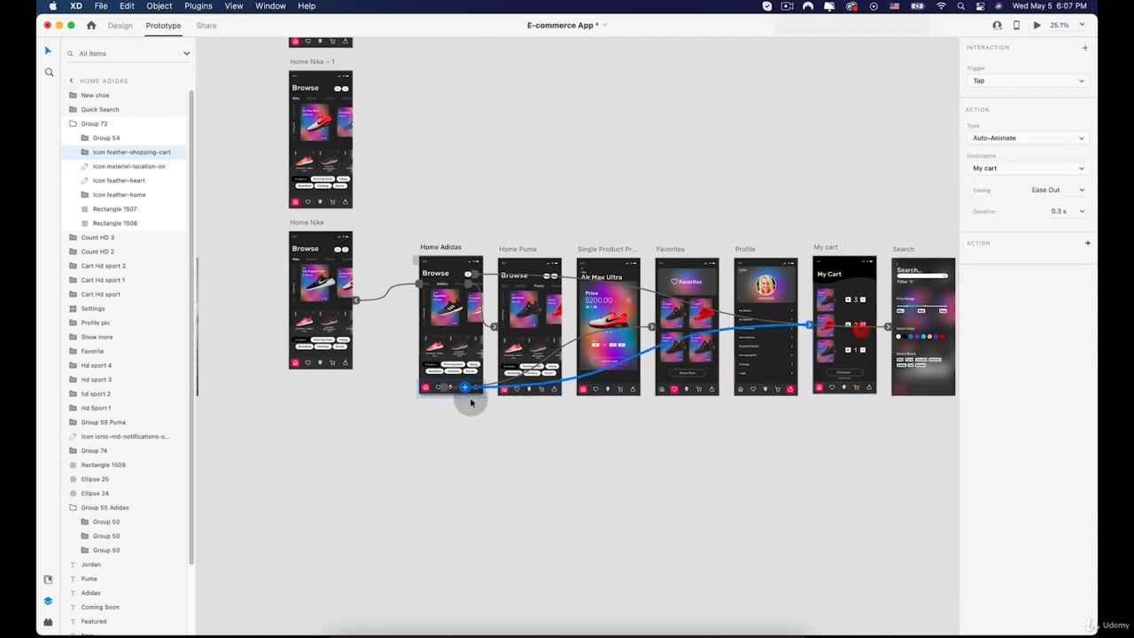
# Step: Link the profile icon in the Home Adidas artboard's bottom navigation to the Profile artboard with Auto-Animate
pyautogui.scroll(5, 469, 394)
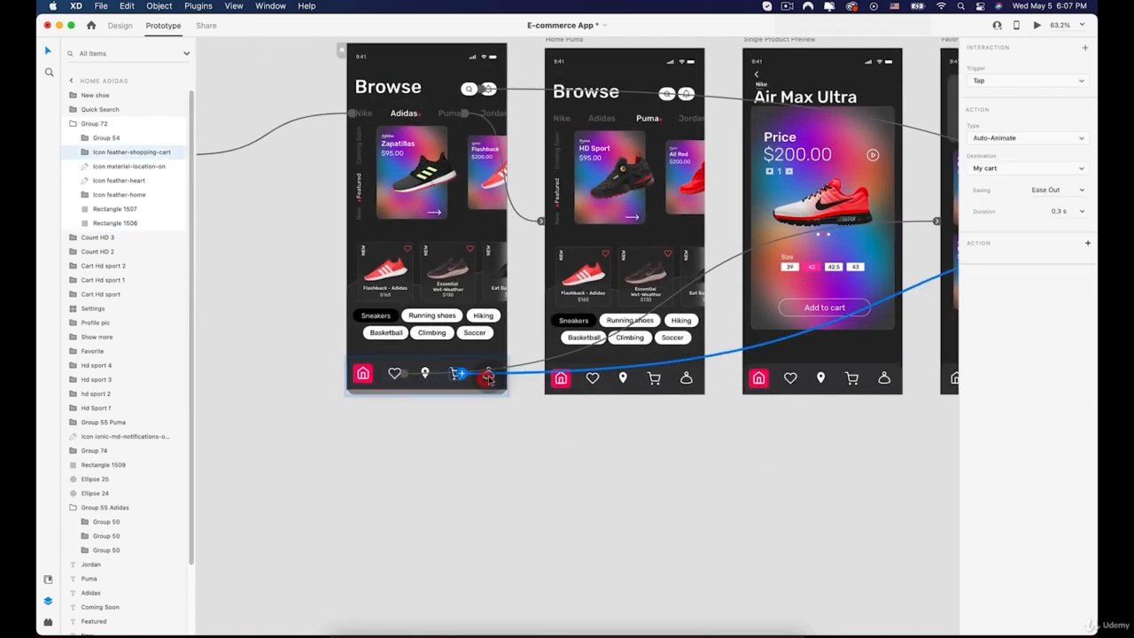
pyautogui.doubleClick(486, 376)
pyautogui.scroll(5, 488, 380)
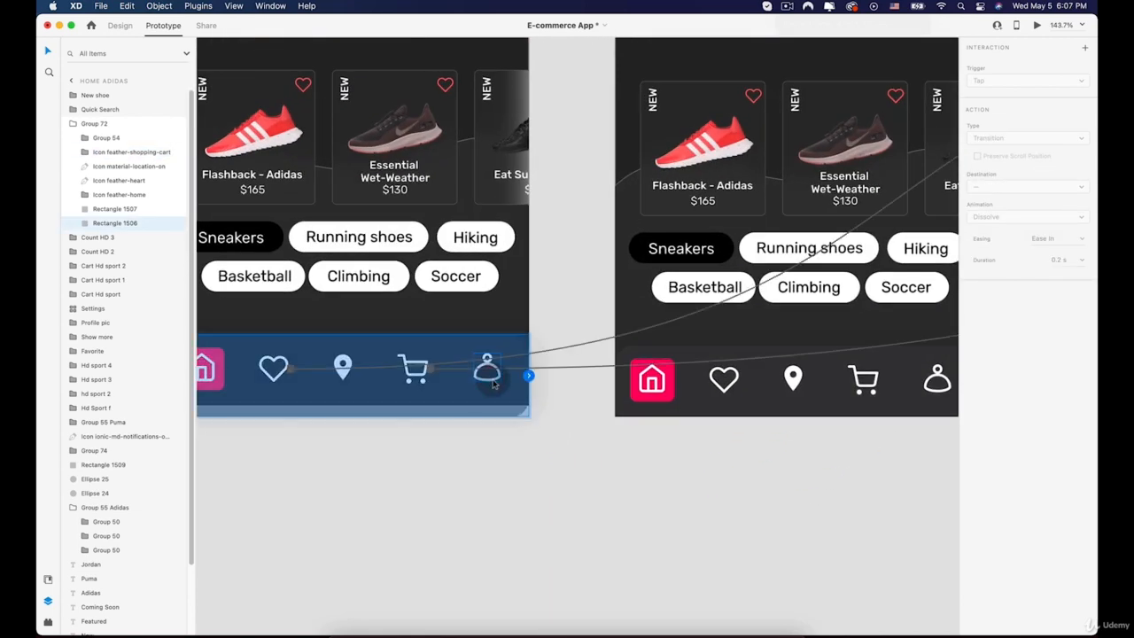
pyautogui.click(494, 383)
pyautogui.scroll(-5, 495, 381)
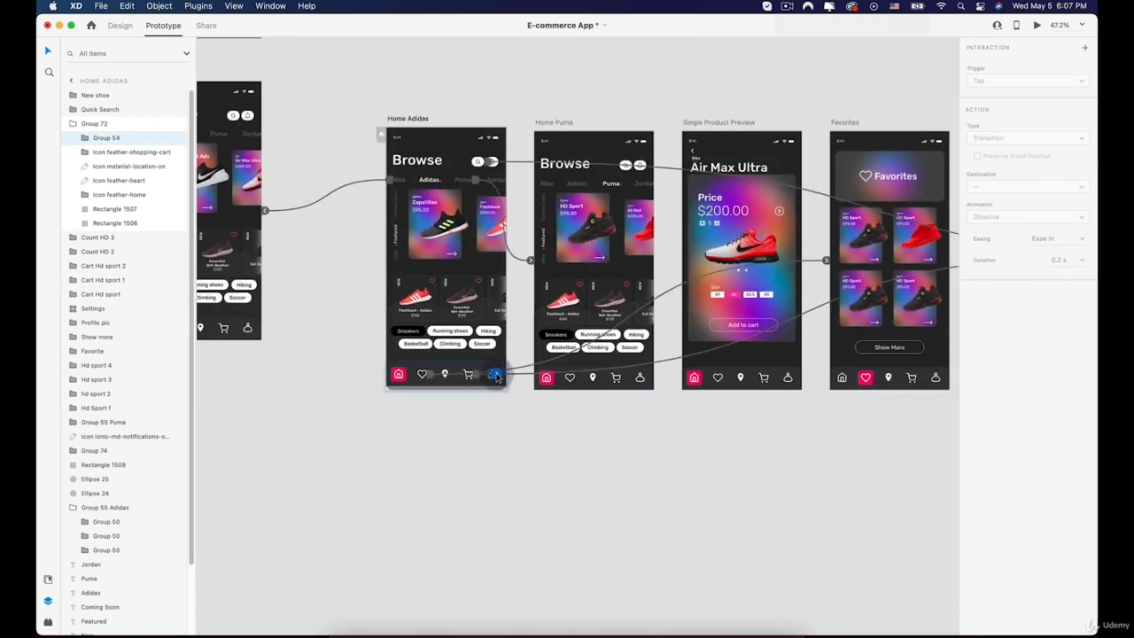
pyautogui.moveTo(495, 378); pyautogui.dragTo(871, 230)
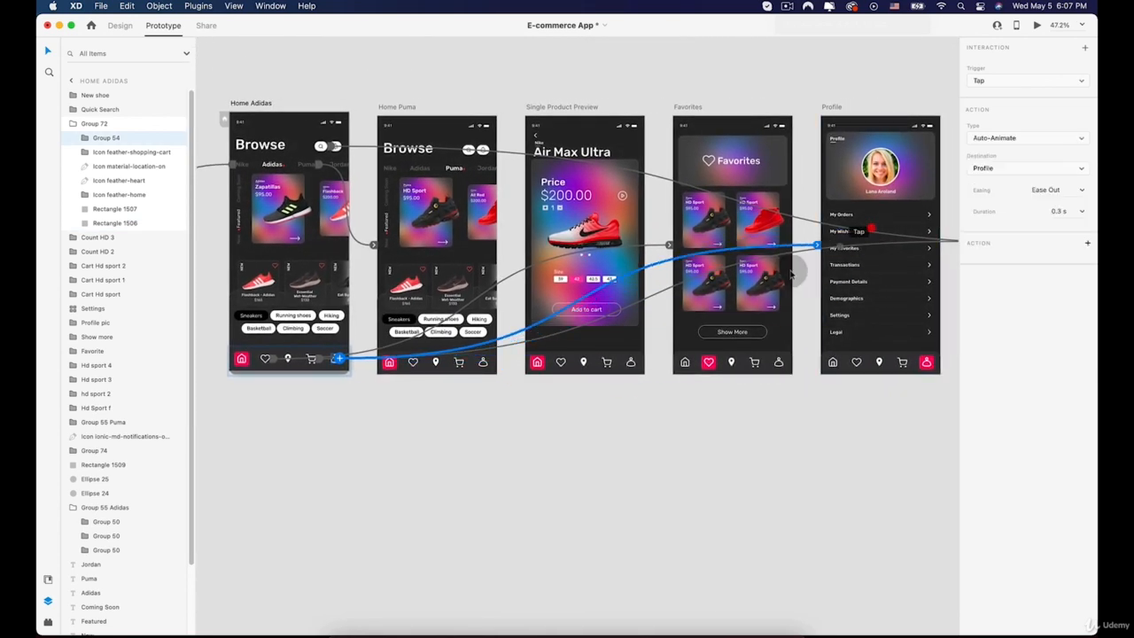
# Step: Link Home Puma's bottom navigation shopping cart icon to the My cart artboard and its profile icon to the Profile artboard with Auto-Animate
pyautogui.doubleClick(460, 363)
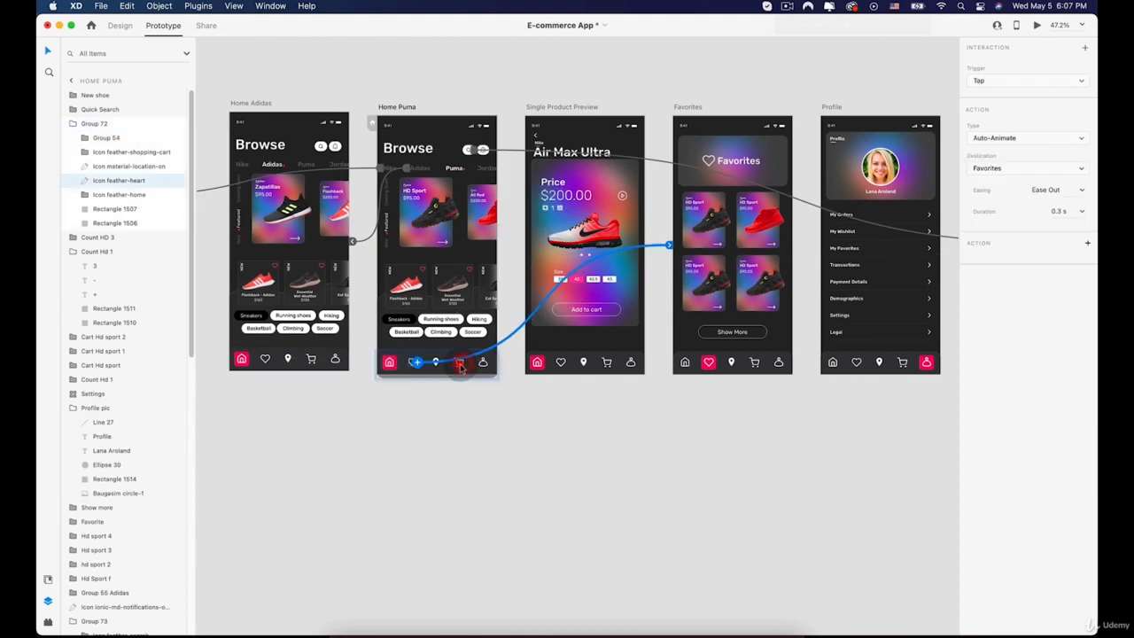
pyautogui.moveTo(461, 365); pyautogui.dragTo(915, 232)
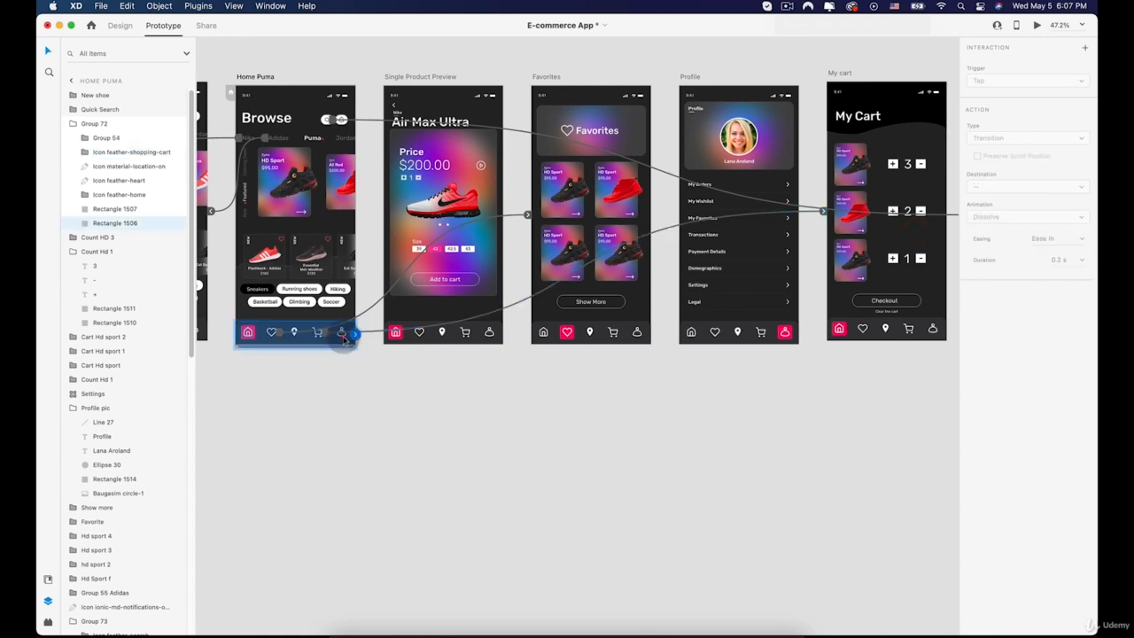
pyautogui.scroll(3, 343, 337)
pyautogui.click(344, 335)
pyautogui.scroll(-5, 345, 335)
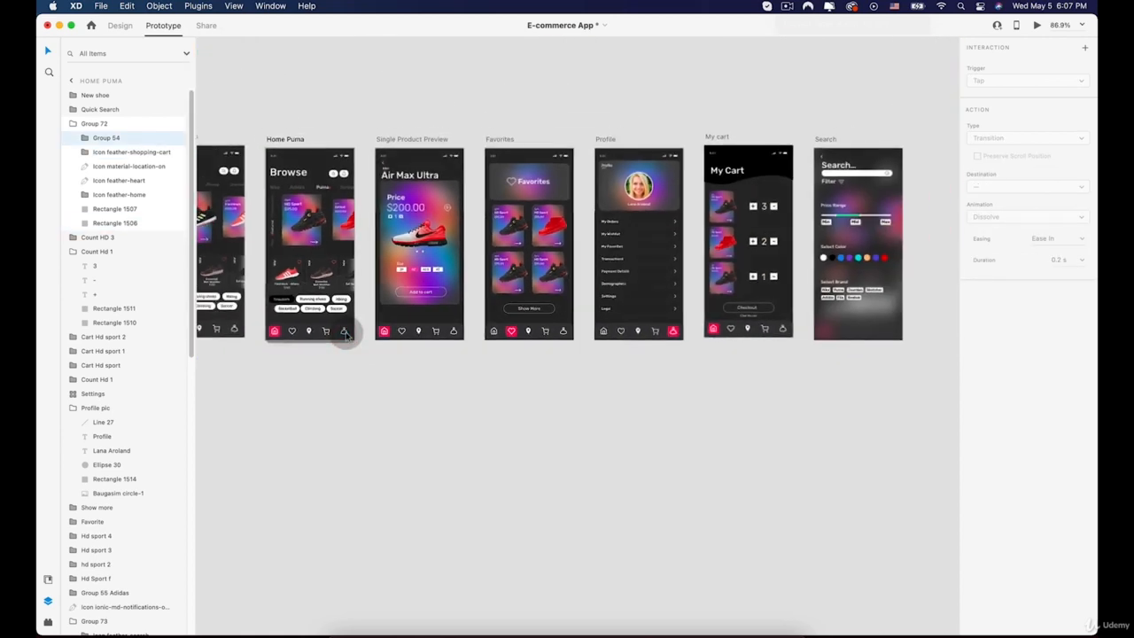
pyautogui.moveTo(346, 331); pyautogui.dragTo(590, 283)
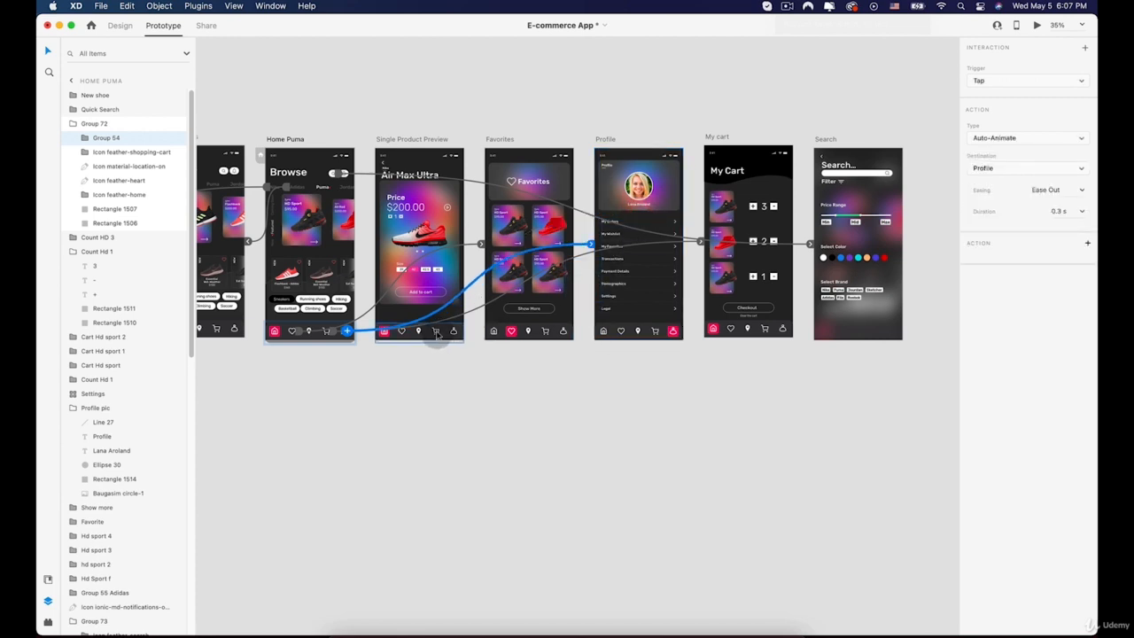
# Step: Link the Single Product Preview's bottom navigation shopping cart icon to My cart and its profile icon to Profile with Auto-Animate
pyautogui.click(437, 335)
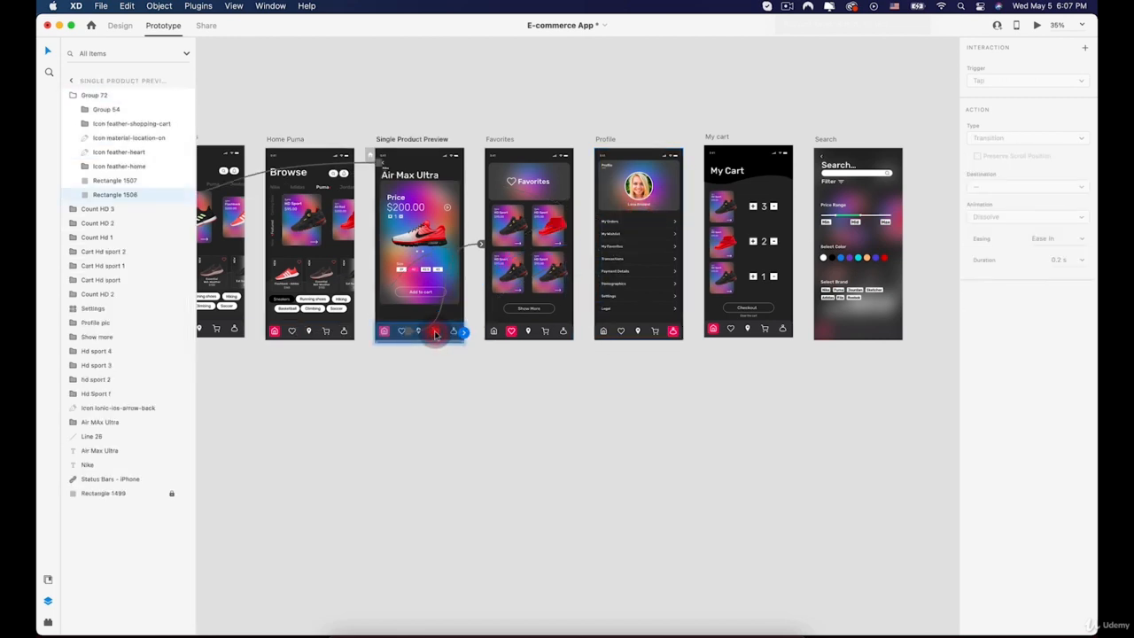
pyautogui.scroll(3, 435, 333)
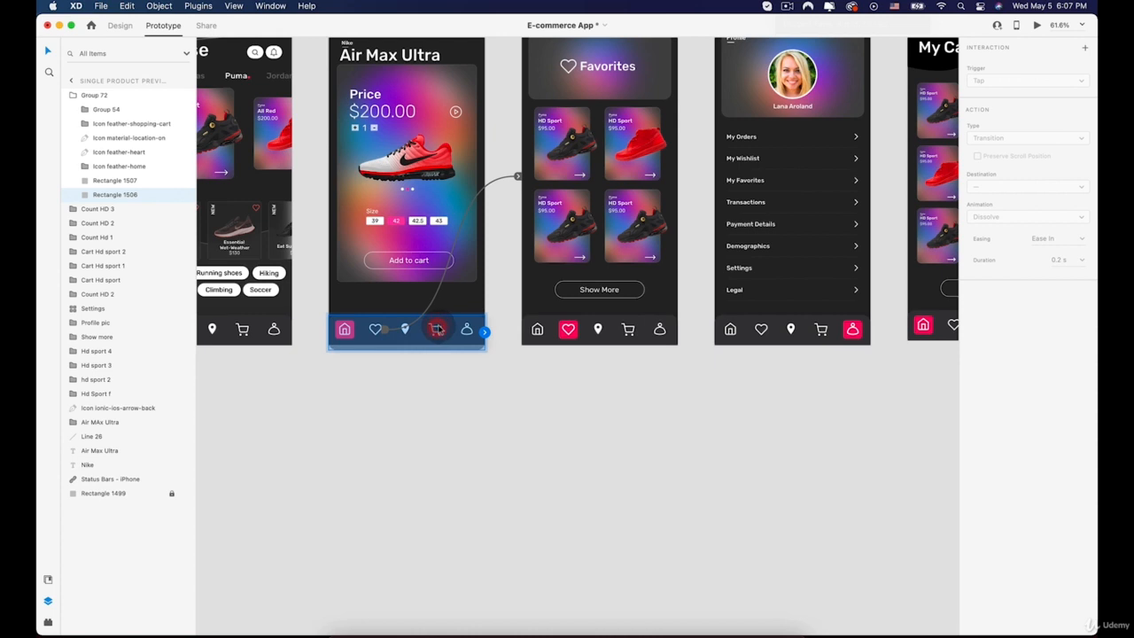
pyautogui.click(436, 330)
pyautogui.moveTo(441, 331); pyautogui.dragTo(904, 251)
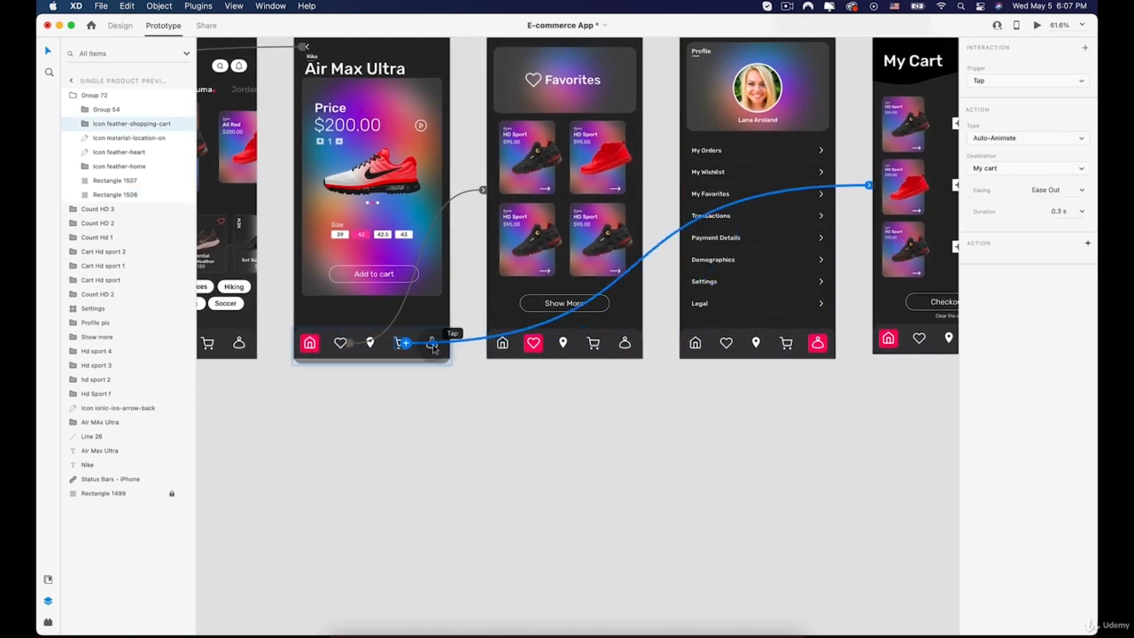
pyautogui.click(432, 347)
pyautogui.moveTo(436, 345); pyautogui.dragTo(779, 216)
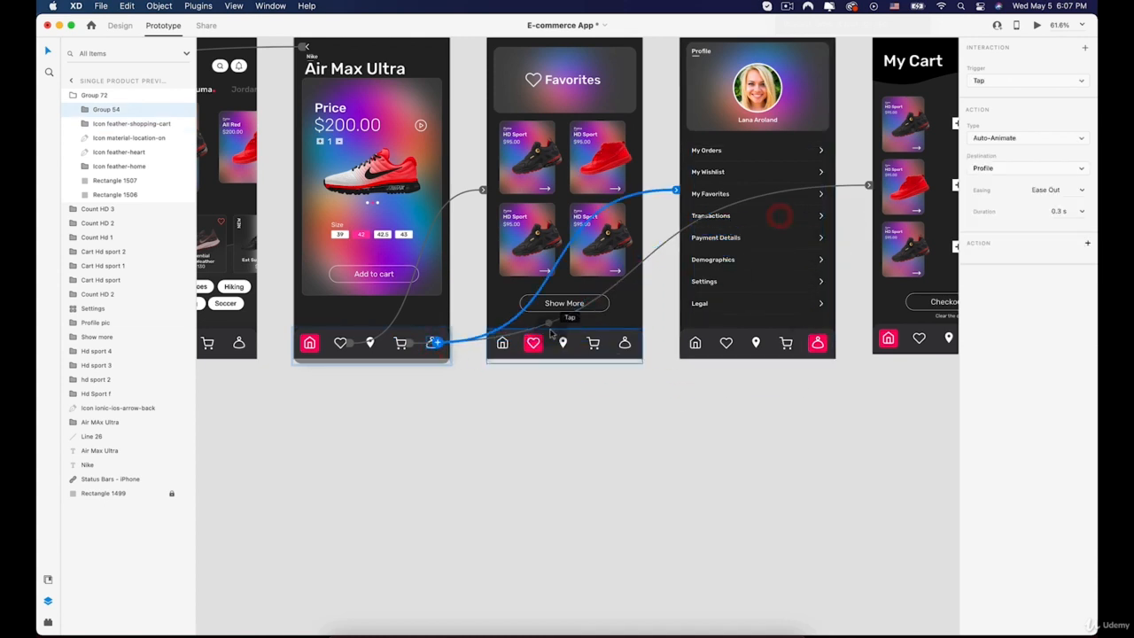
# Step: Link the home icon in the Profile artboard's bottom navigation to the Home Nike artboard with Auto-Animate
pyautogui.click(592, 346)
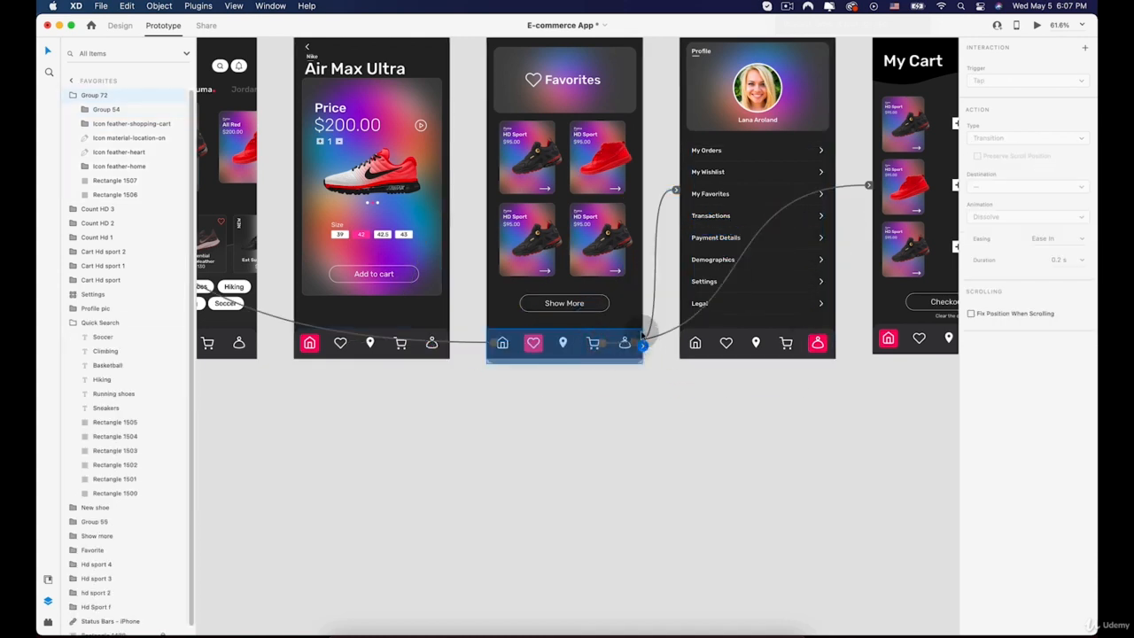
pyautogui.hscroll(5, 641, 335)
pyautogui.scroll(2, 641, 335)
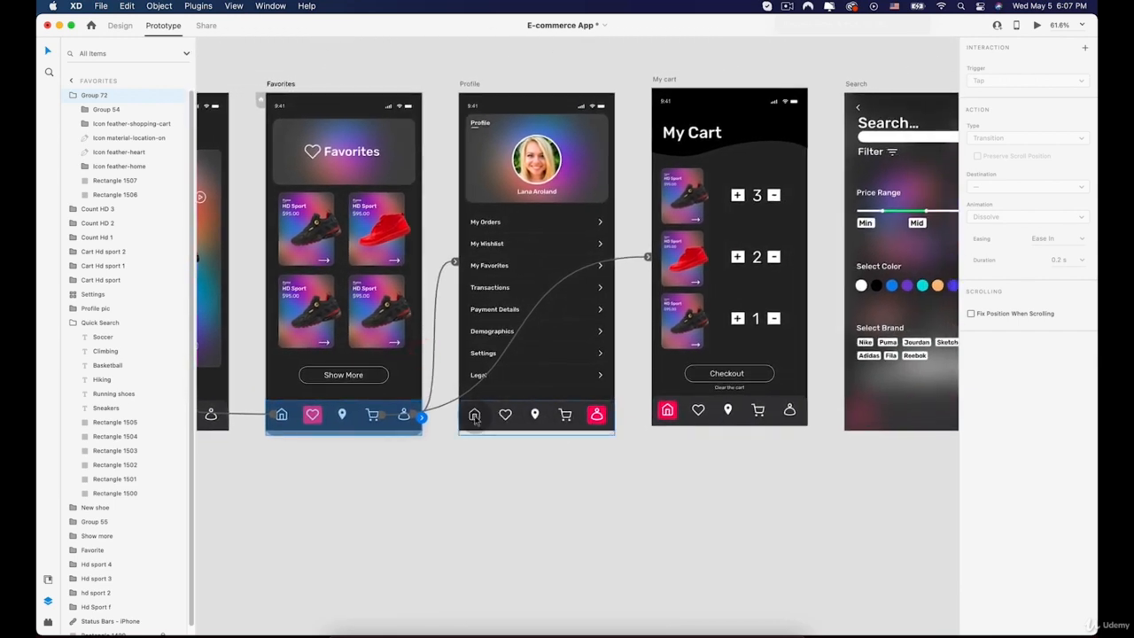
pyautogui.click(475, 416)
pyautogui.click(475, 416)
pyautogui.scroll(-5, 478, 416)
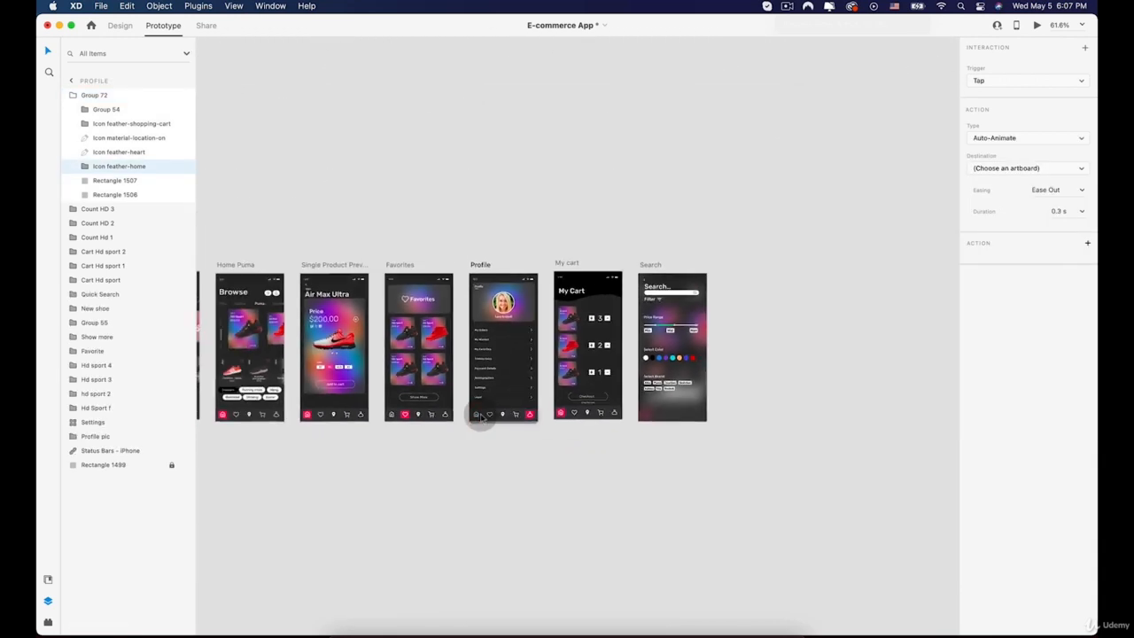
pyautogui.moveTo(481, 417); pyautogui.dragTo(273, 337)
# Step: Link the heart icon in the Profile artboard's bottom navigation to the Favorites artboard with Auto-Animate
pyautogui.hscroll(5, 577, 398)
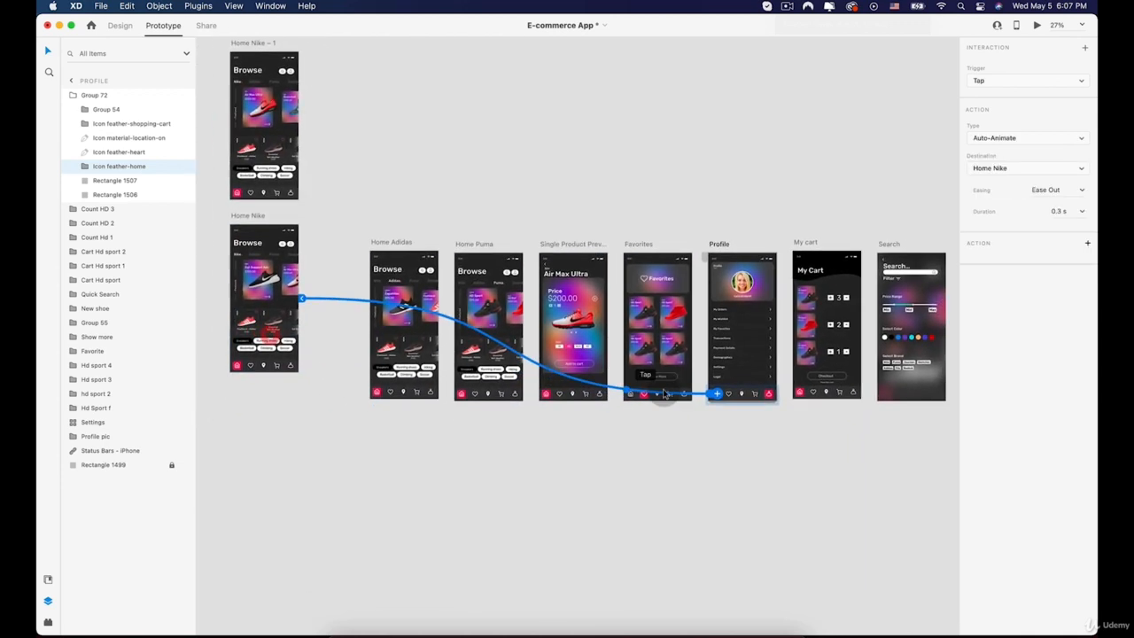
pyautogui.click(600, 394)
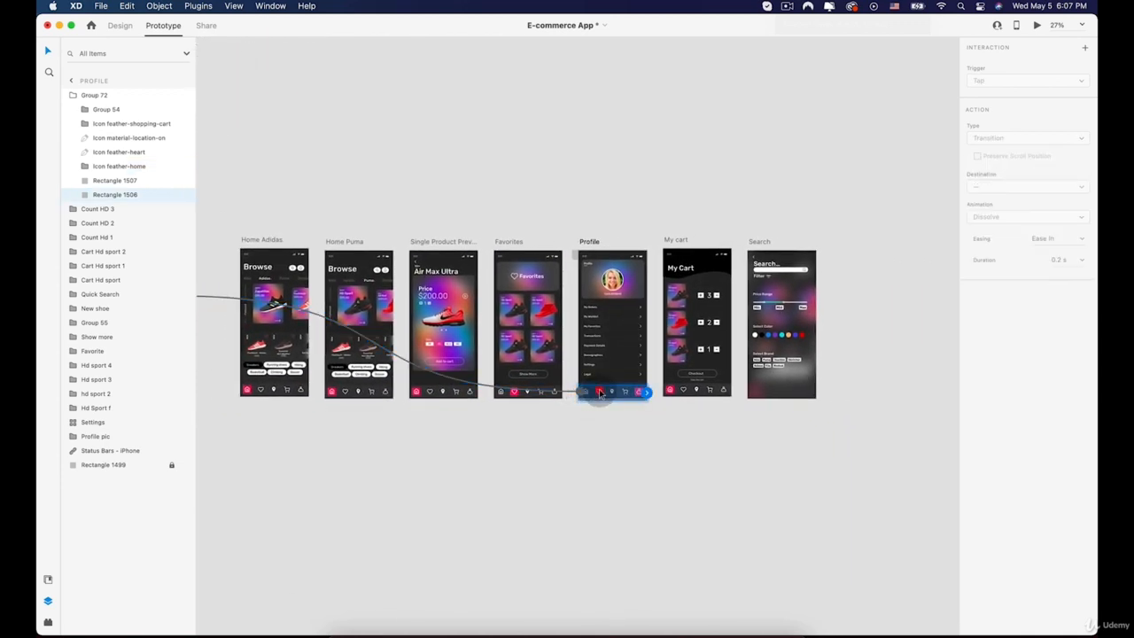
pyautogui.scroll(3, 600, 394)
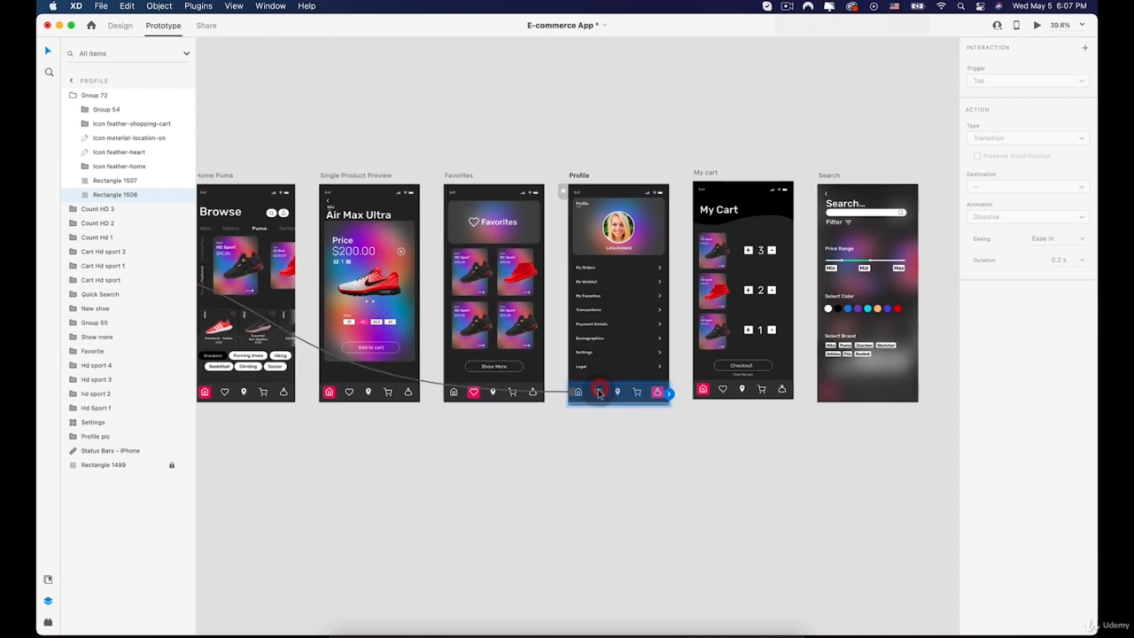
pyautogui.click(600, 395)
pyautogui.moveTo(638, 379); pyautogui.dragTo(478, 301)
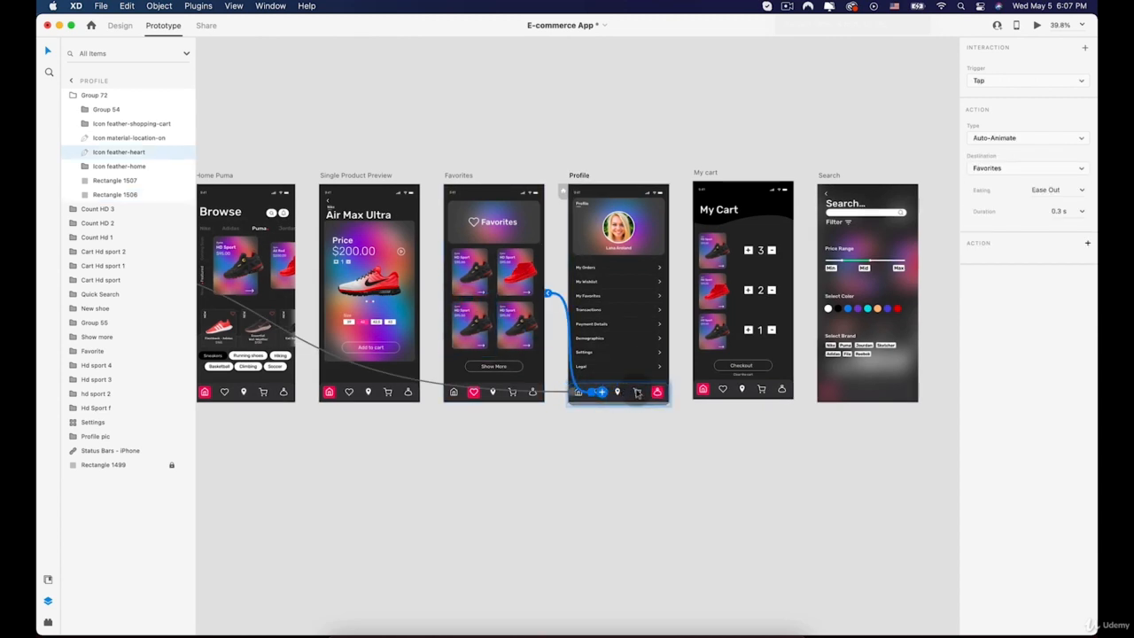
# Step: Link the shopping cart icon in the Profile artboard's bottom navigation to the My cart artboard
pyautogui.click(638, 393)
pyautogui.click(638, 393)
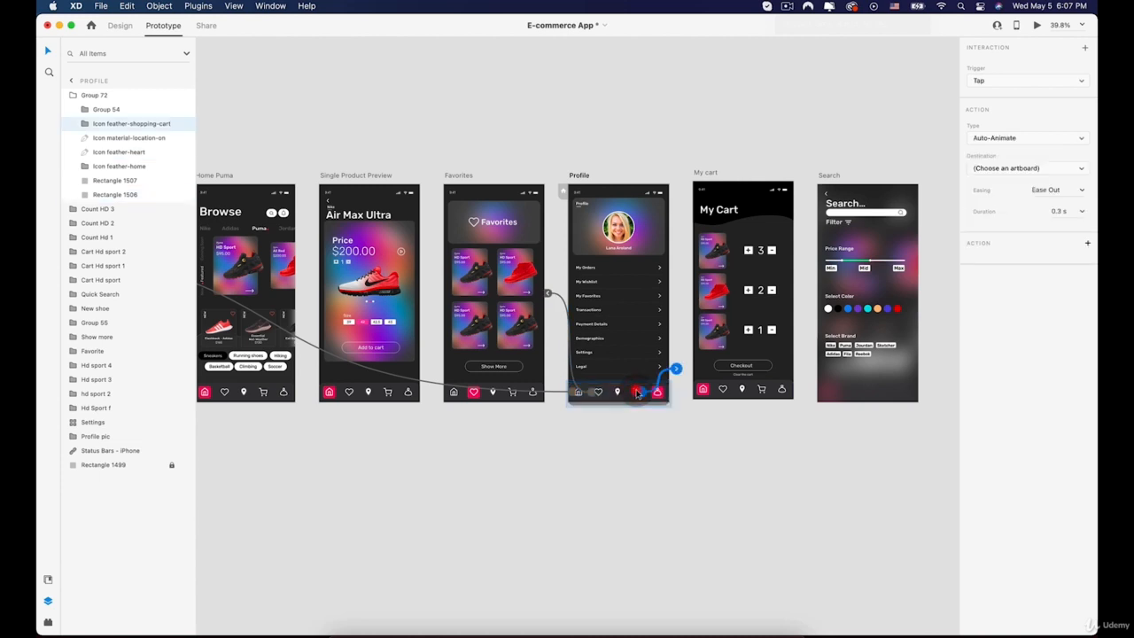
pyautogui.moveTo(675, 375); pyautogui.dragTo(789, 324)
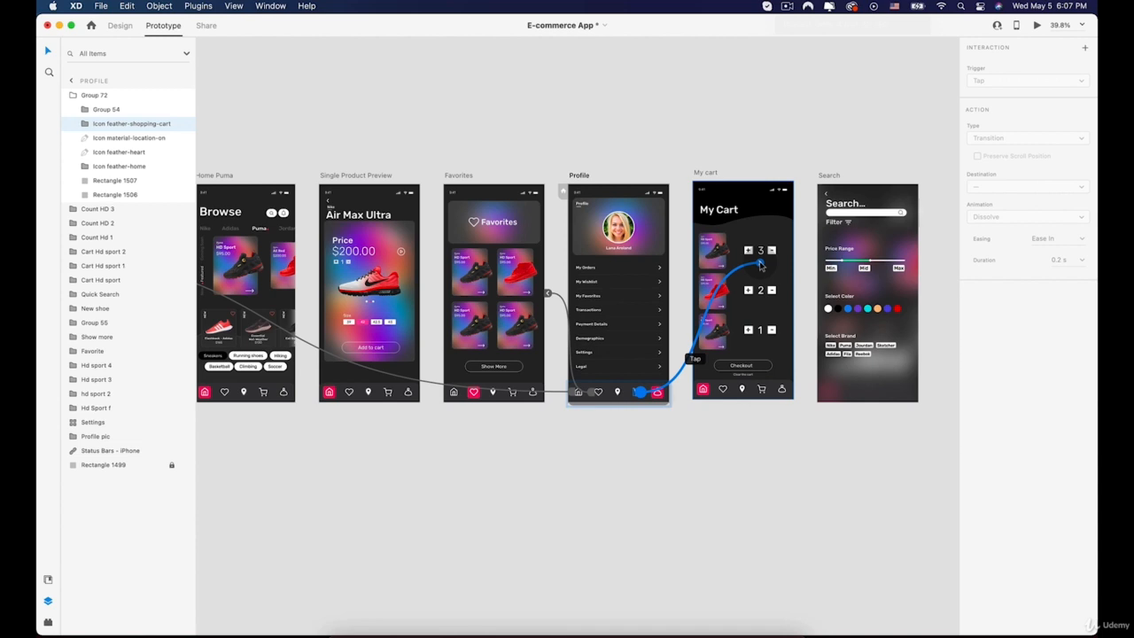
# Step: Complete the Profile cart icon's link to My cart, and link the home icon in My cart's bottom navigation to the Home Nike artboard
pyautogui.moveTo(734, 273); pyautogui.dragTo(733, 276)
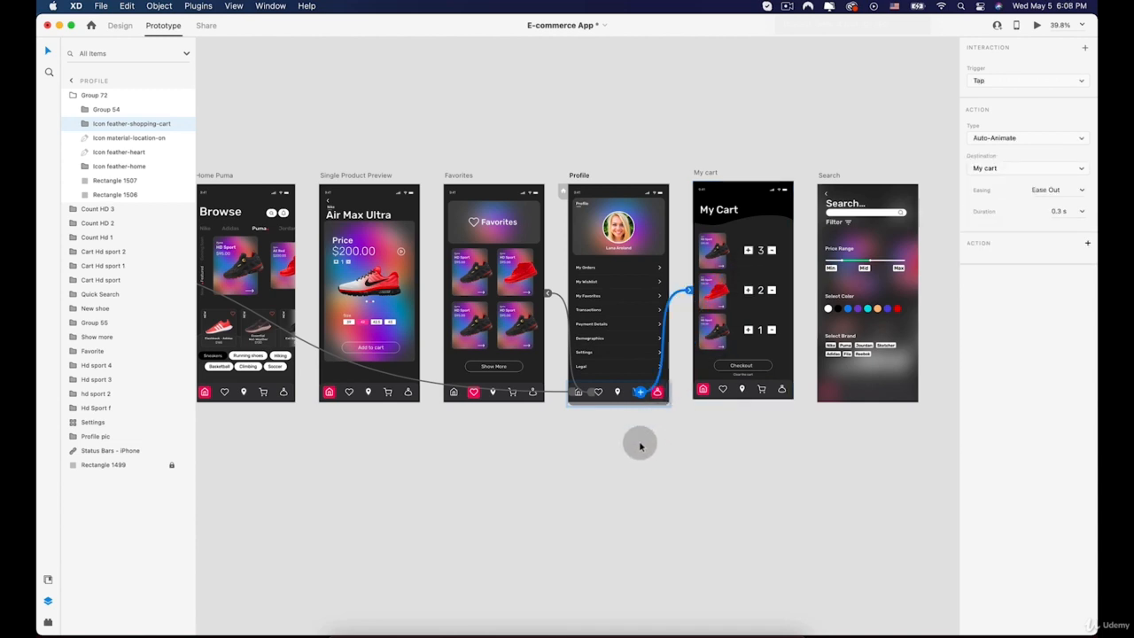
pyautogui.hscroll(5, 640, 446)
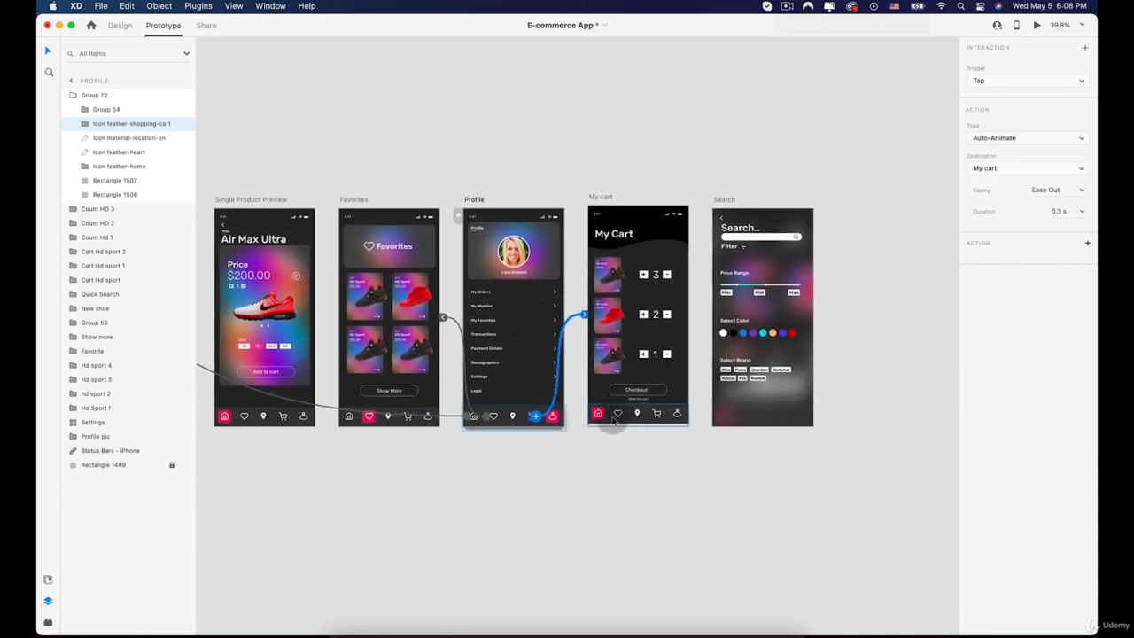
pyautogui.click(599, 417)
pyautogui.scroll(5, 598, 417)
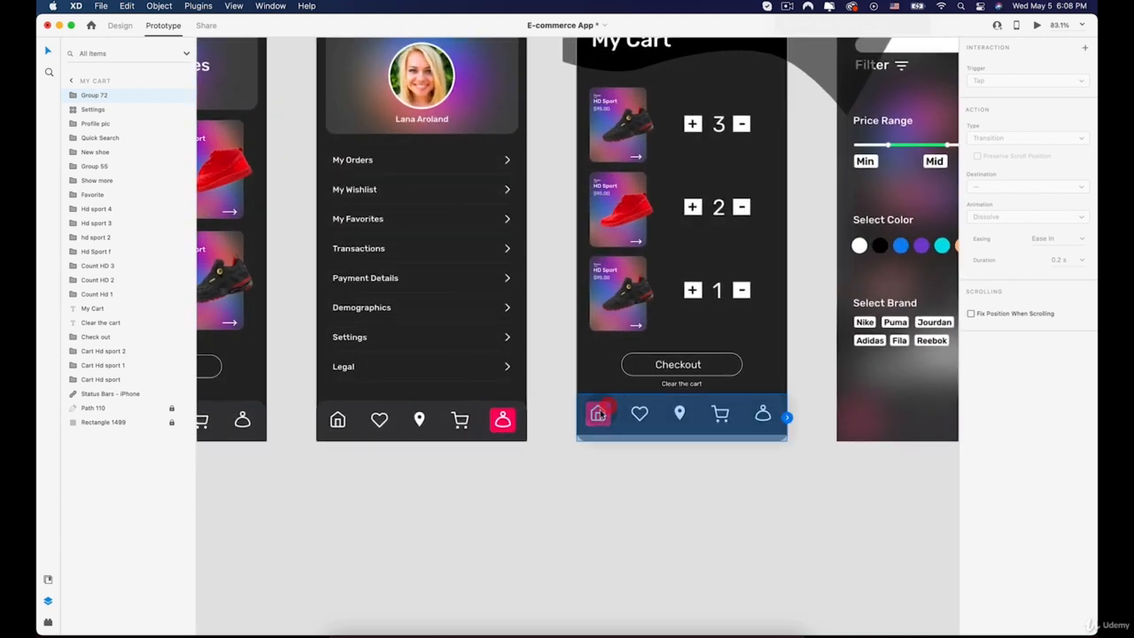
pyautogui.doubleClick(599, 413)
pyautogui.scroll(-8, 608, 410)
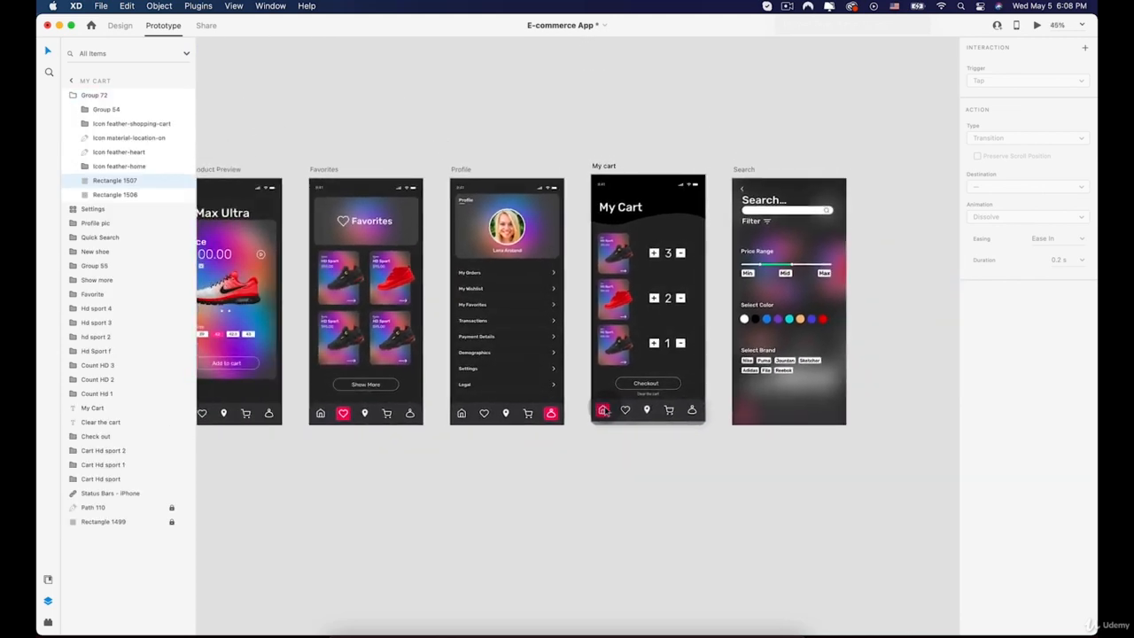
pyautogui.moveTo(544, 457); pyautogui.dragTo(277, 263)
# Step: Link the heart icon in the My cart artboard's bottom navigation to the Favorites artboard with Auto-Animate
pyautogui.scroll(6, 777, 437)
pyautogui.click(762, 328)
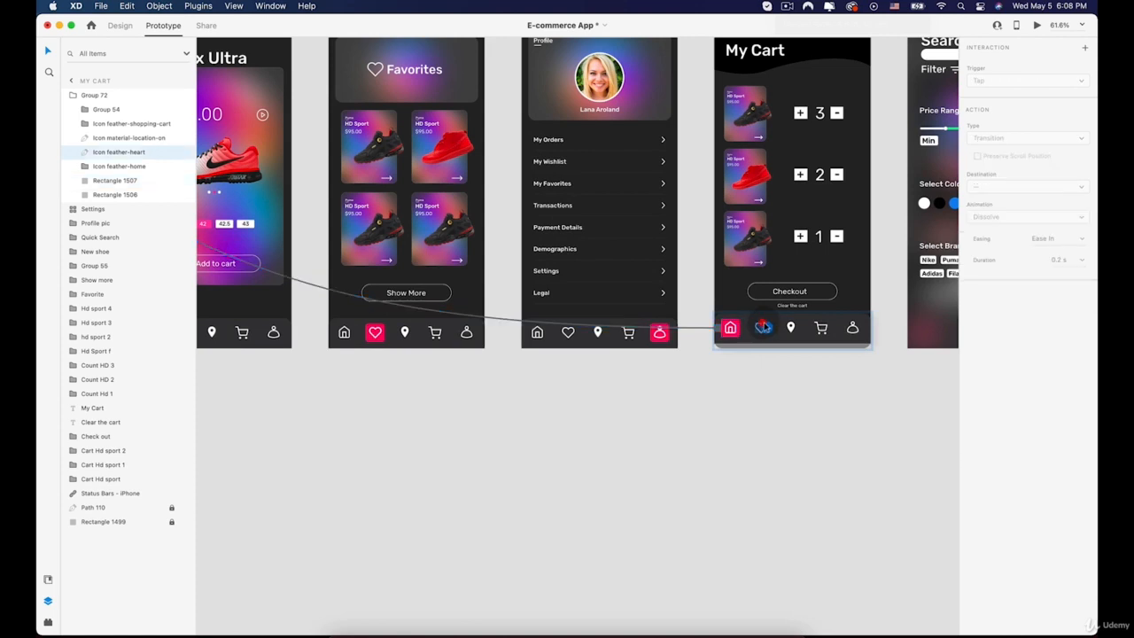
pyautogui.moveTo(765, 342); pyautogui.dragTo(446, 257)
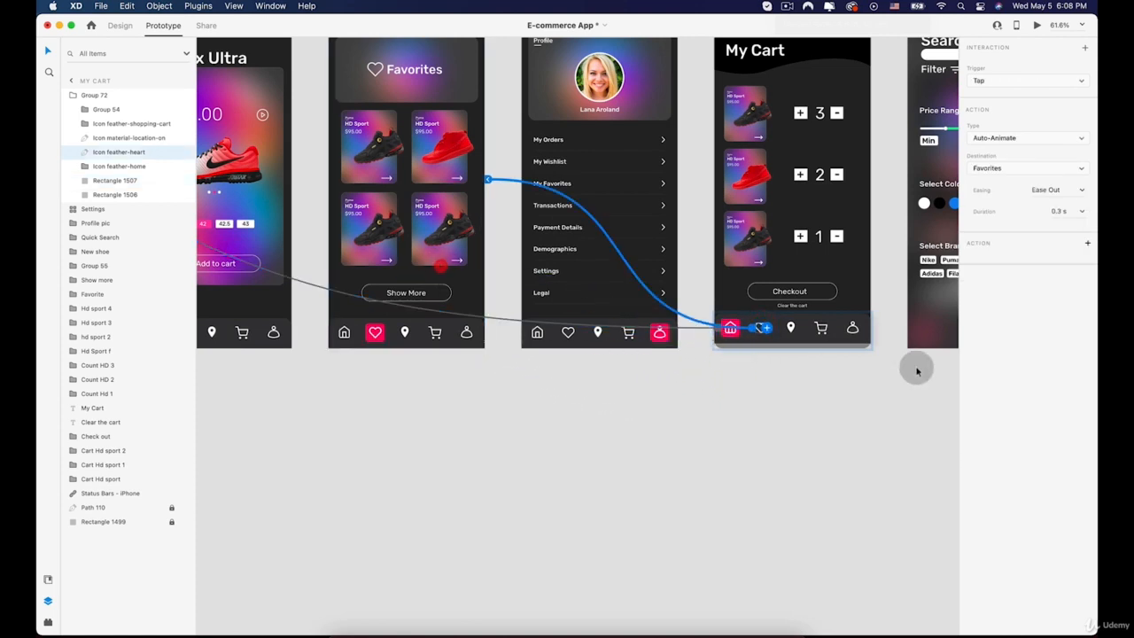
pyautogui.click(822, 327)
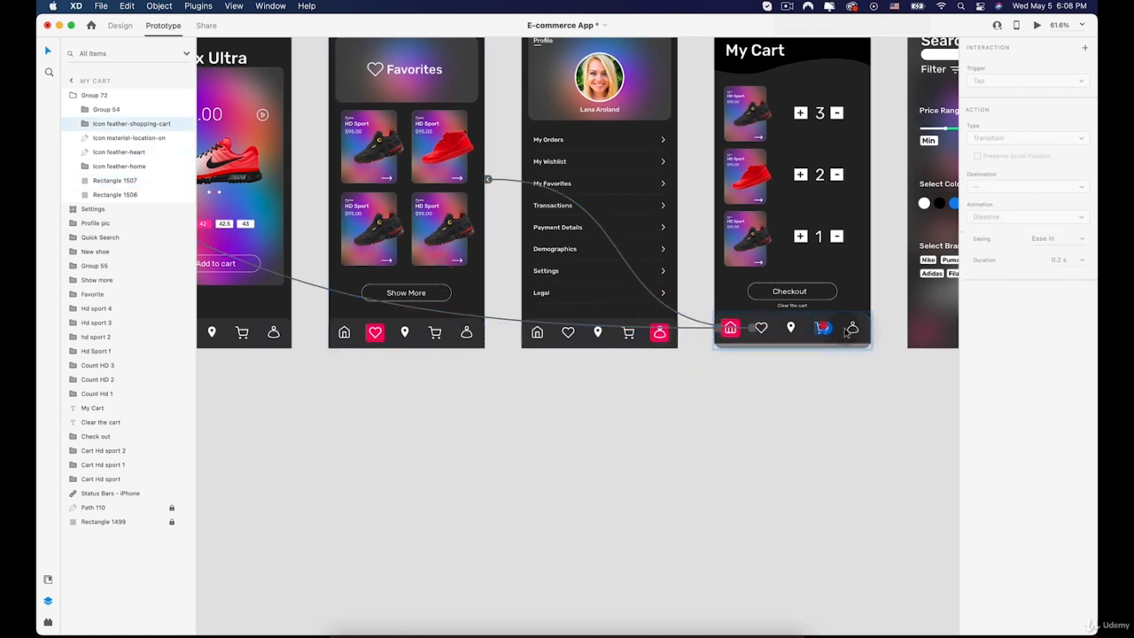
pyautogui.moveTo(835, 332); pyautogui.dragTo(861, 331)
pyautogui.press('super+z')
# Step: Link the profile icon in the My cart artboard's bottom navigation to the Profile artboard with Auto-Animate
pyautogui.click(855, 327)
pyautogui.moveTo(858, 330); pyautogui.dragTo(535, 227)
pyautogui.press('super+minus')
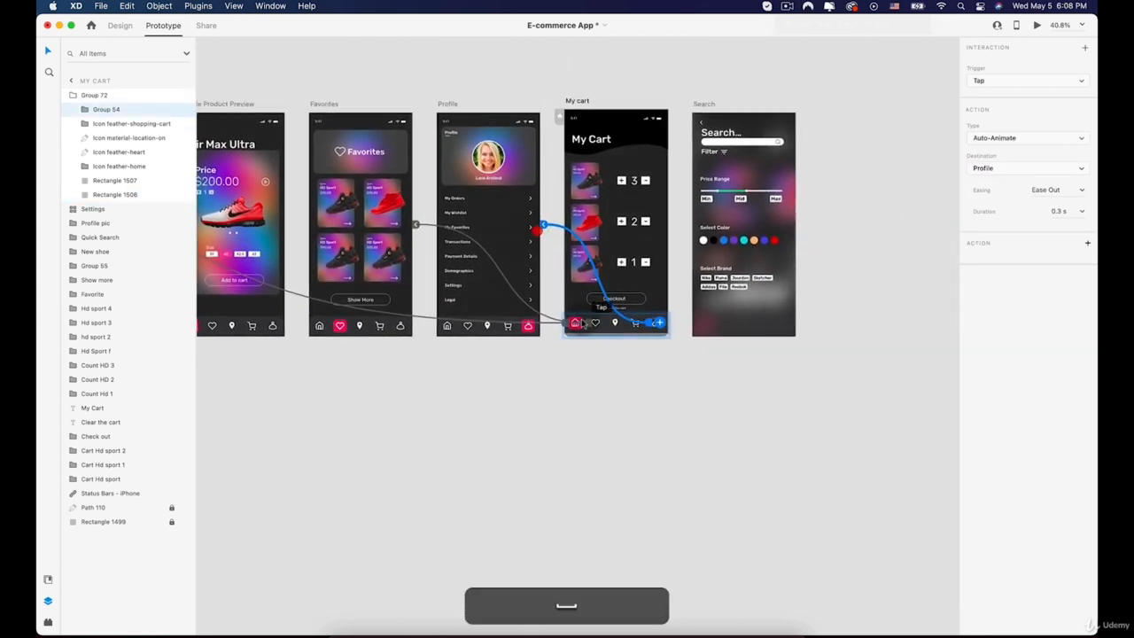
# Step: In Design mode, move the pink highlight rectangle in My cart's bottom navigation from the home icon to behind the shopping cart icon
pyautogui.scroll(1, 535, 227)
pyautogui.click(115, 25)
pyautogui.scroll(5, 395, 196)
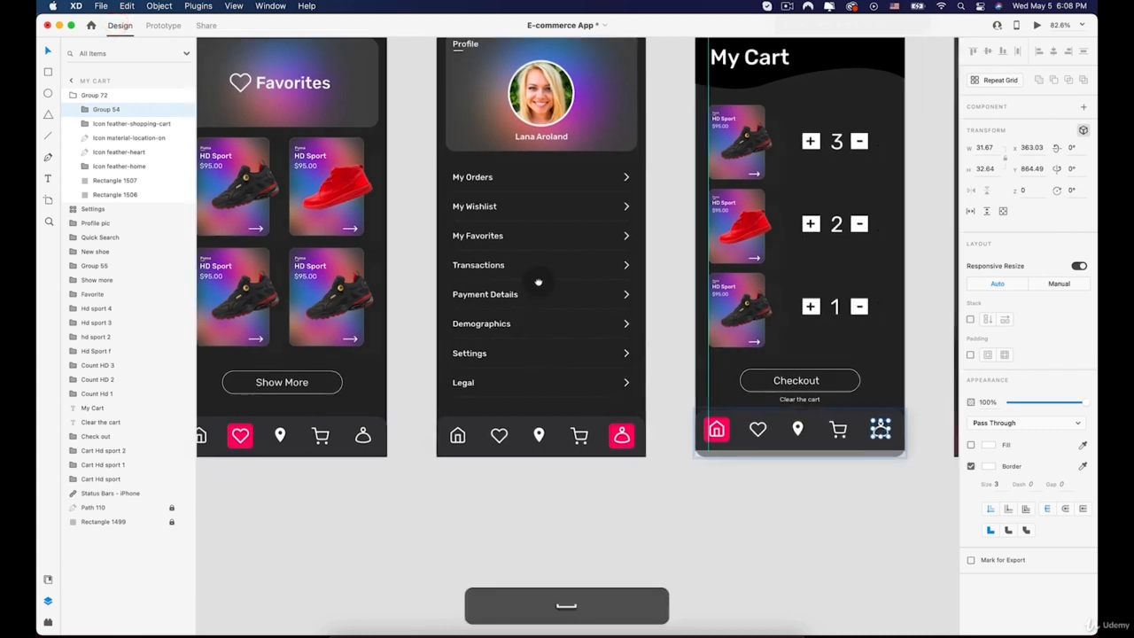
pyautogui.scroll(5, 476, 233)
pyautogui.click(541, 301)
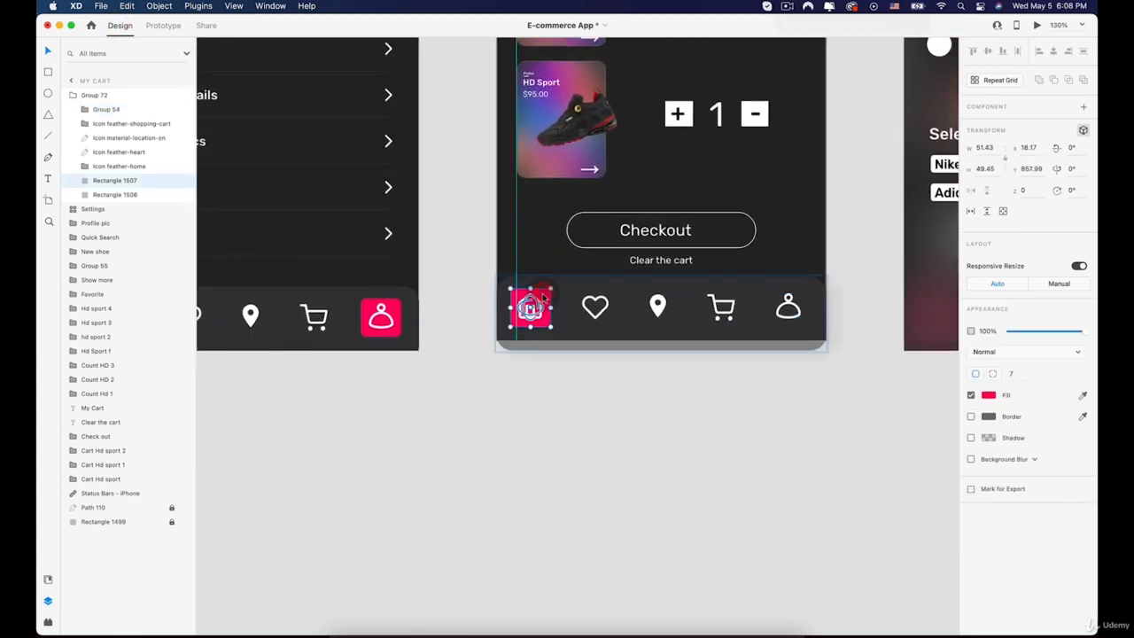
pyautogui.moveTo(542, 298); pyautogui.dragTo(736, 306)
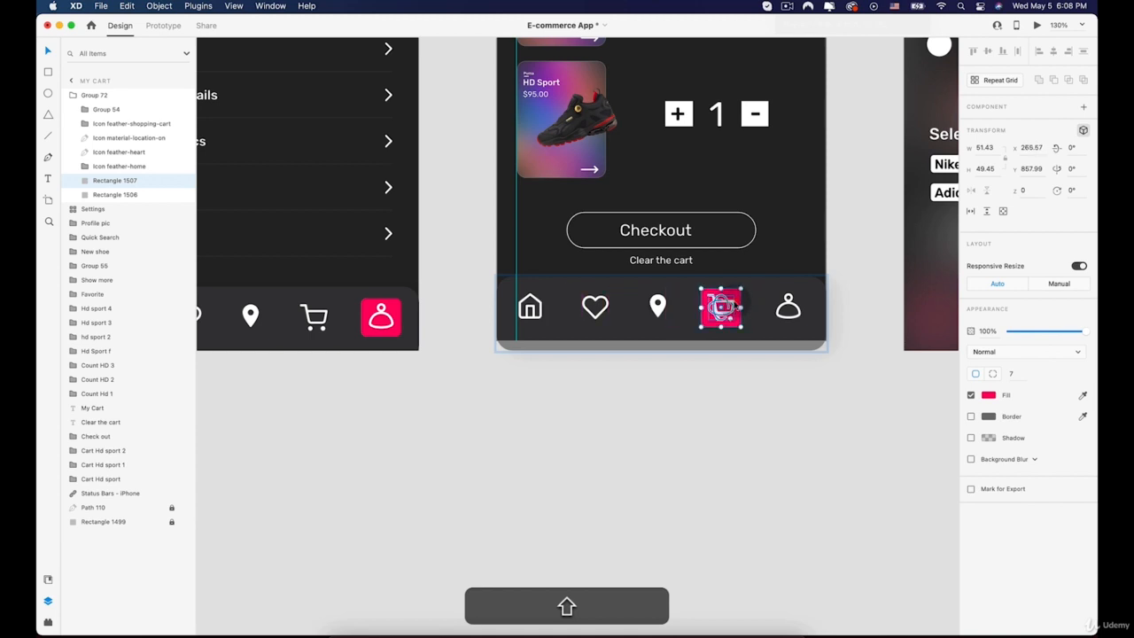
pyautogui.click(721, 417)
# Step: Start a prototype preview from the Home Nike artboard
pyautogui.scroll(-10, 721, 413)
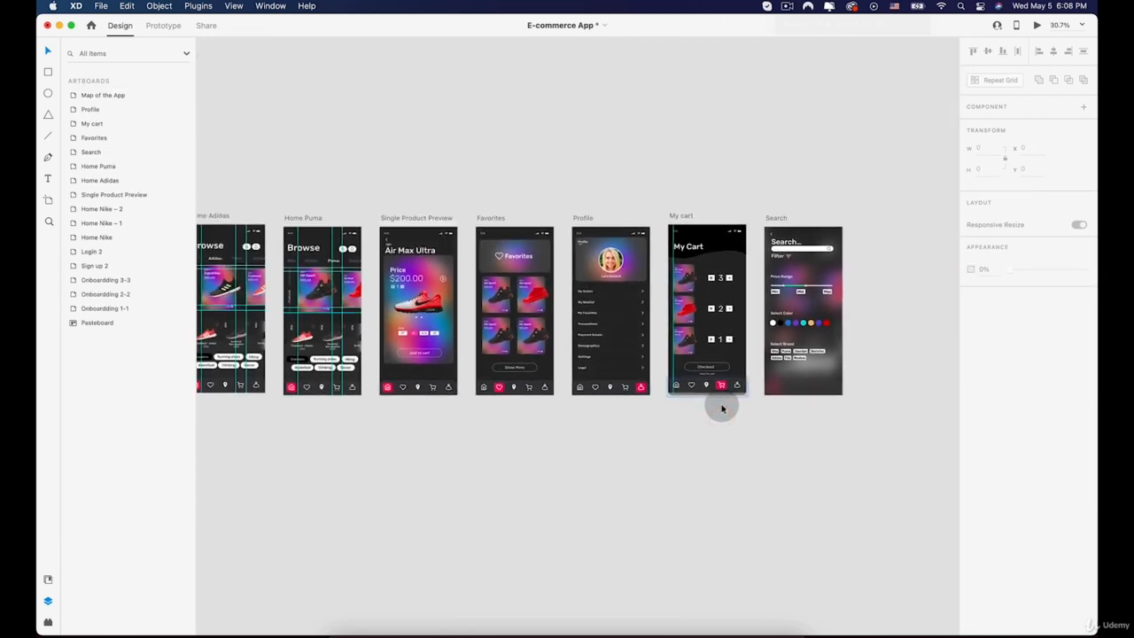
pyautogui.scroll(-5, 722, 410)
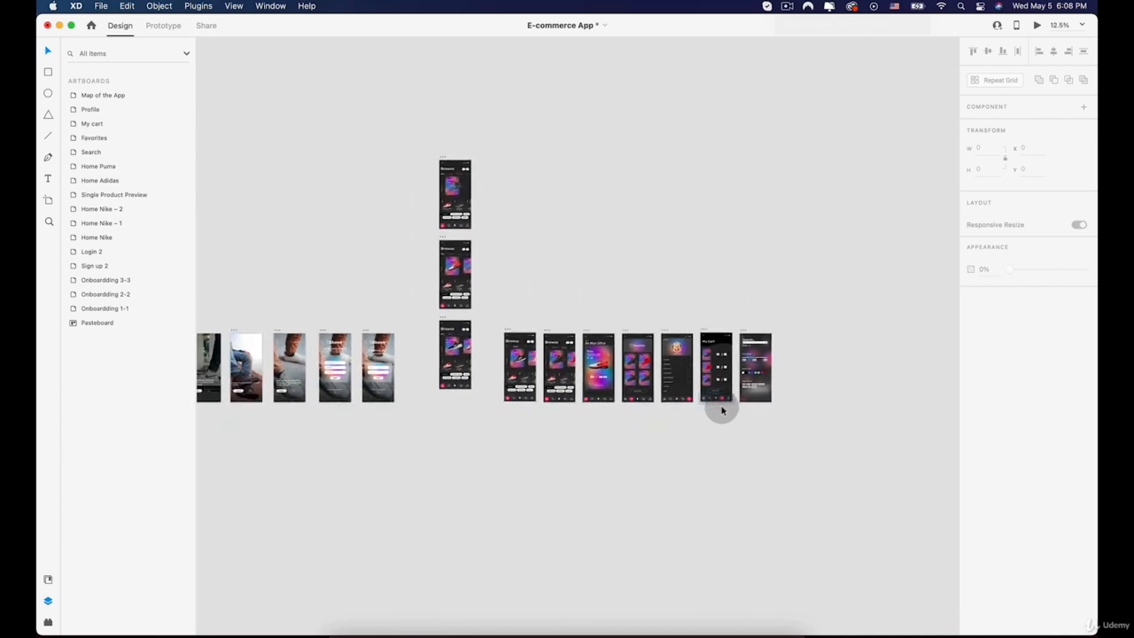
pyautogui.scroll(5, 722, 410)
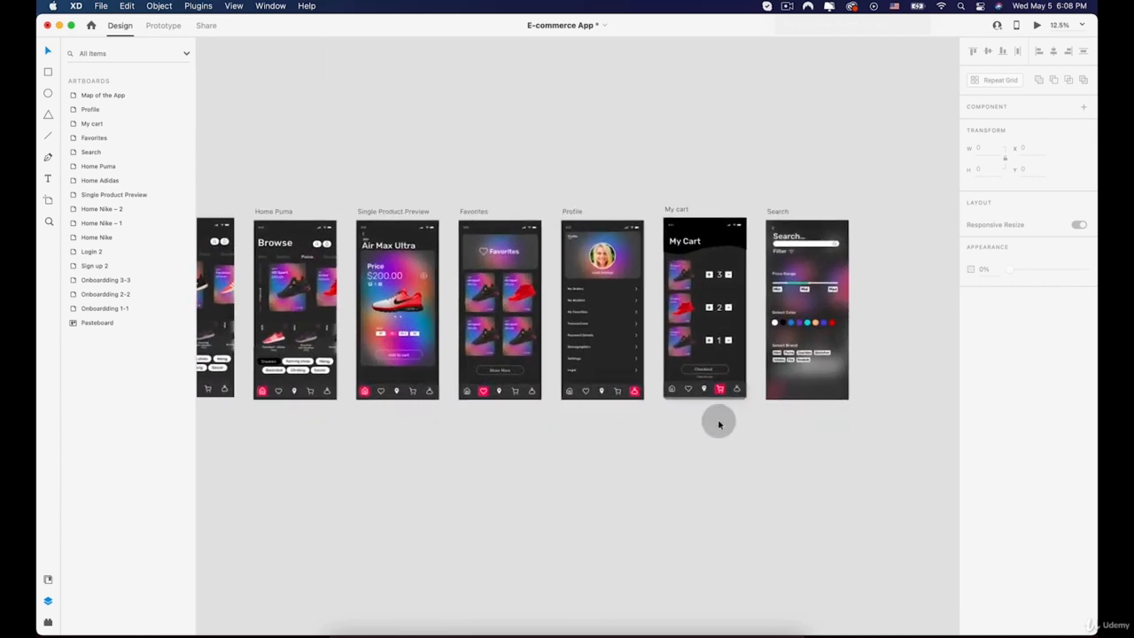
pyautogui.hscroll(-3, 876, 418)
pyautogui.click(343, 266)
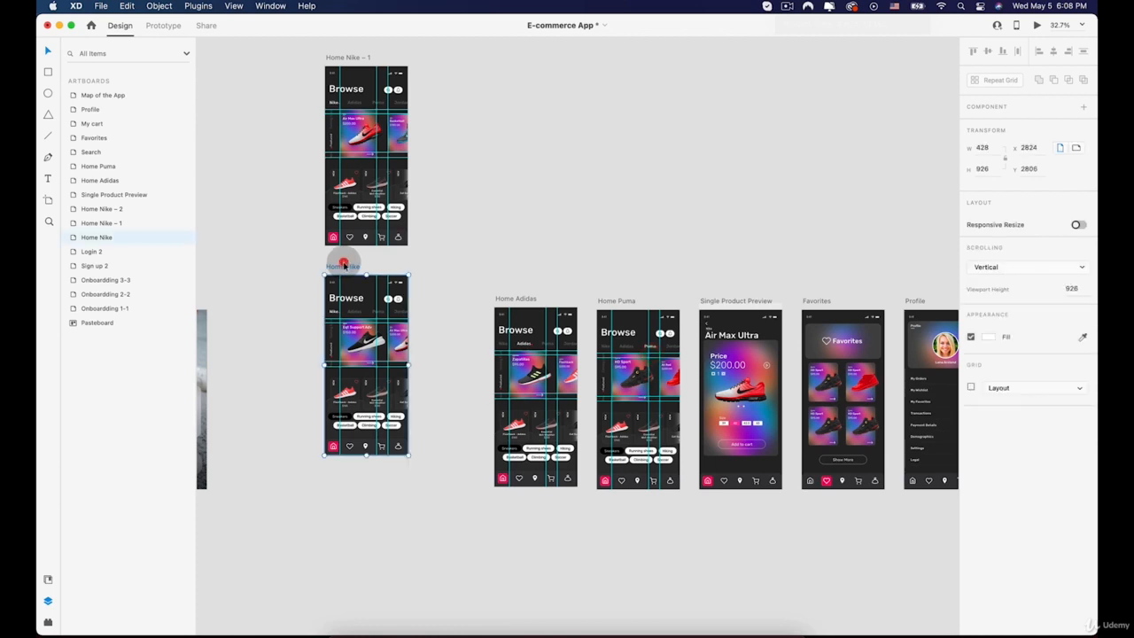
pyautogui.scroll(-3, 343, 264)
pyautogui.click(1035, 25)
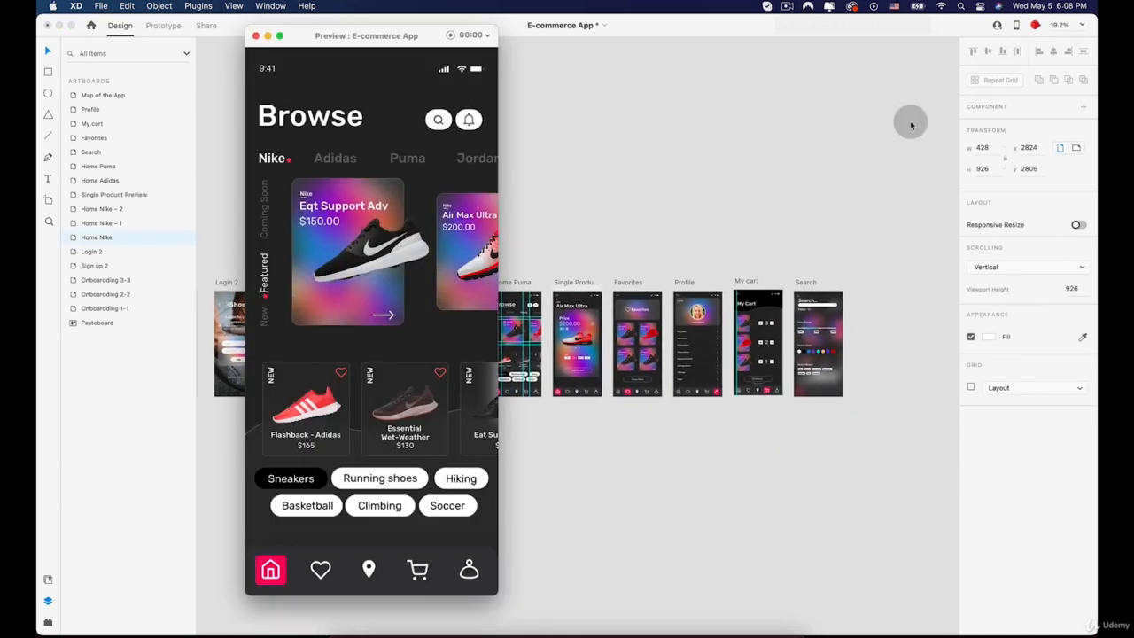
# Step: Test the Air Max Ultra product page's back arrow and switch between the Puma, Adidas and Nike brand screens in the preview
pyautogui.moveTo(368, 295); pyautogui.dragTo(235, 275)
pyautogui.click(333, 158)
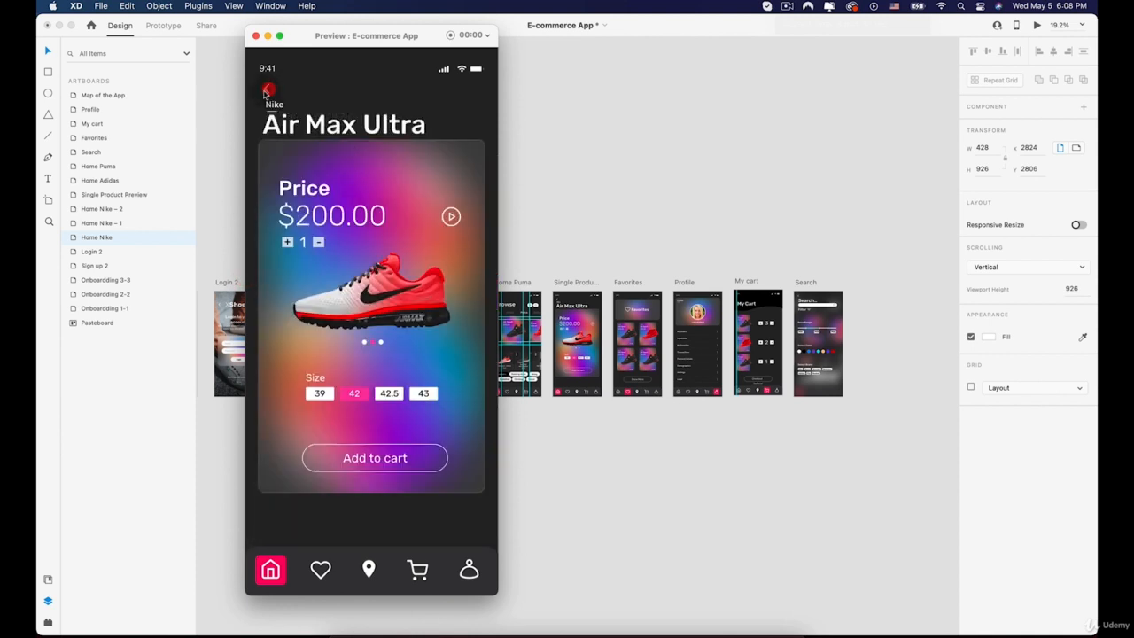
pyautogui.click(265, 92)
pyautogui.click(401, 158)
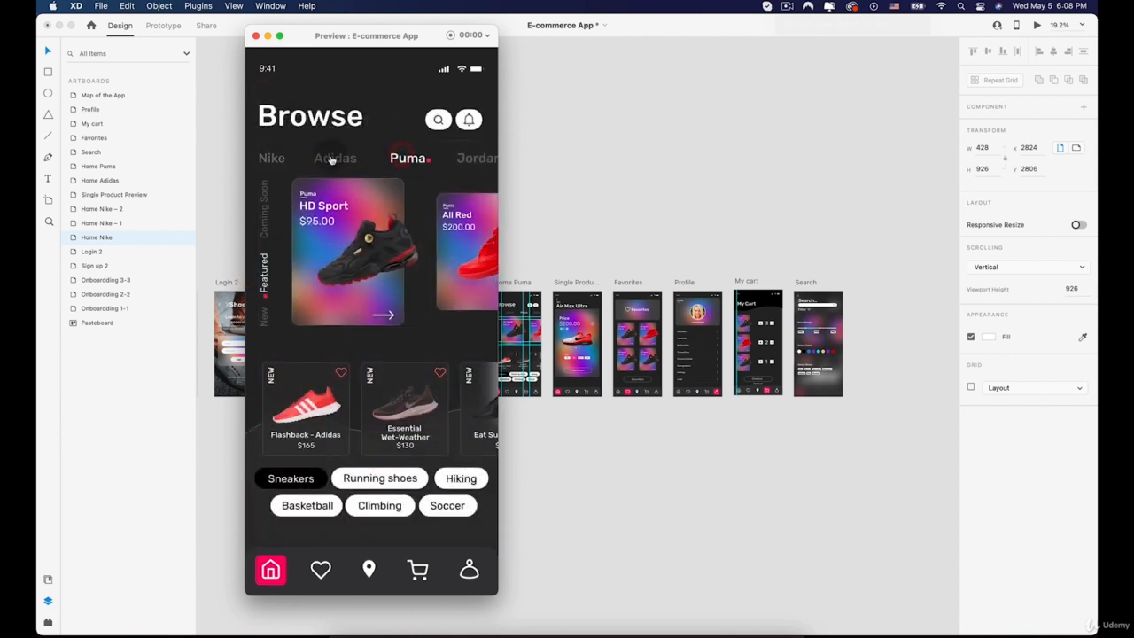
pyautogui.click(316, 158)
pyautogui.click(277, 158)
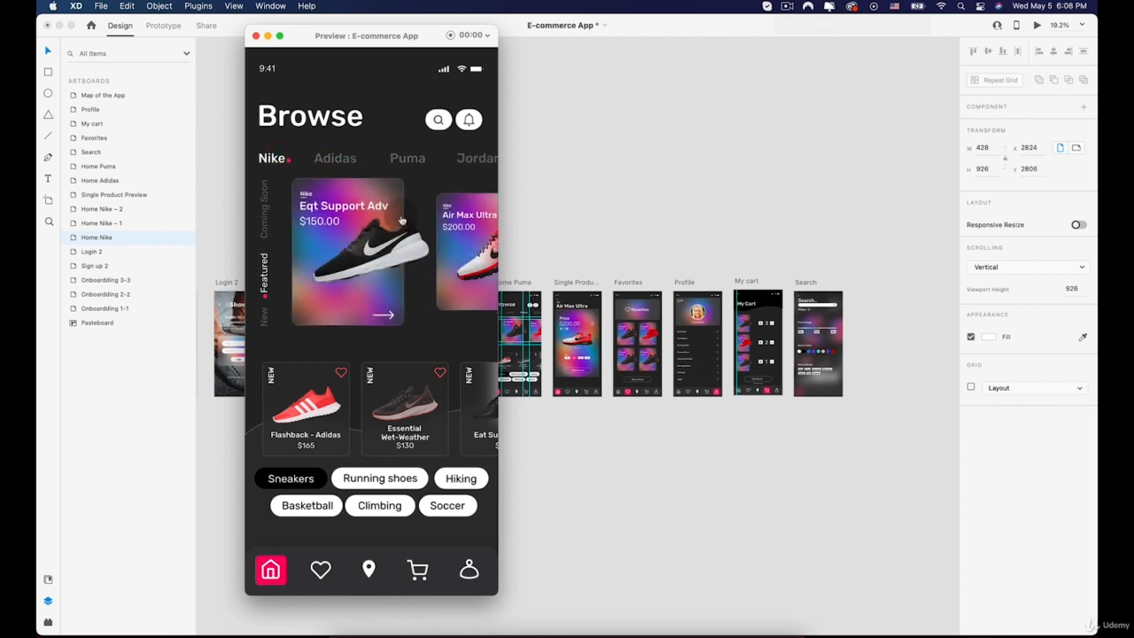
# Step: Swipe the featured shoe carousel in the preview, open the Air Max Ultra product page and return to Browse
pyautogui.moveTo(401, 220); pyautogui.dragTo(315, 191)
pyautogui.click(312, 215)
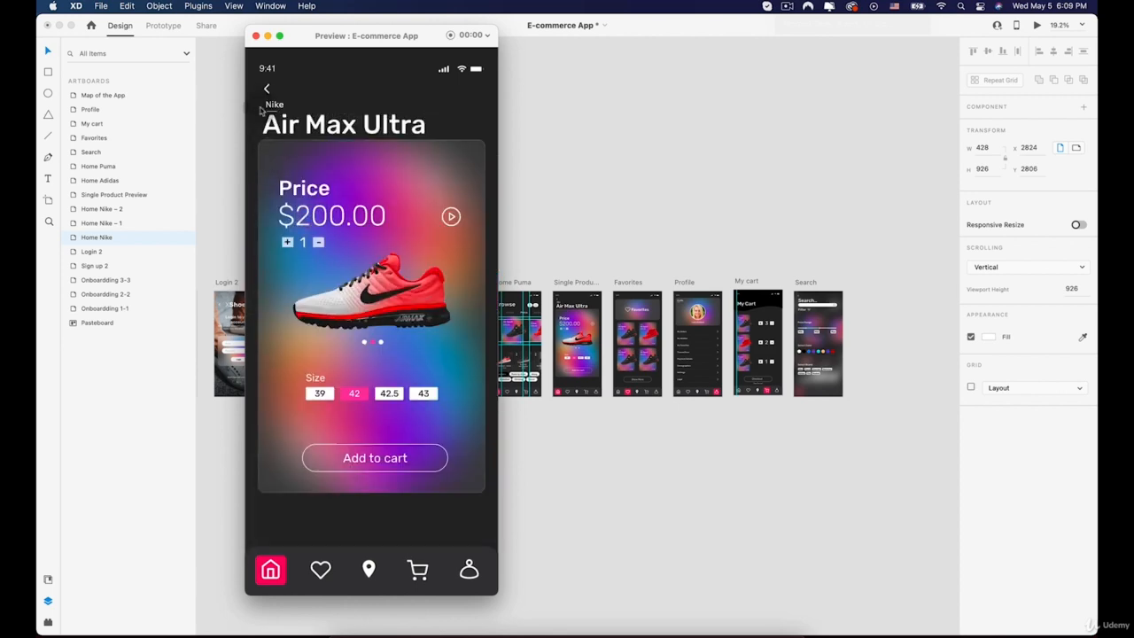
pyautogui.click(265, 89)
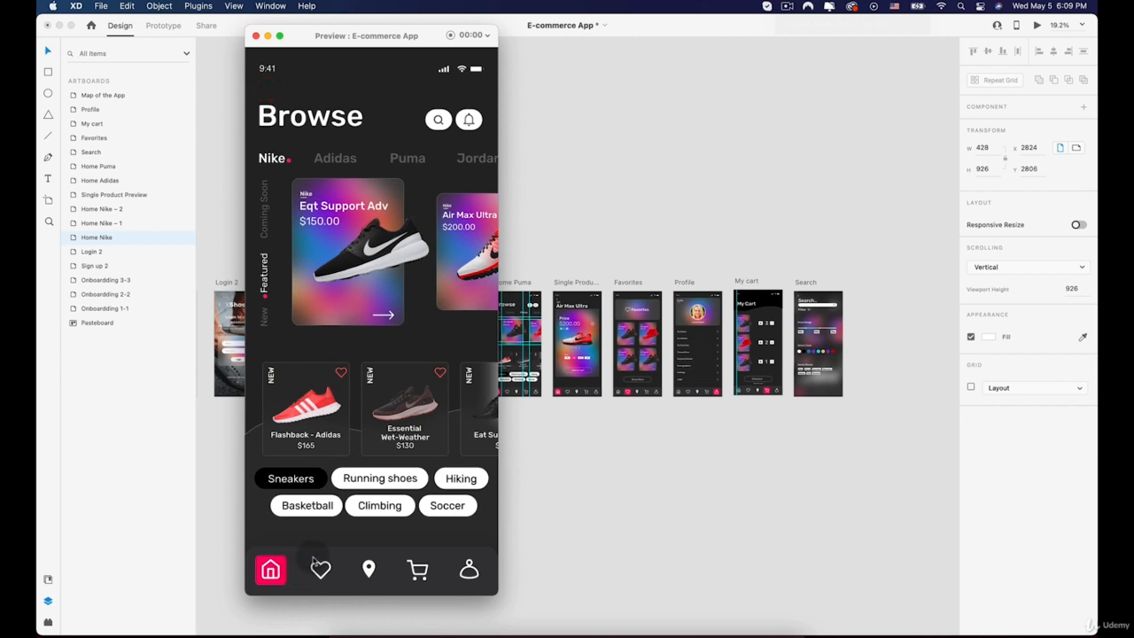
# Step: Test the previewed bottom navigation by visiting Favorites, My Cart, Profile, My Cart again, Favorites and the home screen
pyautogui.click(319, 569)
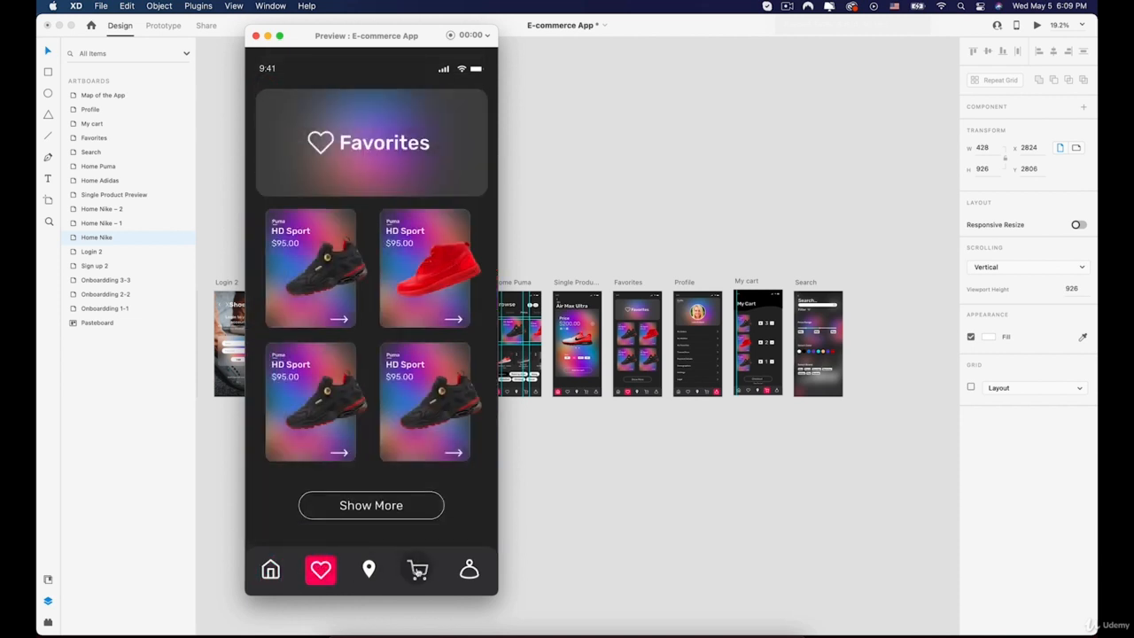
pyautogui.click(418, 570)
pyautogui.click(470, 570)
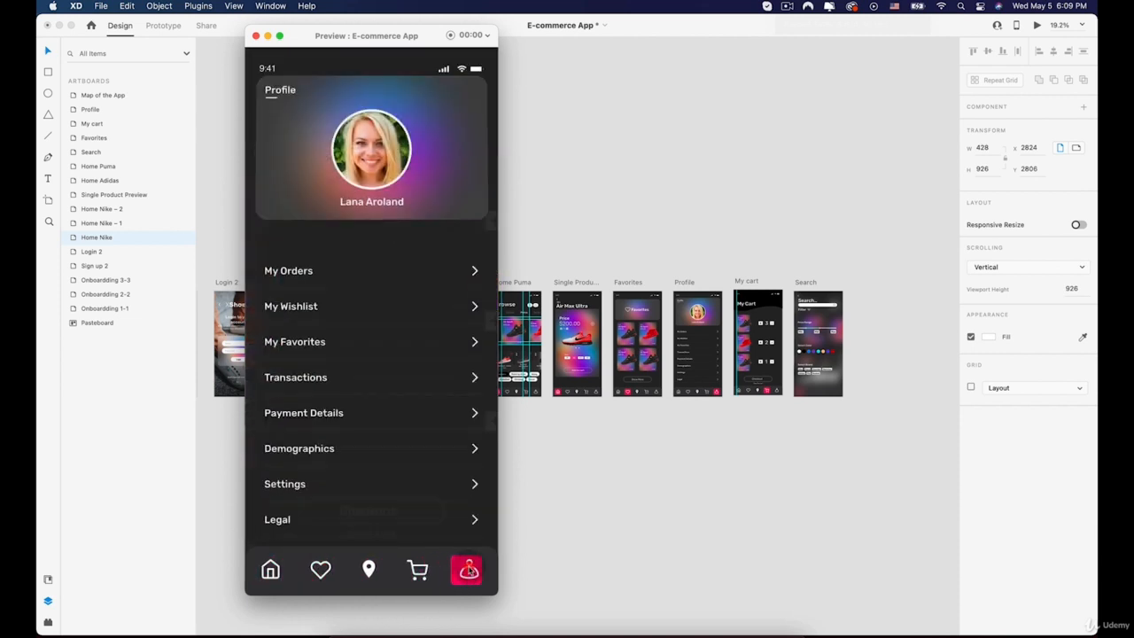
pyautogui.click(413, 570)
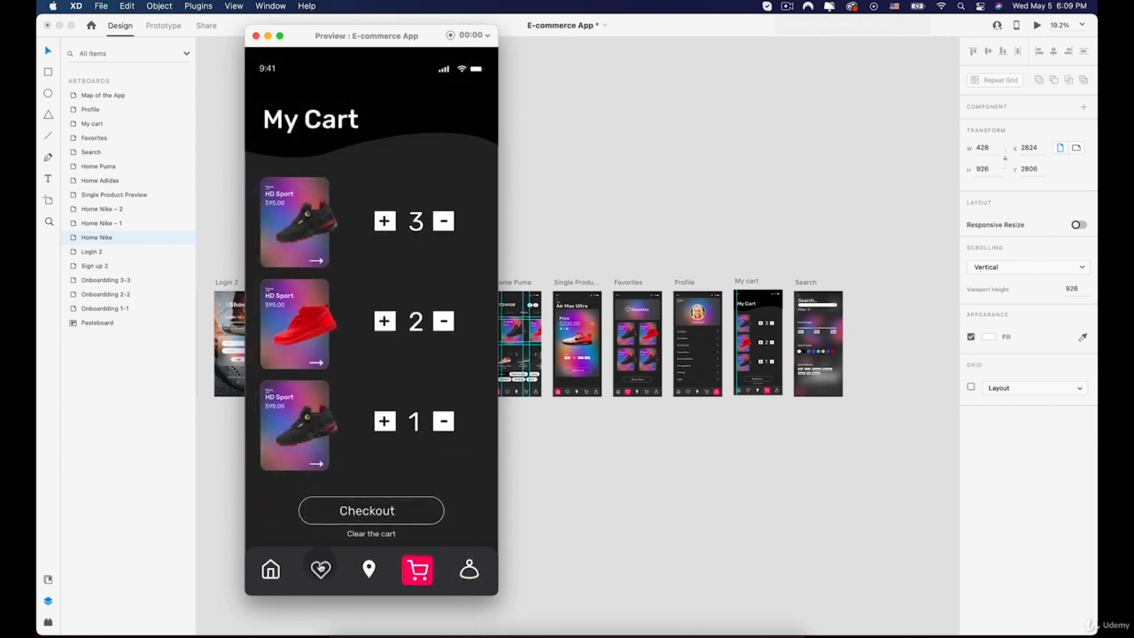
pyautogui.click(319, 568)
pyautogui.click(270, 569)
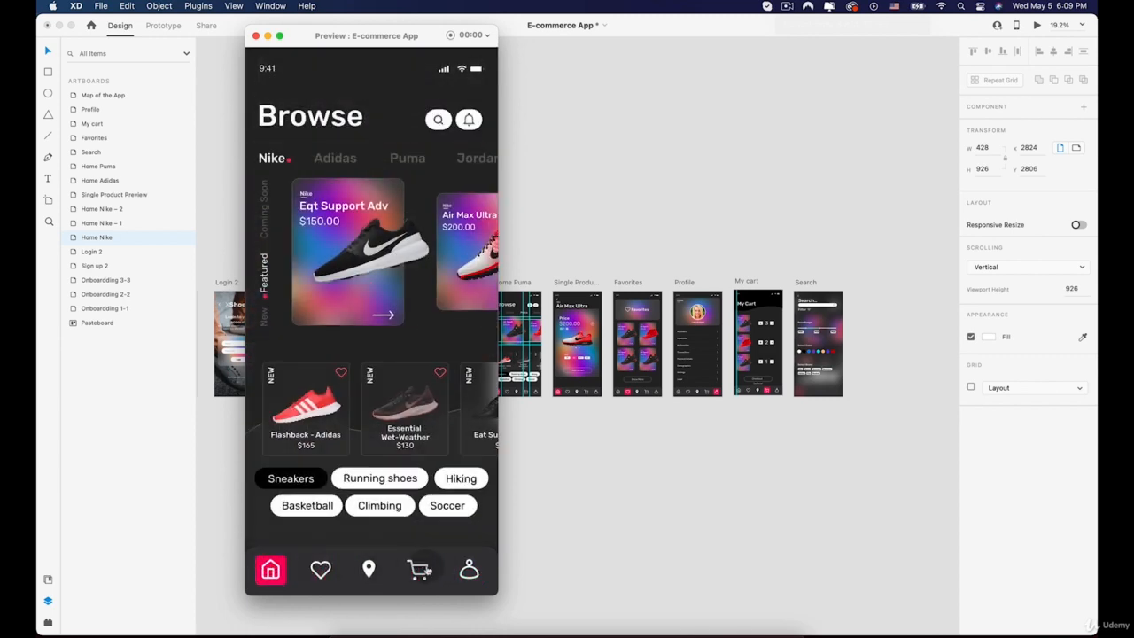
# Step: Retest the bottom navigation from the home screen through My Cart, Profile and Favorites back to home
pyautogui.click(426, 571)
pyautogui.click(470, 570)
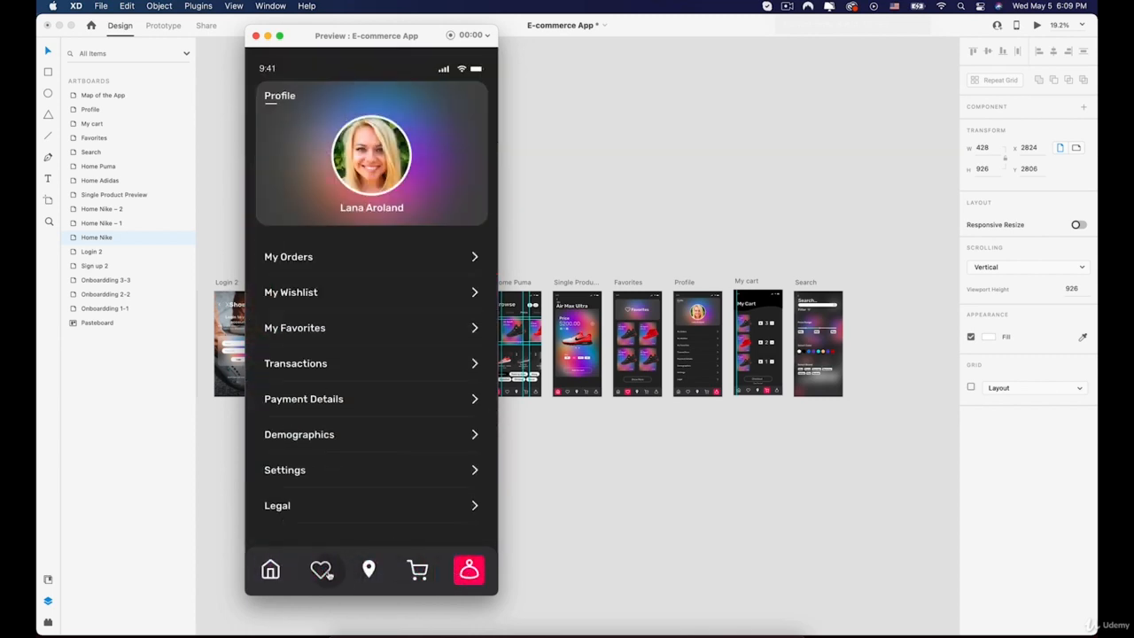
pyautogui.click(322, 571)
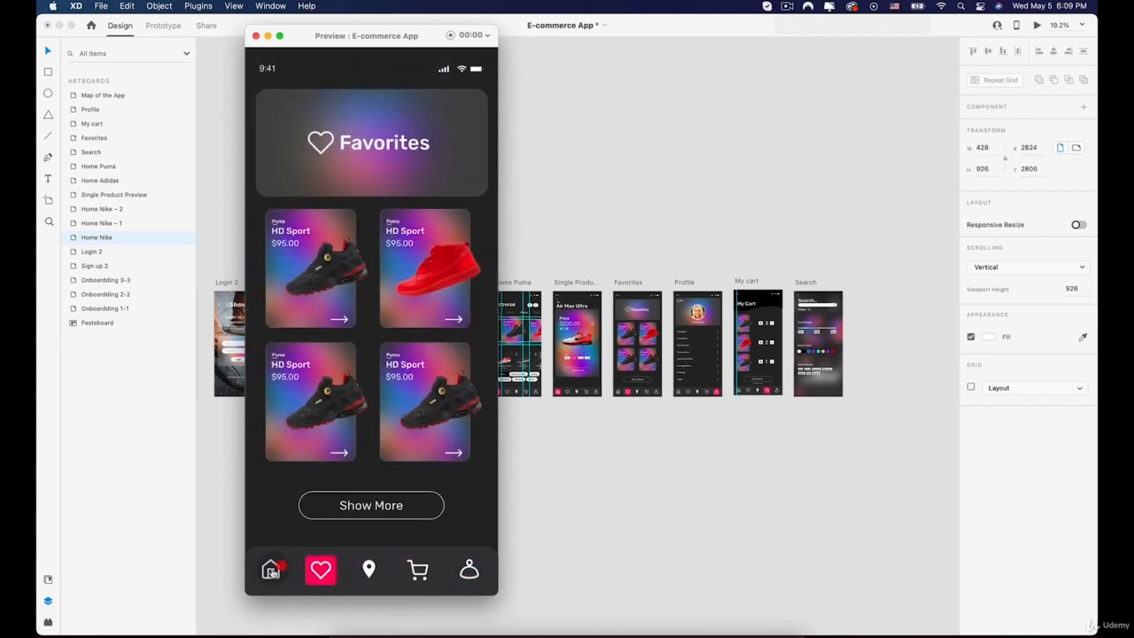
pyautogui.click(271, 571)
# Step: Test opening Search and returning to Browse, and switching to Favorites and back home in the preview
pyautogui.click(438, 120)
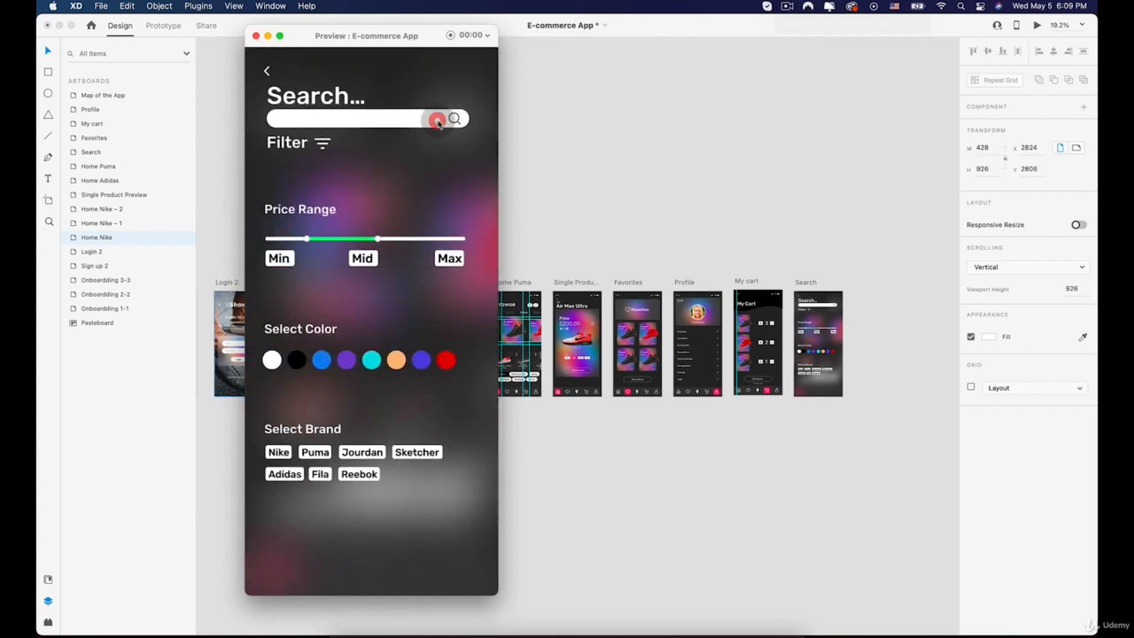
pyautogui.click(268, 72)
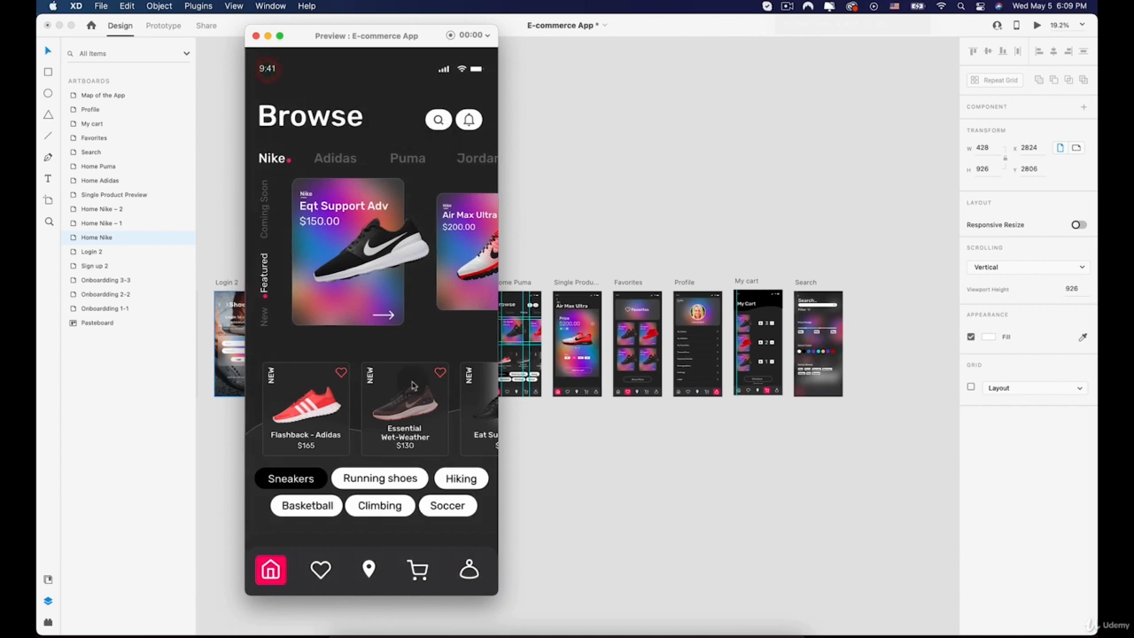
pyautogui.click(321, 568)
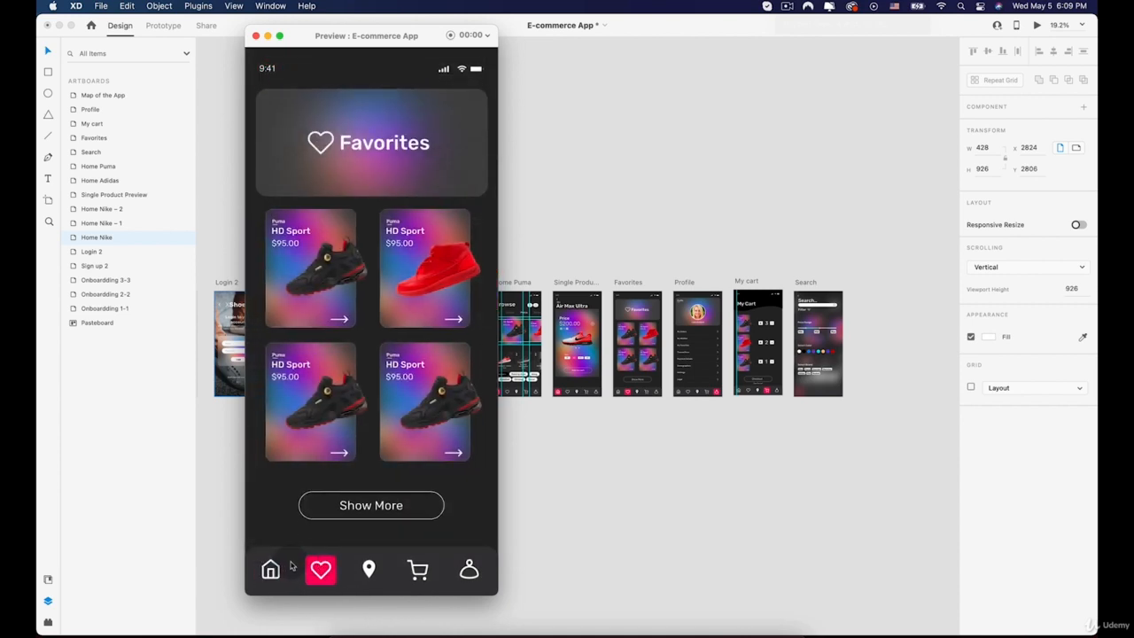
pyautogui.click(269, 567)
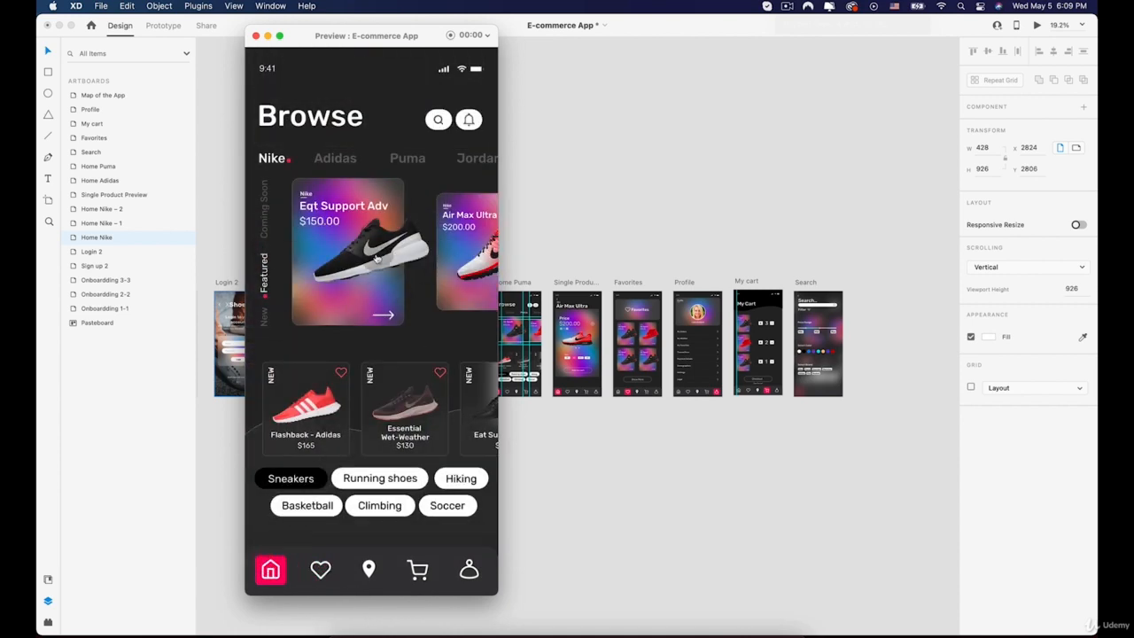
# Step: Recheck the Nike shoe carousel by swiping it, opening the Air Max Ultra product page and going back
pyautogui.moveTo(374, 255); pyautogui.dragTo(286, 245)
pyautogui.click(301, 190)
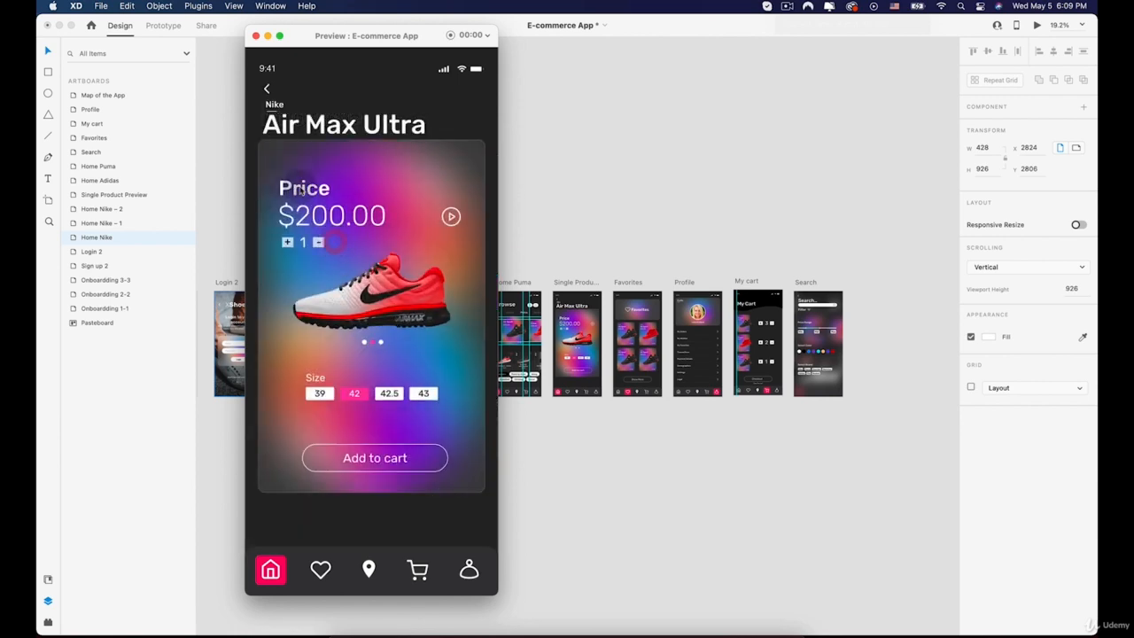
pyautogui.click(267, 90)
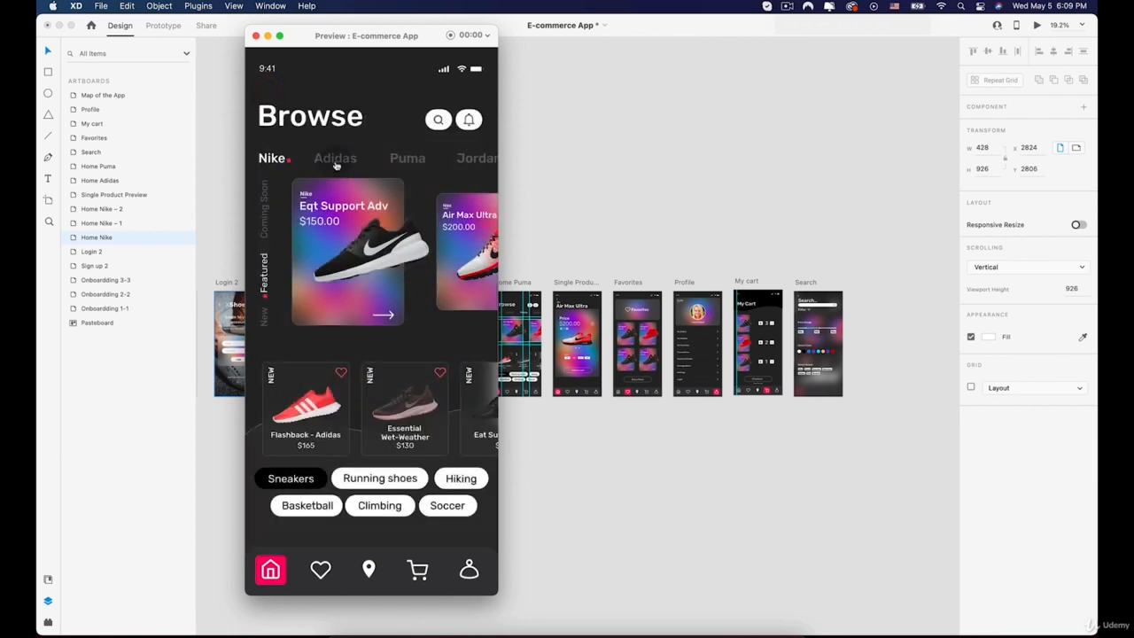
# Step: Retest the brand tabs in the preview by switching to Adidas, Puma, Adidas again and back to Nike
pyautogui.click(335, 158)
pyautogui.click(400, 161)
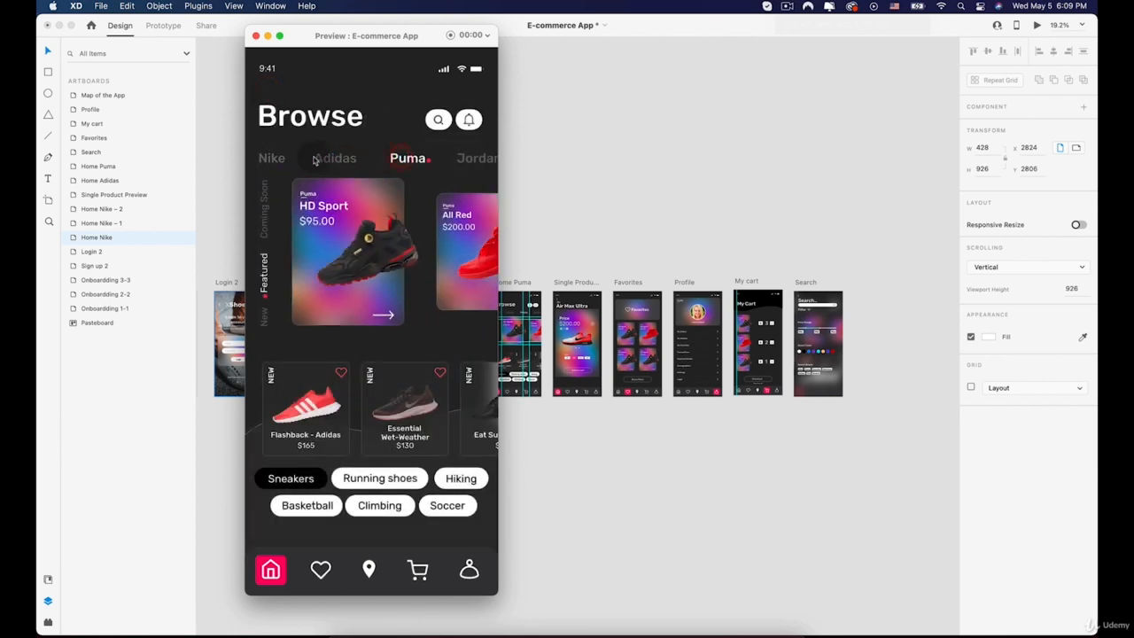
pyautogui.click(321, 159)
pyautogui.click(276, 160)
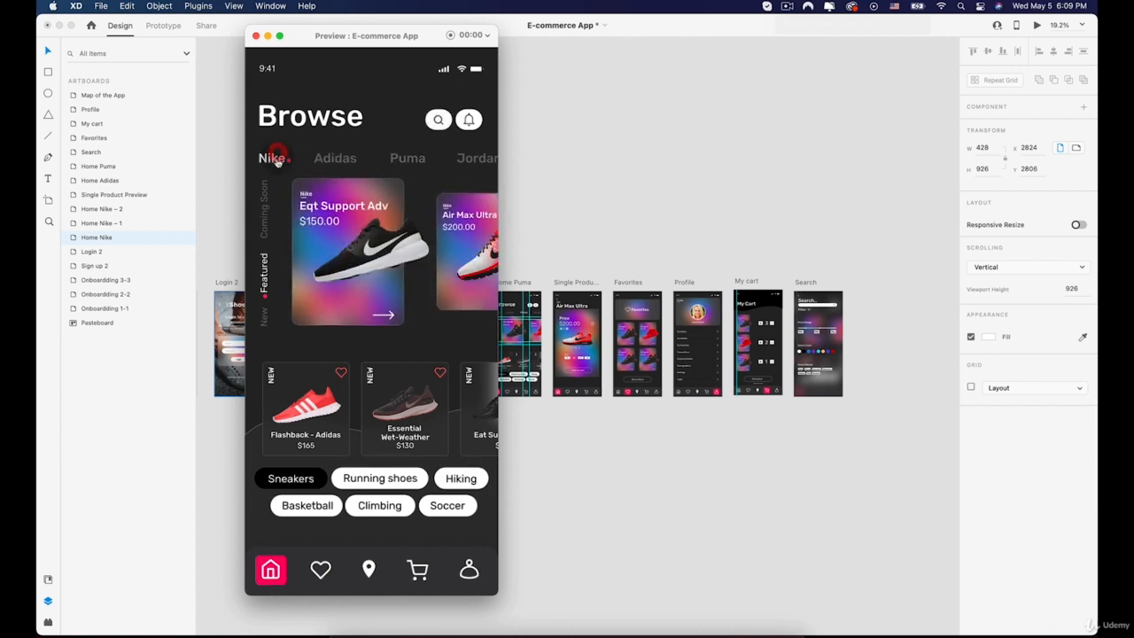
# Step: Retest the bottom navigation in the preview from Favorites through My Cart and Profile back to home
pyautogui.click(322, 571)
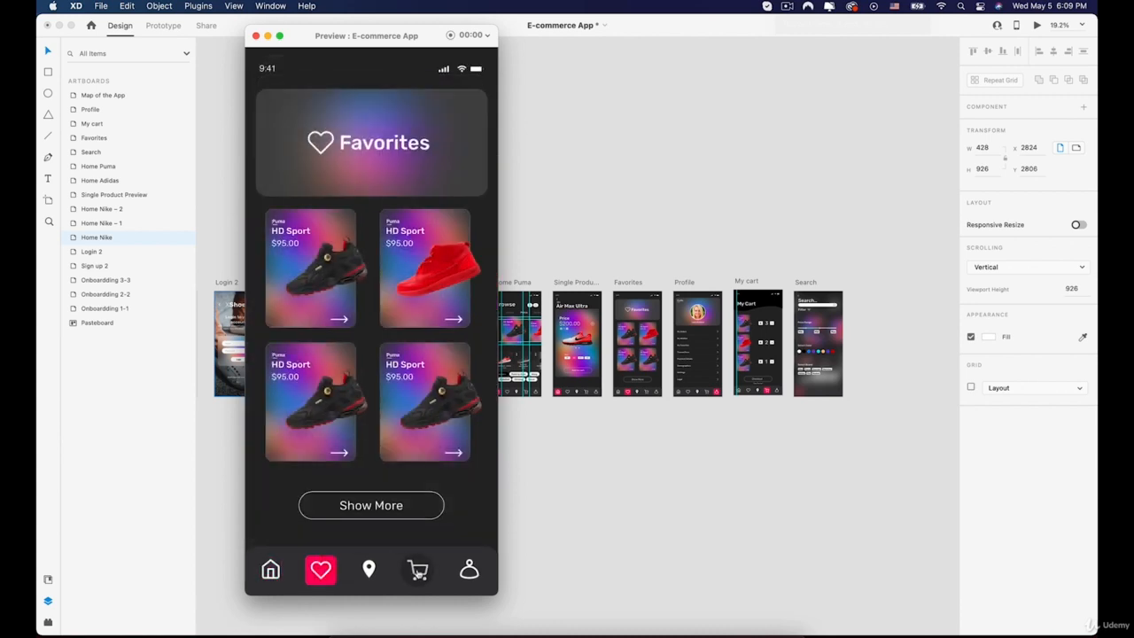
pyautogui.click(418, 570)
pyautogui.click(468, 571)
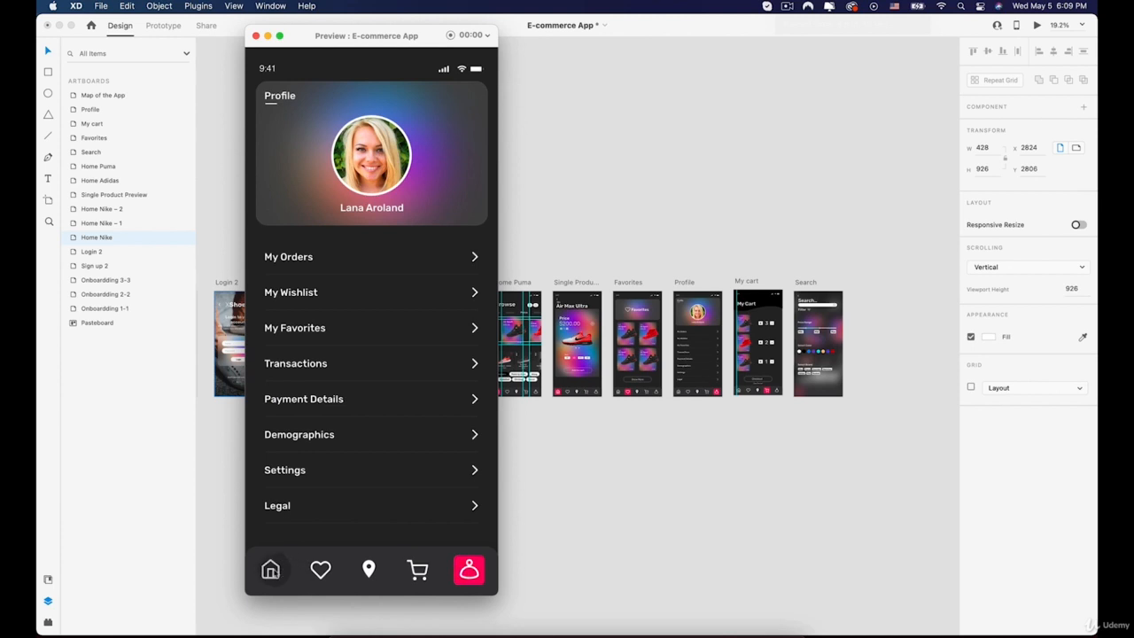
pyautogui.click(271, 569)
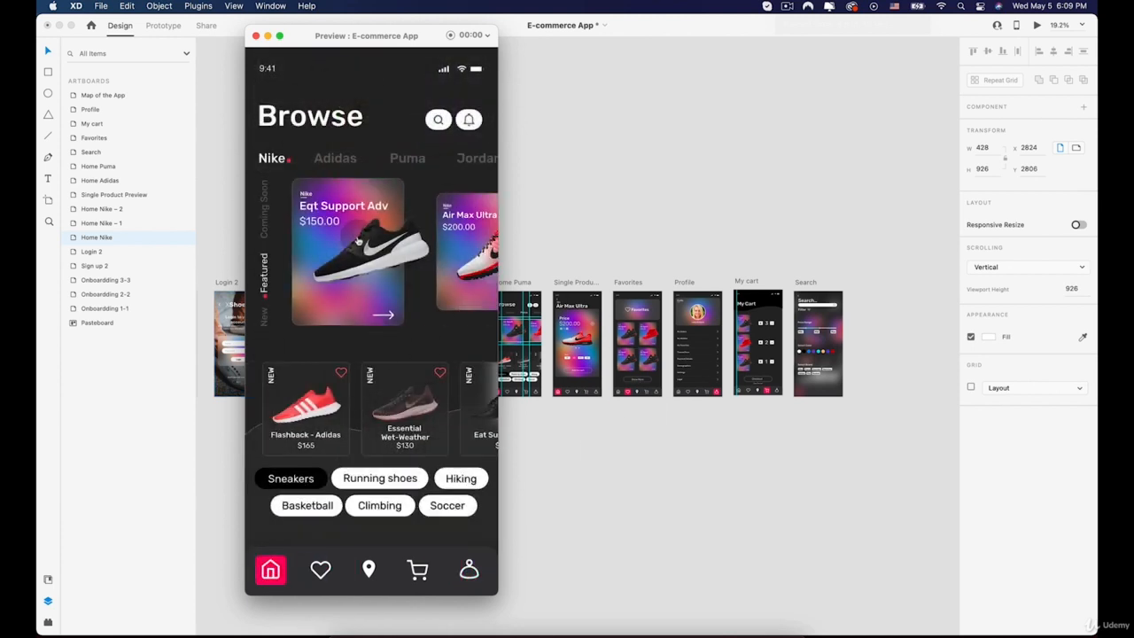
# Step: Move the preview window aside and retest the brand tabs by switching to Adidas, Puma, Adidas and back to Nike
pyautogui.scroll(-2, 590, 187)
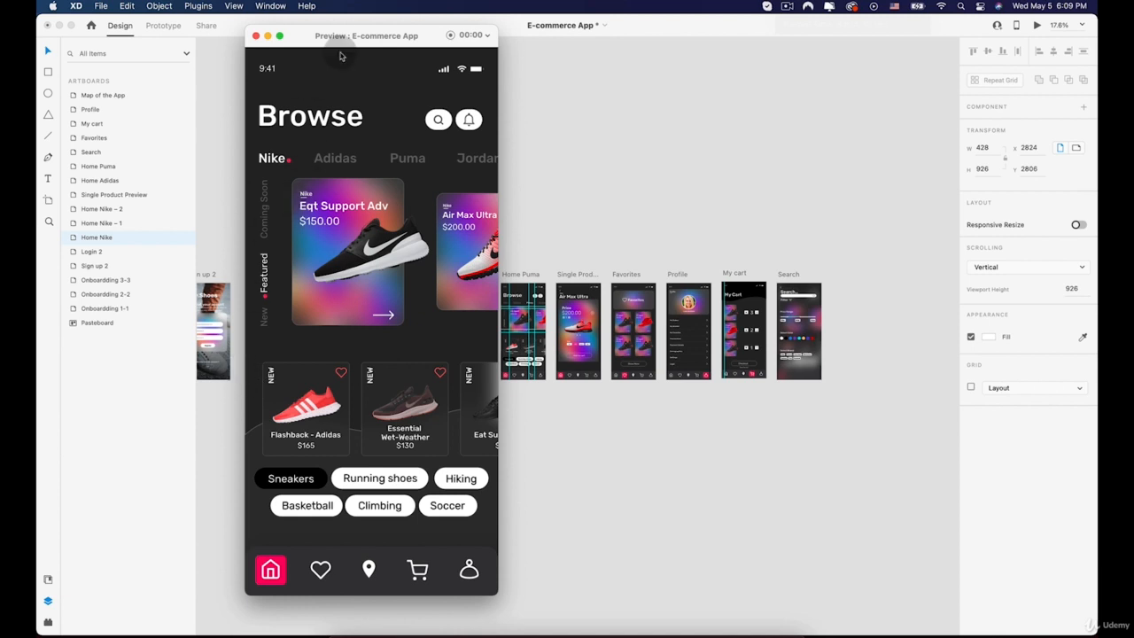
pyautogui.moveTo(340, 56); pyautogui.dragTo(454, 58)
pyautogui.click(425, 157)
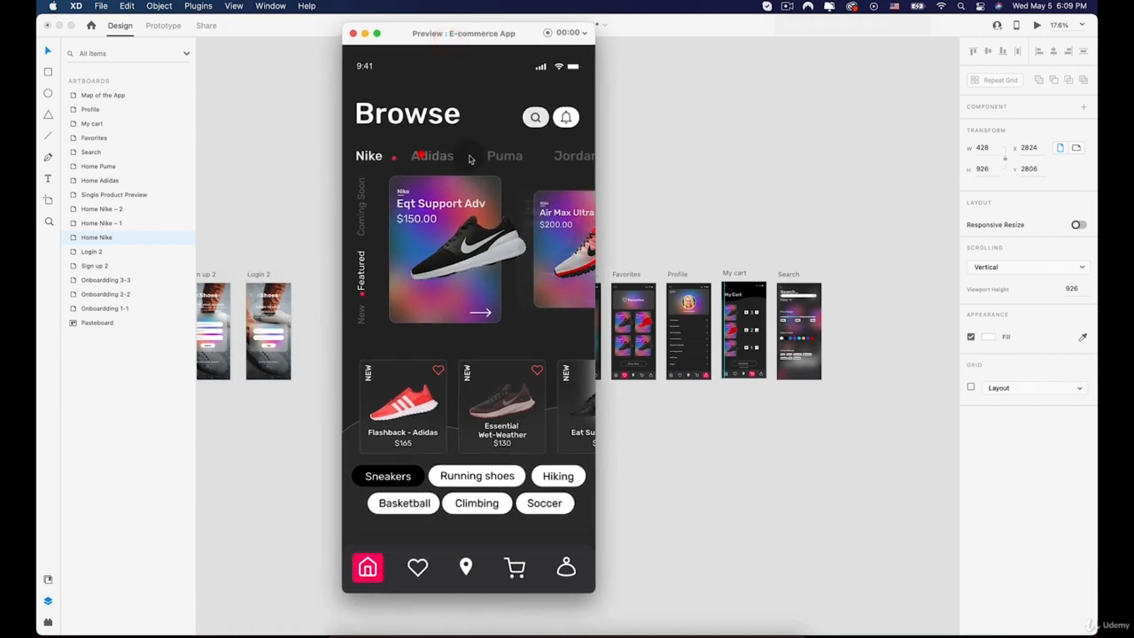
pyautogui.click(496, 158)
pyautogui.click(439, 156)
pyautogui.click(362, 156)
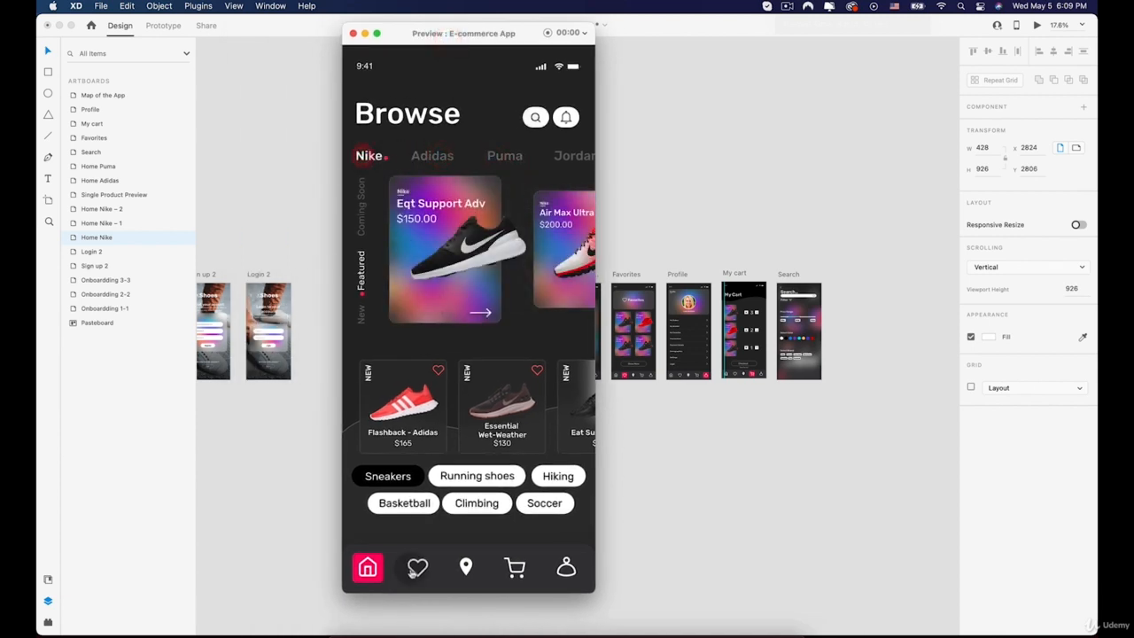
# Step: Test the bottom navigation among Favorites, My Cart and Profile, revisiting each screen and ending on My Cart
pyautogui.click(417, 568)
pyautogui.click(511, 567)
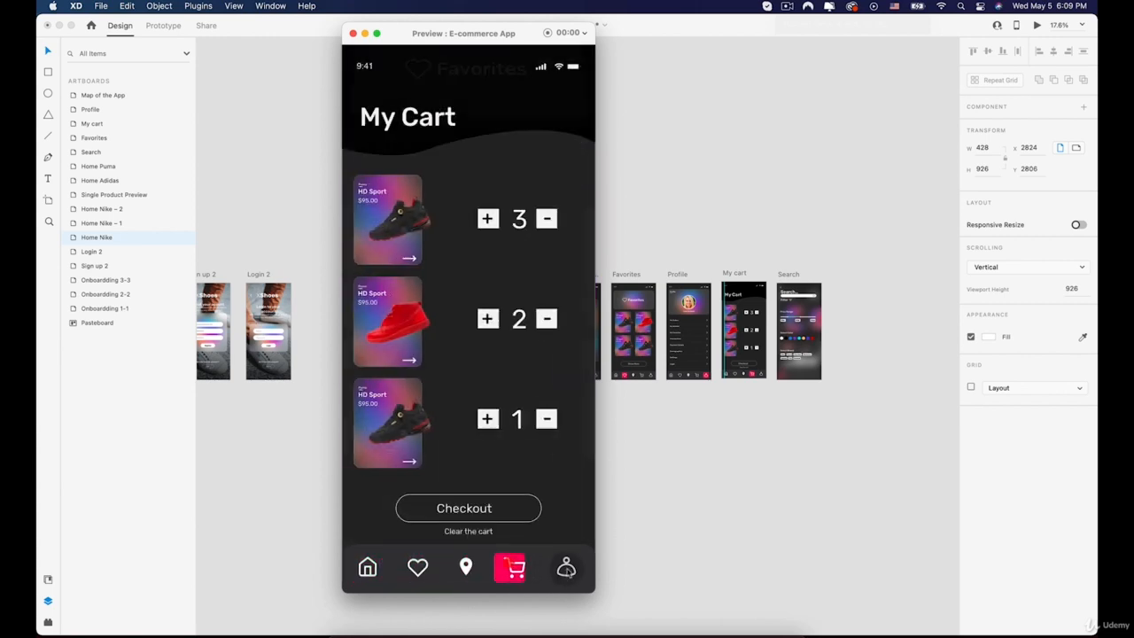
pyautogui.click(566, 568)
pyautogui.click(420, 568)
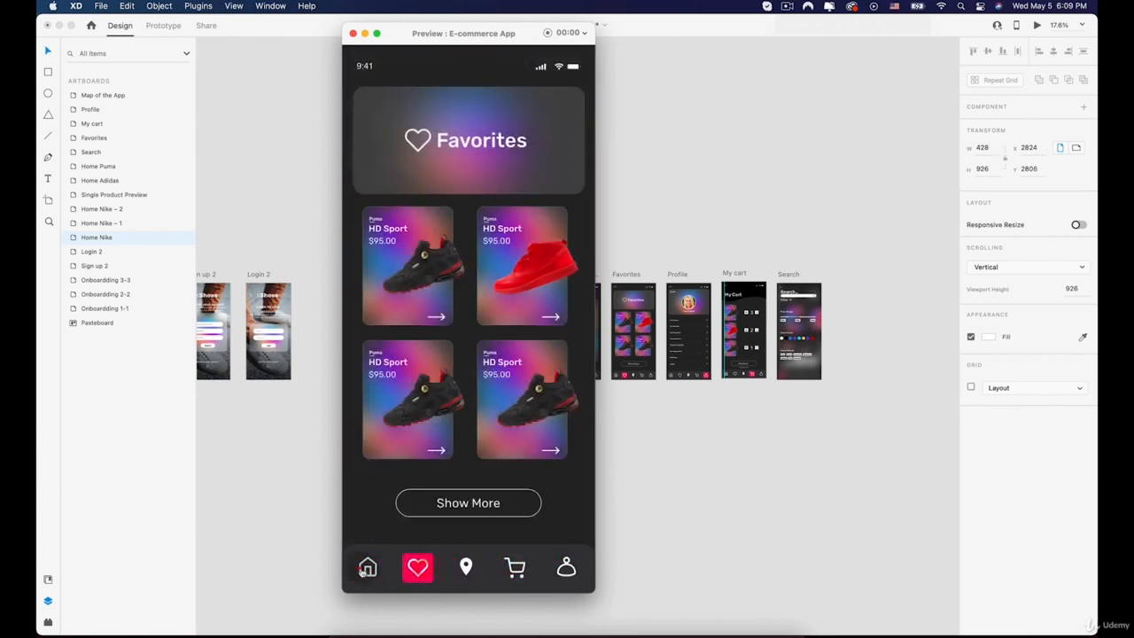
pyautogui.click(514, 568)
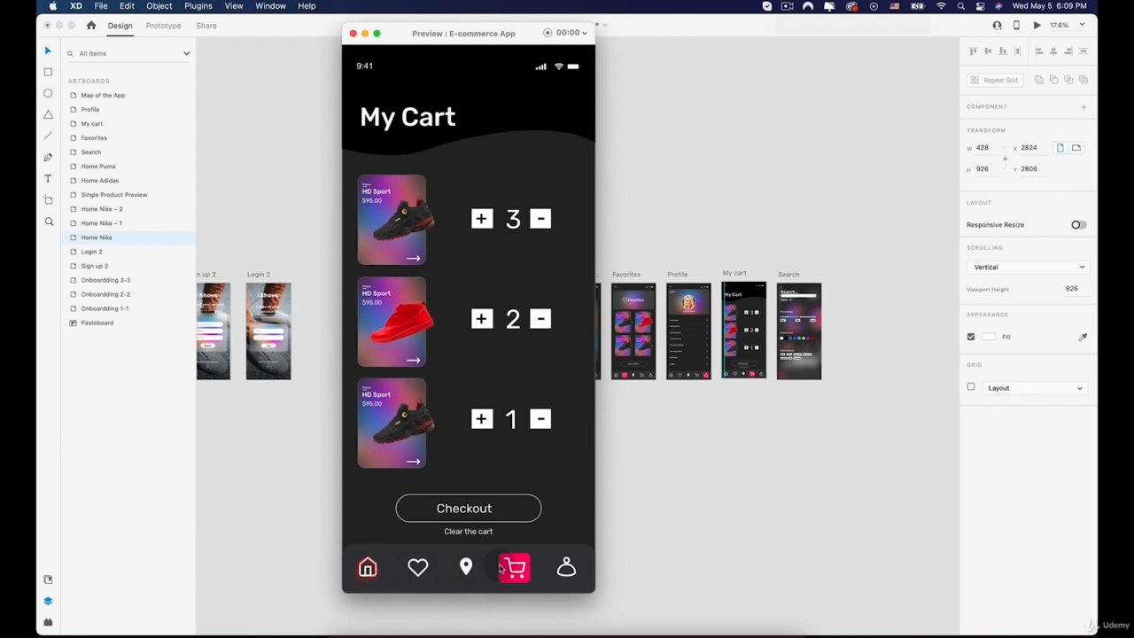
pyautogui.click(565, 569)
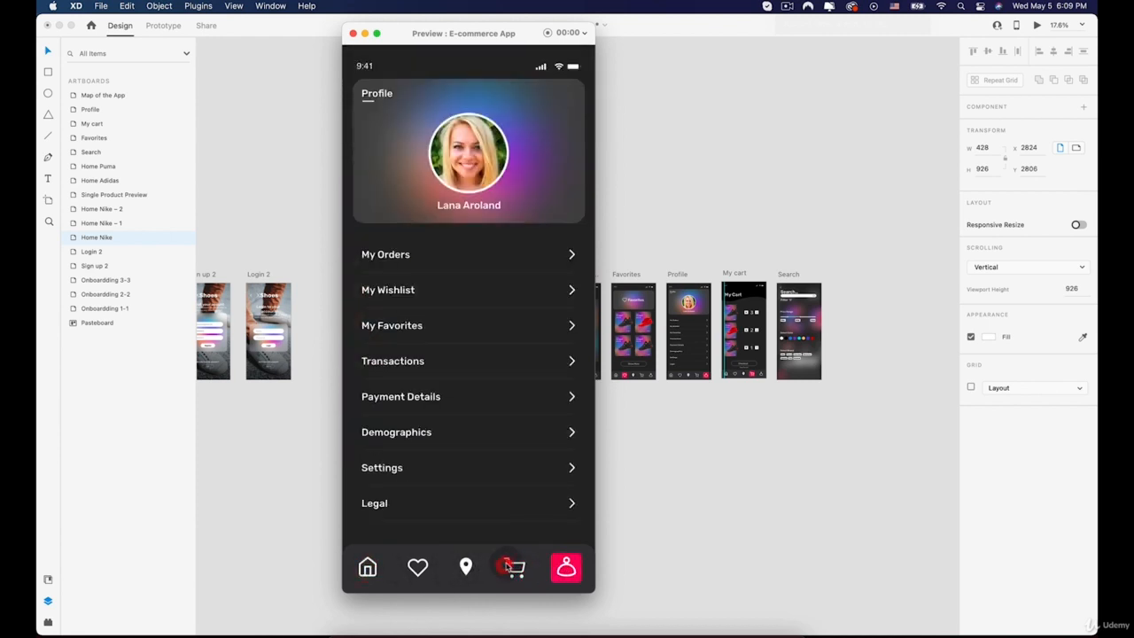
pyautogui.click(506, 567)
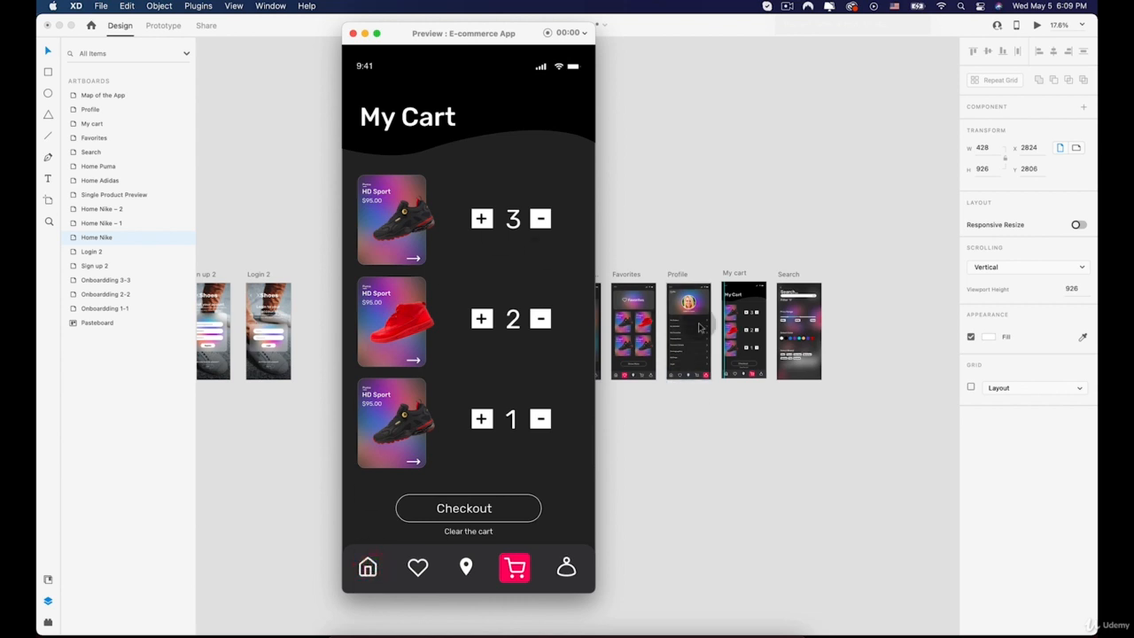
# Step: In Prototype mode, link the My cart artboard's home icon to Home Adidas with a Tap trigger and Auto-Animate
pyautogui.click(729, 321)
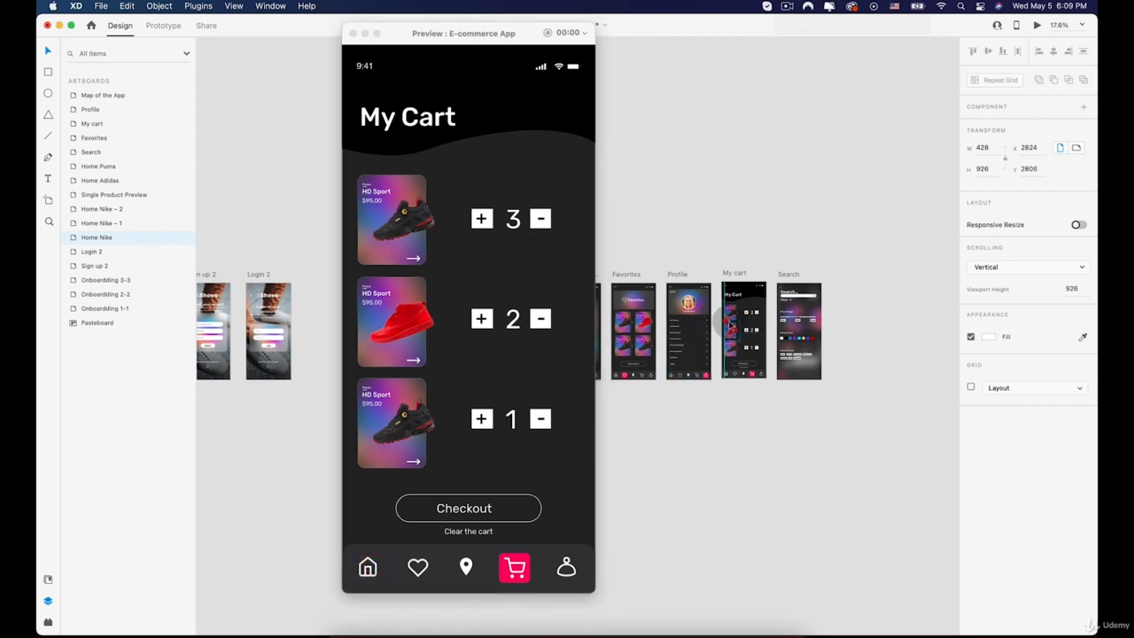
pyautogui.click(733, 273)
pyautogui.click(729, 375)
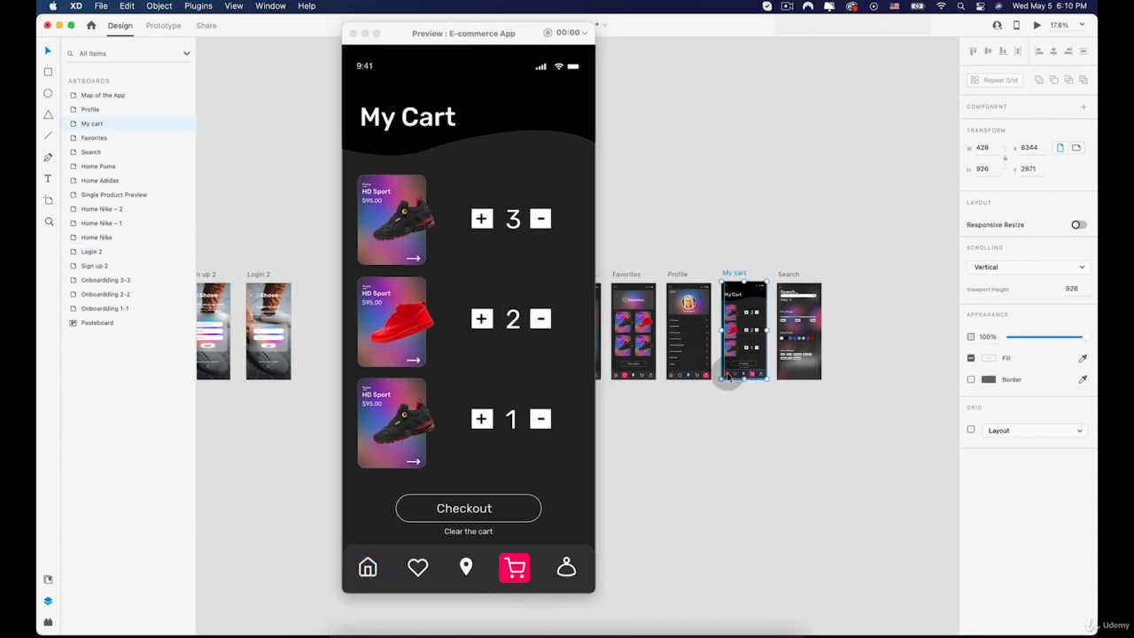
pyautogui.moveTo(432, 33); pyautogui.dragTo(127, 63)
pyautogui.click(152, 24)
pyautogui.scroll(4, 740, 377)
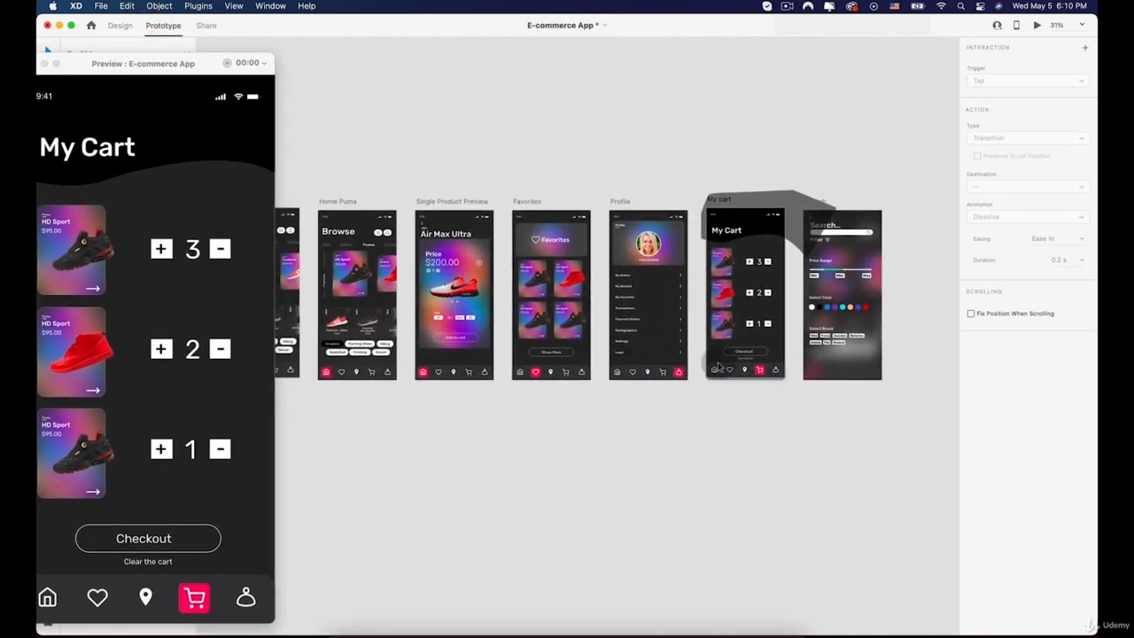
pyautogui.scroll(5, 714, 377)
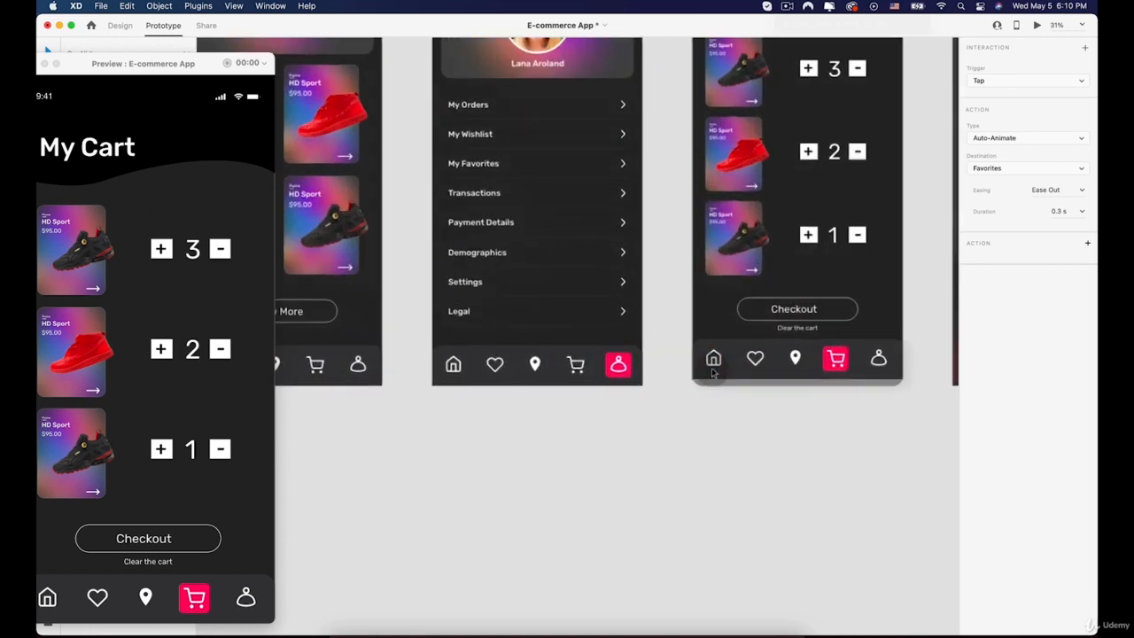
pyautogui.doubleClick(713, 365)
pyautogui.scroll(-4, 712, 365)
pyautogui.moveTo(713, 366); pyautogui.dragTo(401, 317)
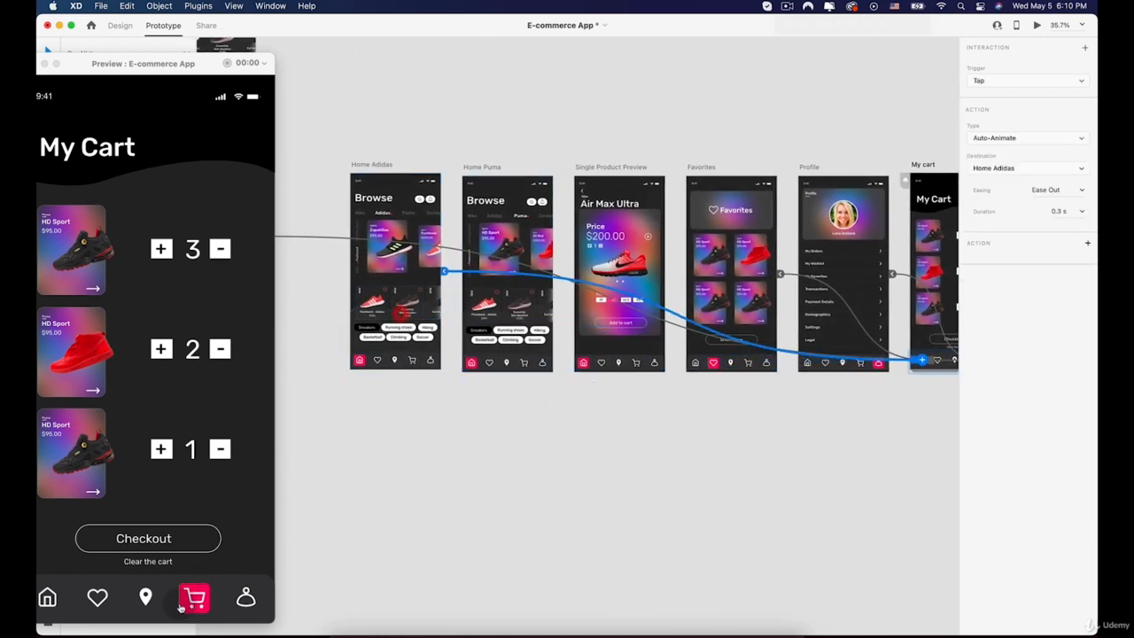
# Step: Test the My Cart home icon in the preview, and cycle through Favorites, My Cart, Profile and home again
pyautogui.click(48, 597)
pyautogui.click(96, 599)
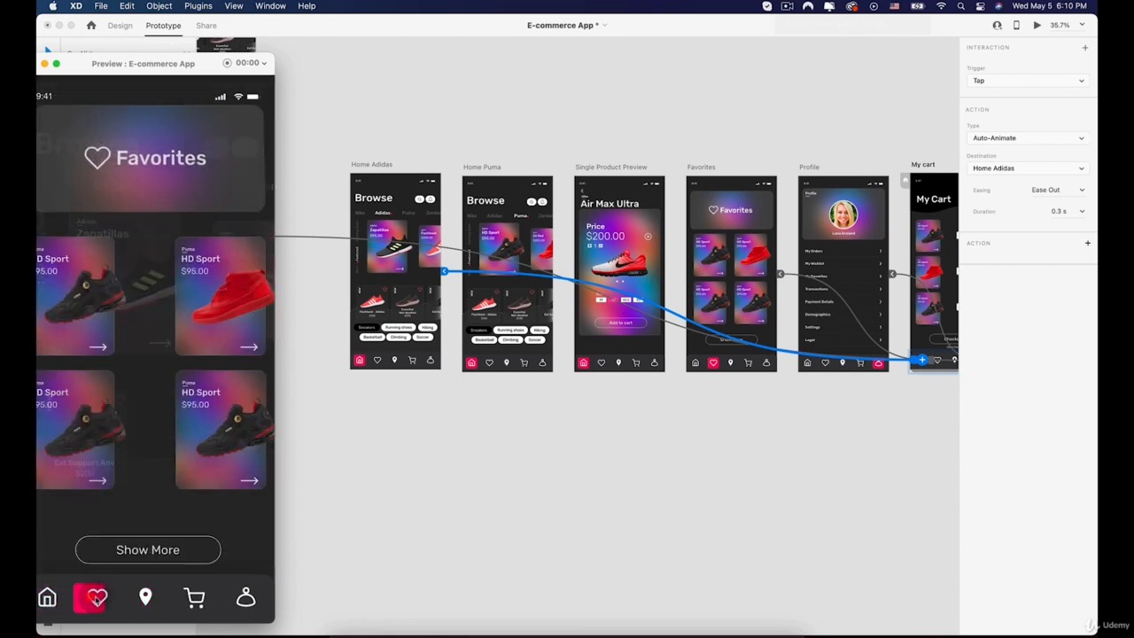
pyautogui.click(195, 598)
pyautogui.click(246, 598)
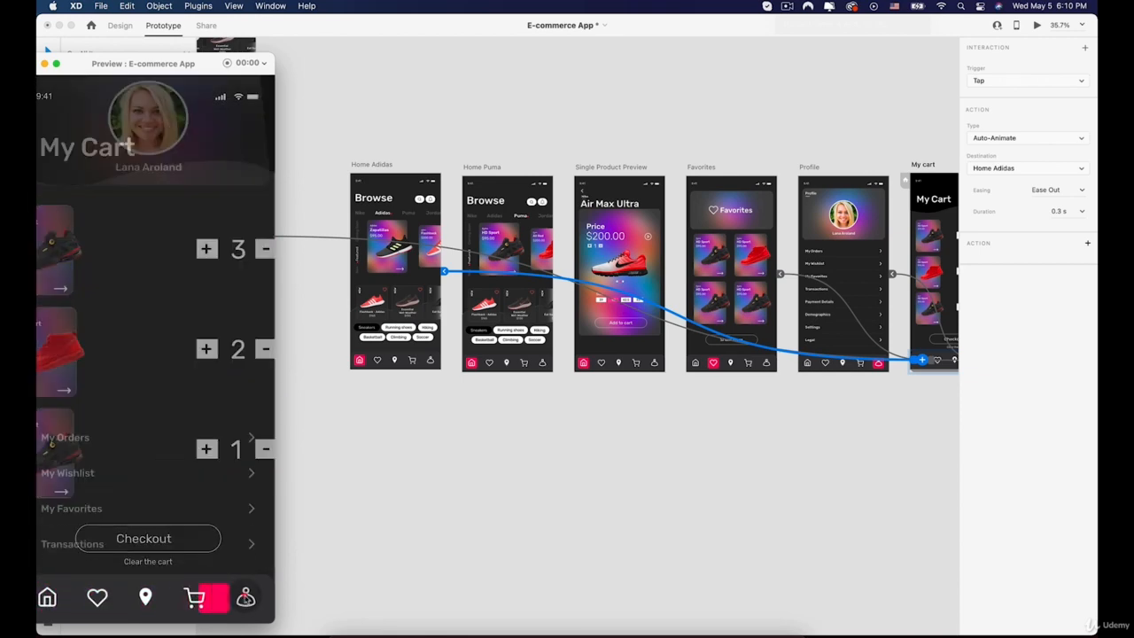
pyautogui.click(98, 598)
pyautogui.click(47, 599)
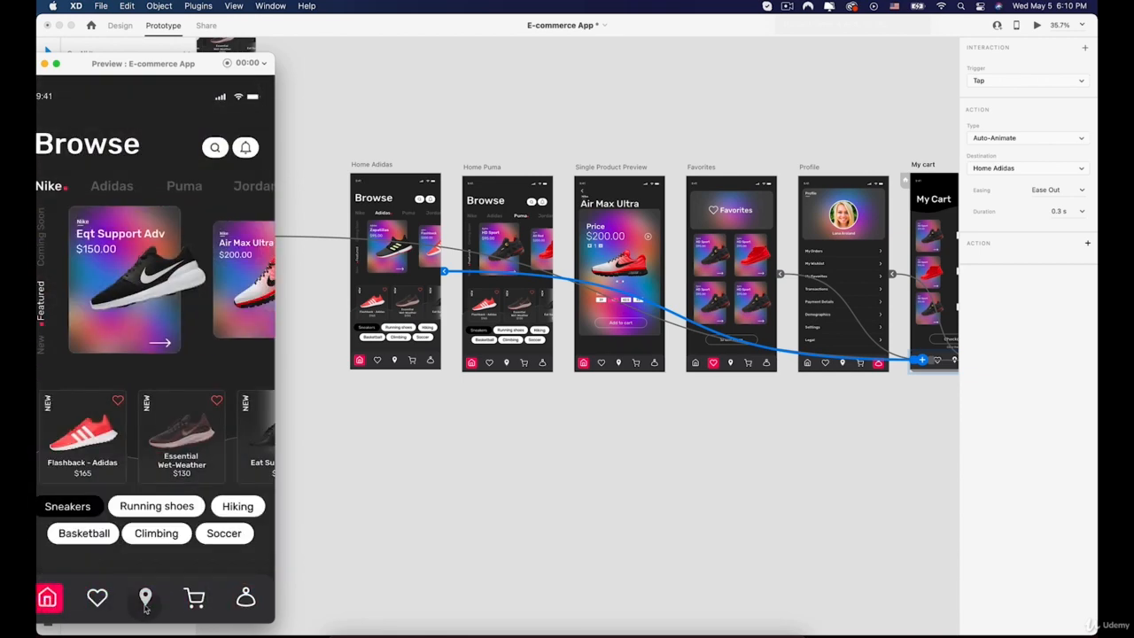
pyautogui.click(193, 600)
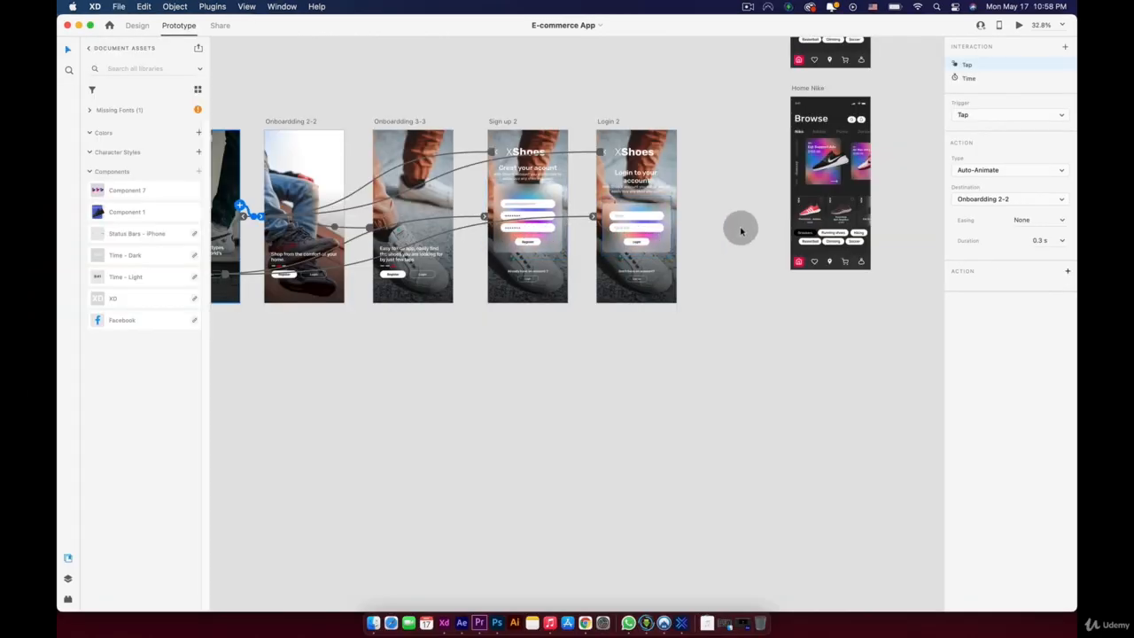
# Step: Link the Login button on the Login 2 artboard to Home Nike with a Tap trigger and a Dissolve transition
pyautogui.scroll(3, 739, 228)
pyautogui.hscroll(3, 739, 228)
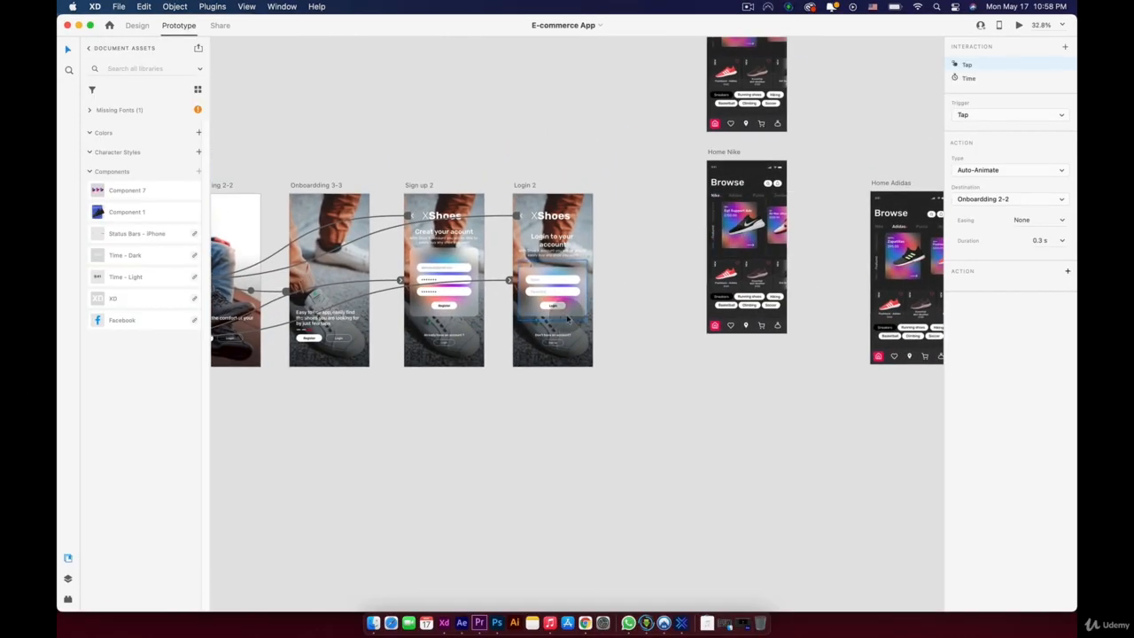
pyautogui.click(556, 308)
pyautogui.scroll(2, 555, 308)
pyautogui.click(555, 307)
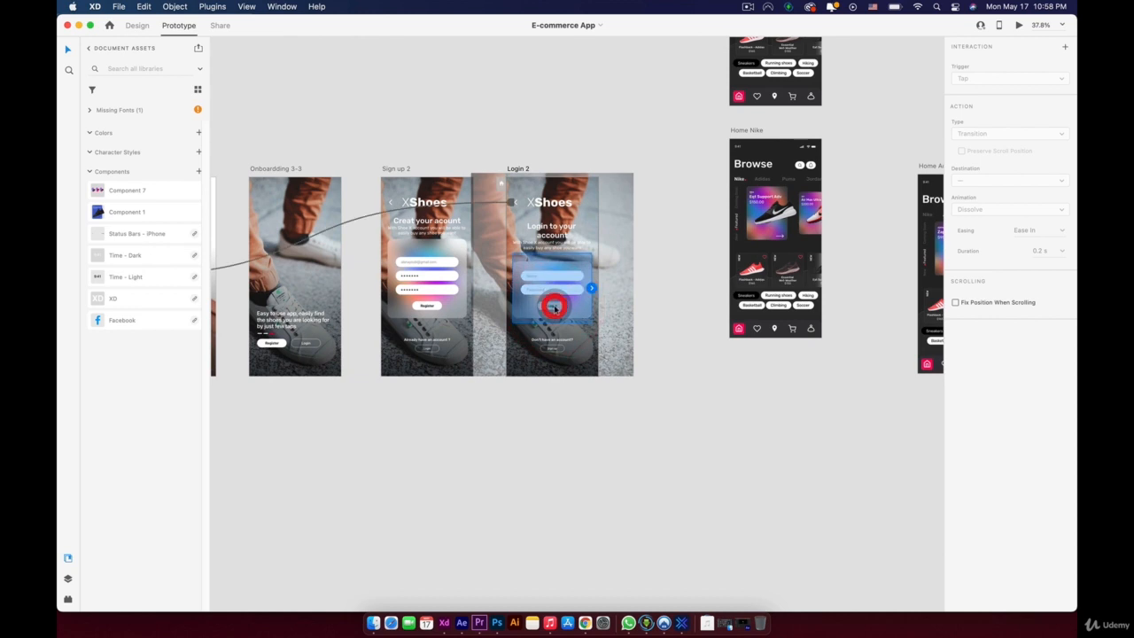
pyautogui.moveTo(567, 306); pyautogui.dragTo(742, 253)
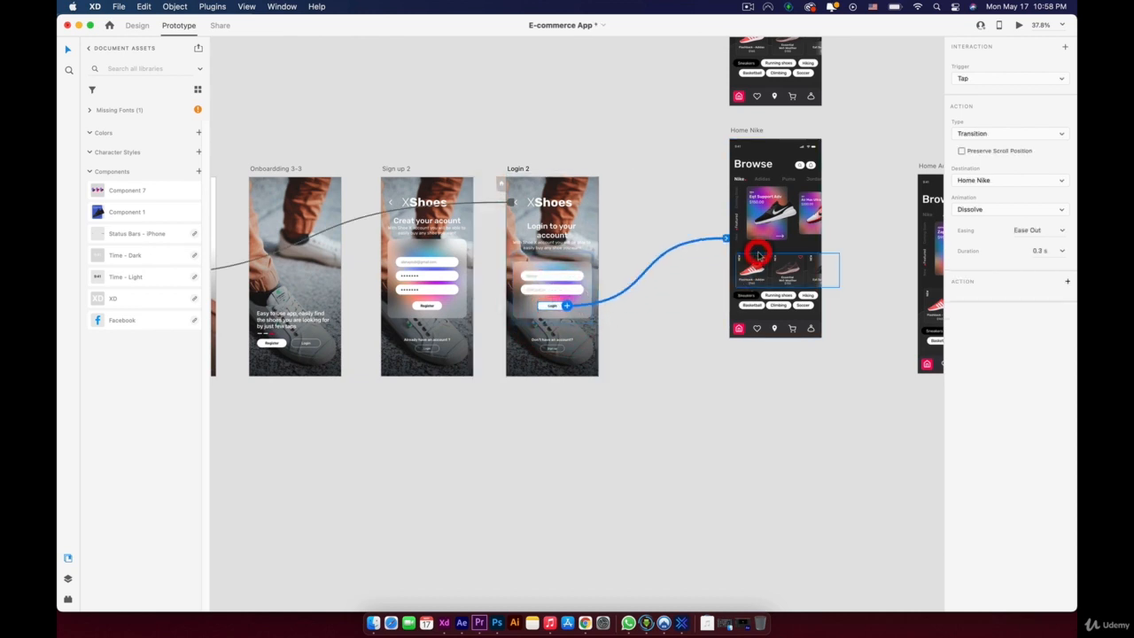
# Step: Link the Register button on the Sign up 2 artboard to Home Nike with a Tap trigger and a Dissolve transition
pyautogui.click(427, 307)
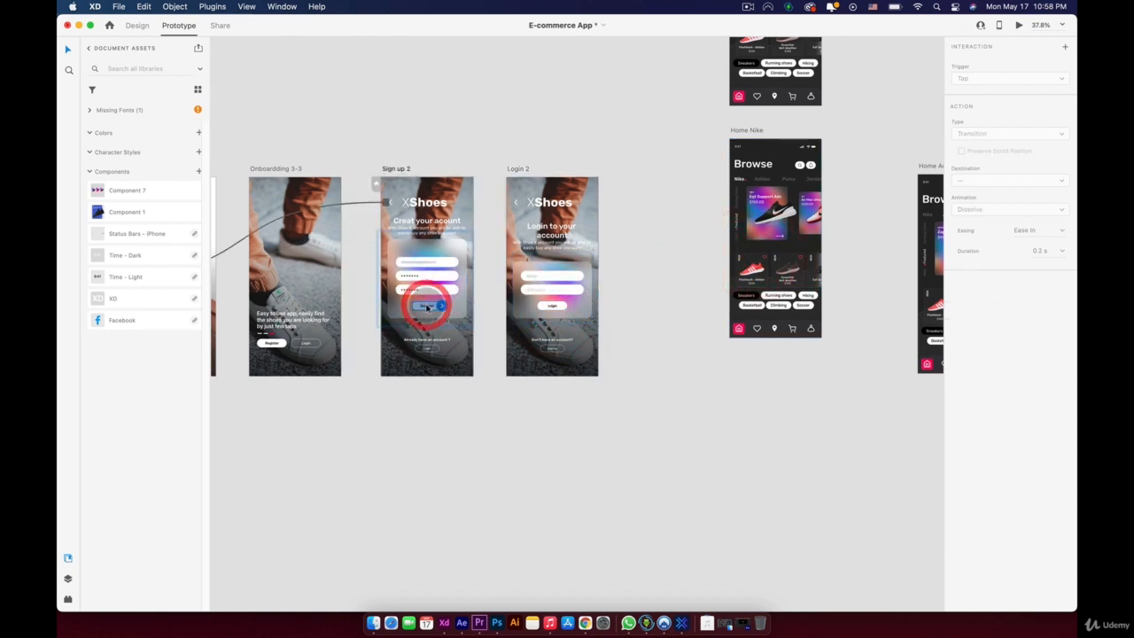
pyautogui.scroll(3, 427, 307)
pyautogui.hscroll(2, 427, 307)
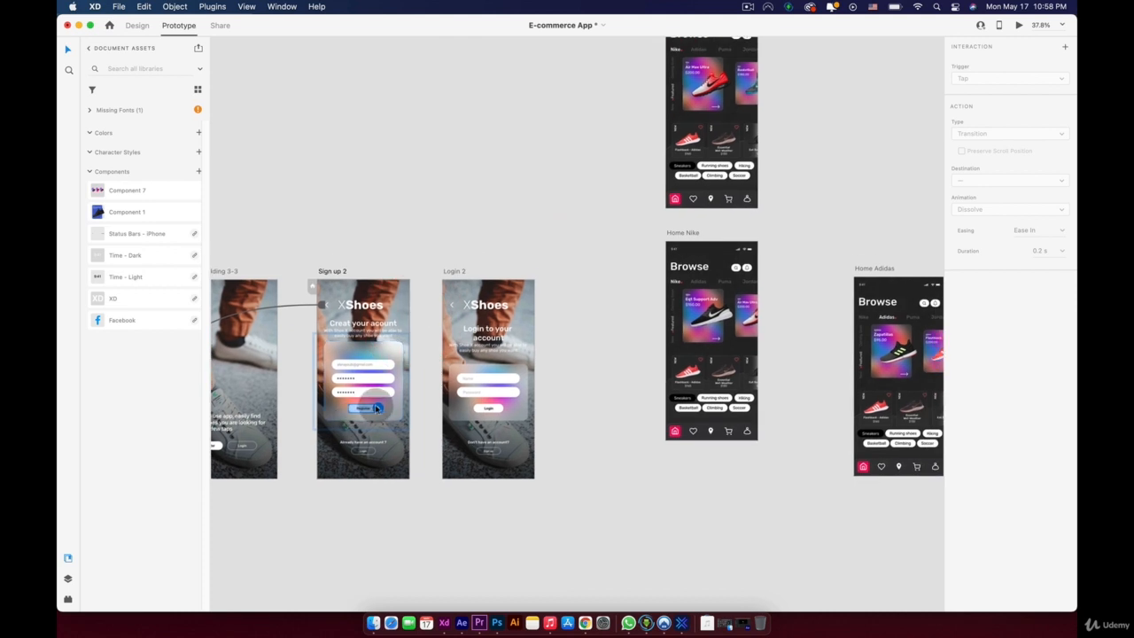
pyautogui.moveTo(378, 408); pyautogui.dragTo(731, 348)
# Step: Check the connections of the Onboardding 1-1 artboard, and open the preview from the Login 2 artboard
pyautogui.scroll(-3, 544, 341)
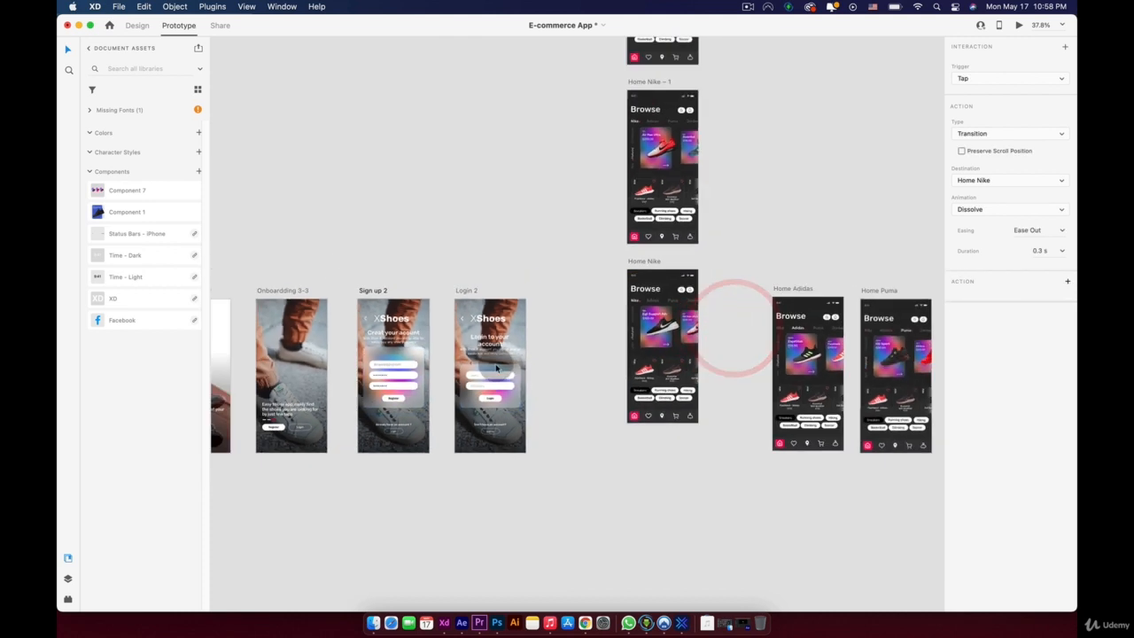
pyautogui.hscroll(-5, 496, 367)
pyautogui.scroll(-2, 496, 368)
pyautogui.click(338, 245)
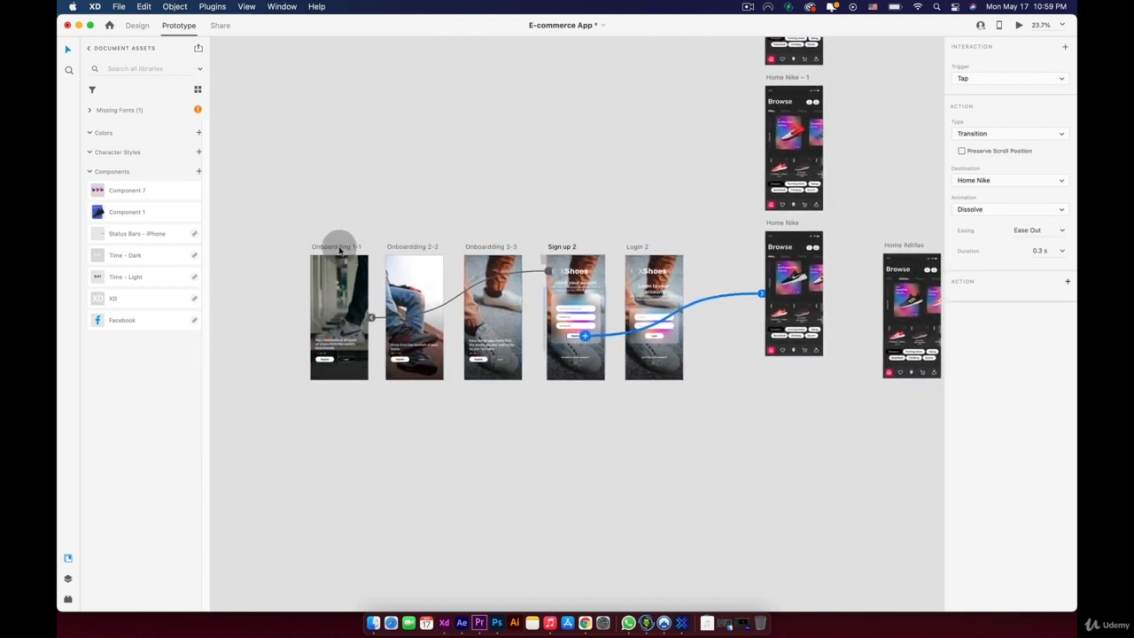
pyautogui.scroll(4, 699, 355)
pyautogui.scroll(-2, 701, 355)
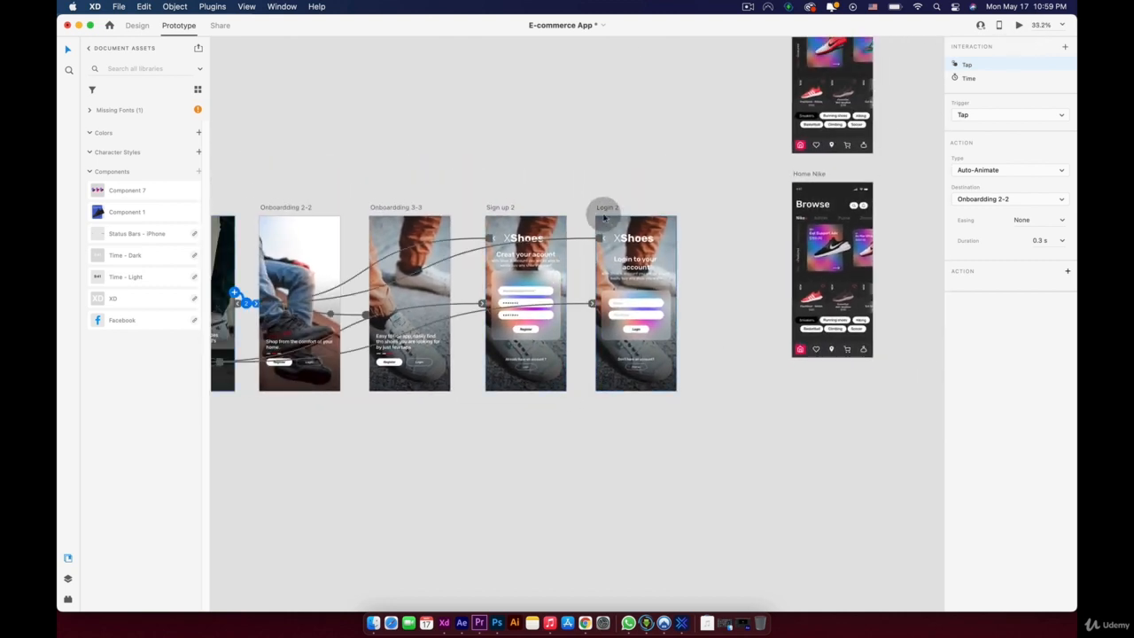
pyautogui.click(604, 213)
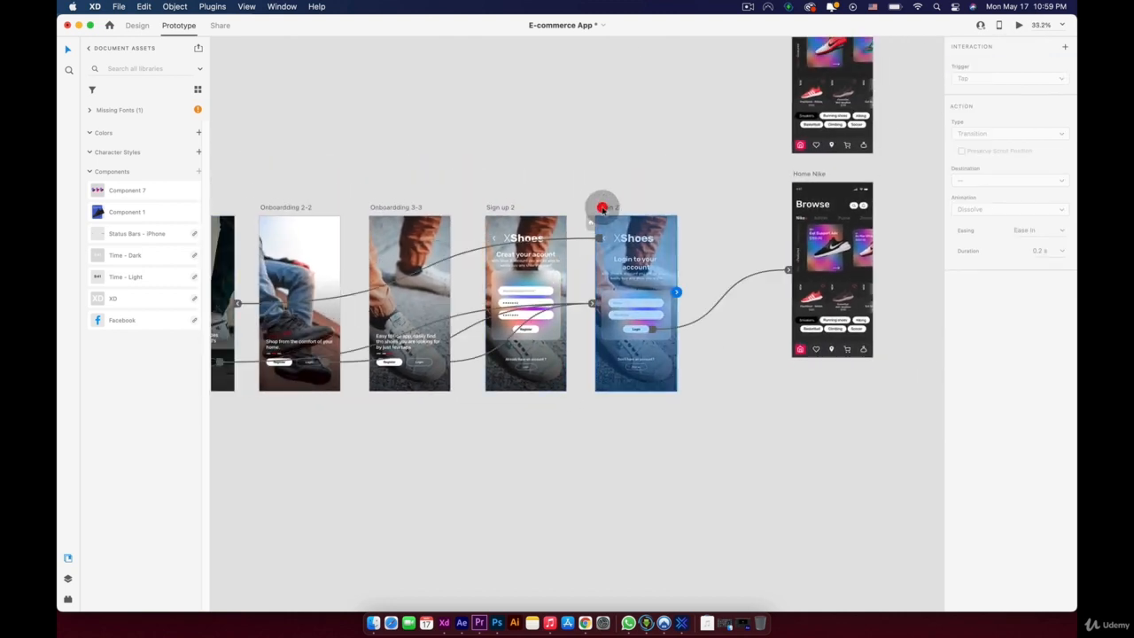
pyautogui.click(1019, 26)
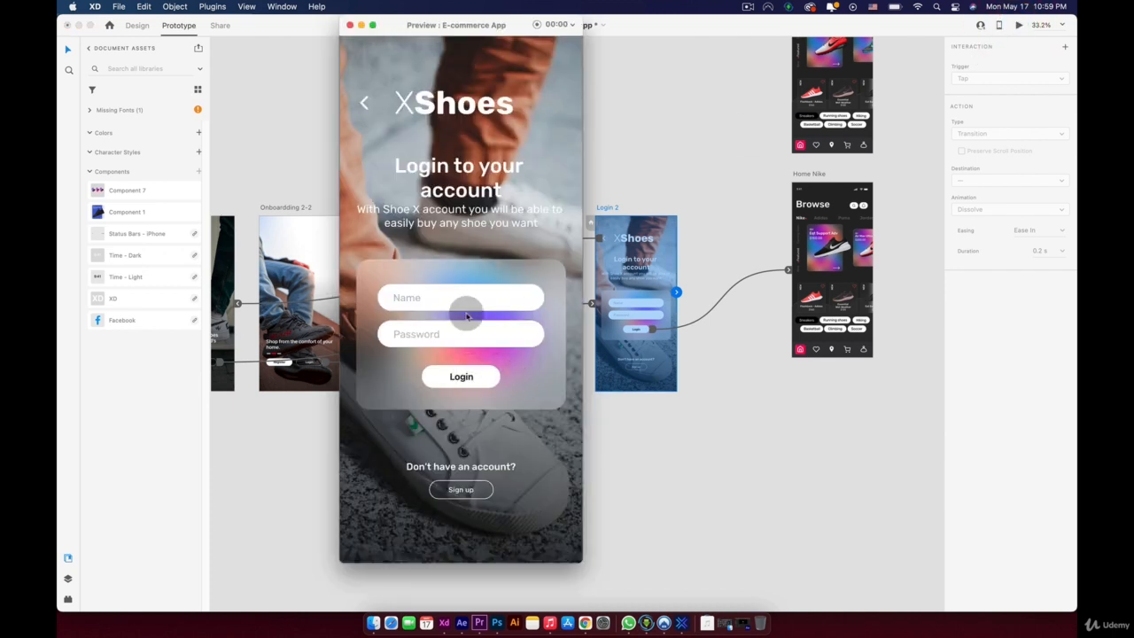
# Step: Test going back from the login page to onboarding, opening the Register page and returning
pyautogui.click(362, 104)
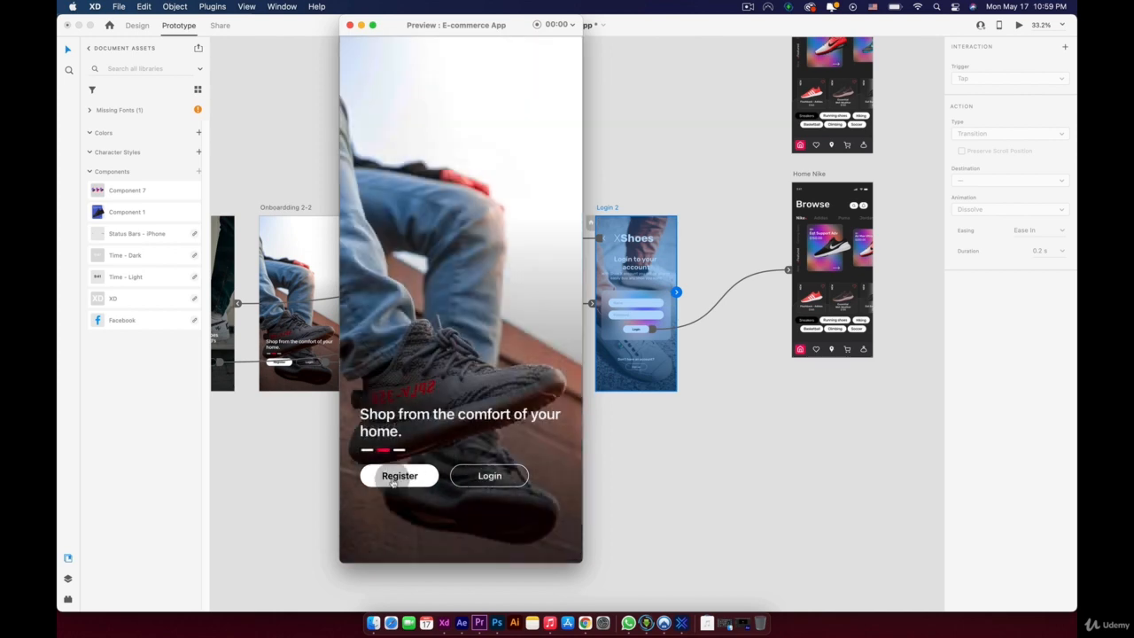
pyautogui.click(395, 475)
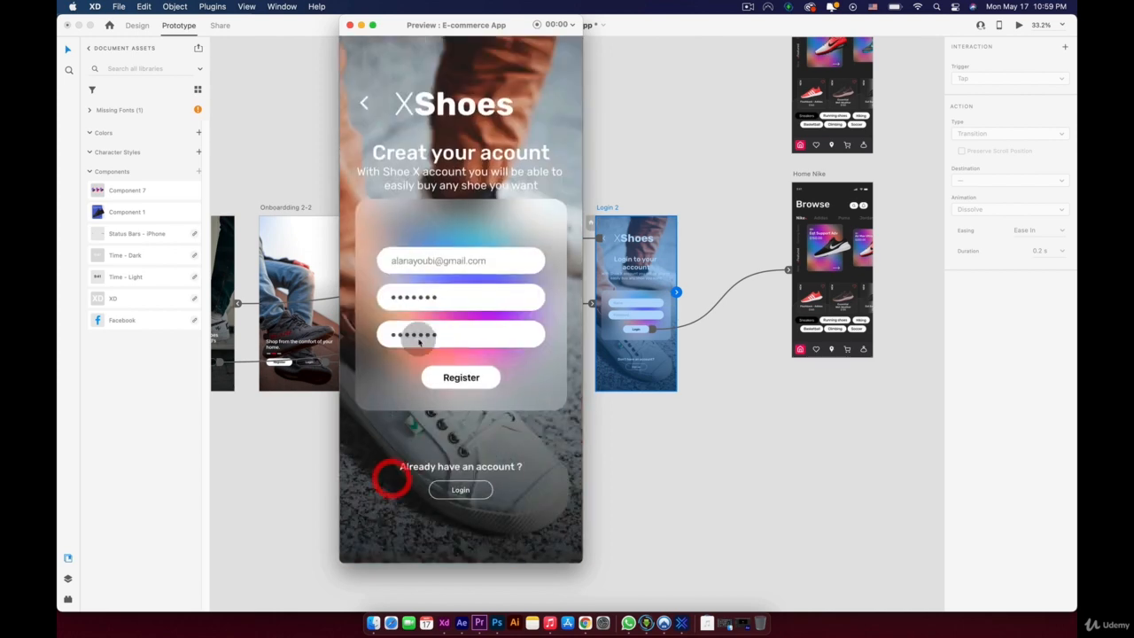
pyautogui.click(368, 105)
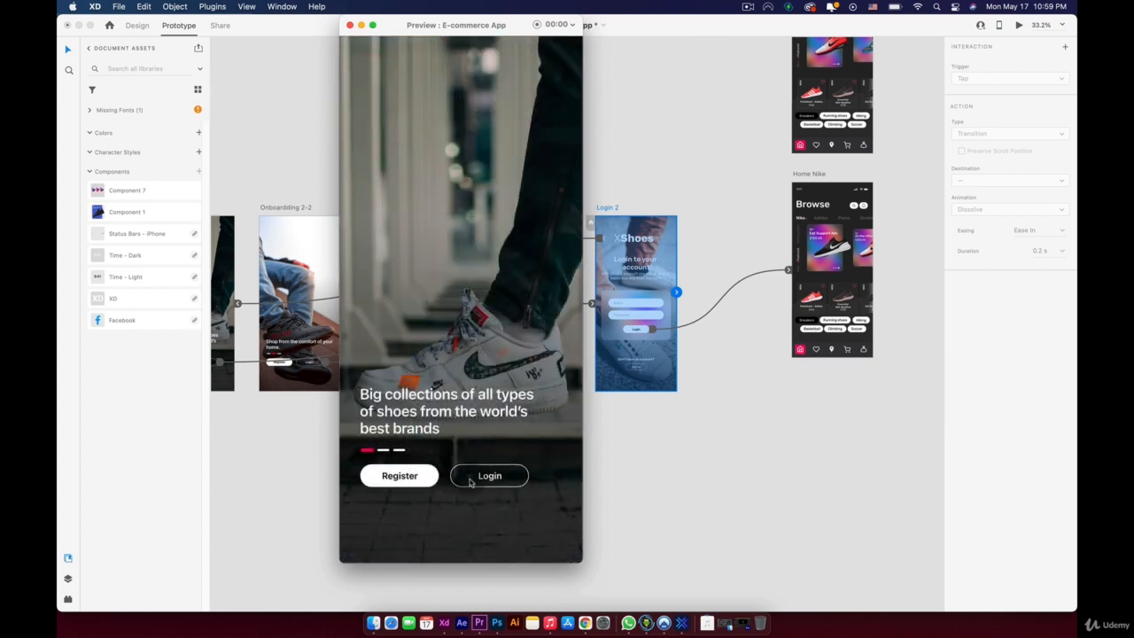
# Step: Test opening the login page from onboarding and logging in to the Browse home screen
pyautogui.click(470, 481)
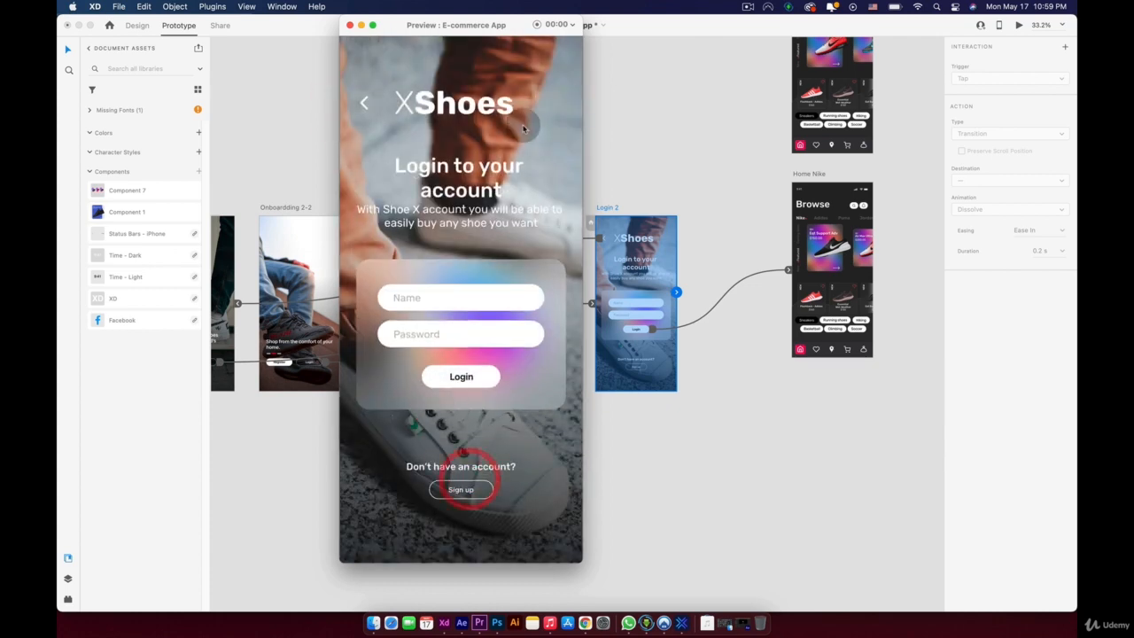
pyautogui.click(469, 378)
pyautogui.hscroll(1, 441, 232)
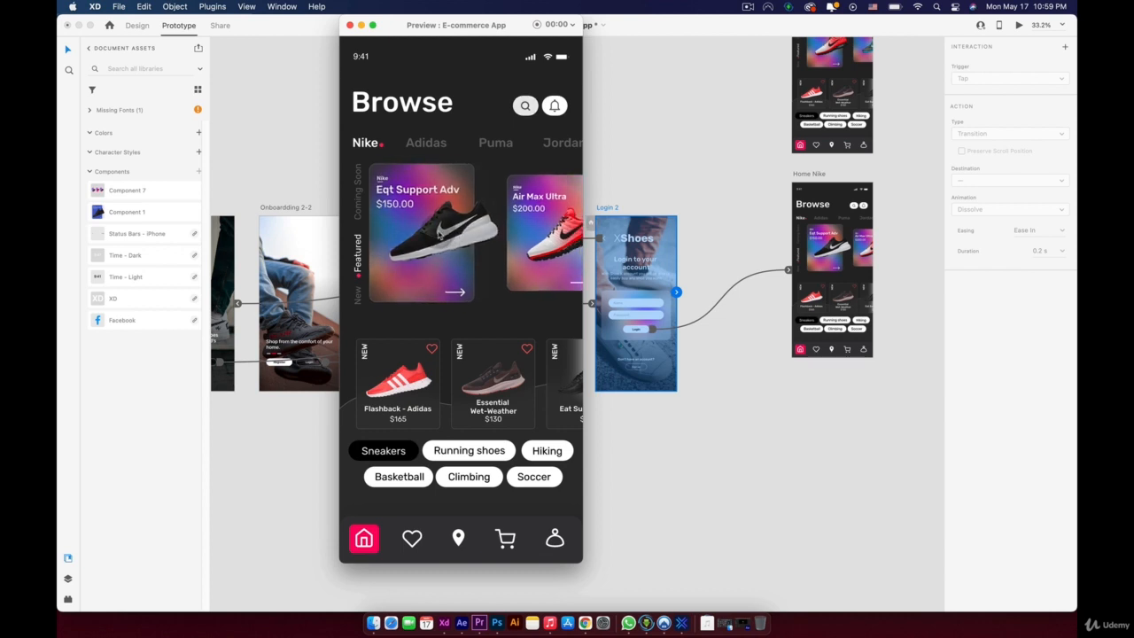
# Step: Test swiping the Nike featured carousel and switching between the Adidas, Puma and Nike brand pages on the Browse screen
pyautogui.moveTo(440, 235); pyautogui.dragTo(373, 237)
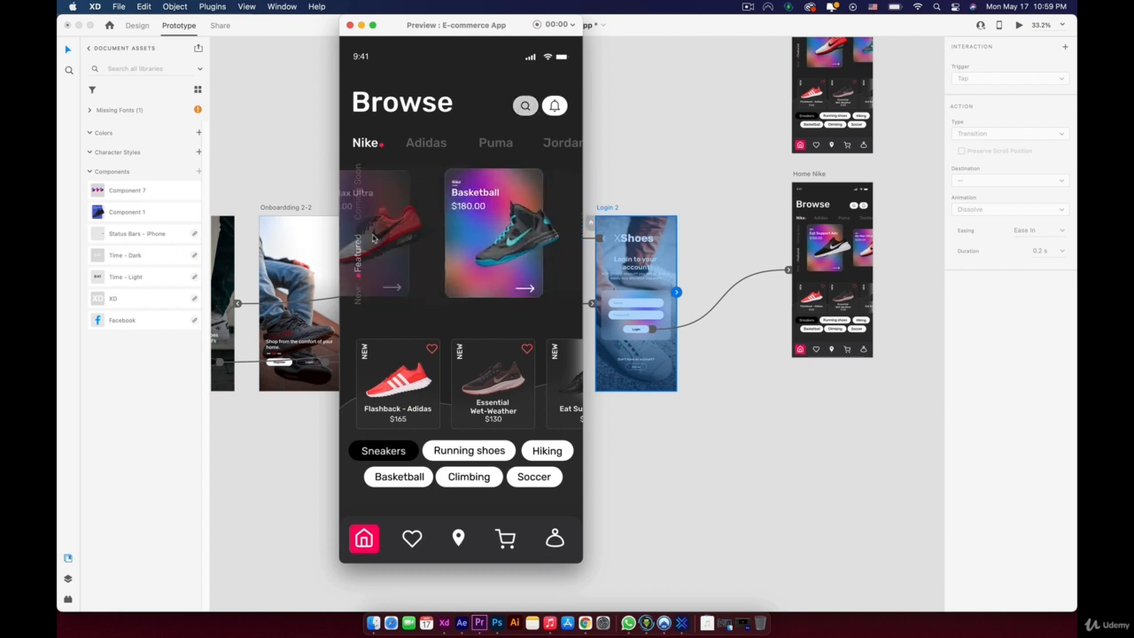
pyautogui.click(425, 143)
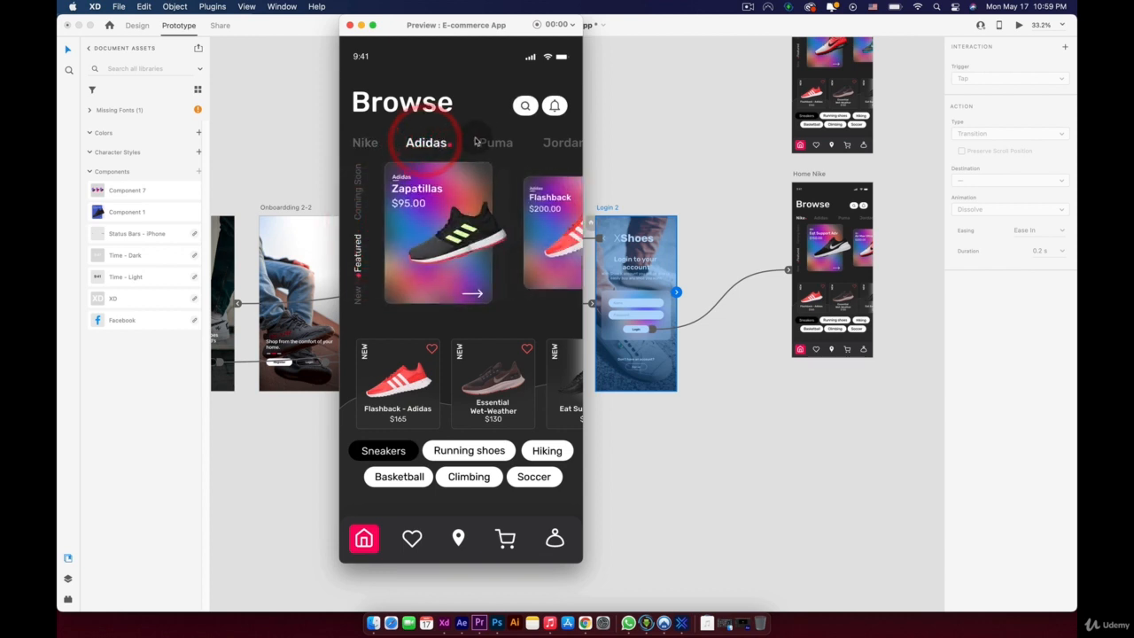
pyautogui.click(494, 139)
pyautogui.click(432, 140)
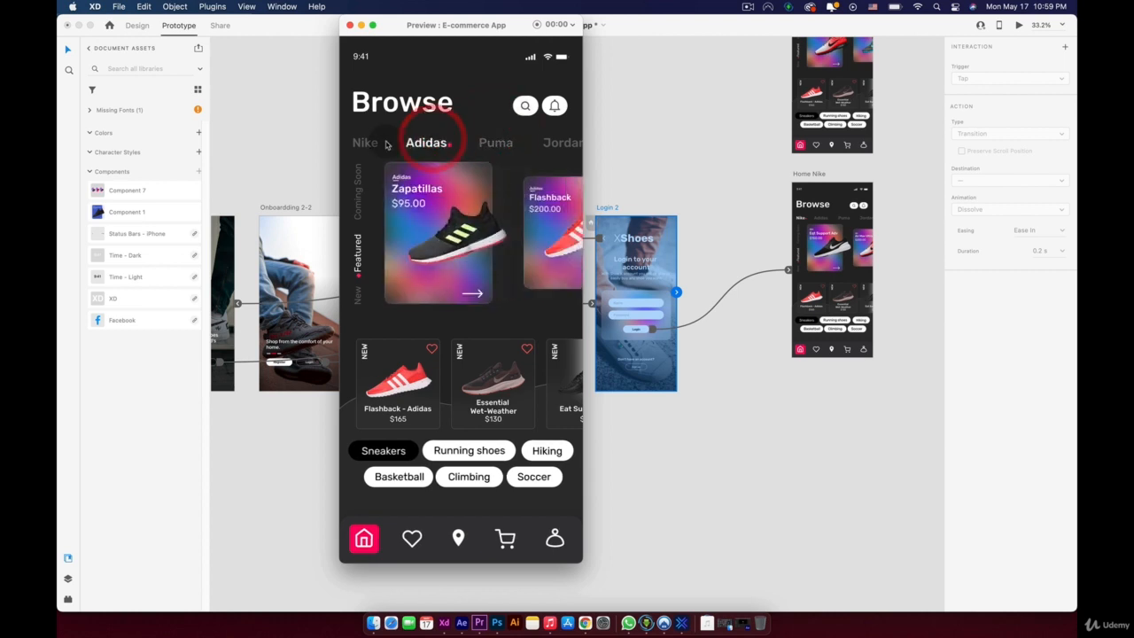
pyautogui.click(370, 140)
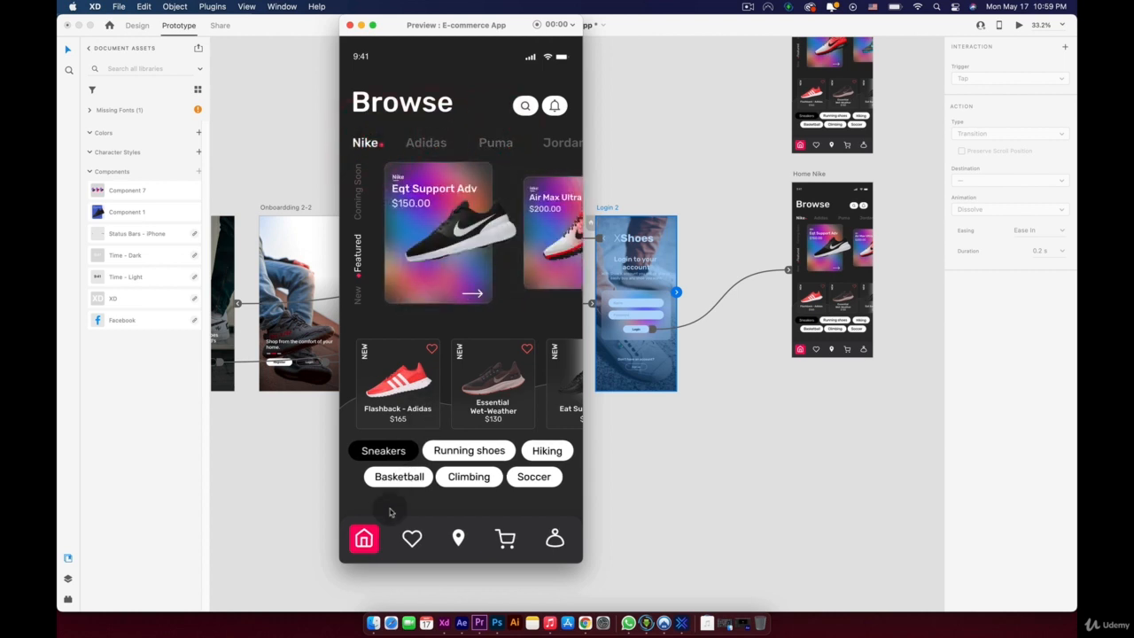
# Step: Test the bottom navigation by visiting the Favorites, cart and Profile screens and returning through Favorites to home
pyautogui.click(411, 537)
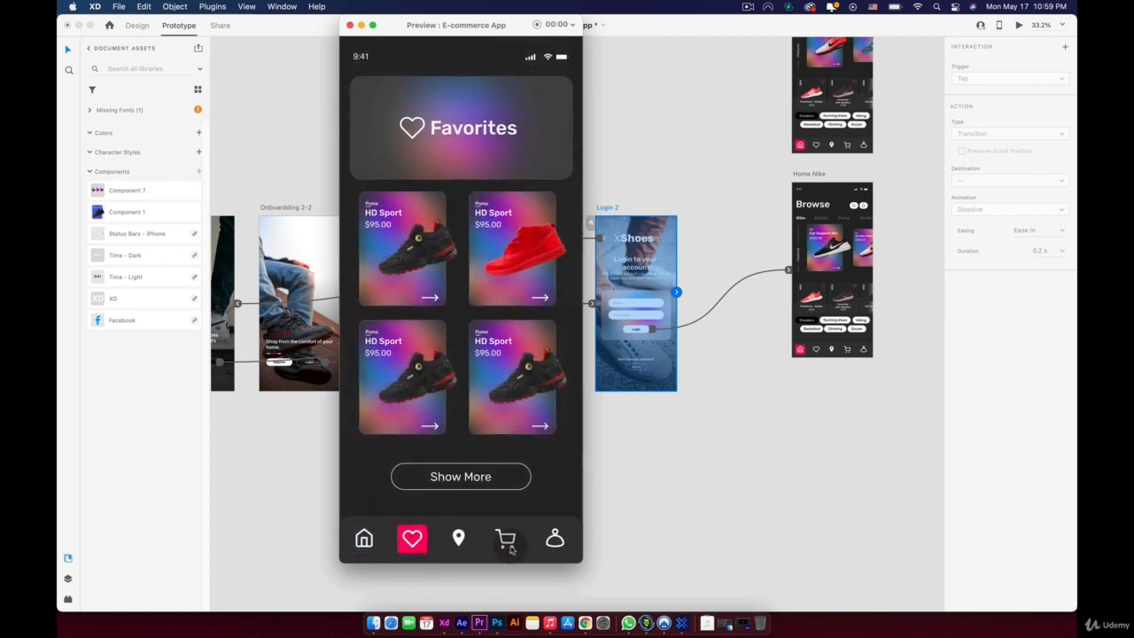
pyautogui.click(507, 540)
pyautogui.click(553, 540)
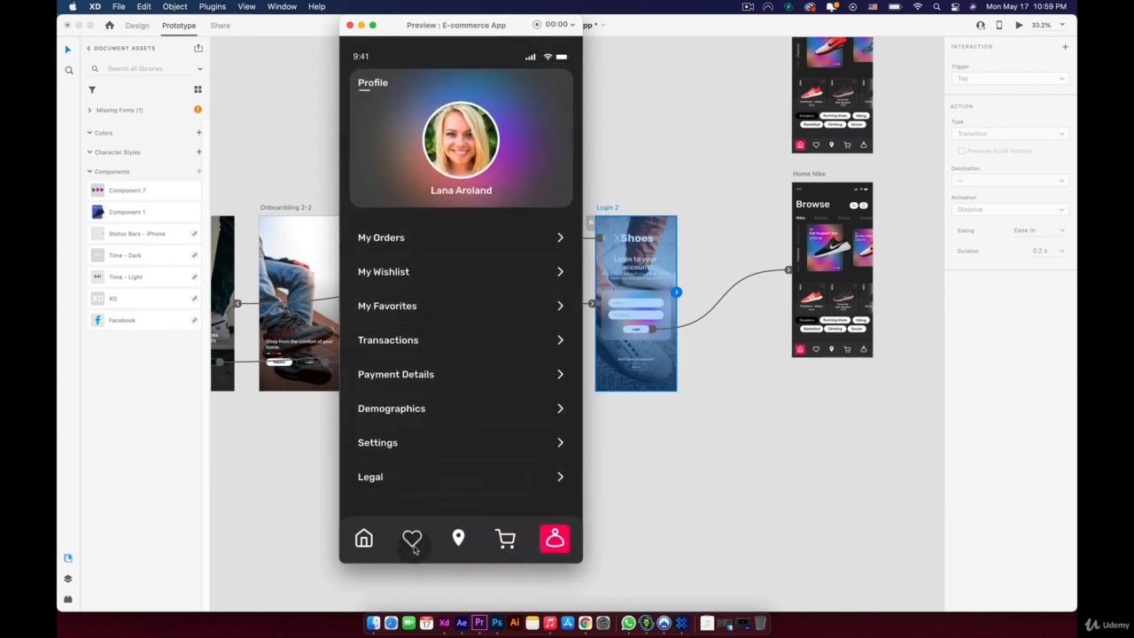
pyautogui.click(412, 538)
pyautogui.click(371, 537)
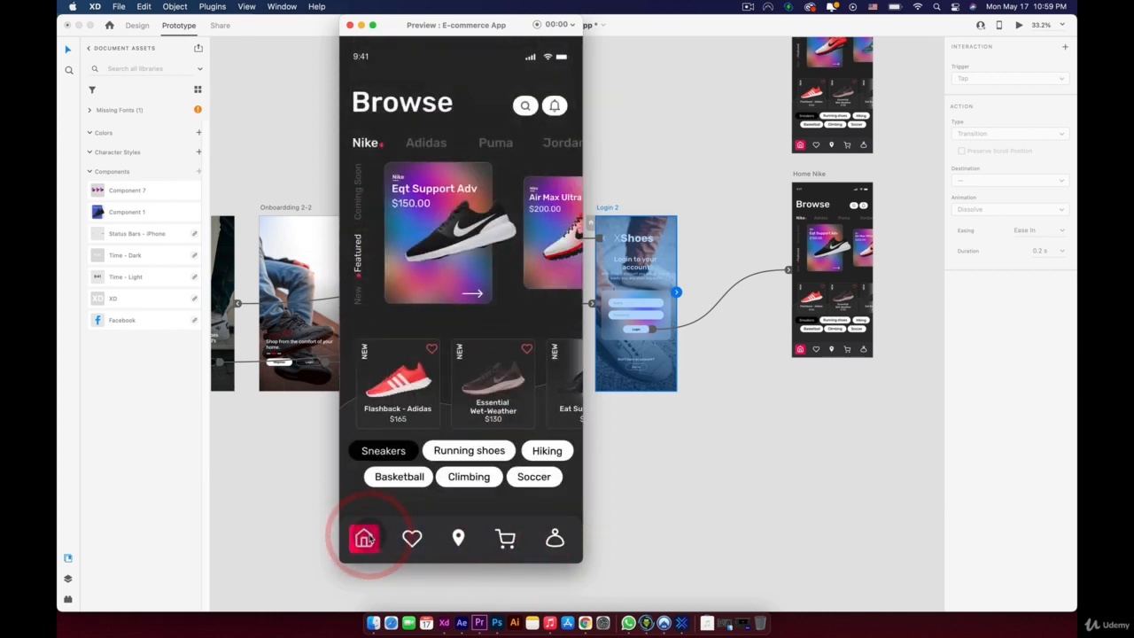
# Step: Test swiping the Nike carousel to Air Max Ultra, opening its product page and going back to Browse
pyautogui.click(357, 140)
pyautogui.moveTo(486, 226); pyautogui.dragTo(352, 213)
pyautogui.click(445, 227)
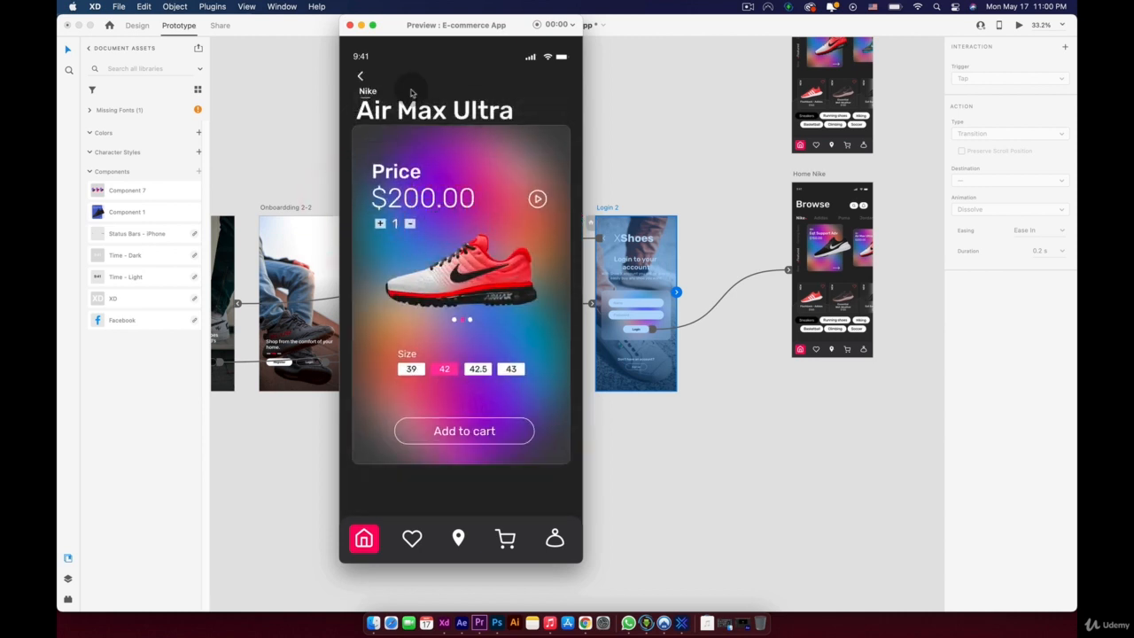
pyautogui.click(360, 76)
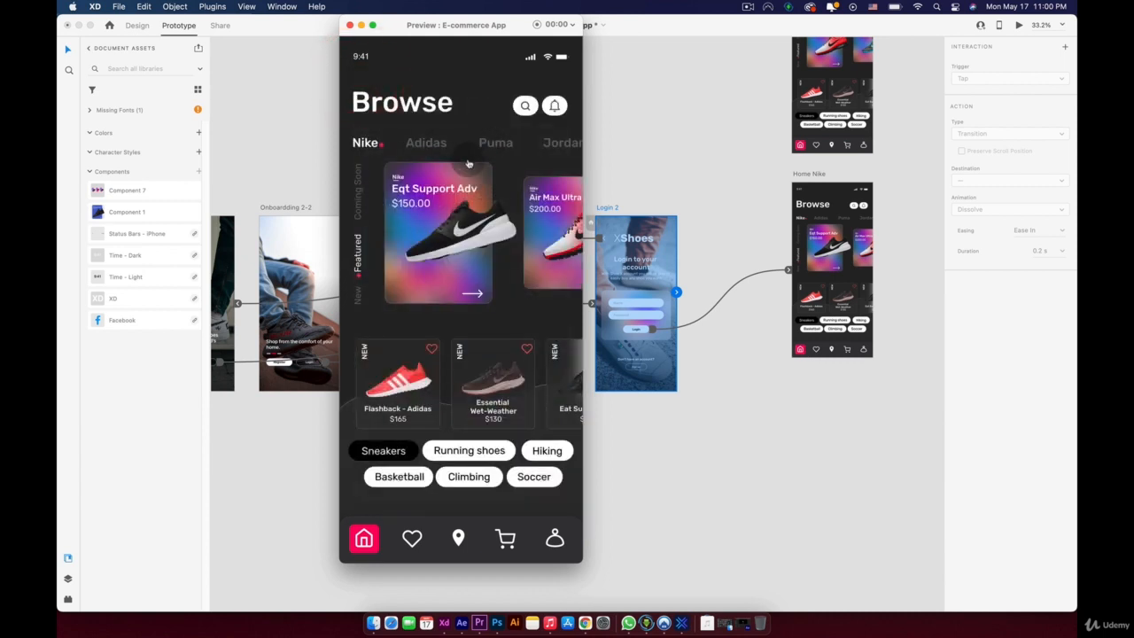
# Step: Test opening the search and filter page from the Browse screen and returning to it
pyautogui.click(524, 105)
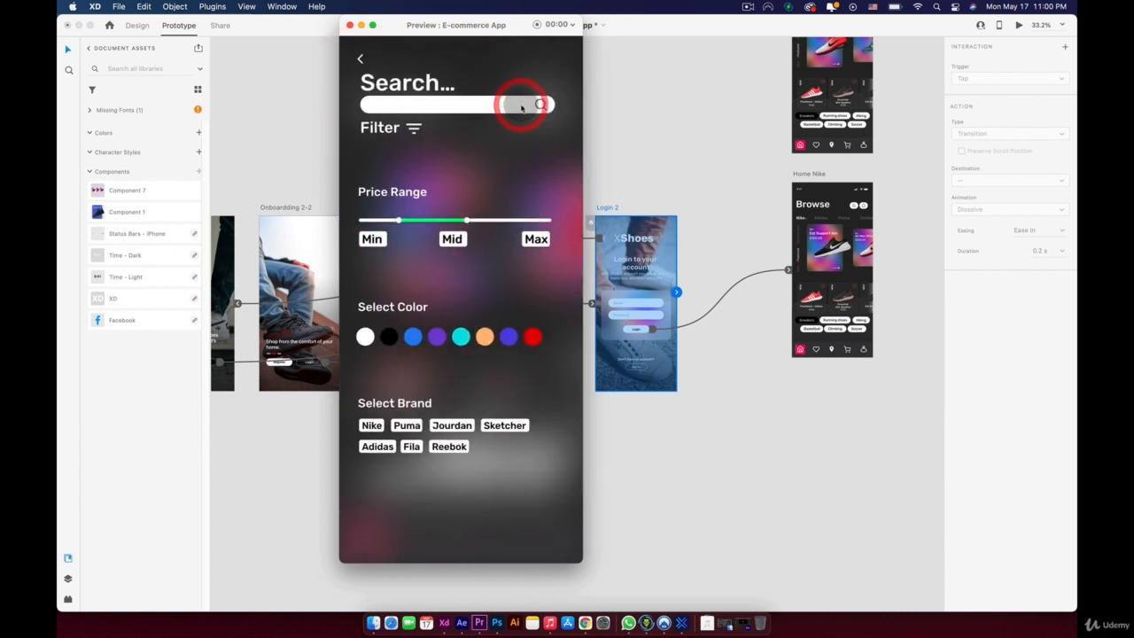
pyautogui.click(362, 59)
pyautogui.click(362, 56)
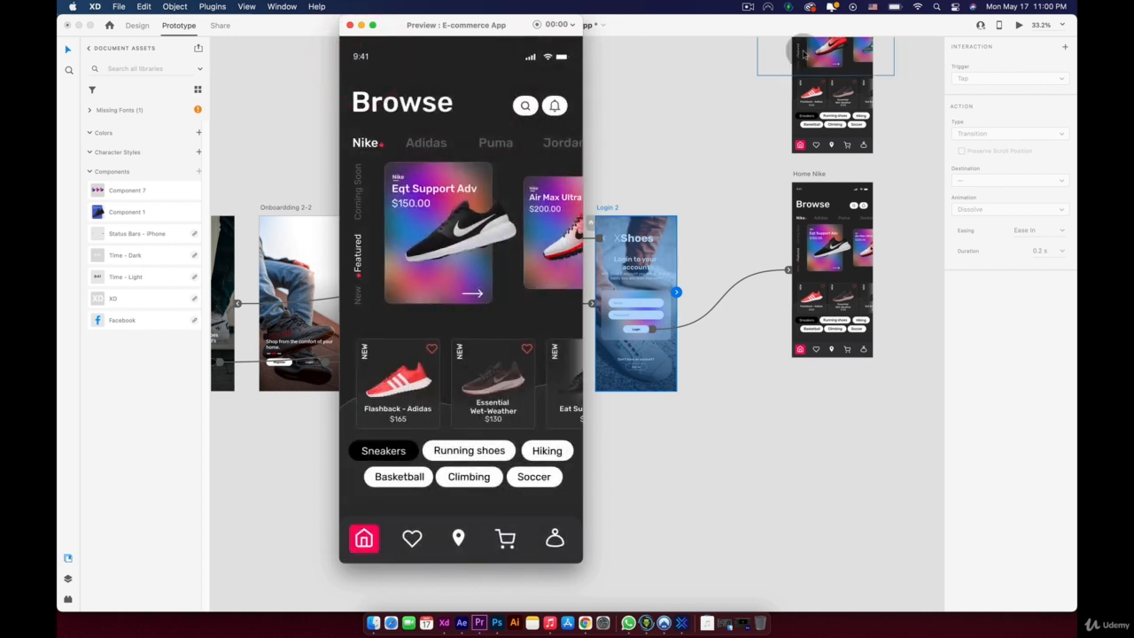
pyautogui.click(748, 7)
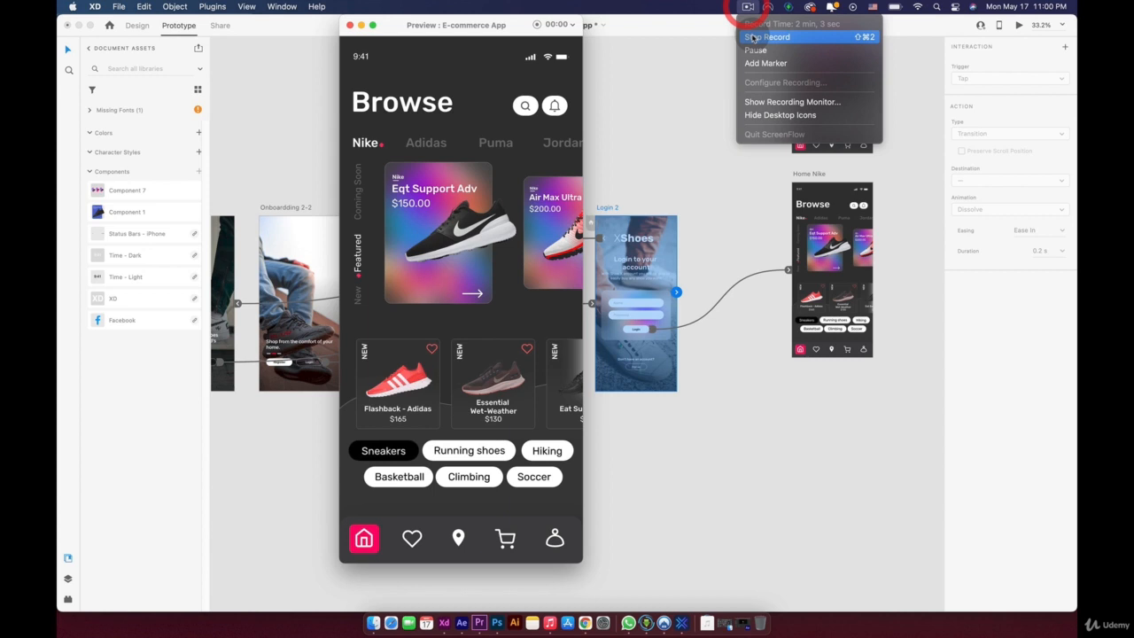